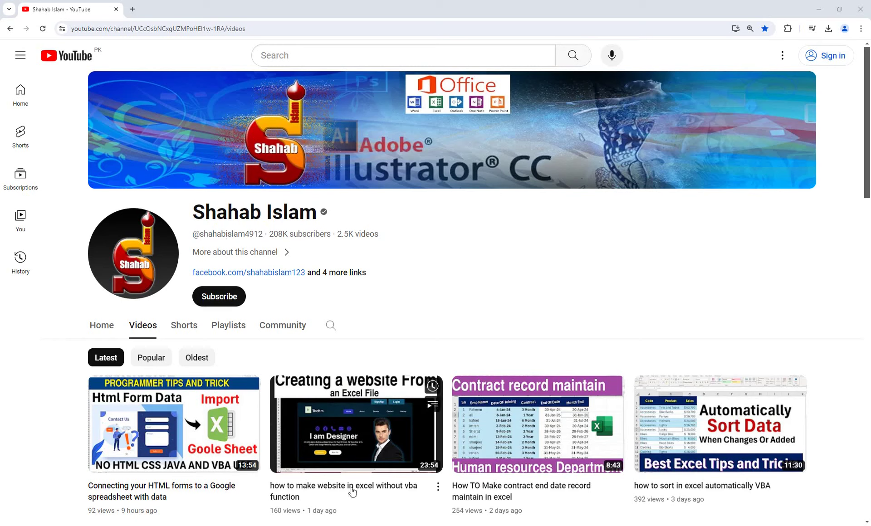
Switch from the YouTube channel page to the Filter function with button workbook in Excel
{"action": "left_click", "coordinate": [369, 495]}
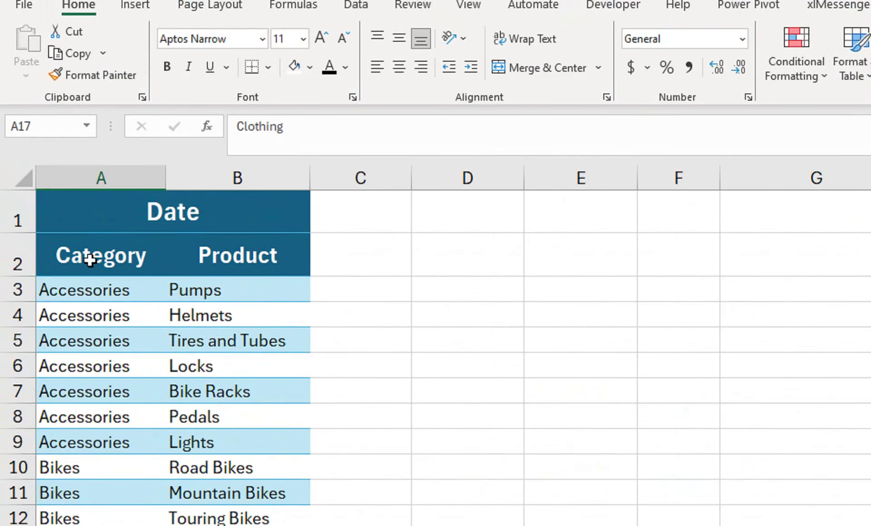
Enter the date 1-Apr in cell C2
{"action": "left_click_drag", "start_coordinate": [44, 151], "coordinate": [49, 228]}
{"action": "left_click_drag", "start_coordinate": [98, 411], "coordinate": [97, 434]}
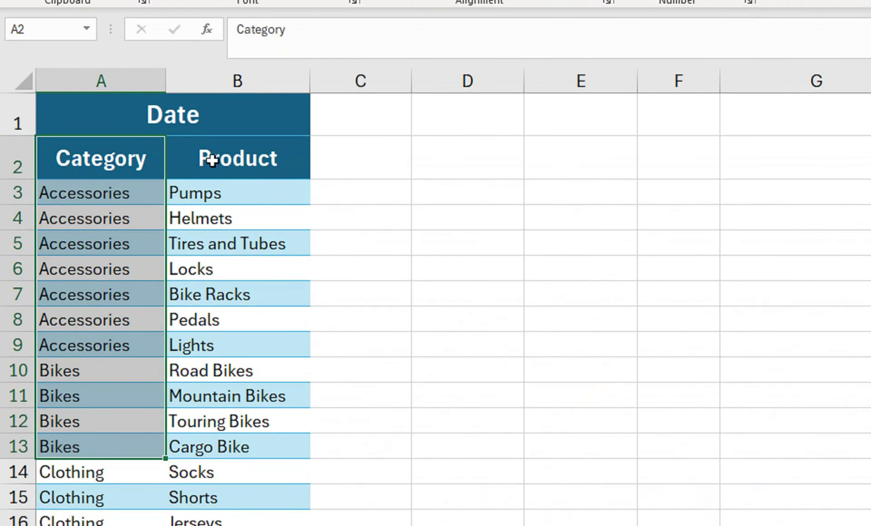
{"action": "left_click", "coordinate": [340, 171]}
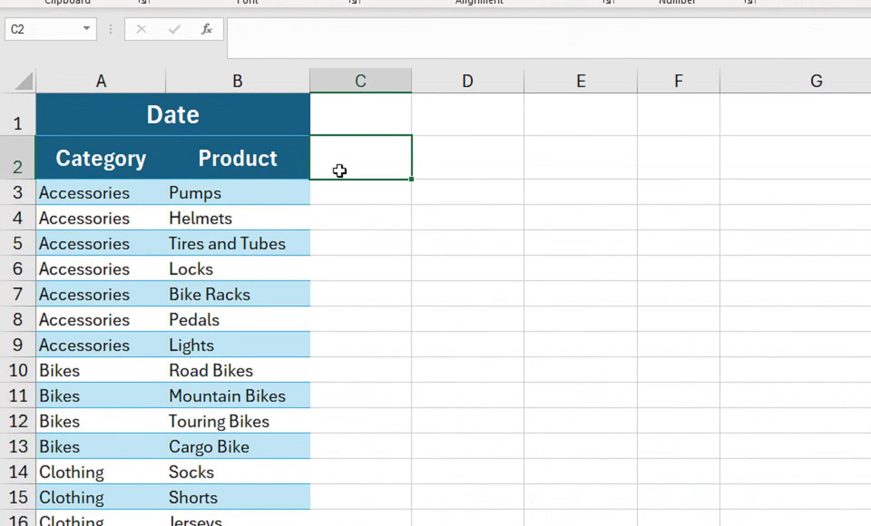
{"action": "type", "text": "1-"}
{"action": "type", "text": "jan"}
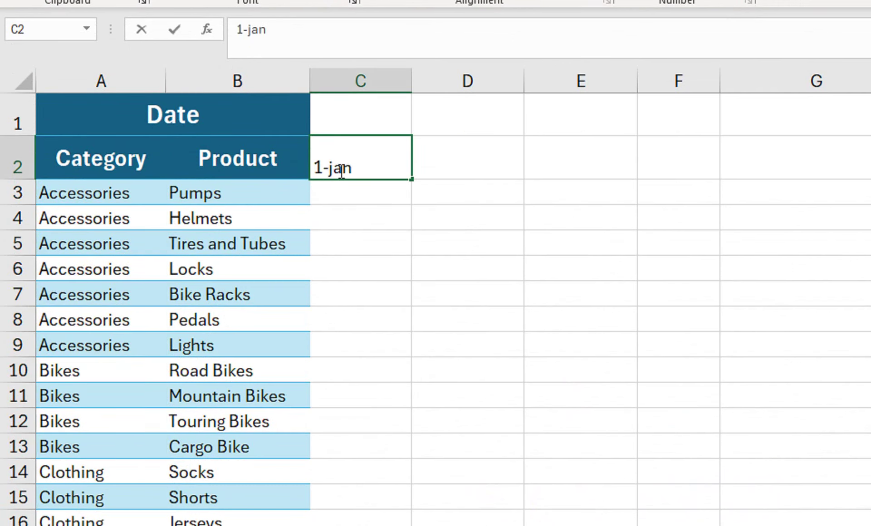
{"action": "key", "text": "BackSpace"}
{"action": "key", "text": "BackSpace"}
{"action": "key", "text": "BackSpace"}
{"action": "type", "text": "Apr"}
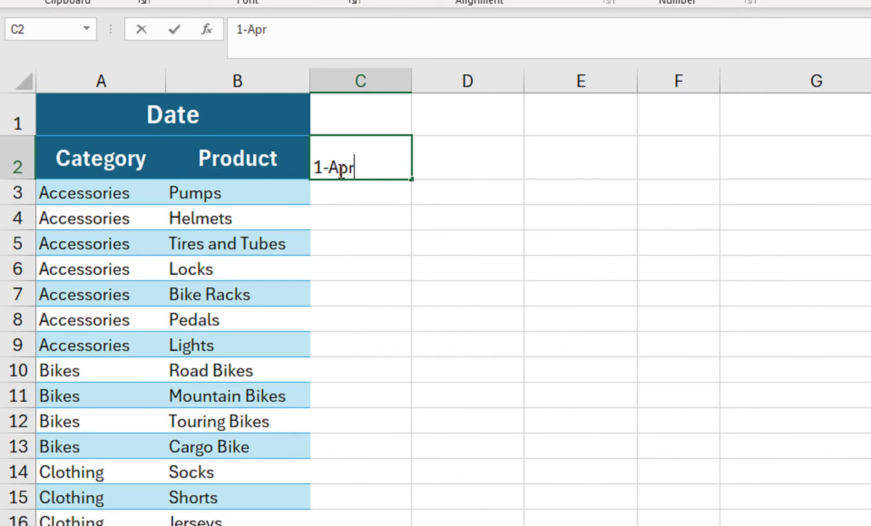
{"action": "left_click", "coordinate": [369, 216]}
{"action": "left_click", "coordinate": [375, 171]}
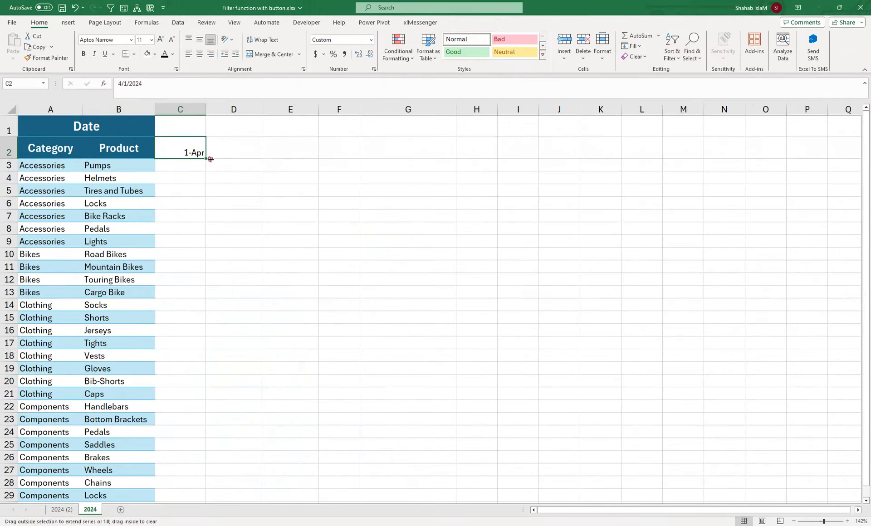
Fill the dates across row 2 to 30-Apr and autofit the date columns
{"action": "mouse_move", "coordinate": [211, 160]}
{"action": "left_mouse_down"}
{"action": "mouse_move", "coordinate": [523, 147]}
{"action": "mouse_move", "coordinate": [577, 135]}
{"action": "mouse_move", "coordinate": [788, 142]}
{"action": "mouse_move", "coordinate": [748, 149]}
{"action": "left_mouse_up"}
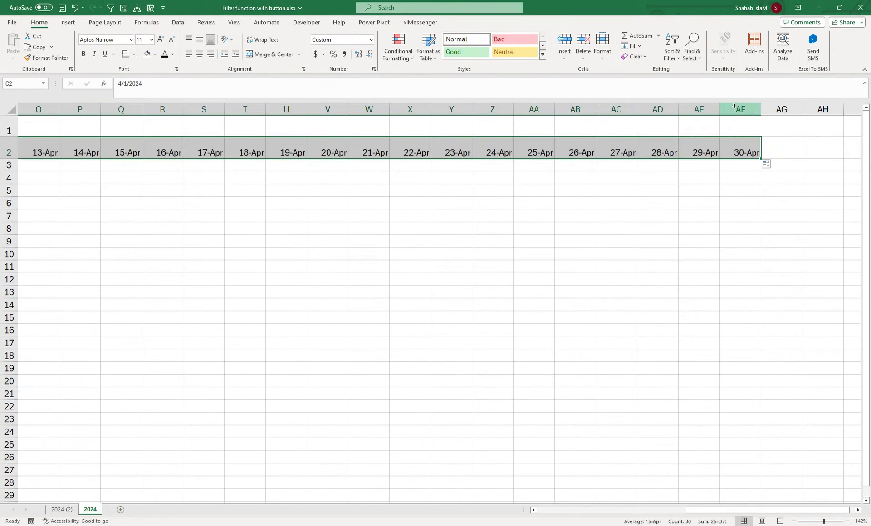
{"action": "mouse_move", "coordinate": [734, 107]}
{"action": "left_mouse_down"}
{"action": "mouse_move", "coordinate": [1, 86]}
{"action": "mouse_move", "coordinate": [150, 113]}
{"action": "mouse_move", "coordinate": [206, 111]}
{"action": "left_mouse_up"}
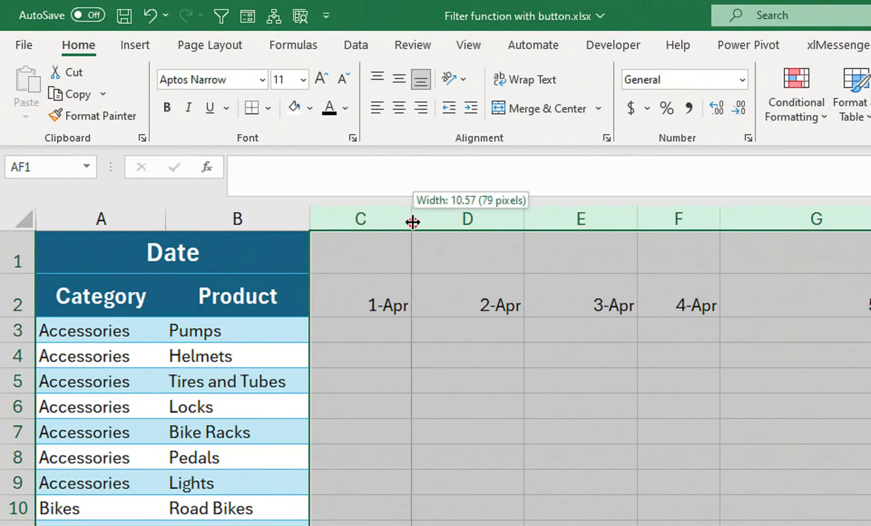
{"action": "double_click", "coordinate": [413, 222]}
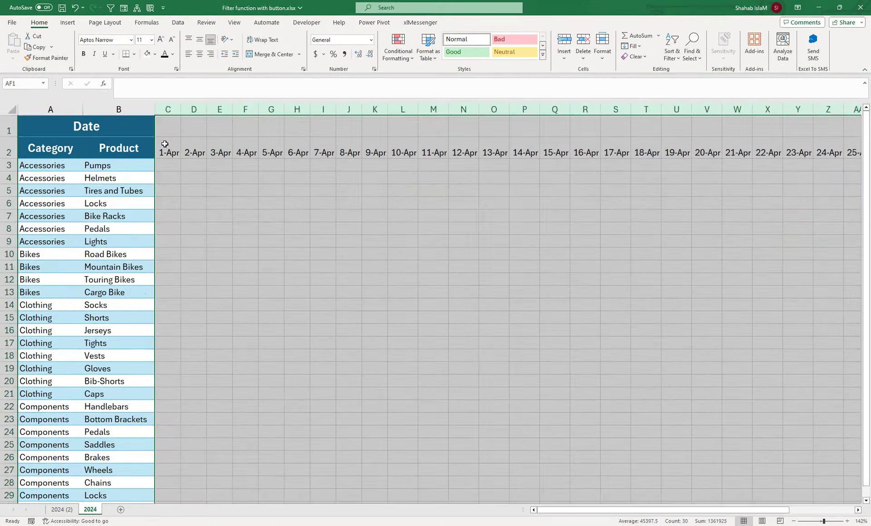
Give the date cells the custom number format dd
{"action": "mouse_move", "coordinate": [167, 153]}
{"action": "left_mouse_down"}
{"action": "mouse_move", "coordinate": [867, 156]}
{"action": "mouse_move", "coordinate": [789, 153]}
{"action": "left_mouse_up"}
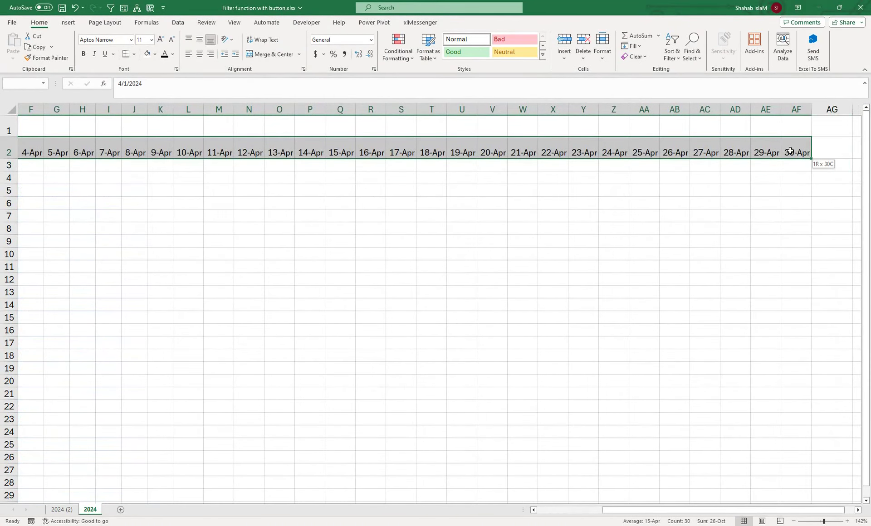
{"action": "left_click", "coordinate": [374, 68]}
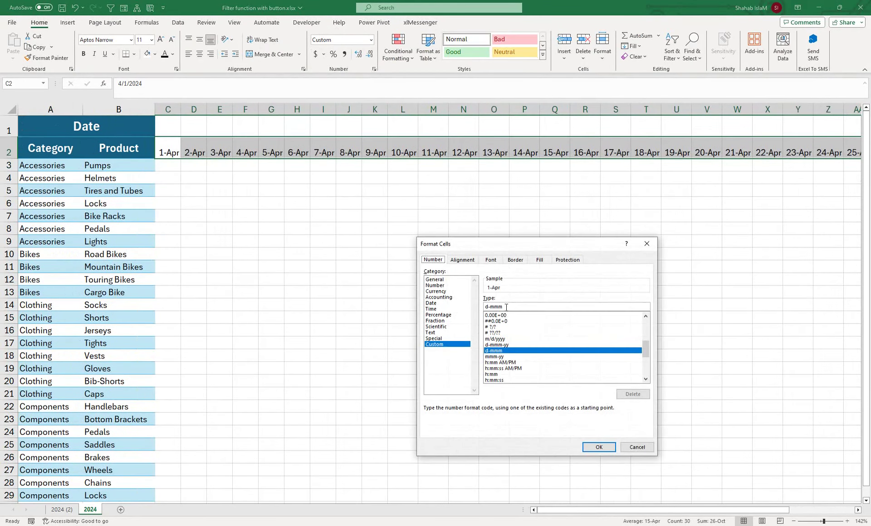
{"action": "left_click_drag", "start_coordinate": [505, 307], "coordinate": [473, 304]}
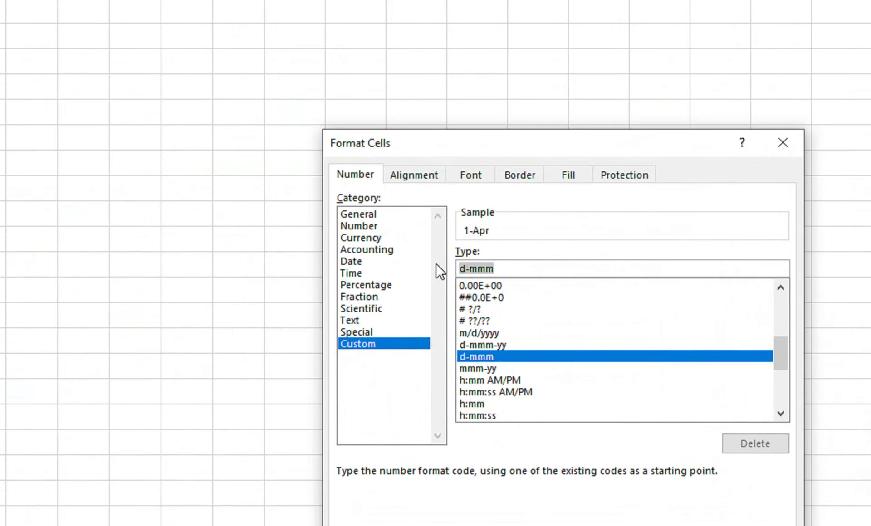
{"action": "type", "text": "dd"}
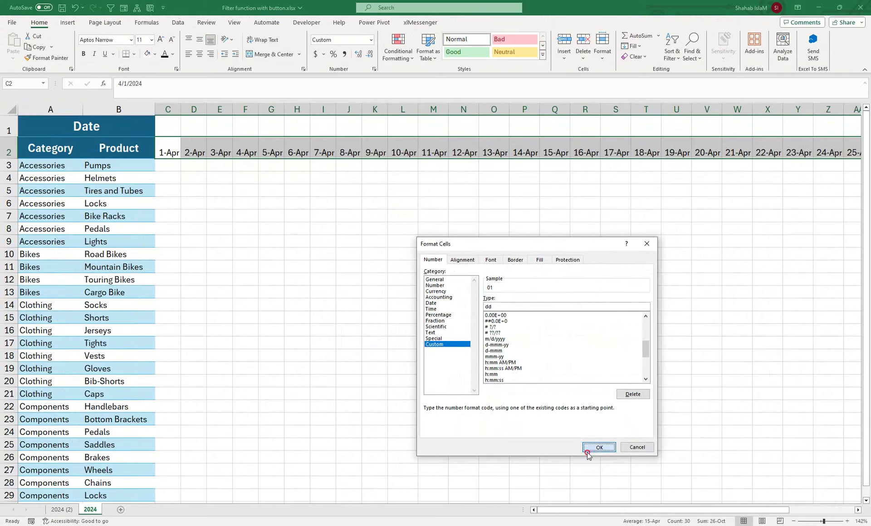
Apply the dd format and centre row 2 horizontally and vertically
{"action": "left_click", "coordinate": [599, 450]}
{"action": "left_click", "coordinate": [585, 456]}
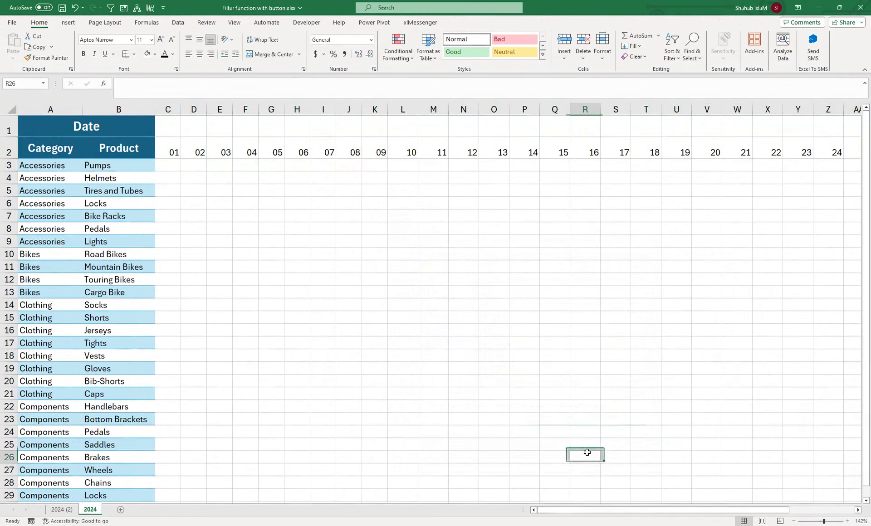
{"action": "left_click", "coordinate": [9, 149]}
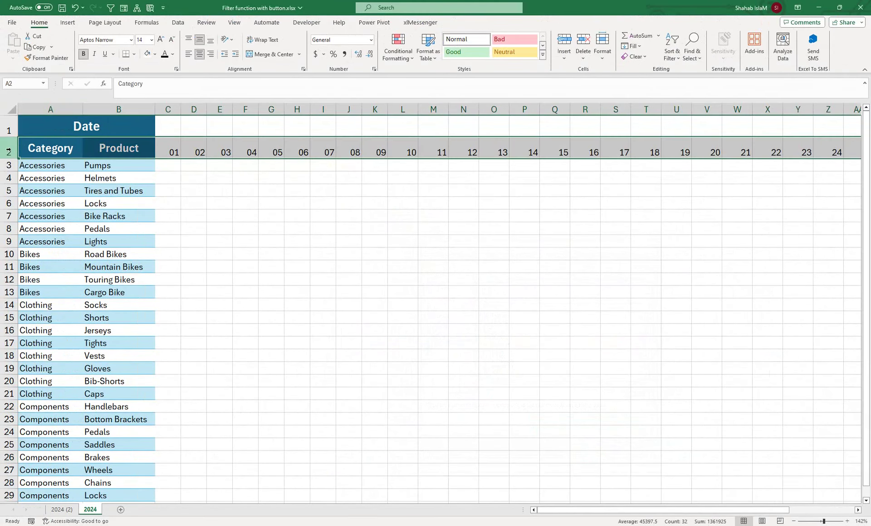
{"action": "left_click", "coordinate": [199, 55]}
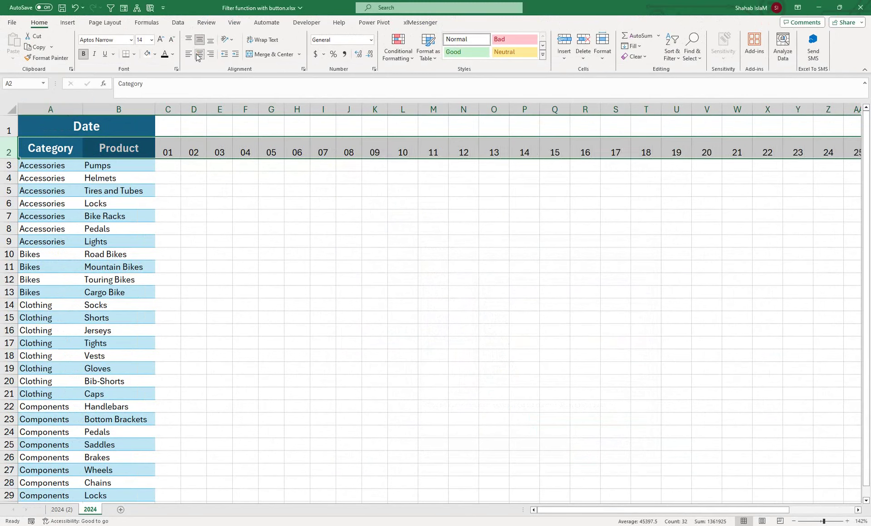
{"action": "left_click", "coordinate": [199, 39]}
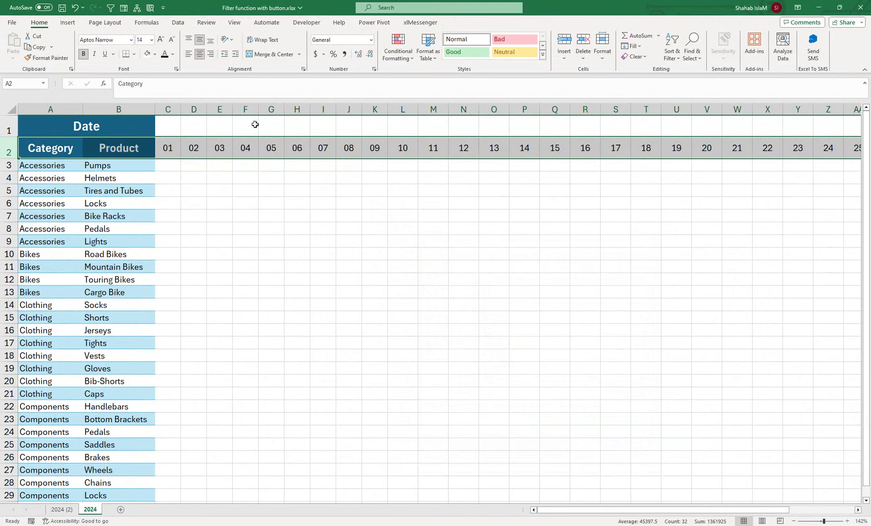
Merge and centre C1:F1 and label it Year
{"action": "left_click_drag", "start_coordinate": [175, 130], "coordinate": [245, 126]}
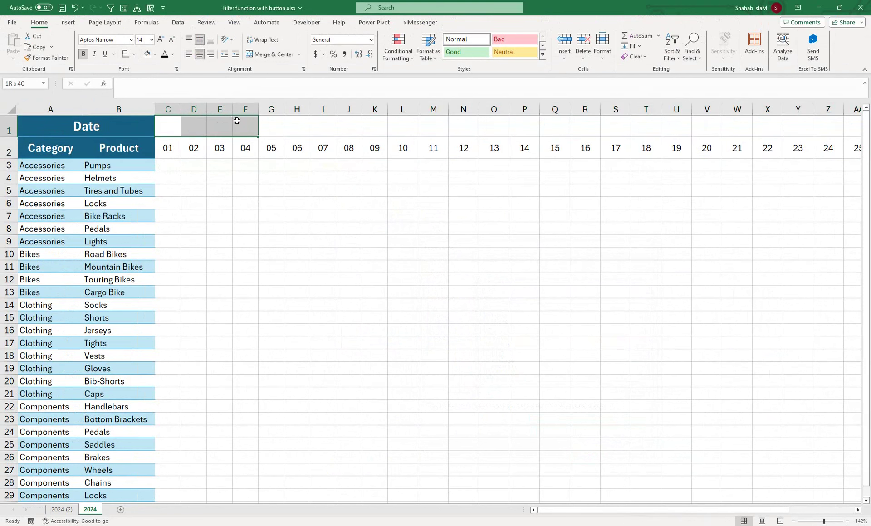
{"action": "left_click", "coordinate": [271, 62]}
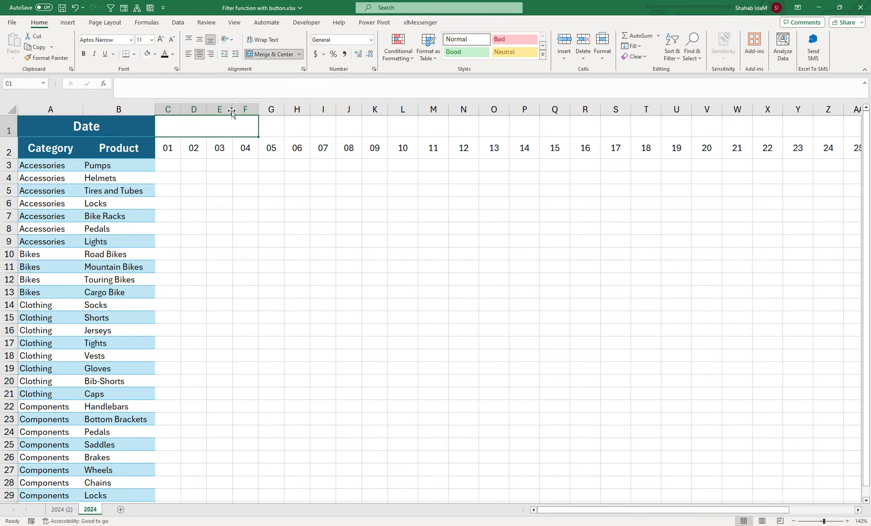
{"action": "type", "text": "Year"}
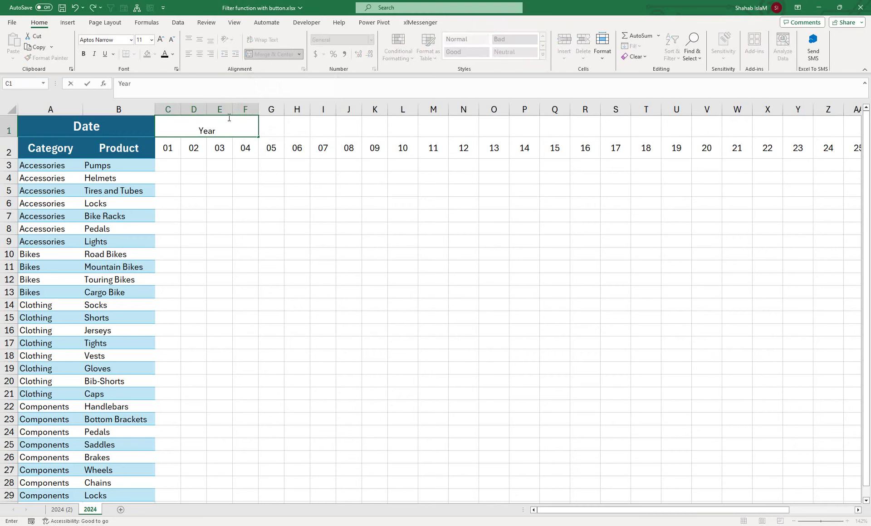
{"action": "key", "text": "Tab"}
{"action": "left_click", "coordinate": [176, 120]}
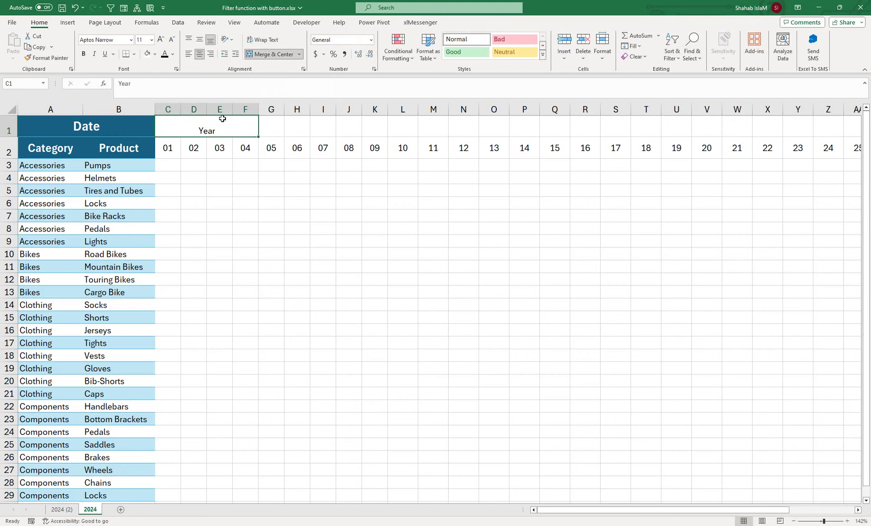
Merge G1:I1 and enter =TEXT(C2,"mmm-YYYY") to show Apr-2024
{"action": "left_click_drag", "start_coordinate": [257, 119], "coordinate": [328, 121]}
{"action": "left_click", "coordinate": [269, 53]}
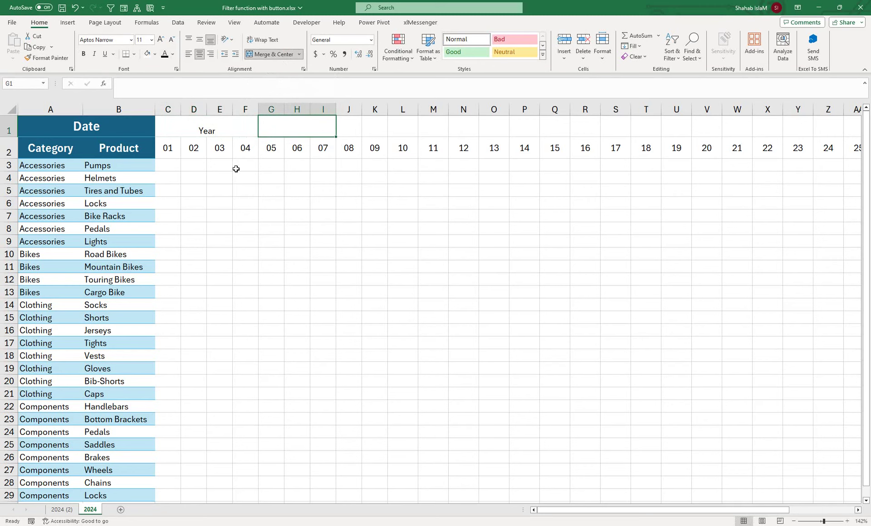
{"action": "type", "text": "=tex"}
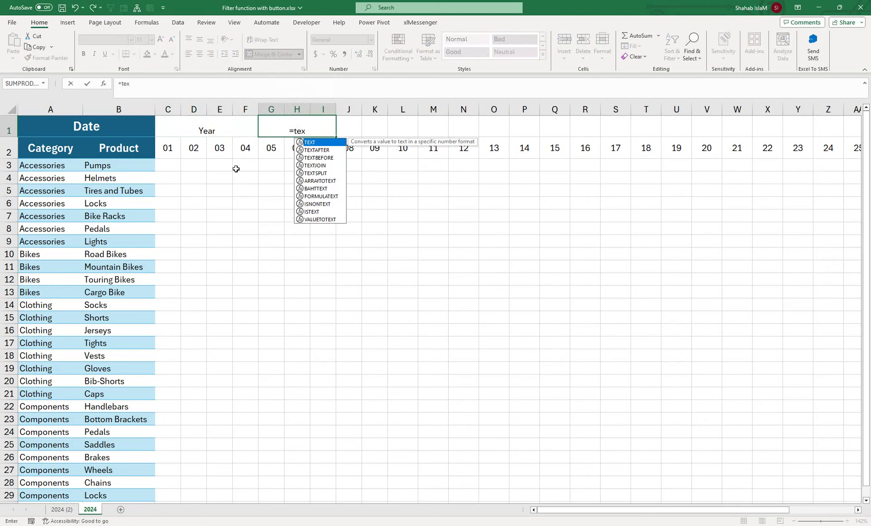
{"action": "key", "text": "Tab"}
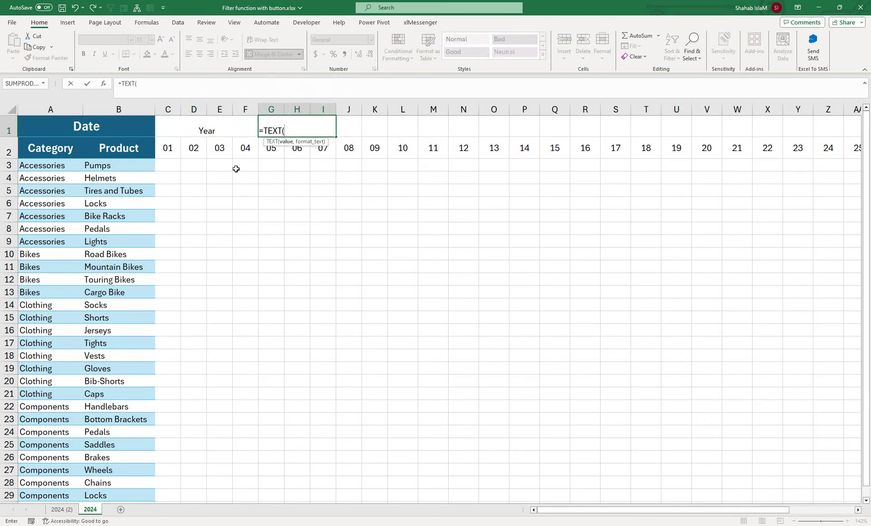
{"action": "key", "text": "Down"}
{"action": "key", "text": "Left"}
{"action": "key", "text": "Left"}
{"action": "key", "text": "Left"}
{"action": "key", "text": "Left"}
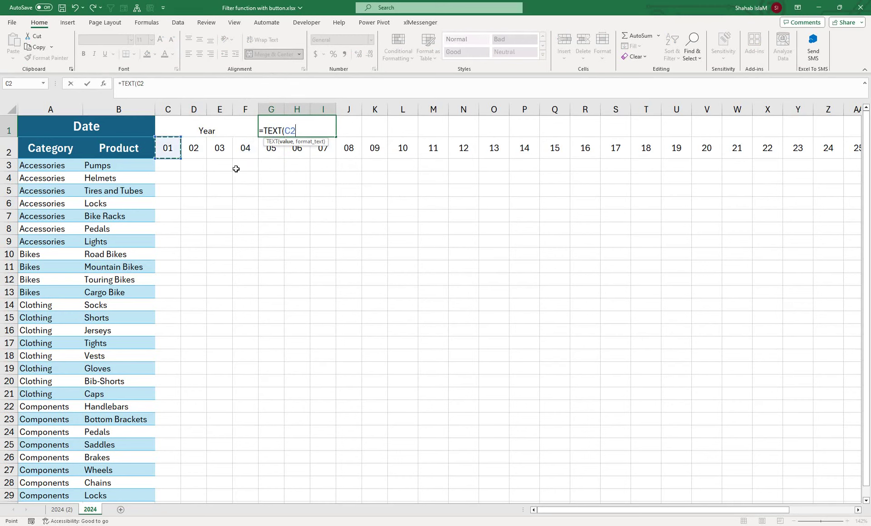
{"action": "type", "text": ",\"mmm"}
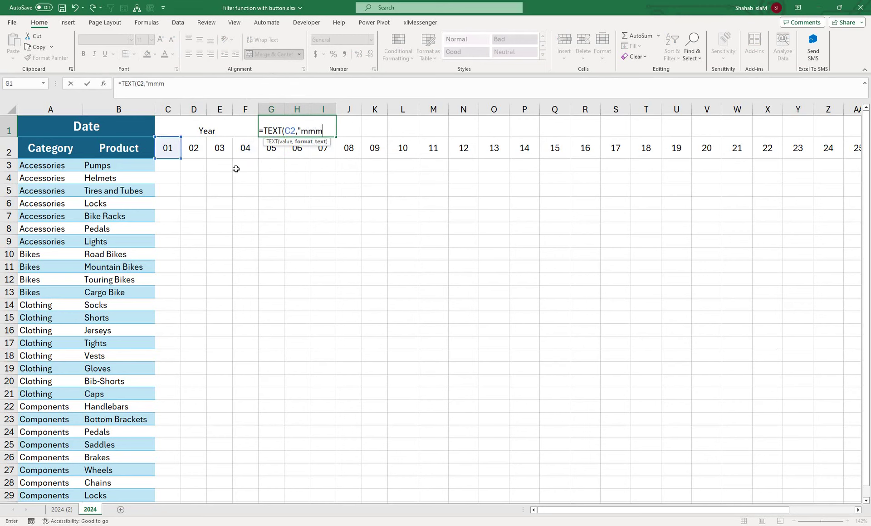
{"action": "type", "text": "-YYYY"}
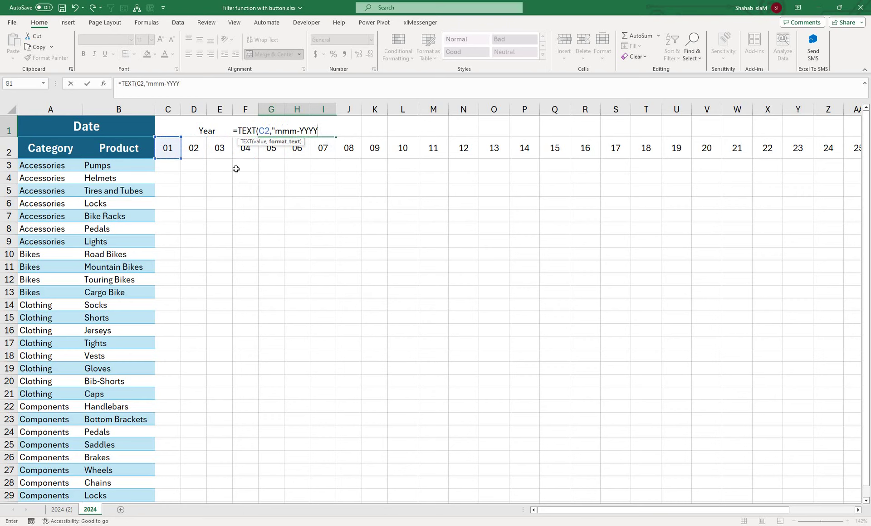
{"action": "key", "text": "Return"}
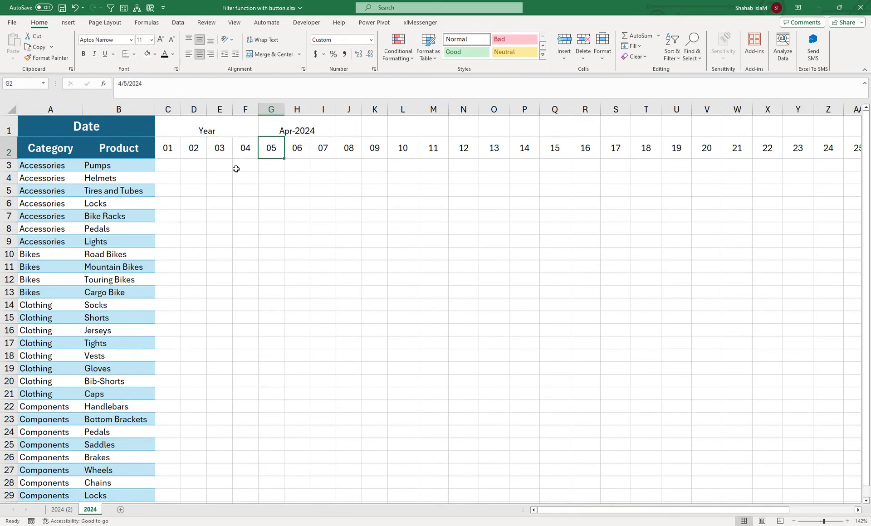
{"action": "left_click", "coordinate": [283, 121]}
Insert a new top row and move the Year and Apr-2024 headings into it
{"action": "left_click_drag", "start_coordinate": [241, 122], "coordinate": [276, 115]}
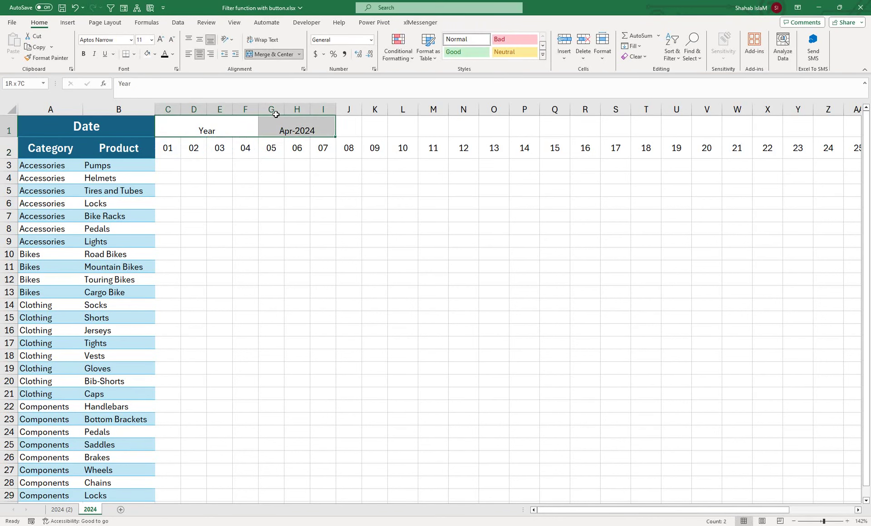
{"action": "left_click", "coordinate": [9, 126]}
{"action": "right_click", "coordinate": [8, 127]}
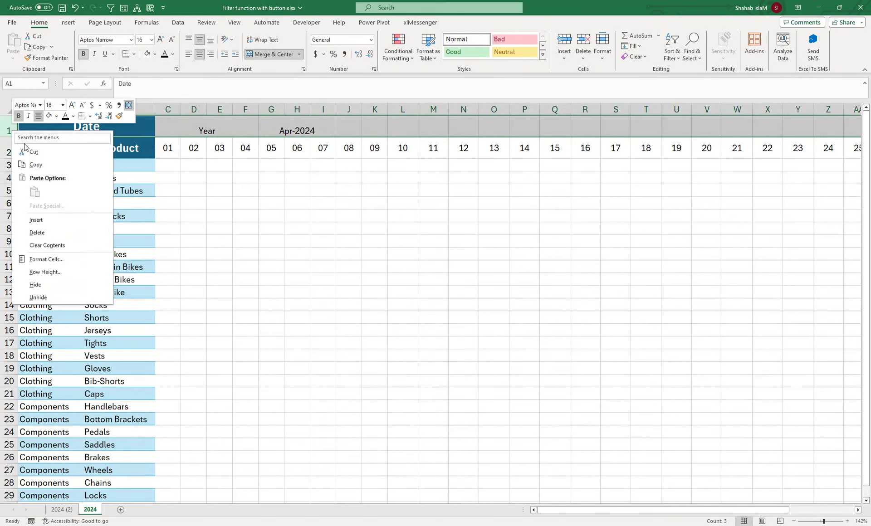
{"action": "left_click", "coordinate": [37, 221]}
{"action": "left_click", "coordinate": [219, 160]}
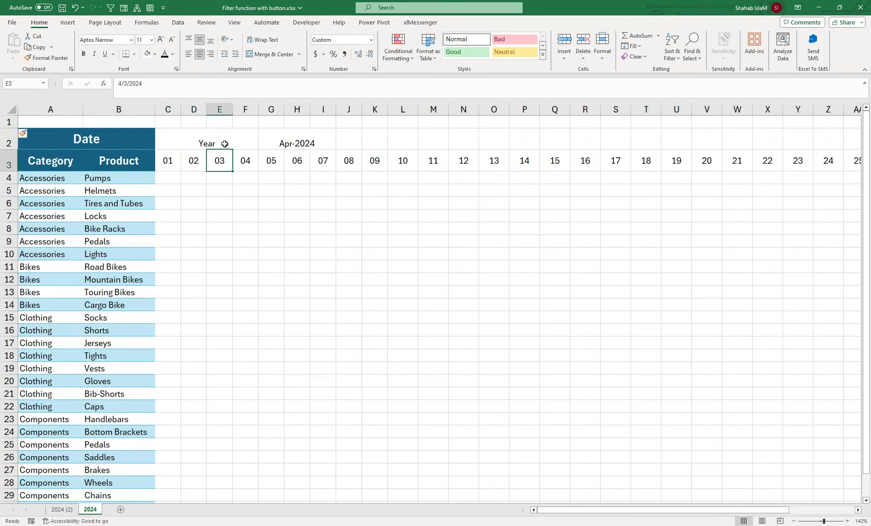
{"action": "mouse_move", "coordinate": [222, 142]}
{"action": "left_mouse_down"}
{"action": "mouse_move", "coordinate": [261, 131]}
{"action": "mouse_move", "coordinate": [263, 118]}
{"action": "left_mouse_up"}
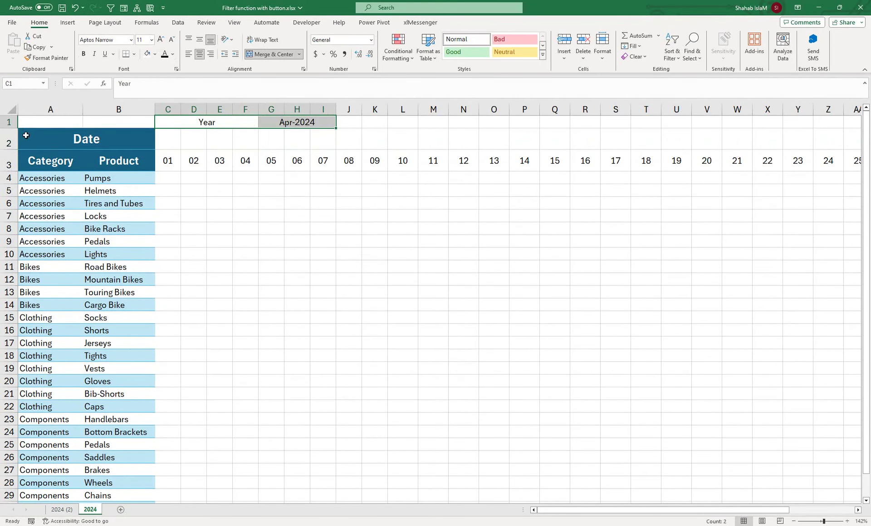
Make row 1 taller and enlarge the heading text to size 20
{"action": "left_click_drag", "start_coordinate": [17, 129], "coordinate": [18, 144]}
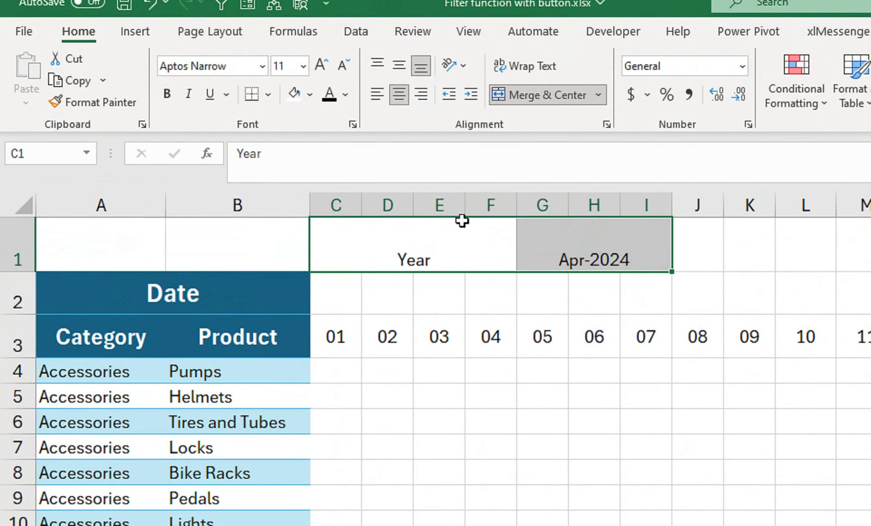
{"action": "left_click_drag", "start_coordinate": [564, 229], "coordinate": [449, 240]}
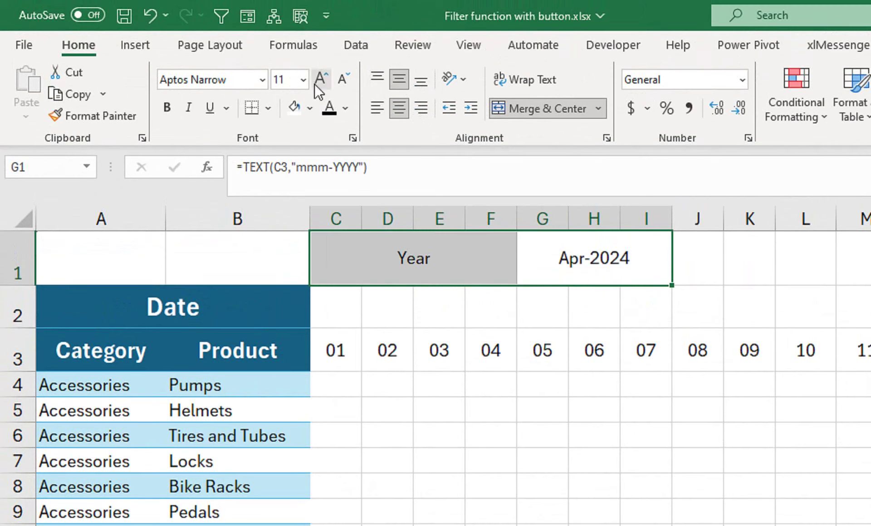
{"action": "left_click", "coordinate": [315, 84]}
{"action": "left_click", "coordinate": [316, 84]}
{"action": "left_click", "coordinate": [315, 84]}
{"action": "left_click", "coordinate": [316, 84]}
{"action": "left_click", "coordinate": [316, 84]}
{"action": "left_click", "coordinate": [356, 321]}
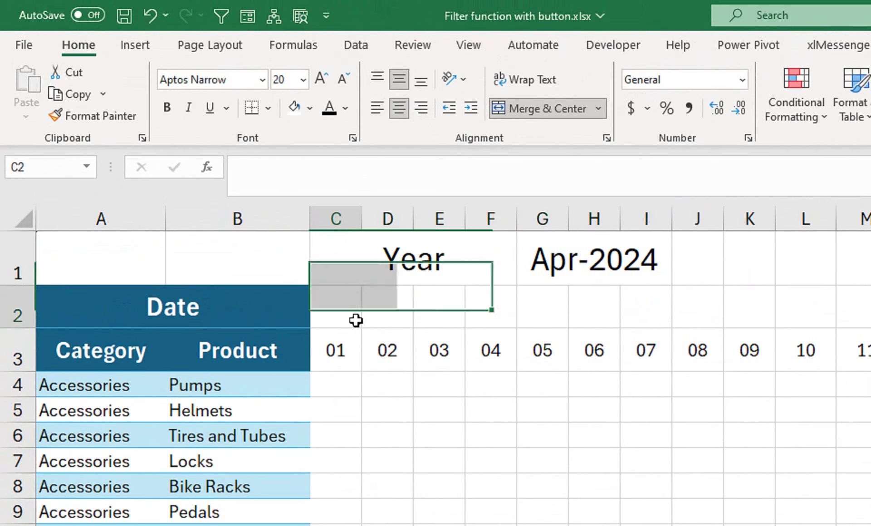
Fill the row 1 heading cells yellow
{"action": "left_click_drag", "start_coordinate": [365, 252], "coordinate": [538, 257]}
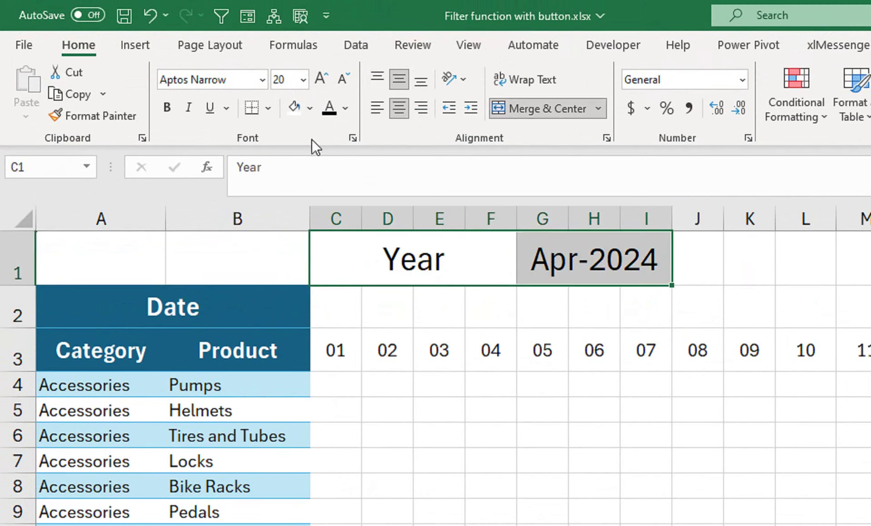
{"action": "left_click", "coordinate": [309, 108]}
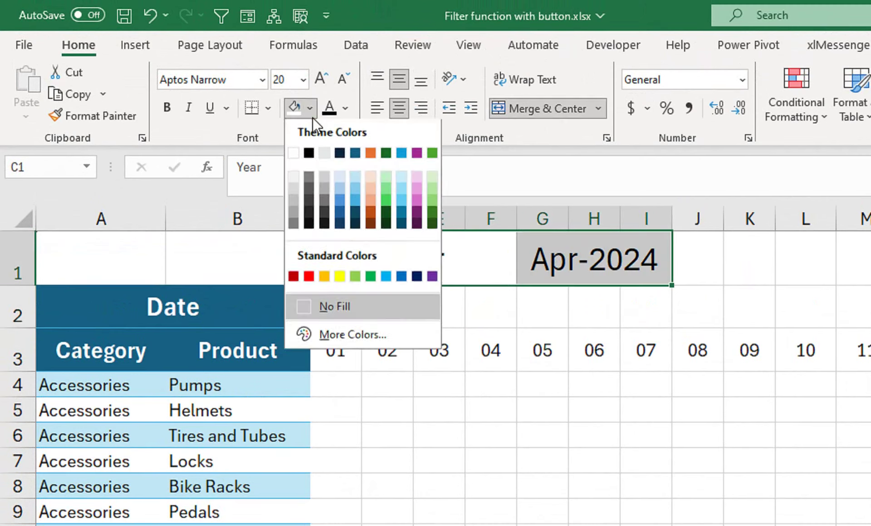
{"action": "left_click", "coordinate": [339, 278]}
{"action": "left_click", "coordinate": [335, 307]}
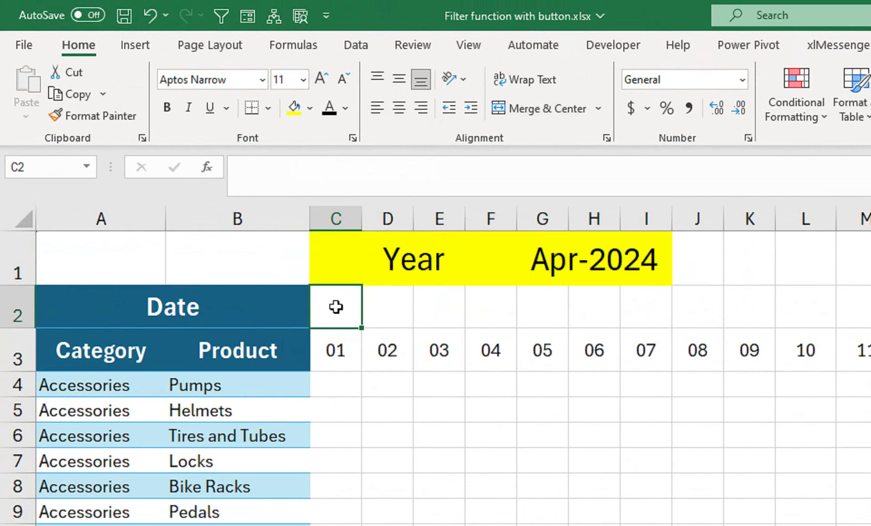
Enter =TEXT(C3,"ddd") in C2 to show the weekday name
{"action": "type", "text": "=tex"}
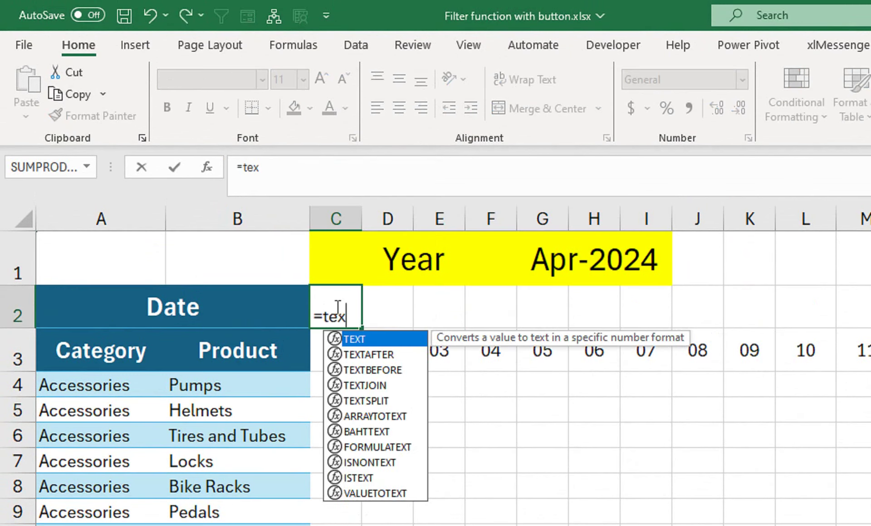
{"action": "type", "text": "`"}
{"action": "key", "text": "Return"}
{"action": "key", "text": "Return"}
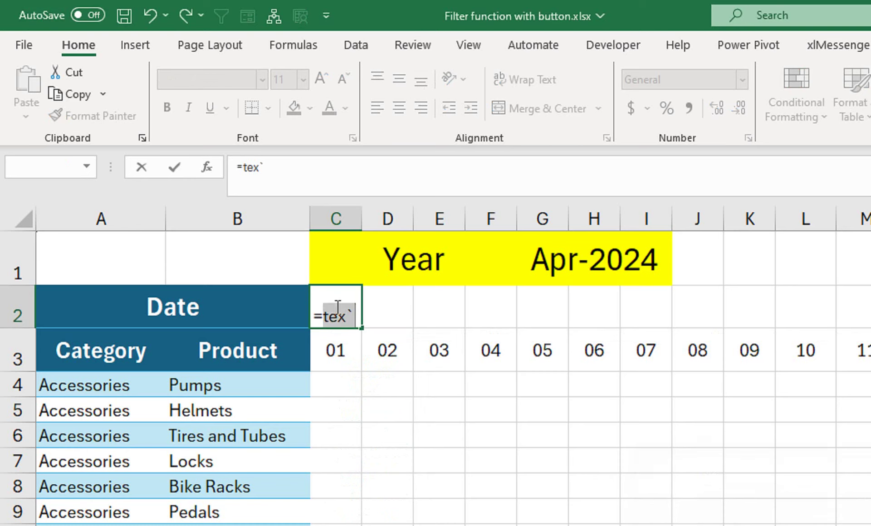
{"action": "key", "text": "BackSpace"}
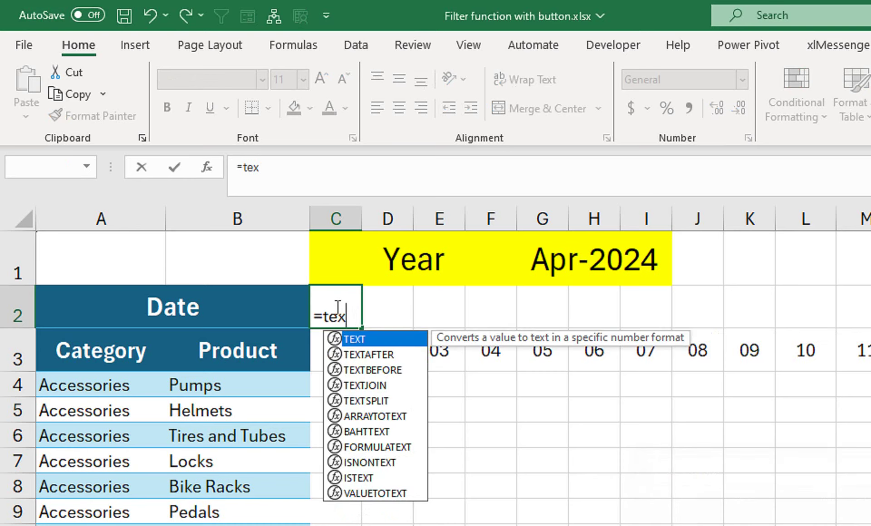
{"action": "key", "text": "Tab"}
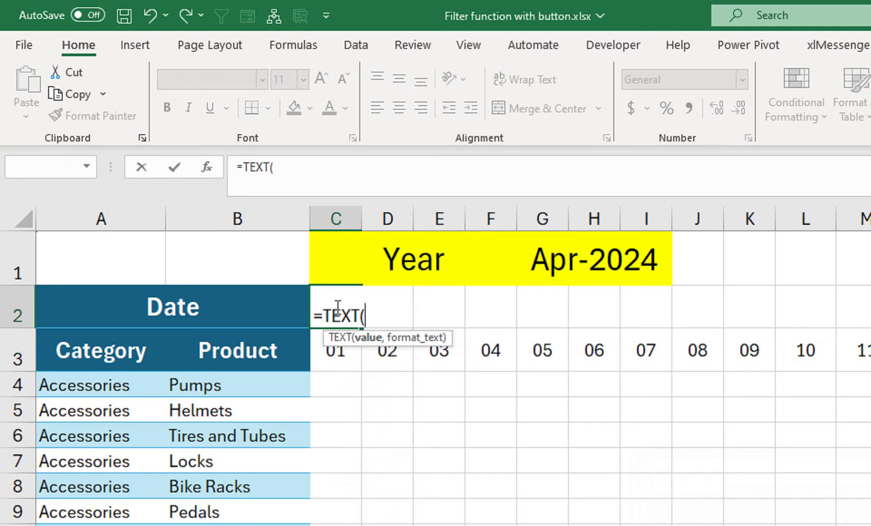
{"action": "left_click", "coordinate": [336, 358]}
{"action": "type", "text": ","}
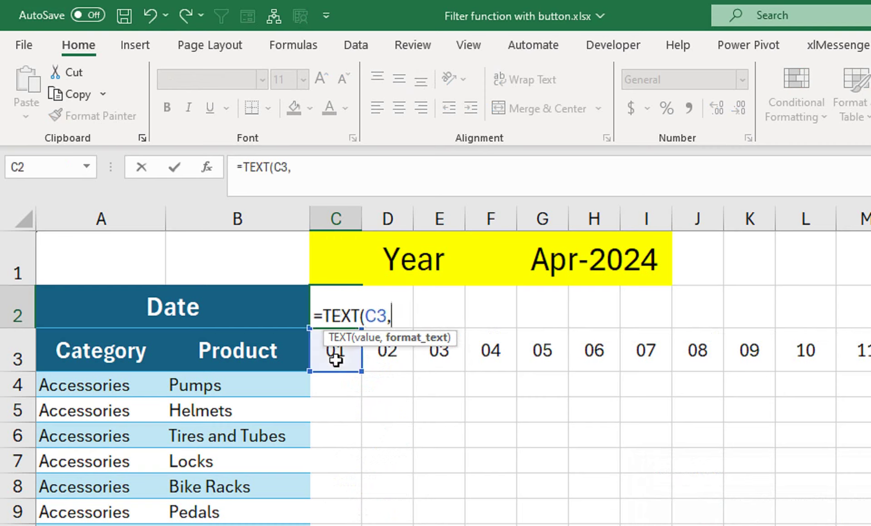
{"action": "type", "text": "\"ddd\""}
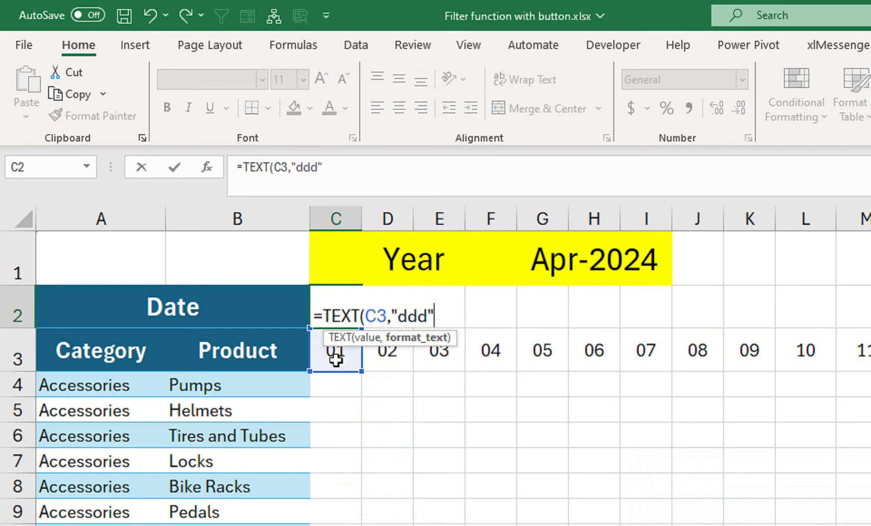
{"action": "type", "text": ")"}
{"action": "key", "text": "Return"}
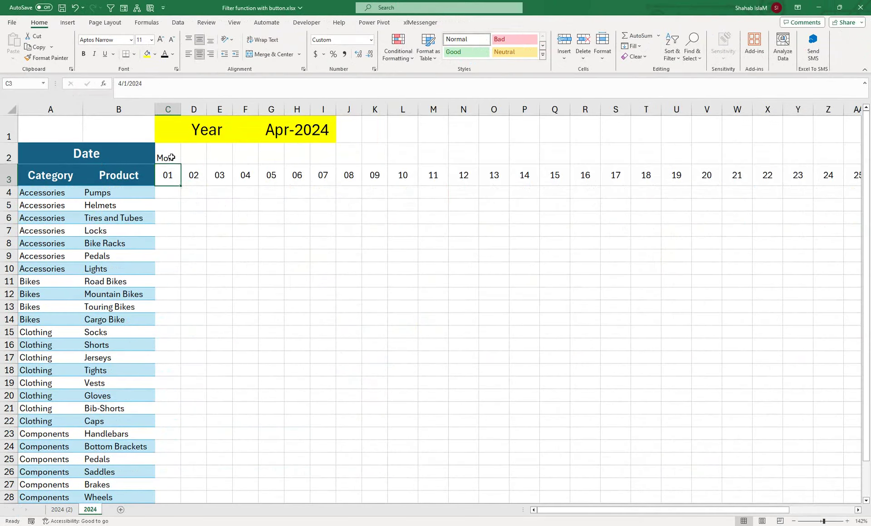
Copy the weekday formula across row 2 to AF and centre it
{"action": "left_click", "coordinate": [168, 154]}
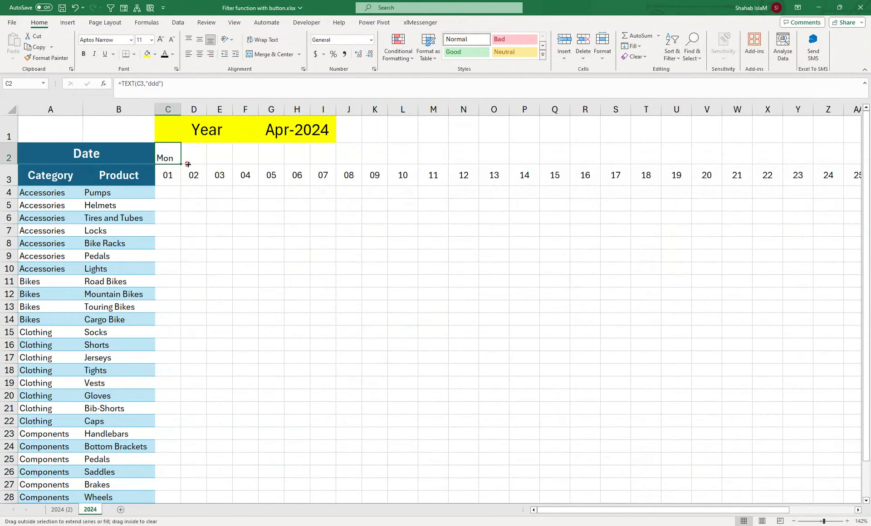
{"action": "left_click_drag", "start_coordinate": [188, 164], "coordinate": [806, 171]}
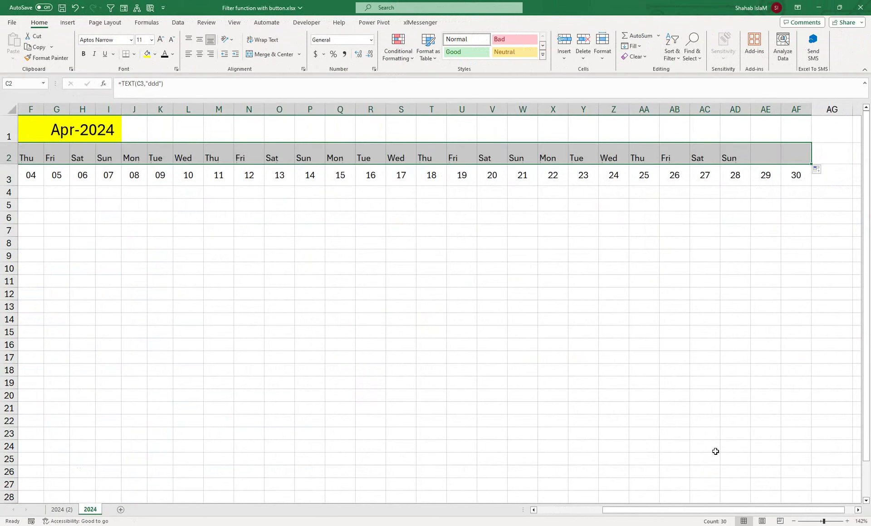
{"action": "left_click_drag", "start_coordinate": [716, 510], "coordinate": [652, 510]}
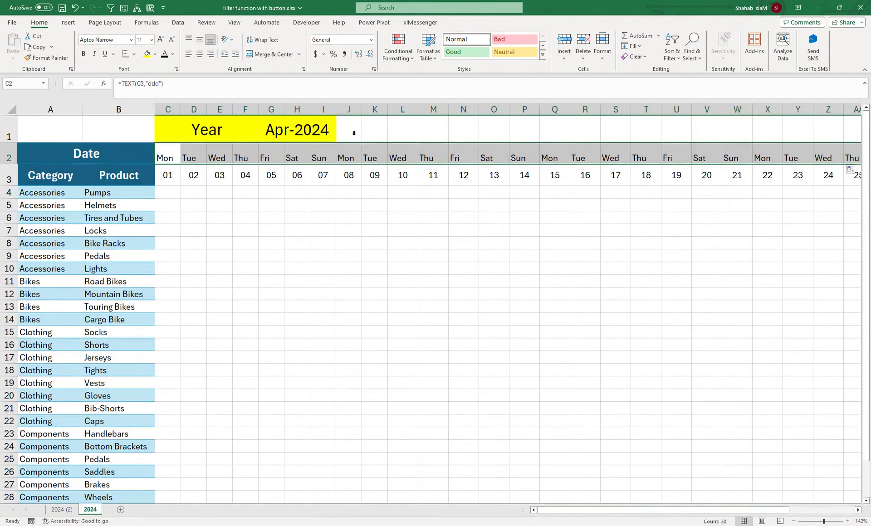
{"action": "left_click", "coordinate": [199, 54]}
{"action": "left_click", "coordinate": [167, 193]}
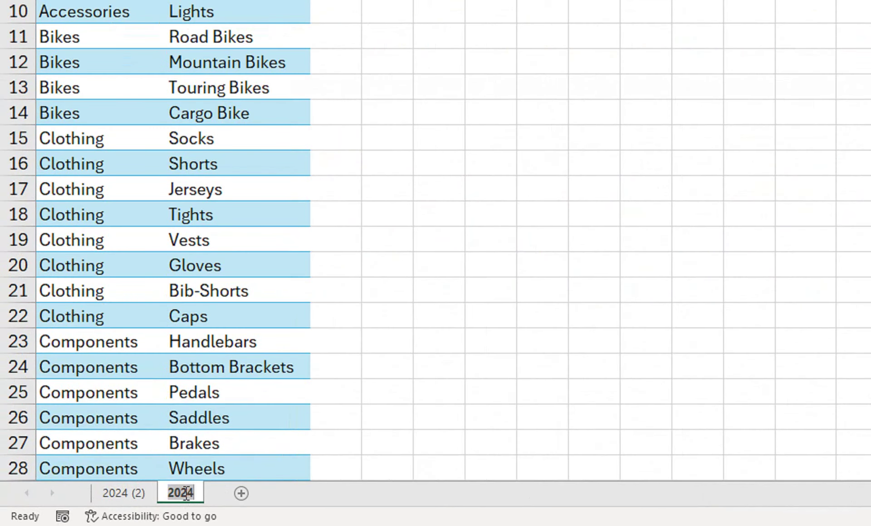
Rename the sheet to Inward
{"action": "type", "text": "Inwr"}
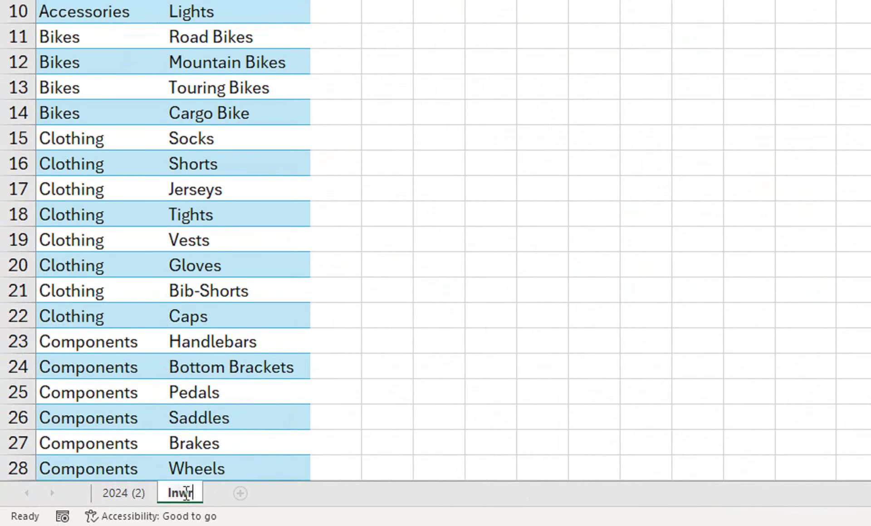
{"action": "type", "text": "a"}
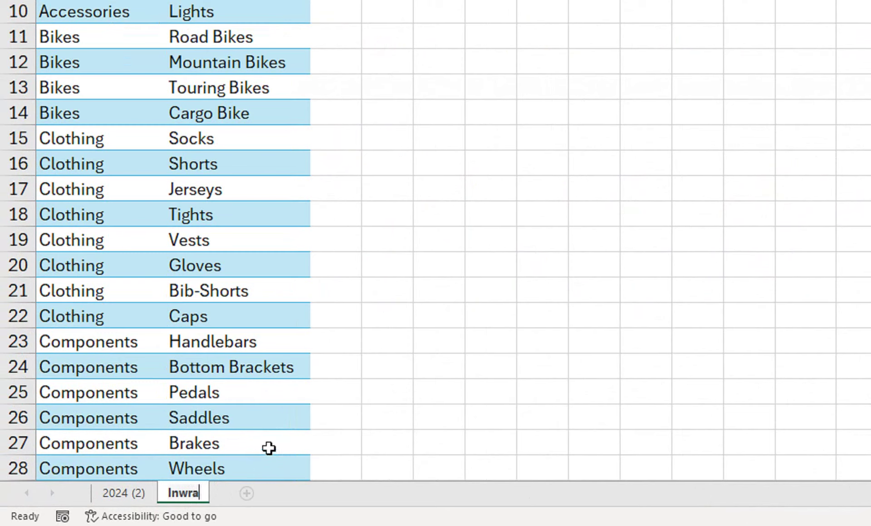
{"action": "key", "text": "BackSpace"}
{"action": "key", "text": "BackSpace"}
{"action": "type", "text": "ard"}
{"action": "left_click", "coordinate": [268, 448]}
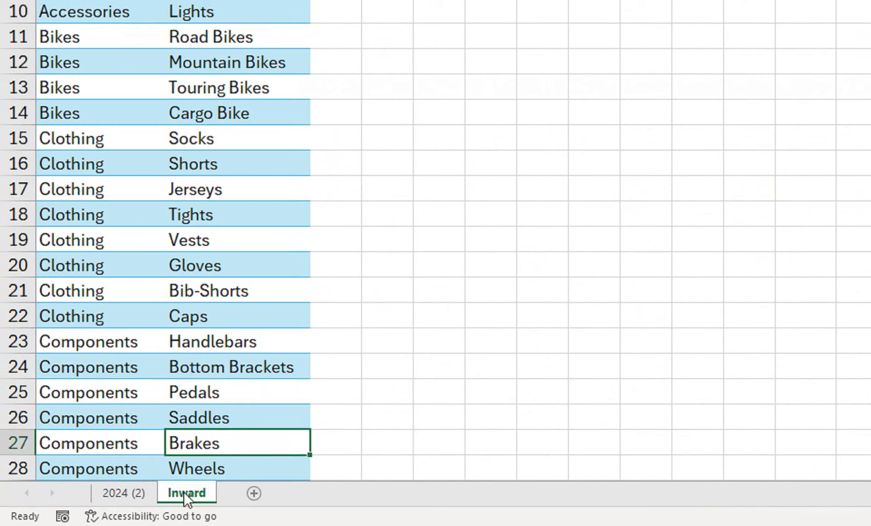
Create a copy of the Inward sheet
{"action": "right_click", "coordinate": [184, 492]}
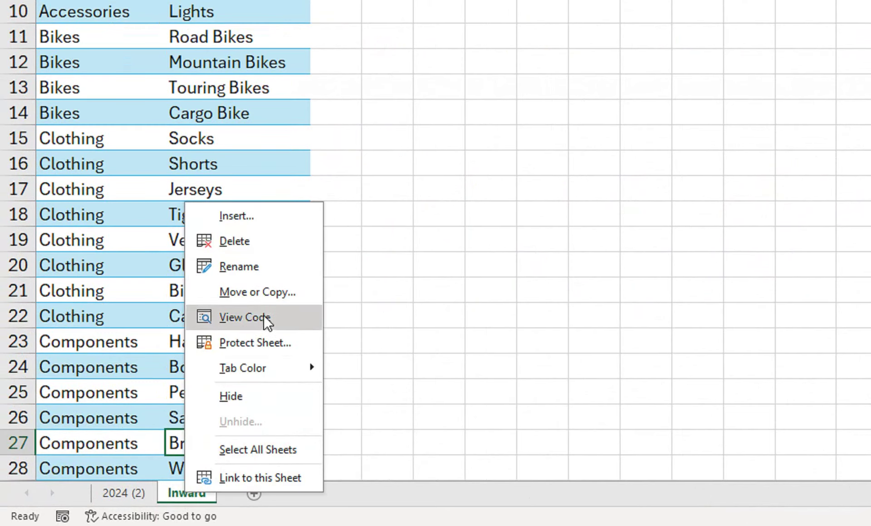
{"action": "left_click", "coordinate": [269, 298]}
{"action": "left_click", "coordinate": [167, 391]}
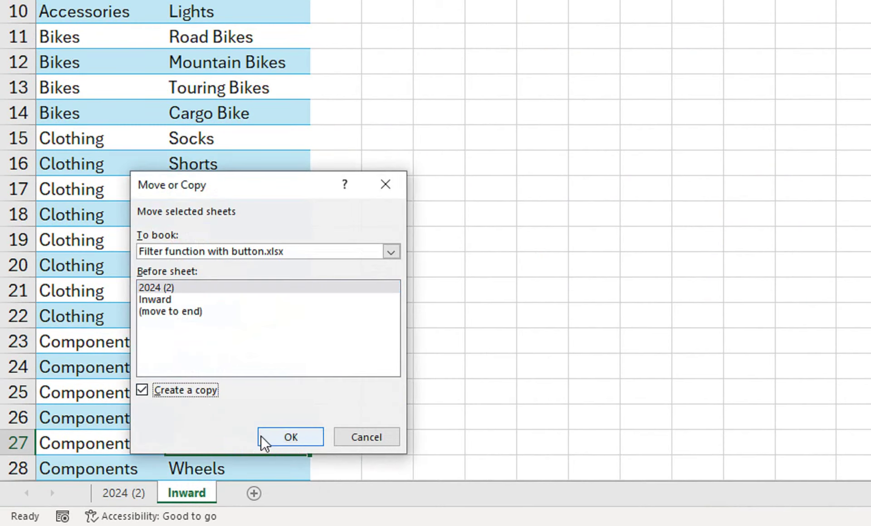
{"action": "left_click", "coordinate": [272, 437]}
Permanently delete the 2024 (2) sheet
{"action": "left_click", "coordinate": [194, 495]}
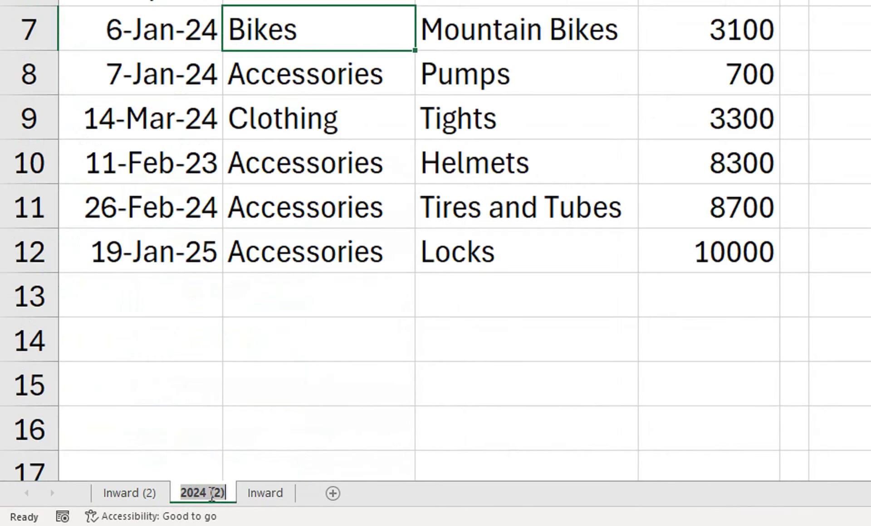
{"action": "left_click", "coordinate": [266, 493]}
{"action": "right_click", "coordinate": [228, 502]}
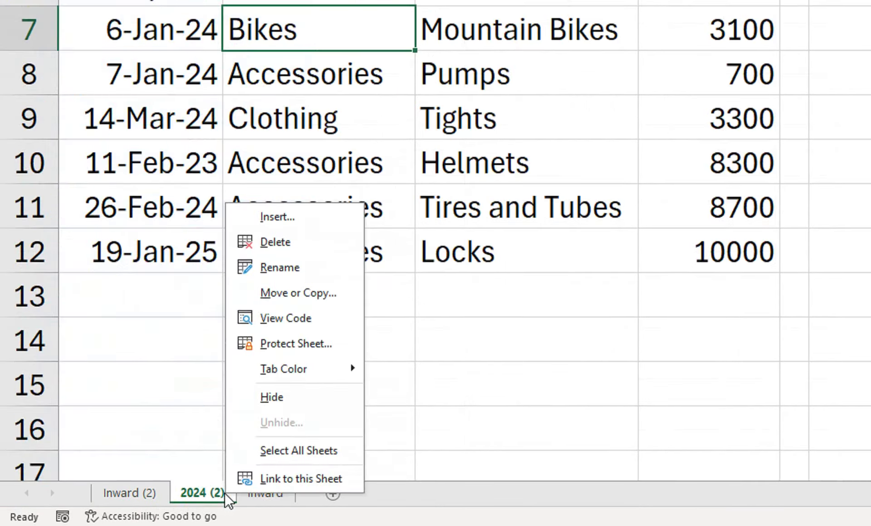
{"action": "left_click", "coordinate": [296, 245]}
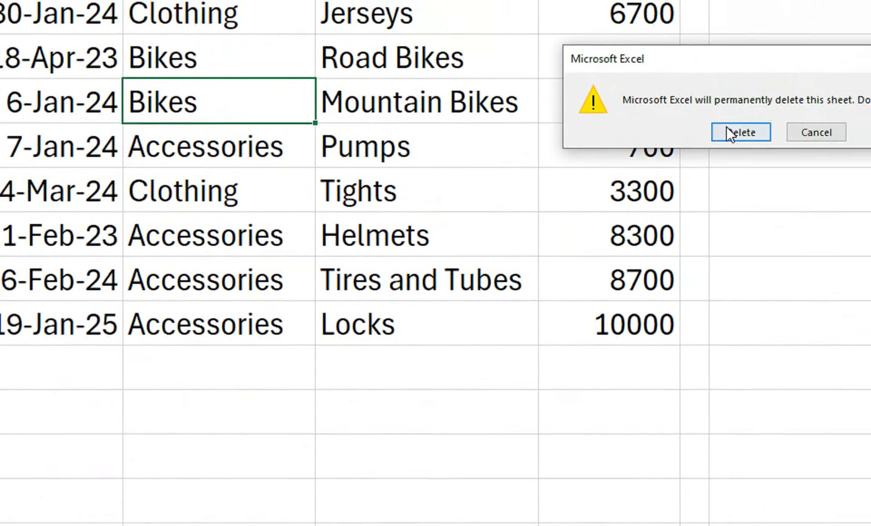
{"action": "left_click", "coordinate": [686, 132]}
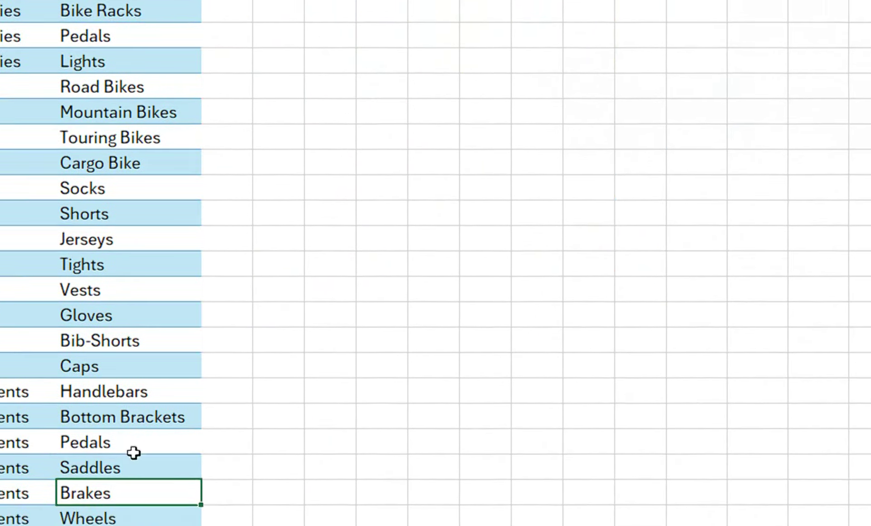
Rename the Inward (2) copy to Outward and place Inward before it
{"action": "left_click", "coordinate": [110, 499]}
{"action": "type", "text": "O"}
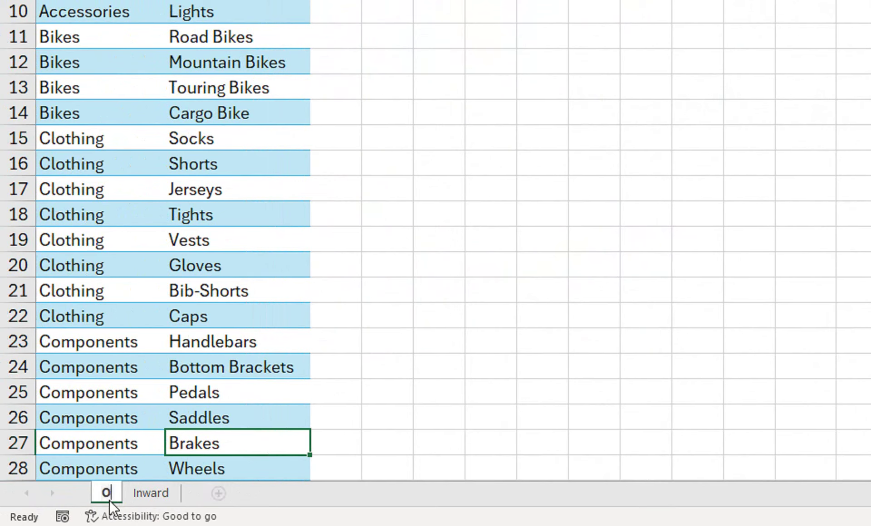
{"action": "type", "text": "utw"}
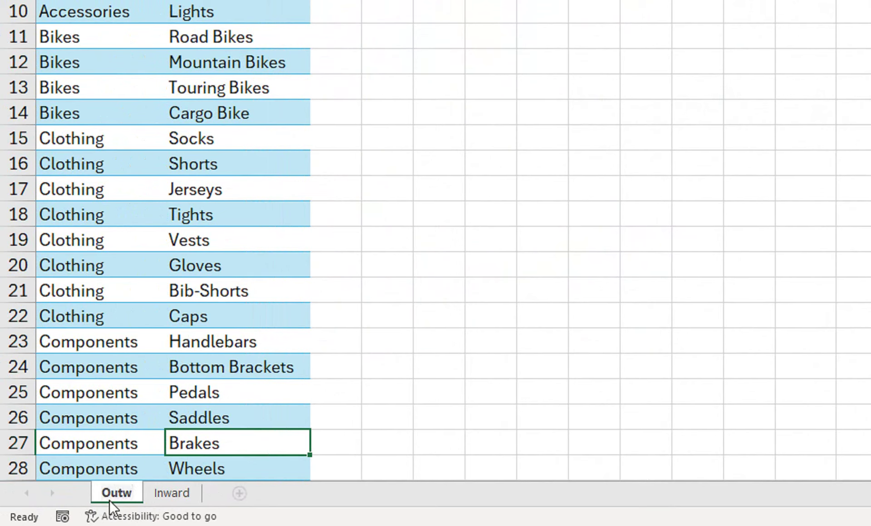
{"action": "type", "text": "ard"}
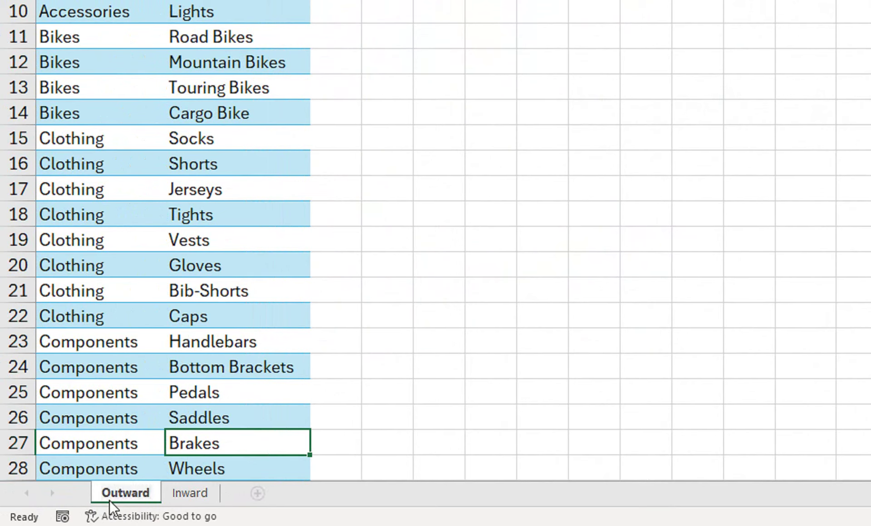
{"action": "left_click", "coordinate": [176, 448]}
{"action": "left_click_drag", "start_coordinate": [181, 495], "coordinate": [107, 497]}
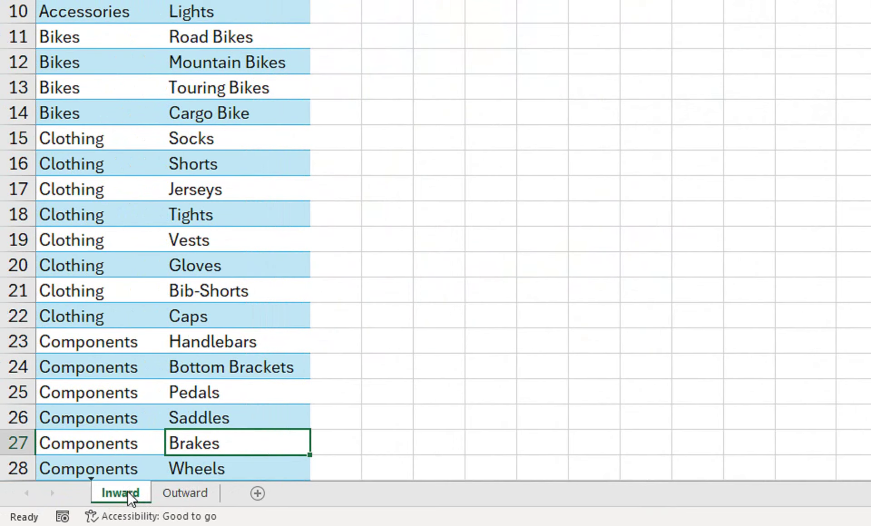
{"action": "left_click", "coordinate": [205, 498]}
Add a new sheet named Stock Balance
{"action": "left_click", "coordinate": [257, 493]}
{"action": "double_click", "coordinate": [256, 494]}
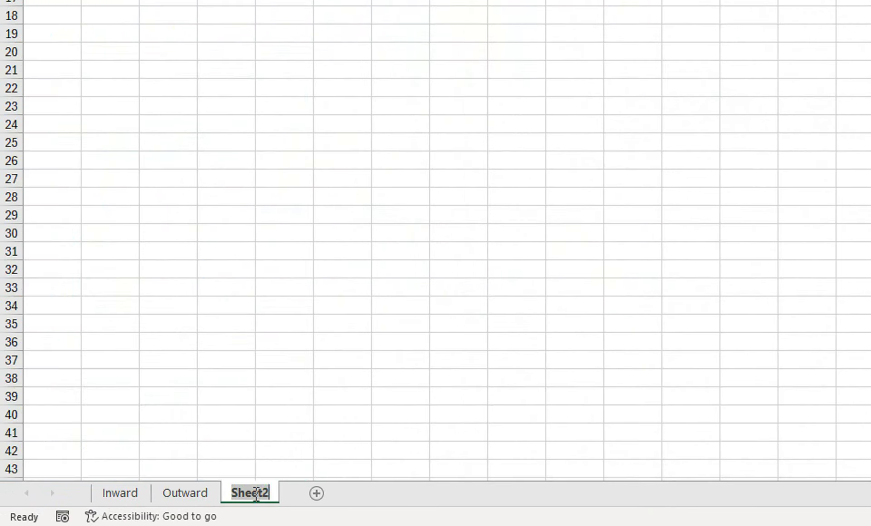
{"action": "type", "text": "c"}
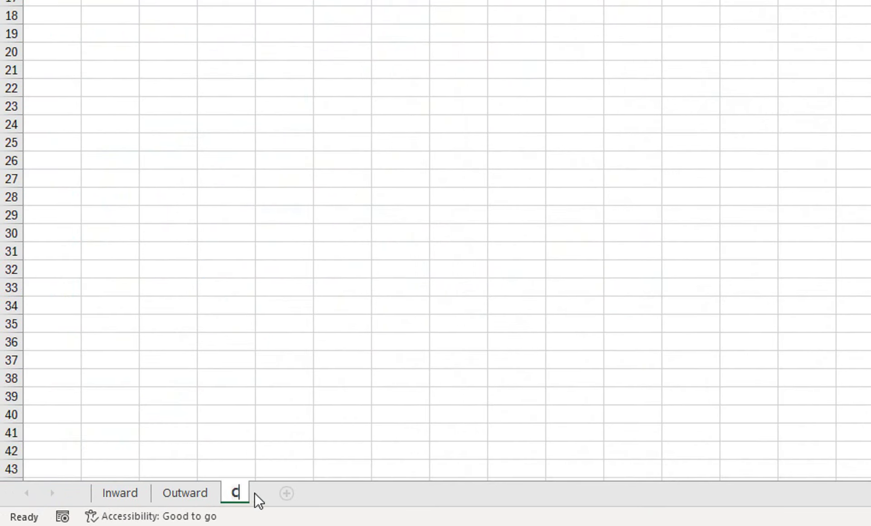
{"action": "key", "text": "BackSpace"}
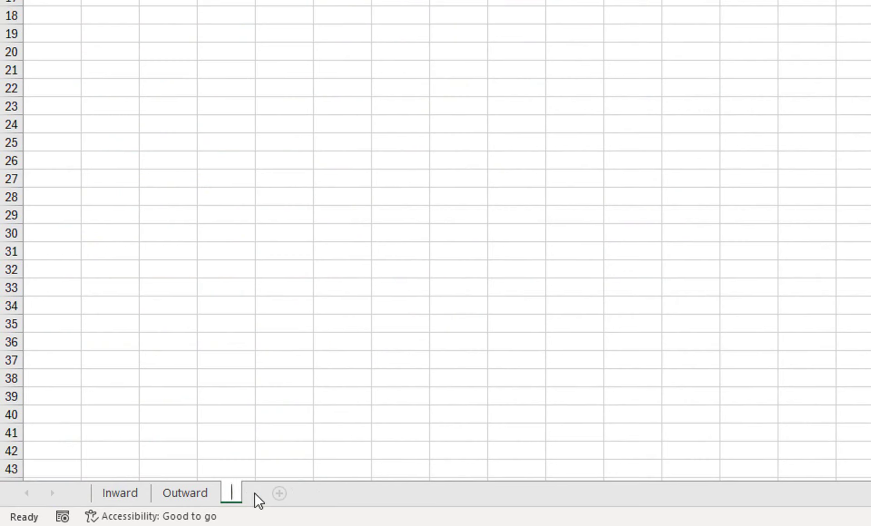
{"action": "type", "text": "Sto"}
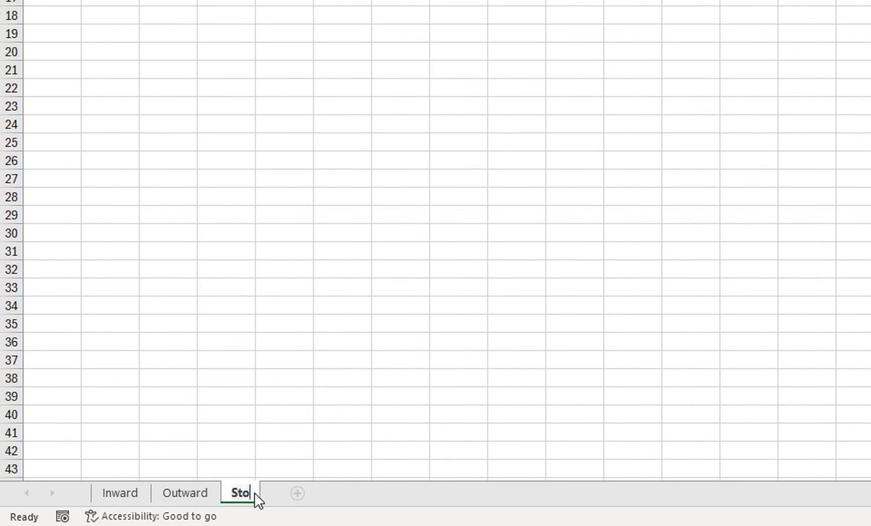
{"action": "type", "text": "ck=="}
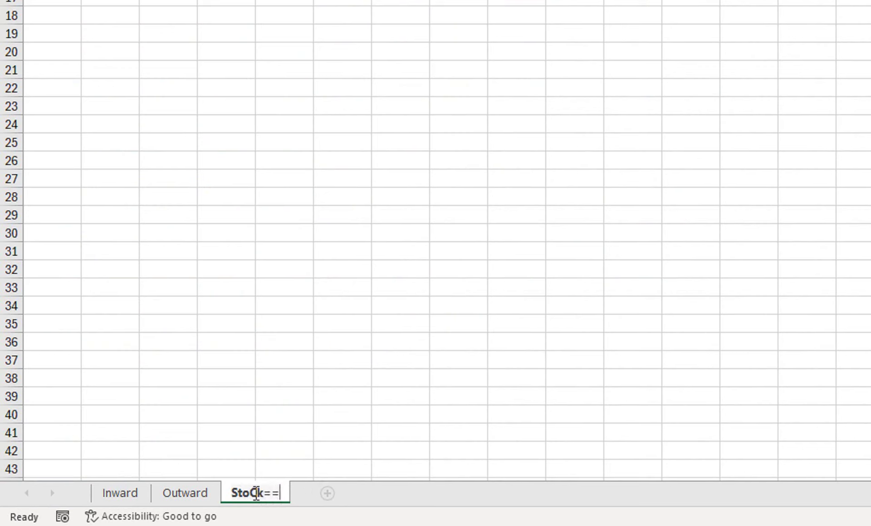
{"action": "key", "text": "BackSpace"}
{"action": "key", "text": "BackSpace"}
{"action": "key", "text": "BackSpace"}
{"action": "key", "text": "BackSpace"}
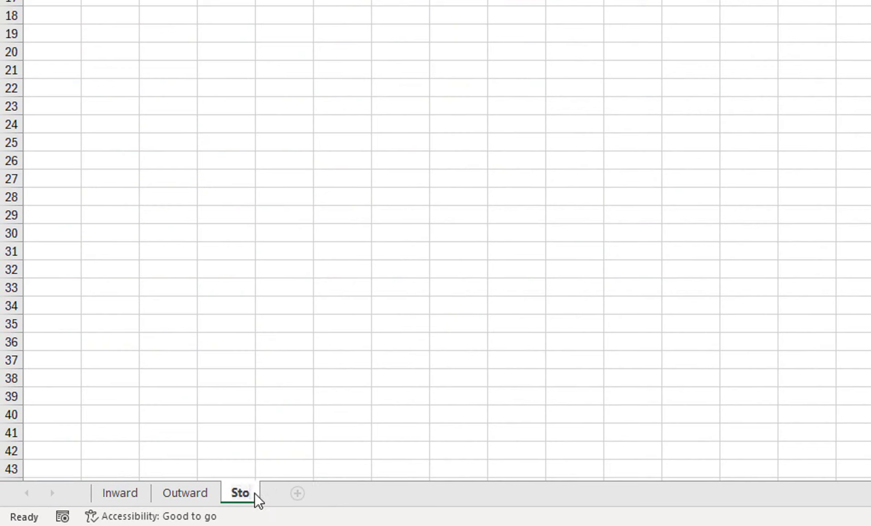
{"action": "type", "text": "ck Ba"}
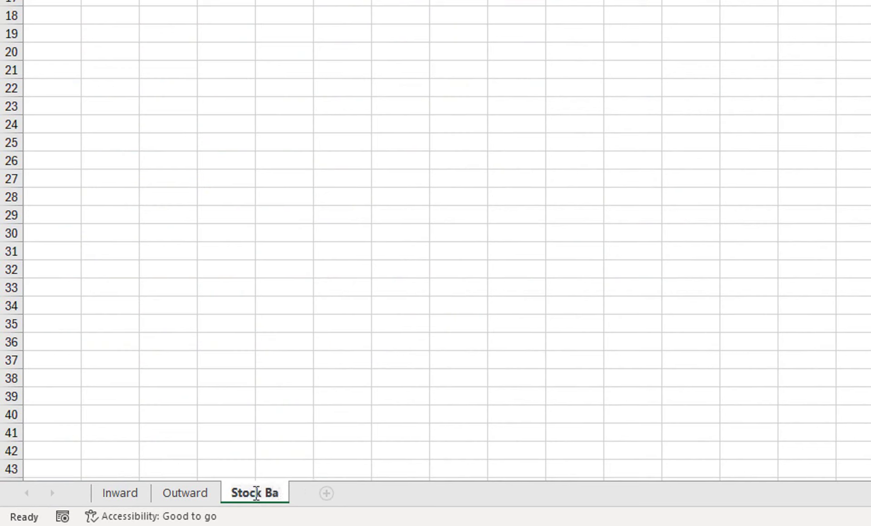
{"action": "type", "text": "lance"}
{"action": "left_click", "coordinate": [253, 457]}
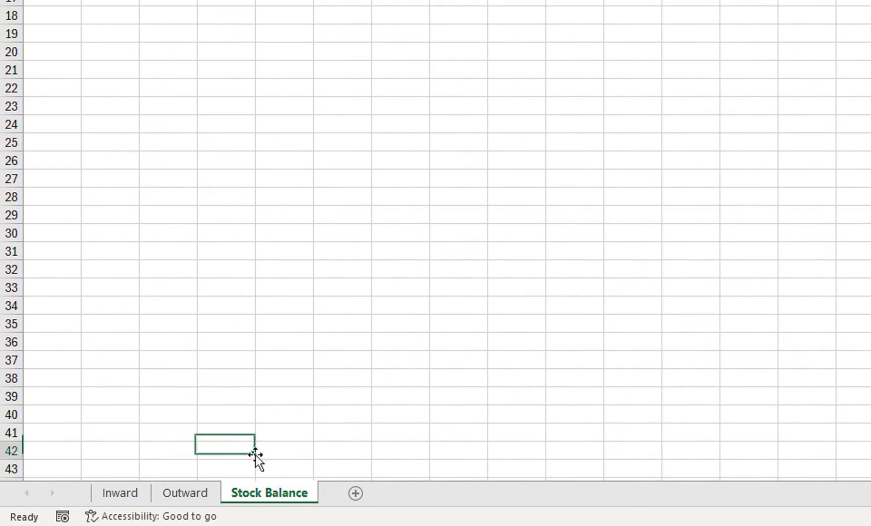
Make a copy of the Outward sheet and name it Final
{"action": "left_click", "coordinate": [177, 493]}
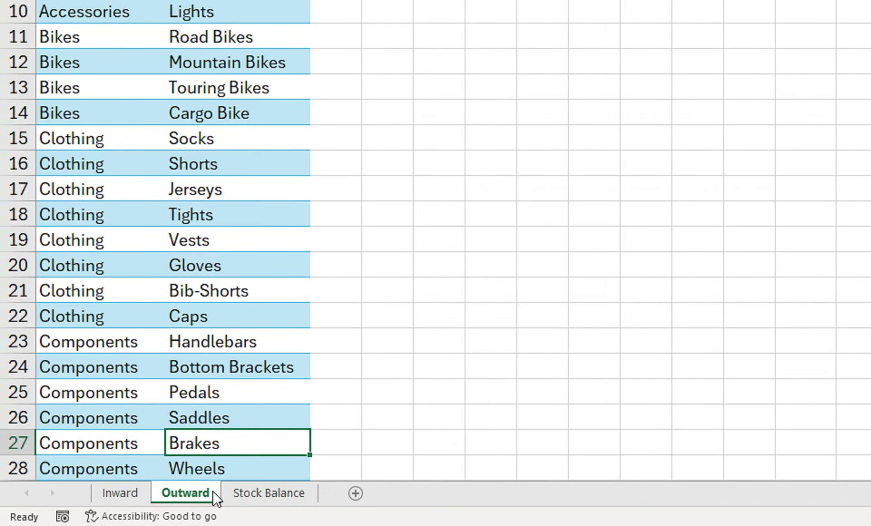
{"action": "right_click", "coordinate": [200, 496]}
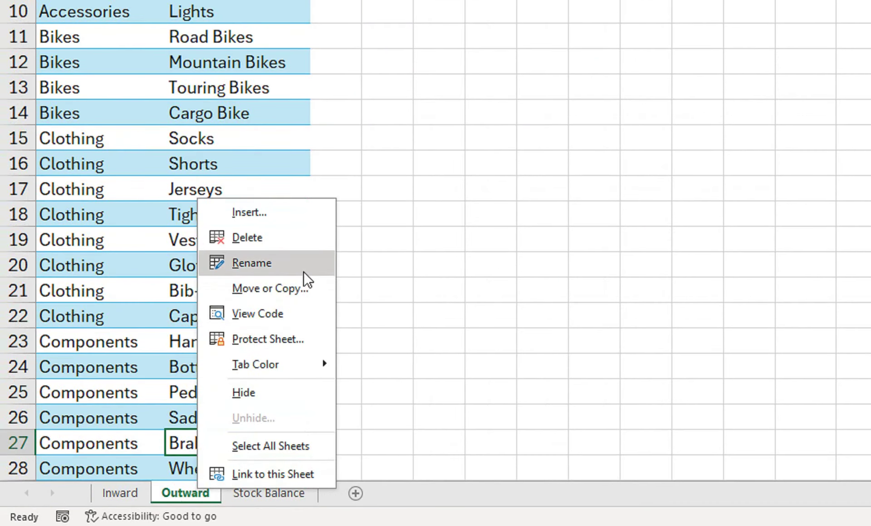
{"action": "left_click", "coordinate": [296, 290]}
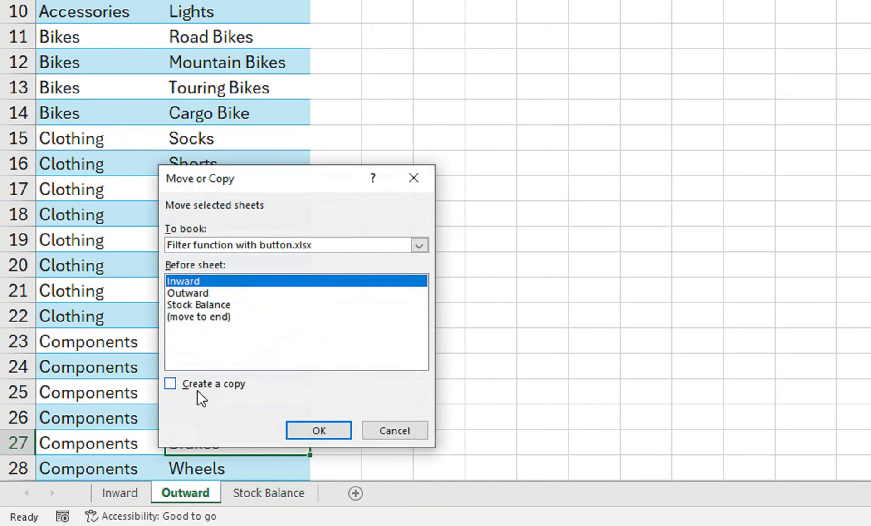
{"action": "left_click", "coordinate": [200, 386]}
{"action": "left_click", "coordinate": [296, 436]}
{"action": "double_click", "coordinate": [162, 492]}
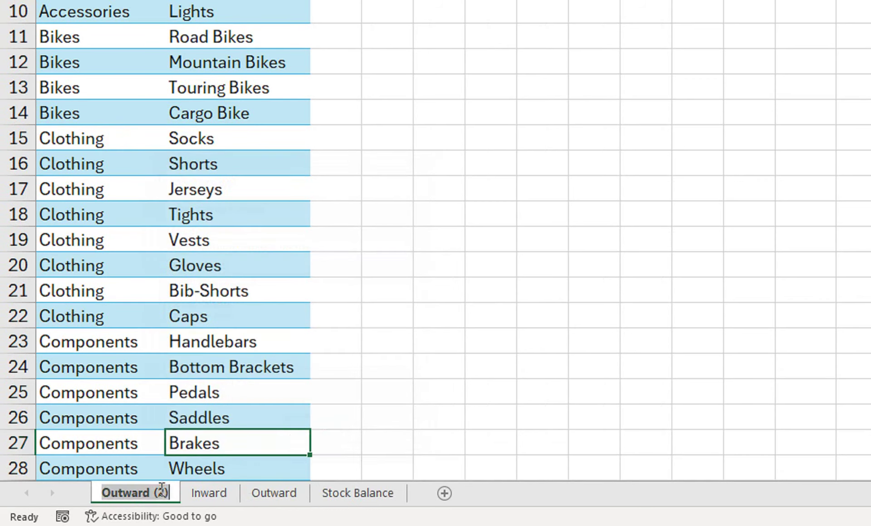
{"action": "type", "text": "Final"}
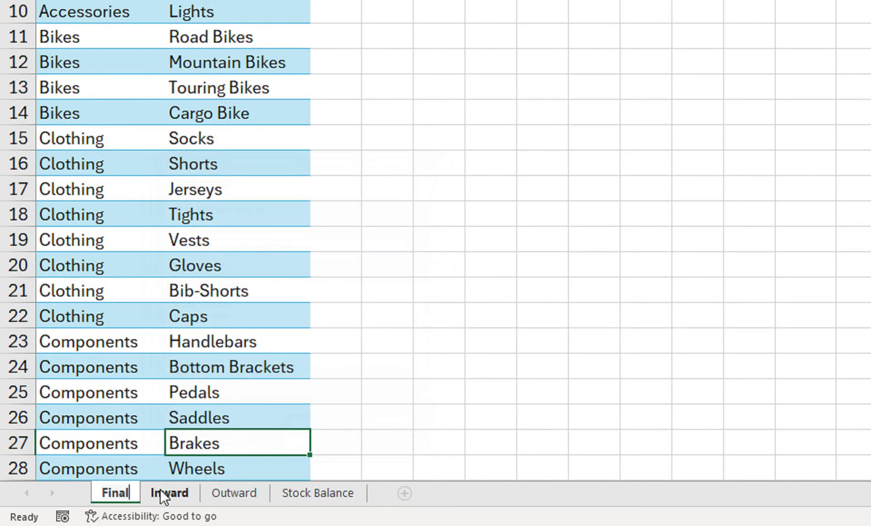
Delete the Stock Balance sheet and move Final after Outward
{"action": "left_click", "coordinate": [301, 497]}
{"action": "right_click", "coordinate": [301, 497]}
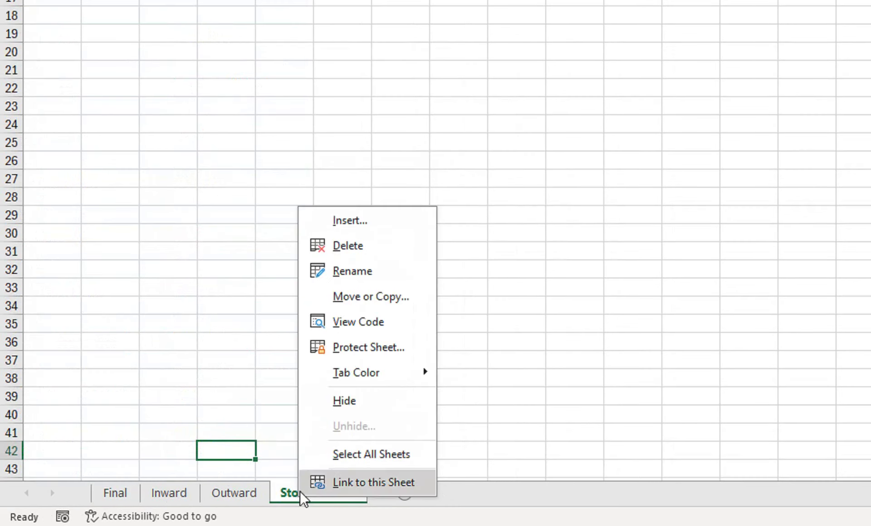
{"action": "left_click", "coordinate": [376, 248]}
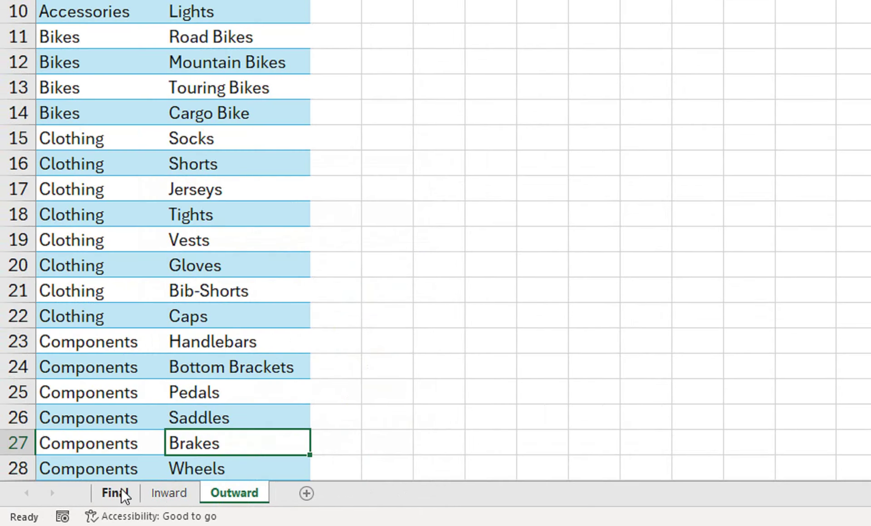
{"action": "left_click", "coordinate": [123, 493]}
{"action": "left_click_drag", "start_coordinate": [120, 495], "coordinate": [299, 495]}
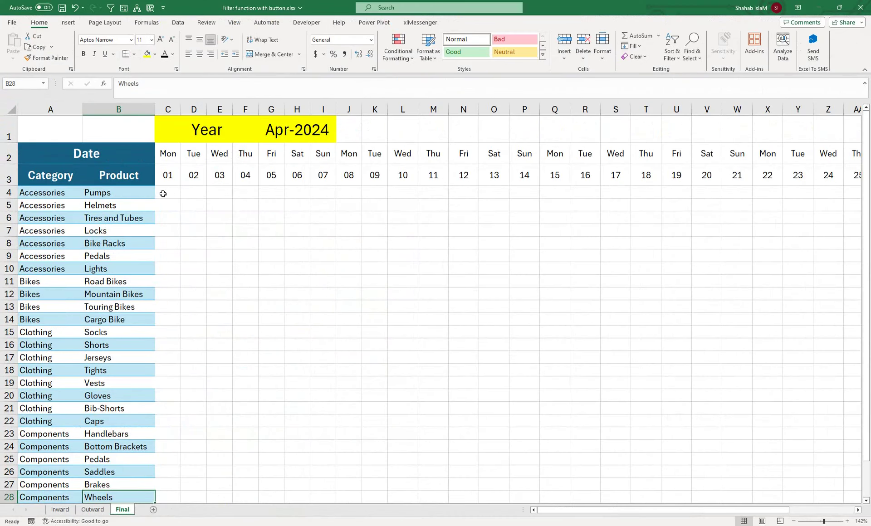
Format-paint the A4:B5 row banding across the day grid down to row 30
{"action": "left_click", "coordinate": [161, 194]}
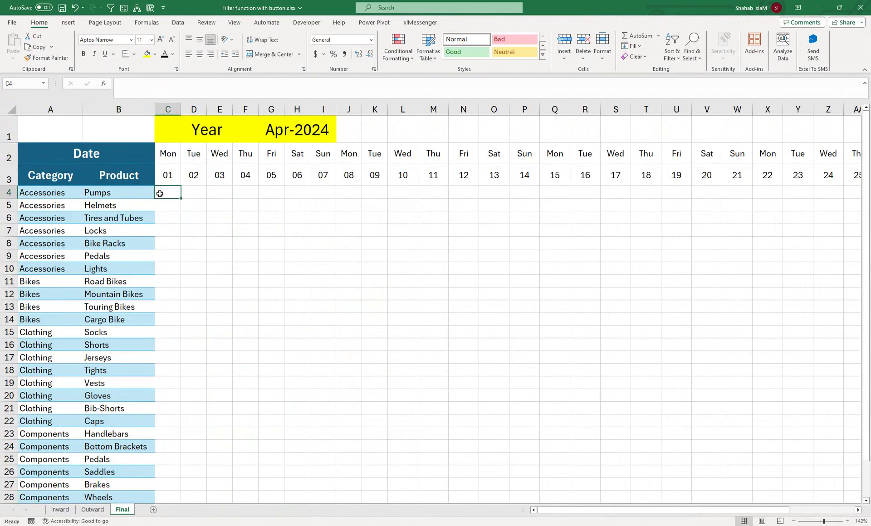
{"action": "left_click", "coordinate": [59, 195]}
{"action": "mouse_move", "coordinate": [79, 196]}
{"action": "left_mouse_down"}
{"action": "mouse_move", "coordinate": [114, 194]}
{"action": "mouse_move", "coordinate": [119, 205]}
{"action": "left_mouse_up"}
{"action": "left_click", "coordinate": [46, 58]}
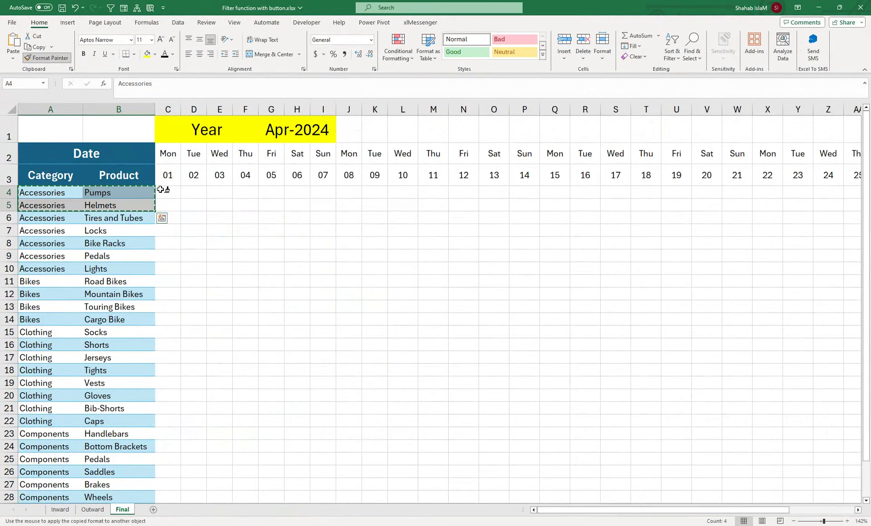
{"action": "left_click_drag", "start_coordinate": [168, 192], "coordinate": [857, 476]}
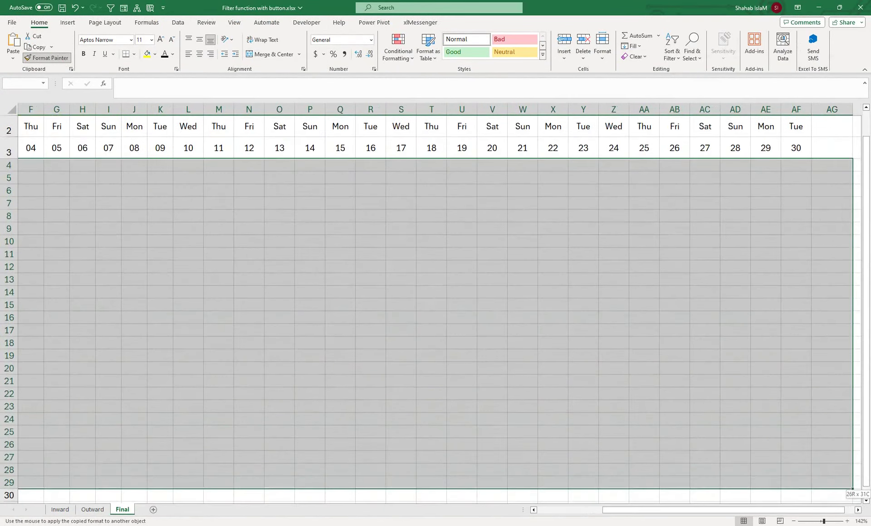
{"action": "left_click_drag", "start_coordinate": [857, 476], "coordinate": [768, 481]}
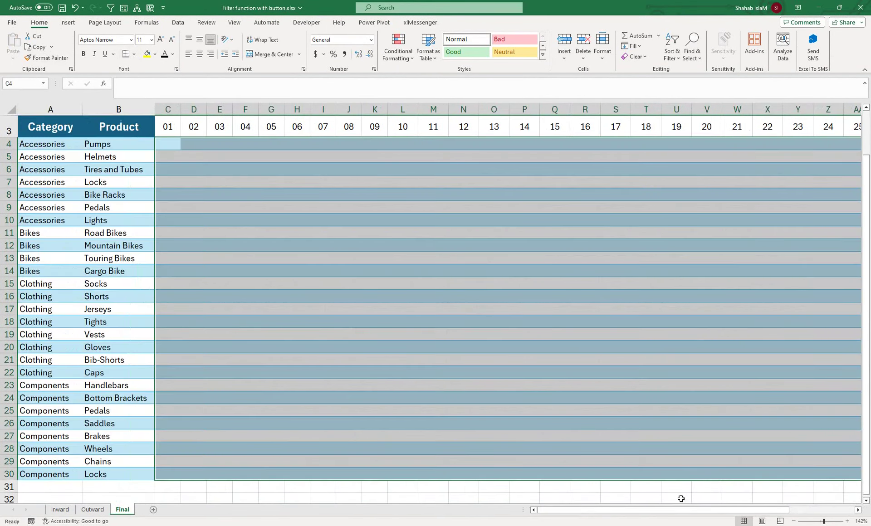
{"action": "left_click_drag", "start_coordinate": [403, 387], "coordinate": [155, 39]}
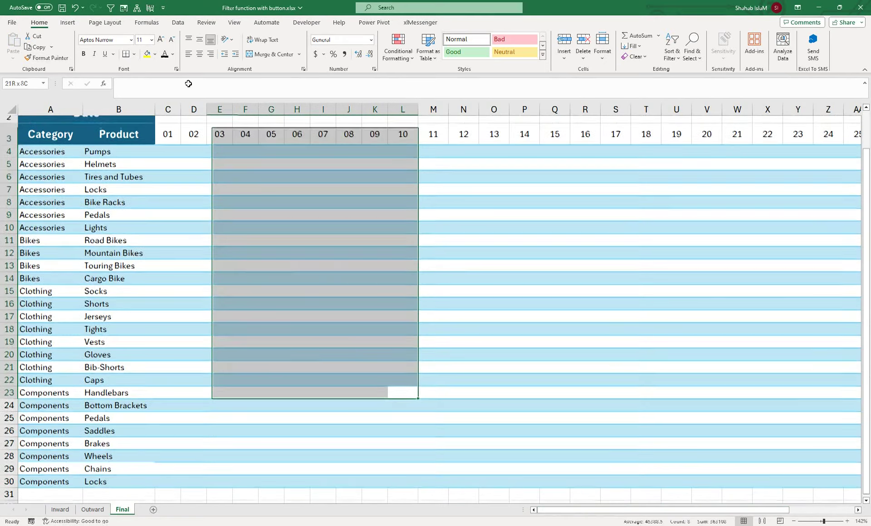
{"action": "left_click", "coordinate": [147, 154]}
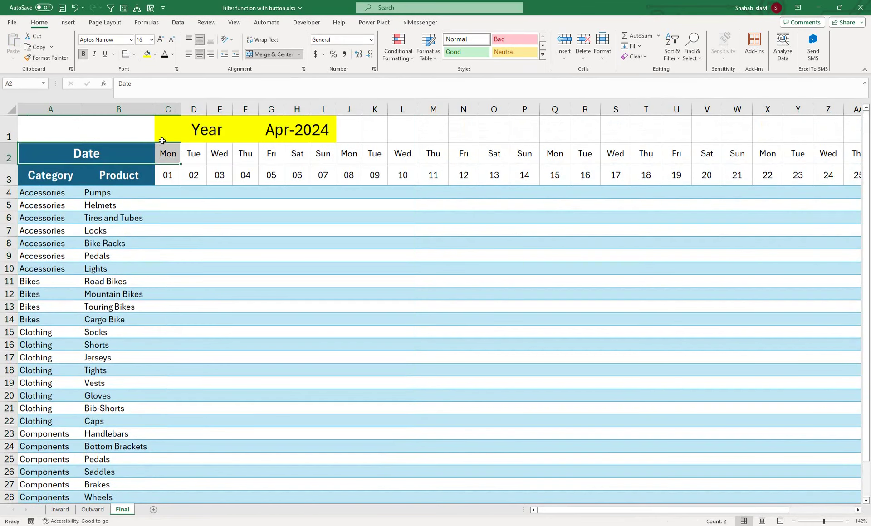
Fill C2:AF3 yellow and make the row 3 day numbers bold
{"action": "left_click", "coordinate": [155, 54]}
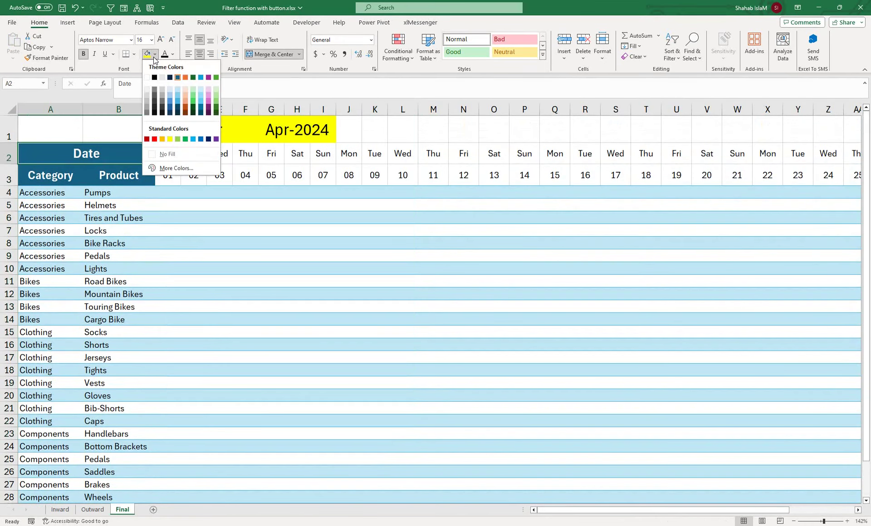
{"action": "mouse_move", "coordinate": [168, 154]}
{"action": "left_mouse_down"}
{"action": "mouse_move", "coordinate": [494, 186]}
{"action": "mouse_move", "coordinate": [867, 176]}
{"action": "mouse_move", "coordinate": [798, 179]}
{"action": "left_mouse_up"}
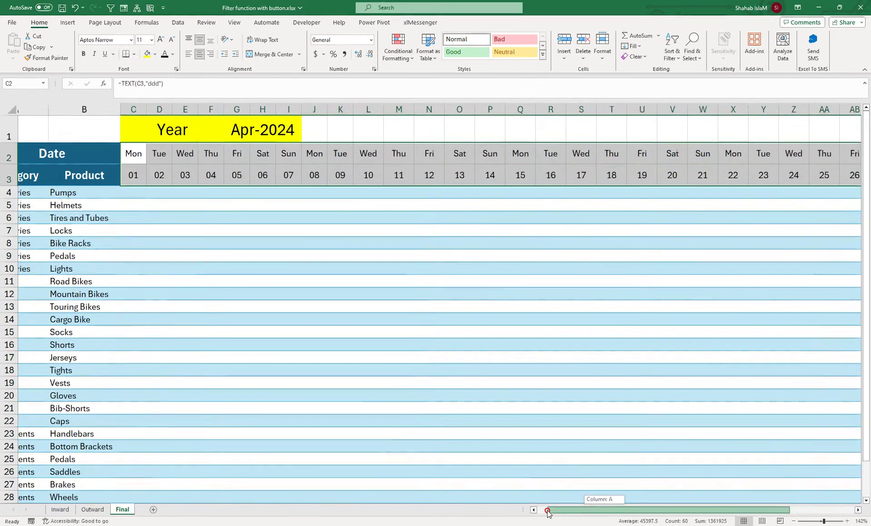
{"action": "left_click_drag", "start_coordinate": [587, 513], "coordinate": [529, 511]}
{"action": "left_click", "coordinate": [147, 54]}
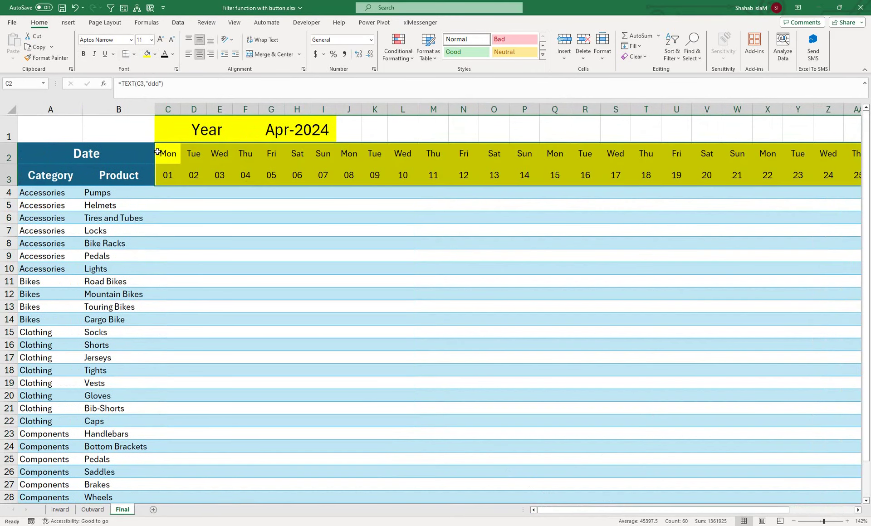
{"action": "left_click_drag", "start_coordinate": [166, 174], "coordinate": [802, 181]}
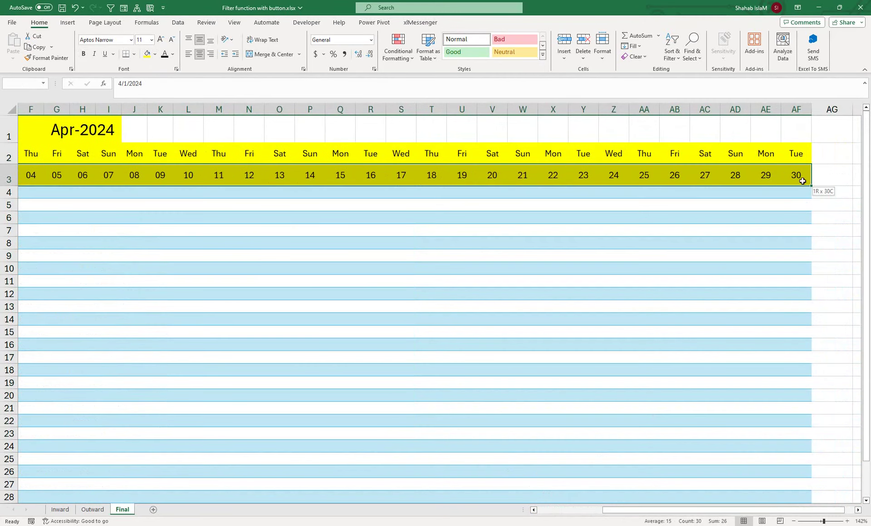
{"action": "left_click", "coordinate": [83, 54]}
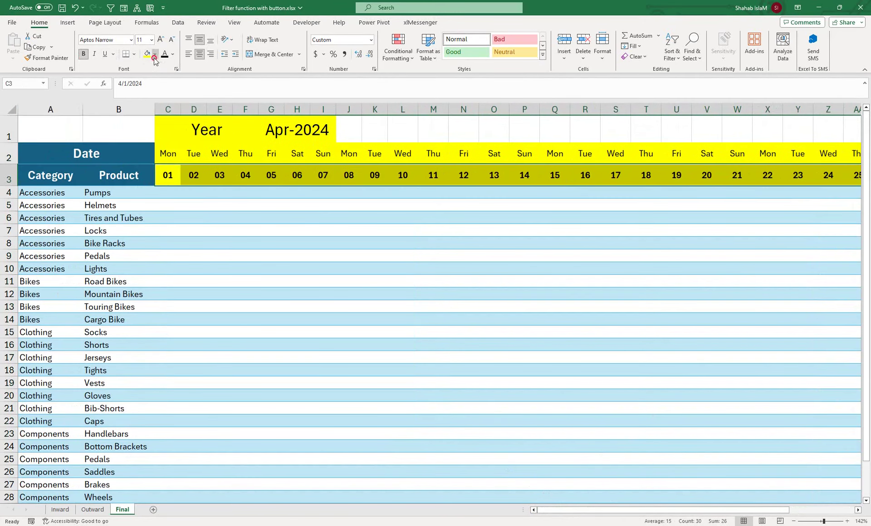
{"action": "left_click", "coordinate": [154, 61]}
{"action": "mouse_move", "coordinate": [193, 153]}
{"action": "left_mouse_down"}
{"action": "mouse_move", "coordinate": [846, 180]}
{"action": "mouse_move", "coordinate": [862, 153]}
{"action": "mouse_move", "coordinate": [821, 151]}
{"action": "left_mouse_up"}
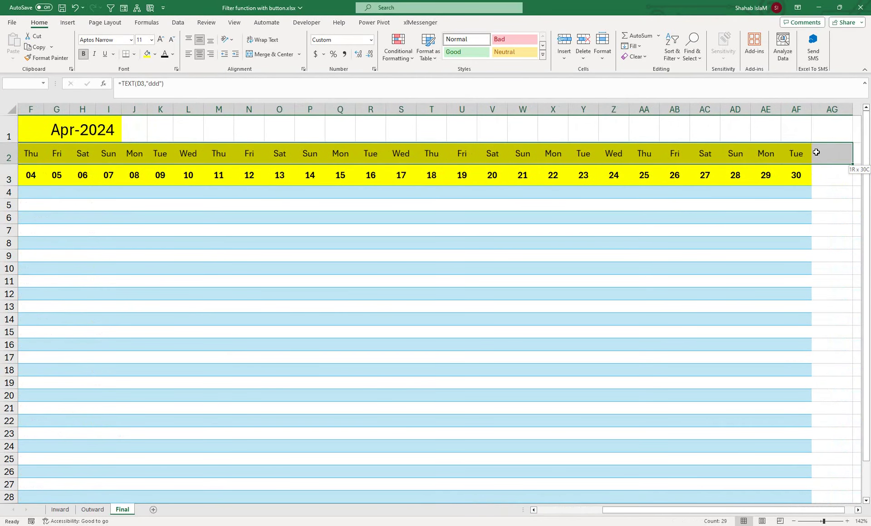
Give the weekday row a dark red fill with bold white text
{"action": "left_click", "coordinate": [155, 54]}
{"action": "left_click", "coordinate": [143, 136]}
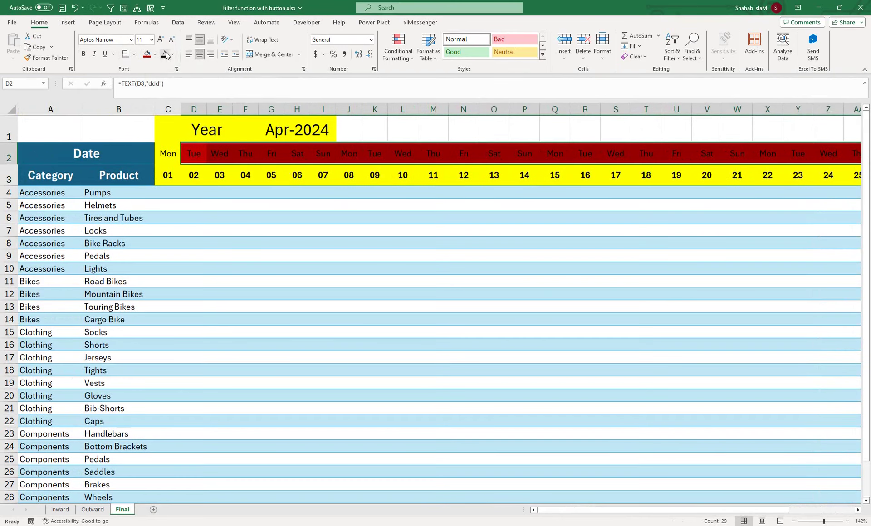
{"action": "left_click", "coordinate": [172, 55]}
{"action": "left_click", "coordinate": [164, 92]}
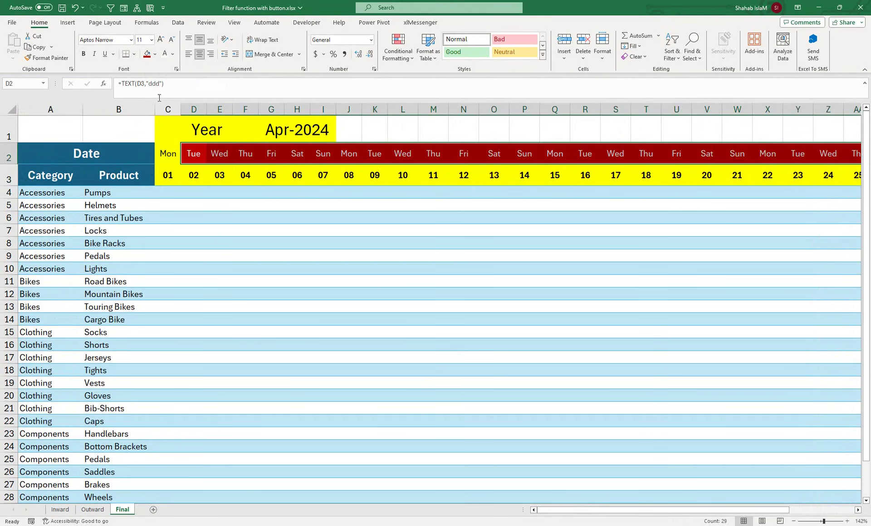
{"action": "left_click", "coordinate": [84, 54]}
{"action": "left_click", "coordinate": [169, 154]}
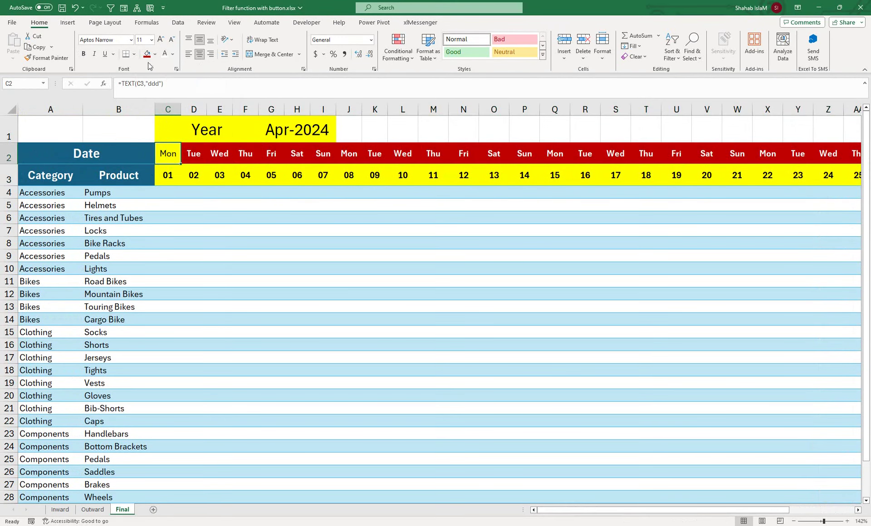
{"action": "left_click", "coordinate": [147, 54]}
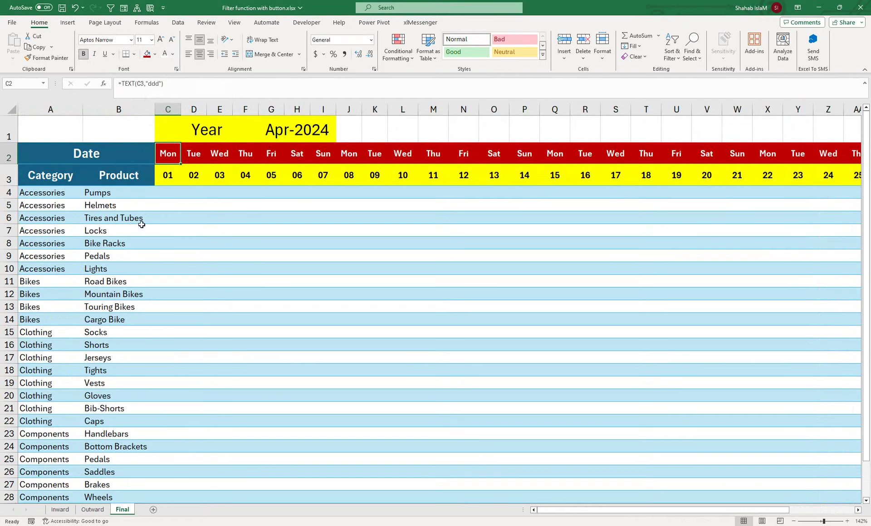
{"action": "mouse_move", "coordinate": [174, 191]}
{"action": "left_mouse_down"}
{"action": "mouse_move", "coordinate": [868, 475]}
{"action": "mouse_move", "coordinate": [793, 492]}
{"action": "mouse_move", "coordinate": [787, 473]}
{"action": "left_mouse_up"}
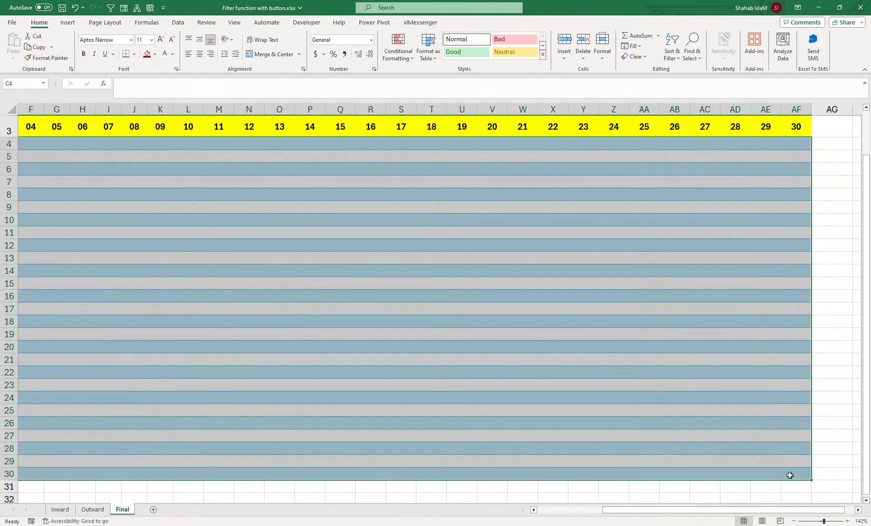
Apply All Borders to the Final day grid C4:AF30
{"action": "left_click", "coordinate": [131, 59]}
{"action": "left_click", "coordinate": [150, 146]}
{"action": "left_click", "coordinate": [160, 146]}
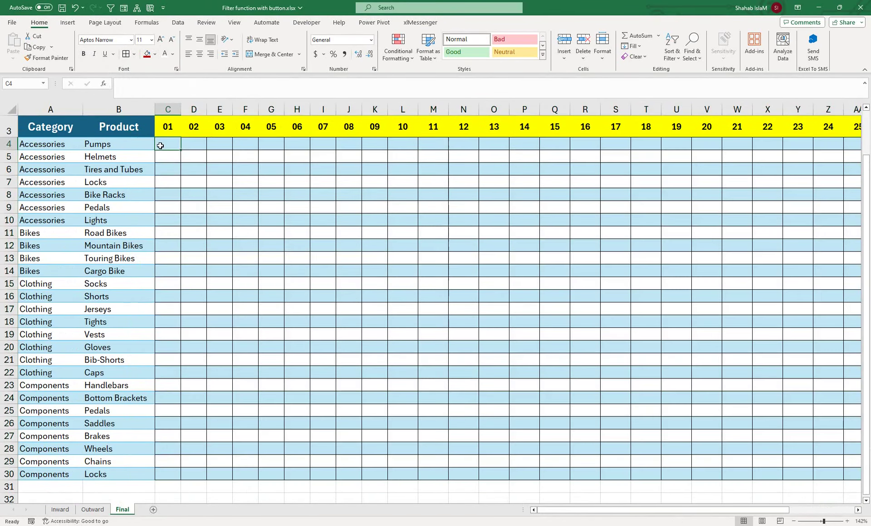
{"action": "left_click_drag", "start_coordinate": [210, 192], "coordinate": [191, 132]}
{"action": "left_click", "coordinate": [216, 269]}
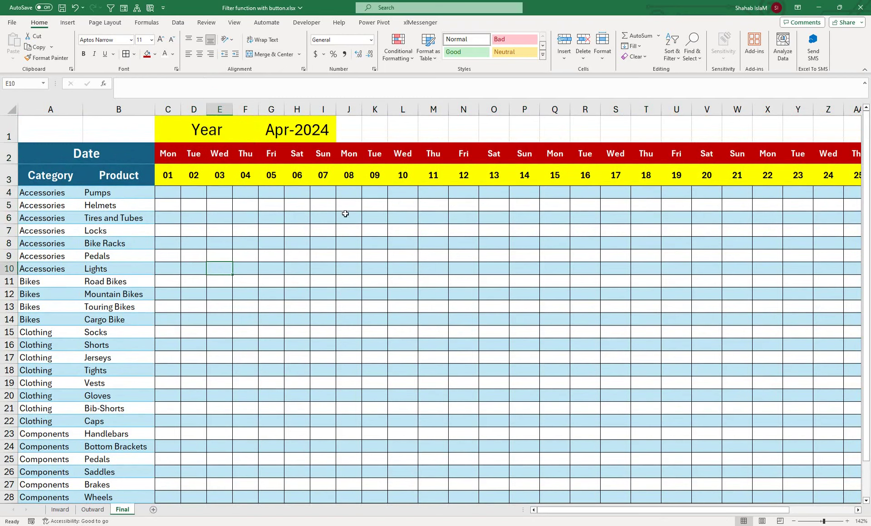
Make the Year heading in row 1 bold
{"action": "left_click", "coordinate": [177, 131]}
{"action": "left_click_drag", "start_coordinate": [292, 131], "coordinate": [60, 131]}
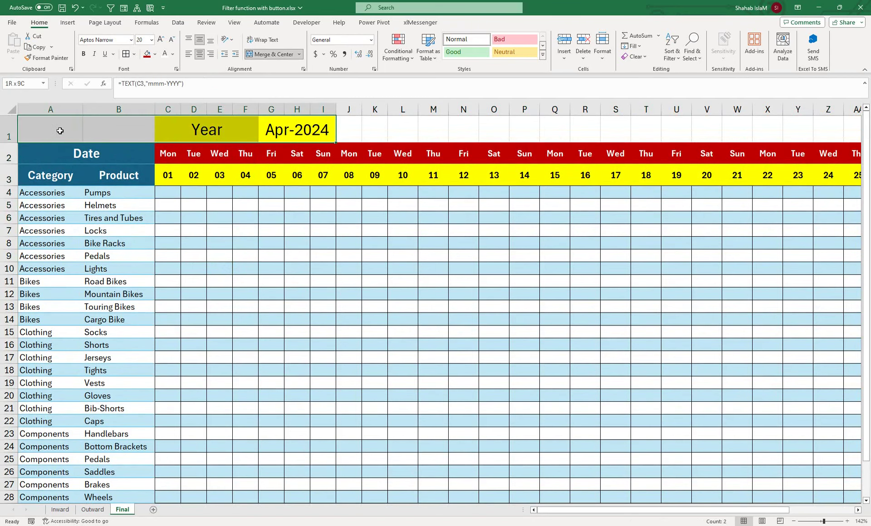
{"action": "left_click", "coordinate": [182, 137]}
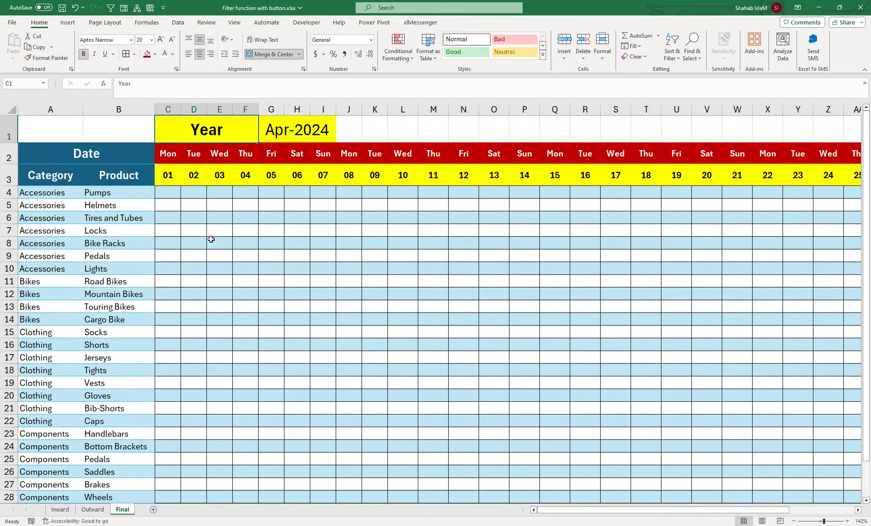
{"action": "left_click", "coordinate": [211, 239]}
Enter a test value of 10 in C4, clear it, and go to the Outward sheet
{"action": "left_click", "coordinate": [167, 194]}
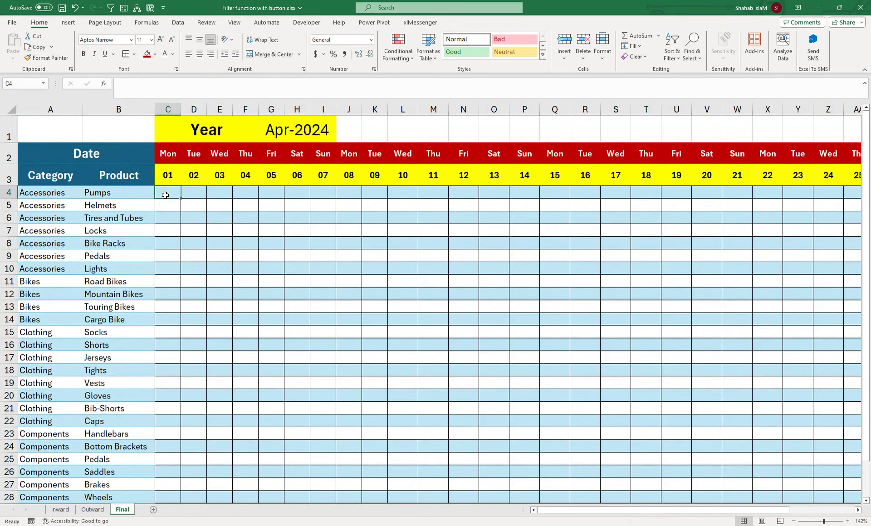
{"action": "type", "text": "10"}
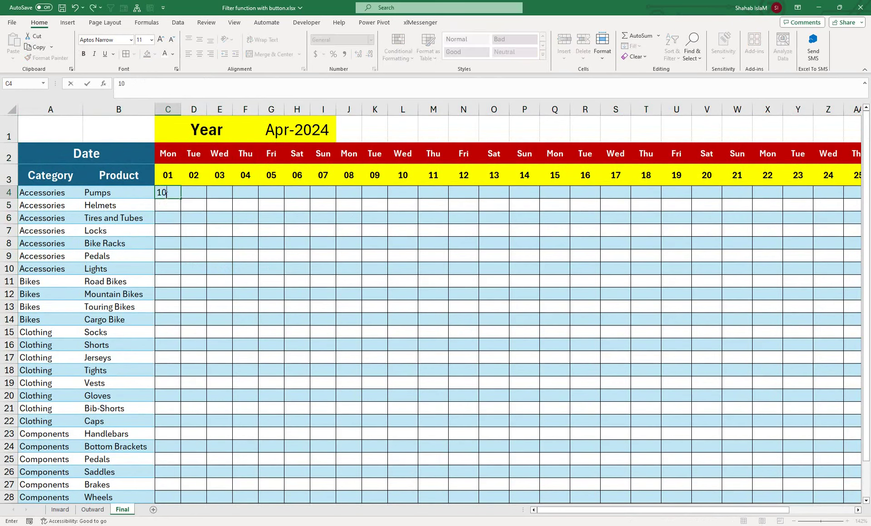
{"action": "key", "text": "Return"}
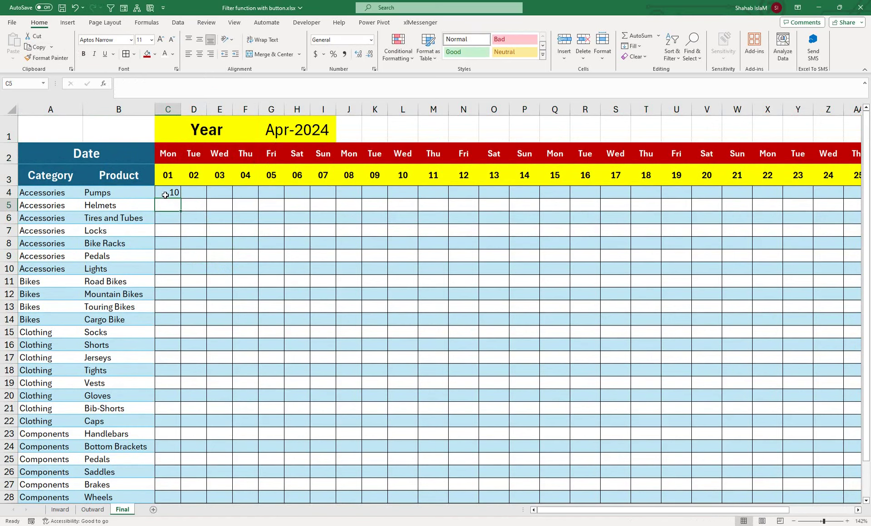
{"action": "left_click", "coordinate": [165, 195]}
{"action": "left_click", "coordinate": [192, 395]}
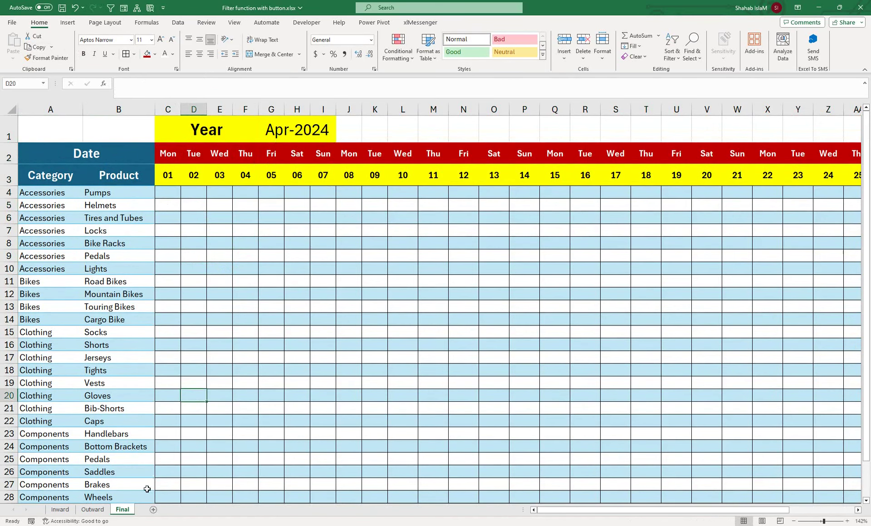
{"action": "left_click", "coordinate": [93, 510]}
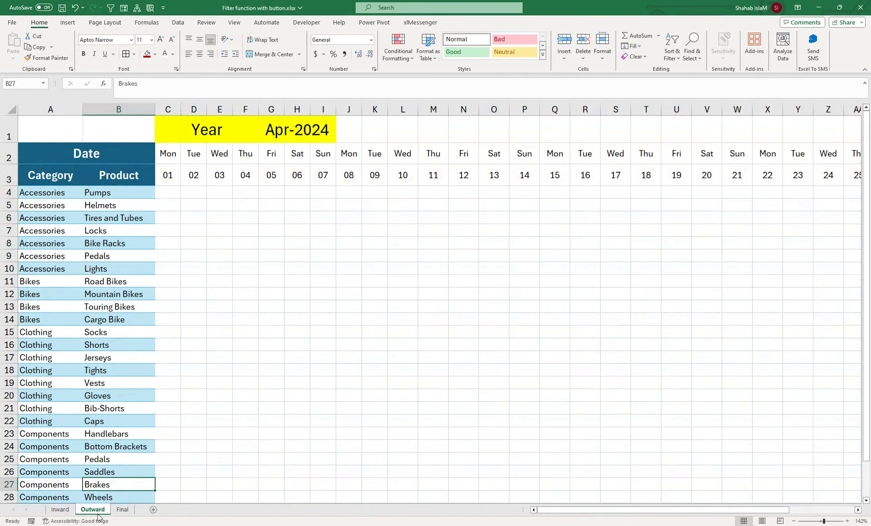
Paint Final's C2:C3 header formatting onto rows 2–3 of the Outward and Inward sheets
{"action": "left_click", "coordinate": [121, 509]}
{"action": "left_click_drag", "start_coordinate": [168, 153], "coordinate": [168, 175]}
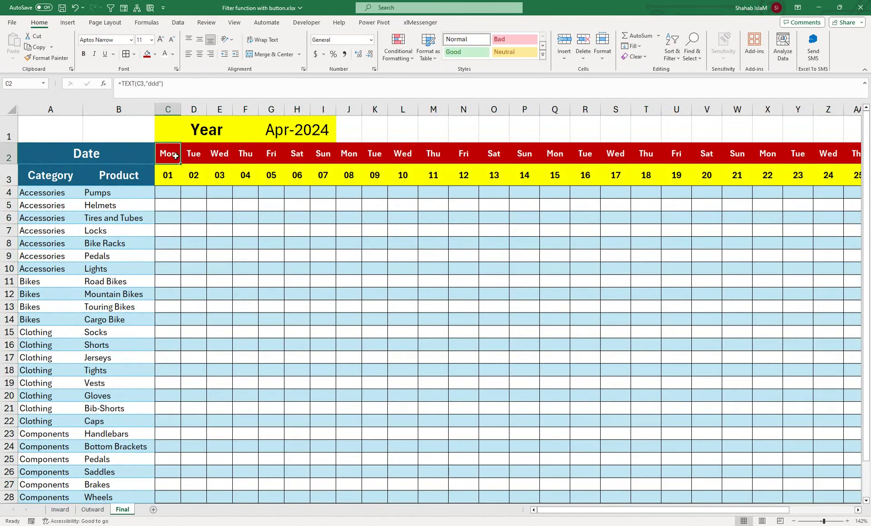
{"action": "left_click", "coordinate": [50, 58]}
{"action": "left_click", "coordinate": [93, 510]}
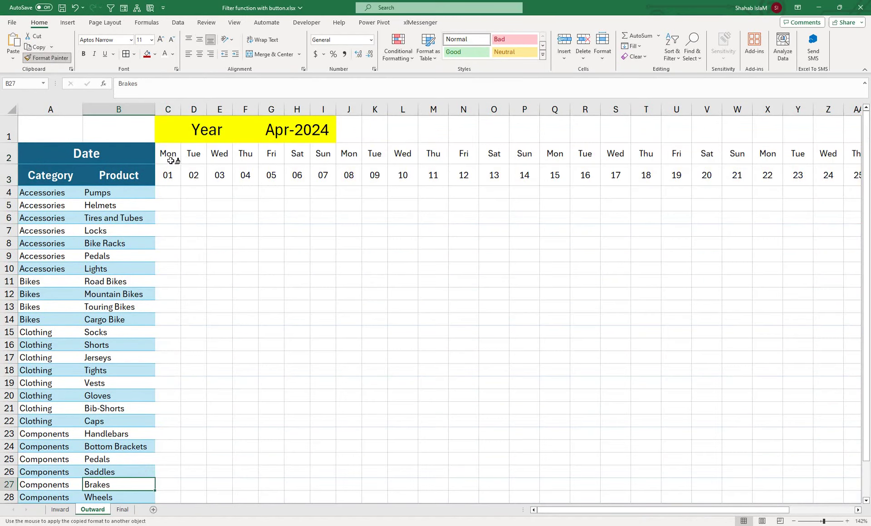
{"action": "left_click_drag", "start_coordinate": [170, 161], "coordinate": [783, 175]}
{"action": "left_click", "coordinate": [60, 509]}
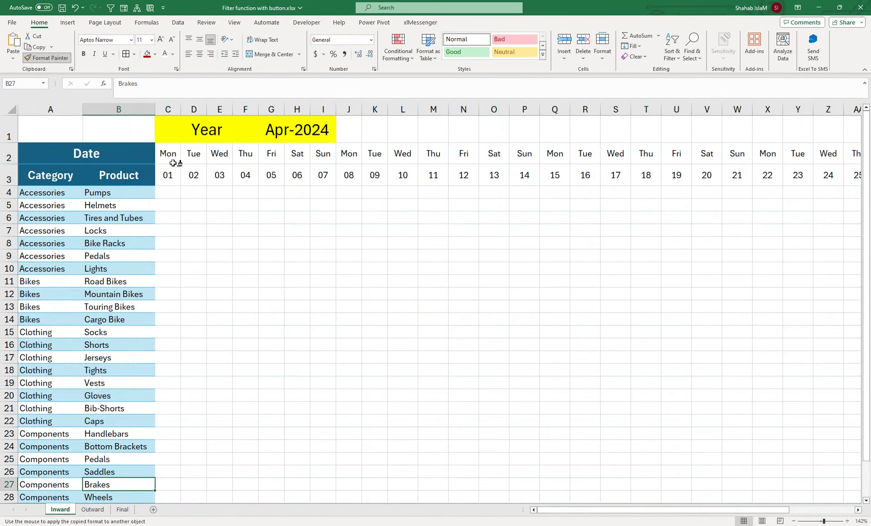
{"action": "mouse_move", "coordinate": [171, 161]}
{"action": "left_mouse_down"}
{"action": "mouse_move", "coordinate": [869, 200]}
{"action": "mouse_move", "coordinate": [778, 175]}
{"action": "left_mouse_up"}
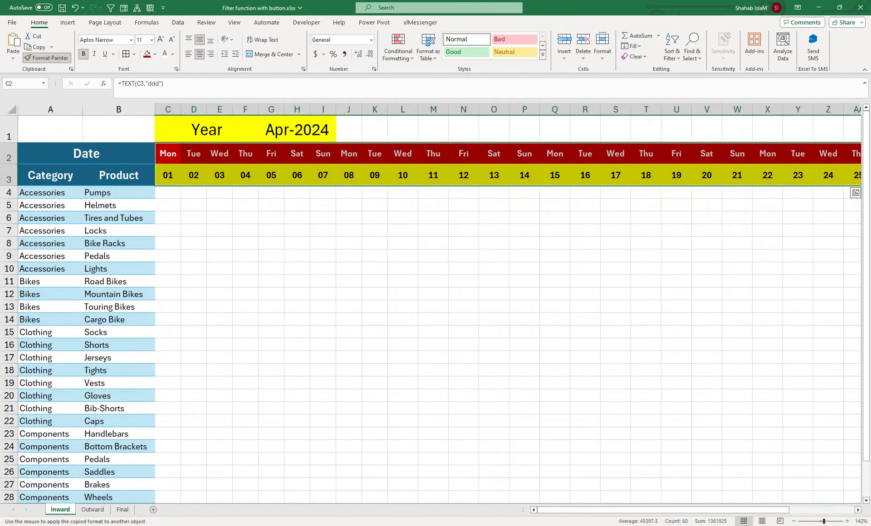
Undo the header colours accidentally painted on Final's C4:C5 and cancel Format Painter
{"action": "left_click", "coordinate": [124, 510]}
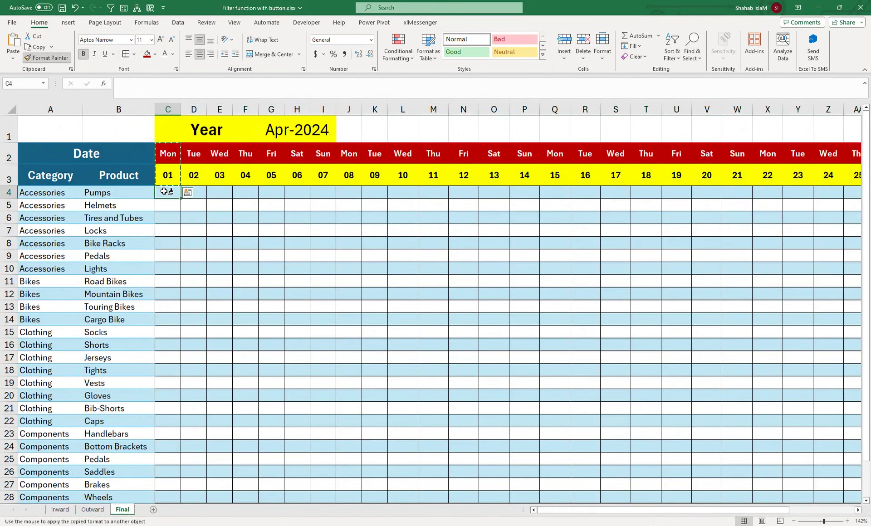
{"action": "left_click_drag", "start_coordinate": [164, 192], "coordinate": [136, 138]}
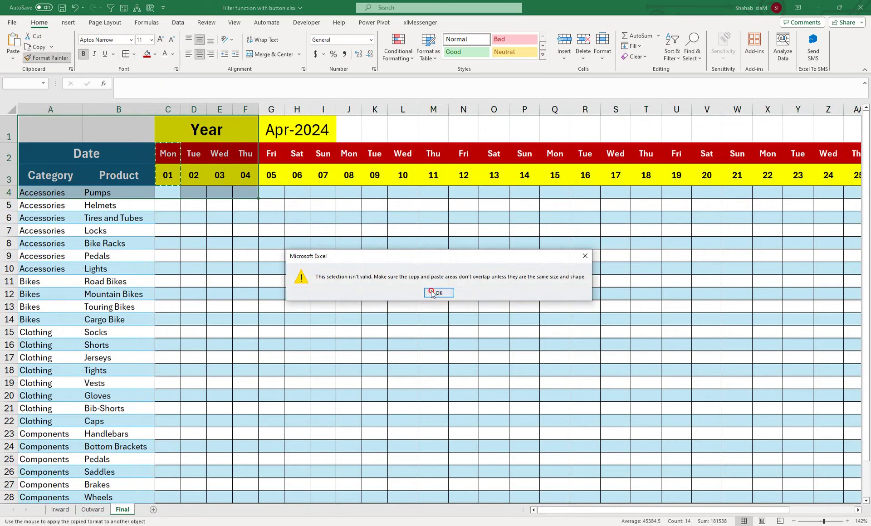
{"action": "left_click", "coordinate": [439, 292]}
{"action": "left_click", "coordinate": [174, 192]}
{"action": "left_click", "coordinate": [173, 192]}
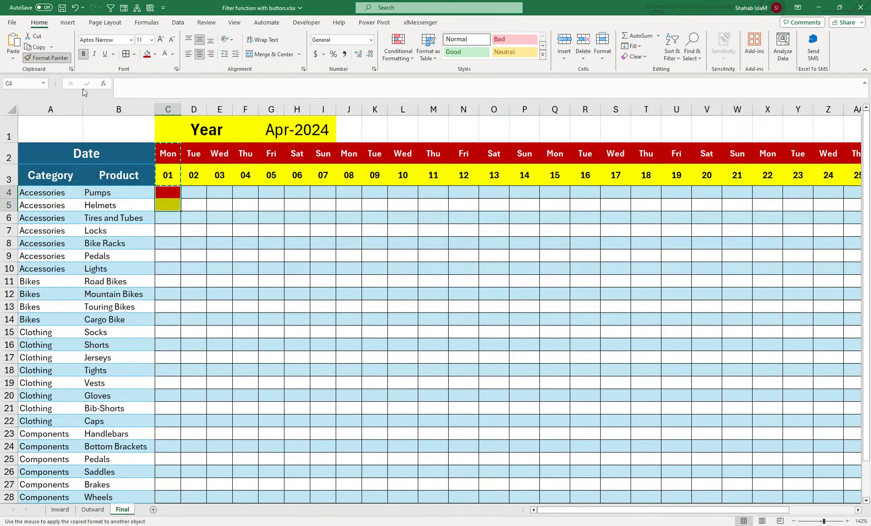
{"action": "key", "text": "ctrl+z"}
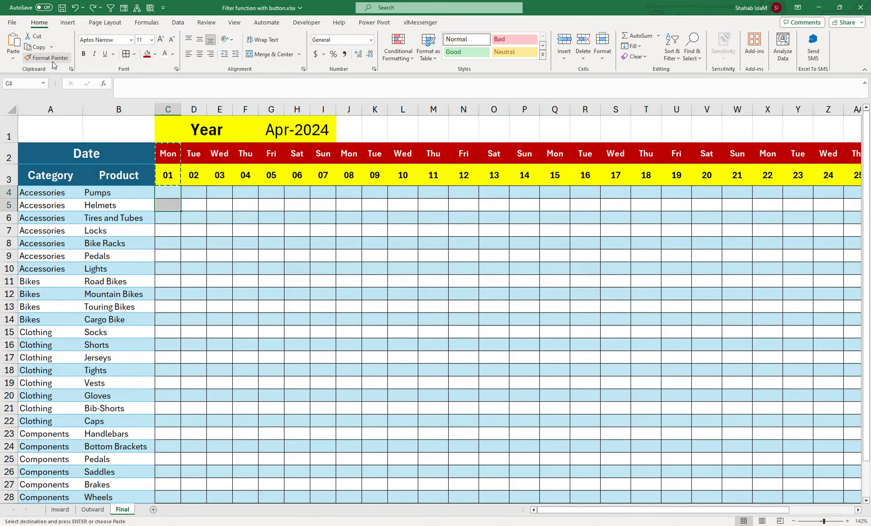
{"action": "left_click", "coordinate": [53, 58]}
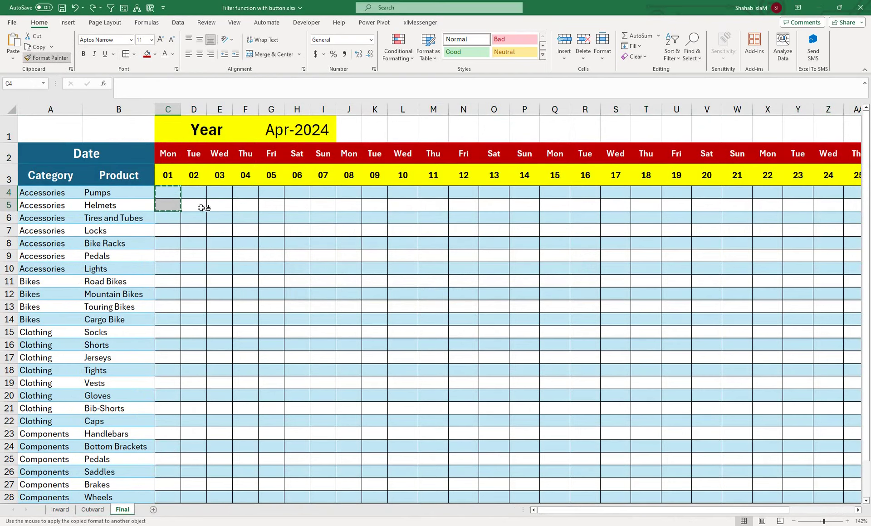
{"action": "key", "text": "Escape"}
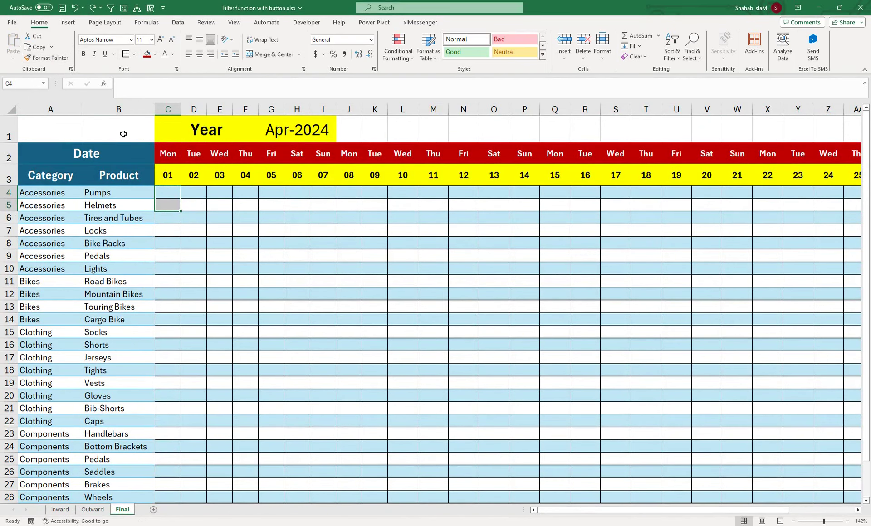
Paint the banded C4:E5 format over the C4:AF30 grids on Outward and Inward
{"action": "mouse_move", "coordinate": [164, 197]}
{"action": "left_mouse_down"}
{"action": "mouse_move", "coordinate": [167, 206]}
{"action": "mouse_move", "coordinate": [214, 203]}
{"action": "left_mouse_up"}
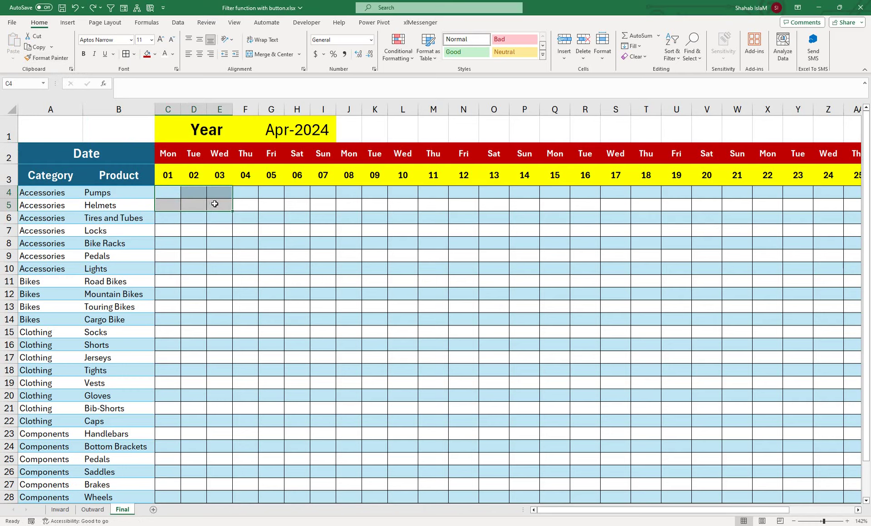
{"action": "left_click", "coordinate": [47, 58]}
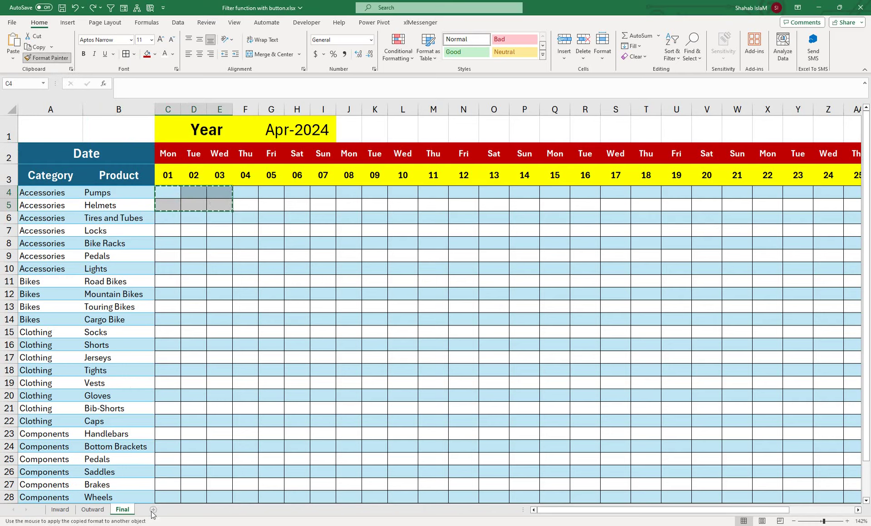
{"action": "left_click", "coordinate": [92, 510]}
{"action": "mouse_move", "coordinate": [162, 192]}
{"action": "left_mouse_down"}
{"action": "mouse_move", "coordinate": [806, 468]}
{"action": "mouse_move", "coordinate": [789, 469]}
{"action": "left_mouse_up"}
{"action": "left_click_drag", "start_coordinate": [604, 512], "coordinate": [538, 510]}
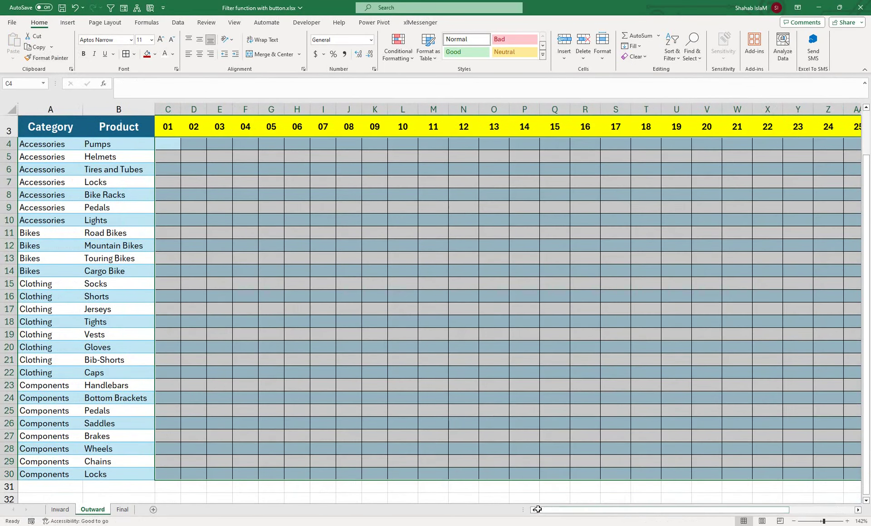
{"action": "left_click", "coordinate": [47, 58]}
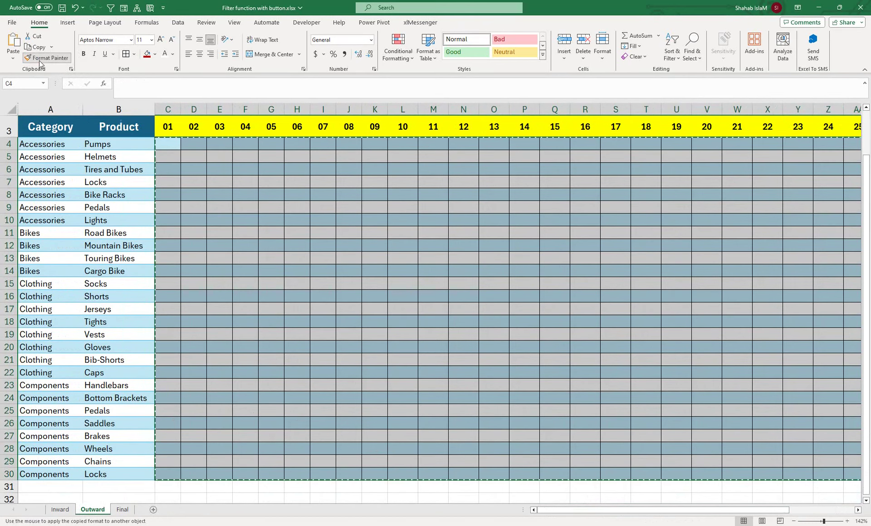
{"action": "left_click", "coordinate": [58, 511]}
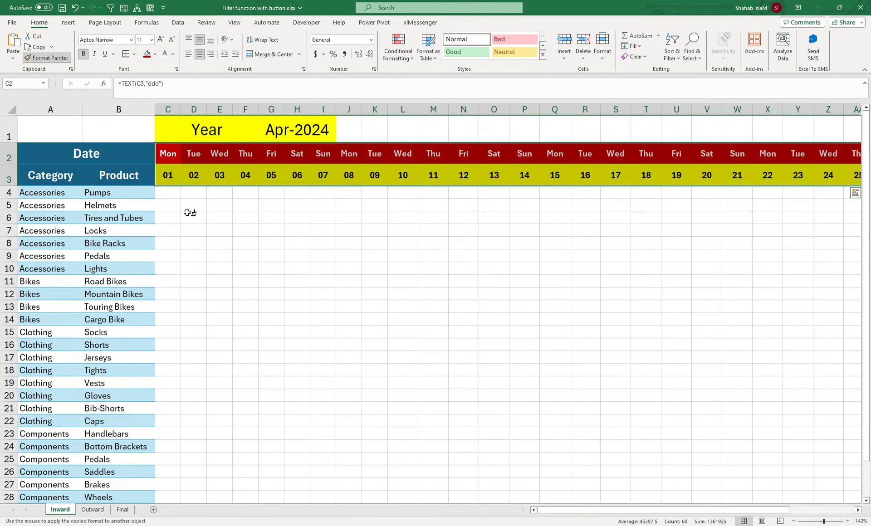
{"action": "mouse_move", "coordinate": [174, 195]}
{"action": "left_mouse_down"}
{"action": "mouse_move", "coordinate": [796, 463]}
{"action": "mouse_move", "coordinate": [788, 480]}
{"action": "left_mouse_up"}
Clear the stray formatting from row 31 below the Inward table
{"action": "left_click", "coordinate": [5, 486]}
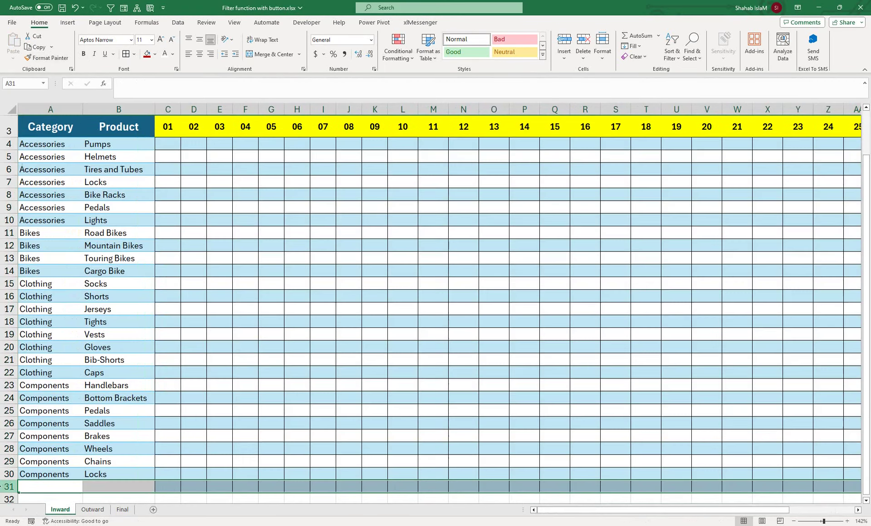
{"action": "left_click", "coordinate": [635, 56]}
{"action": "left_click", "coordinate": [654, 90]}
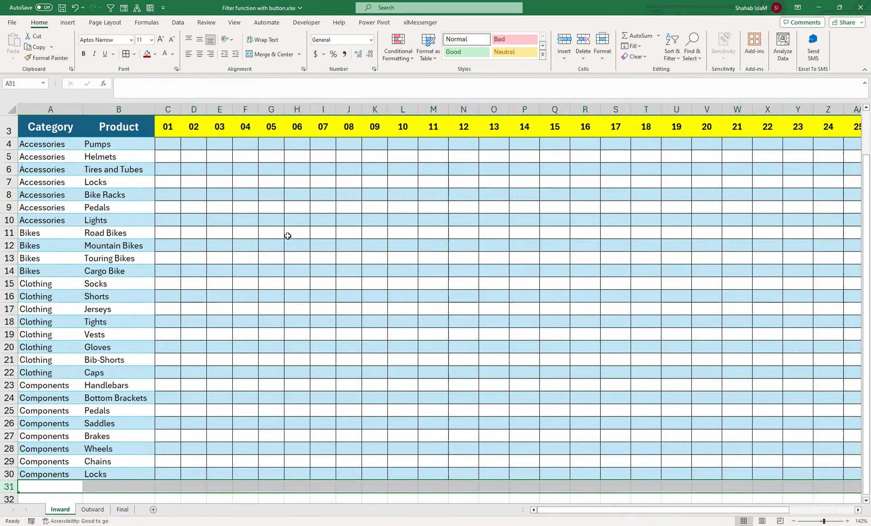
{"action": "left_click_drag", "start_coordinate": [272, 246], "coordinate": [50, 129]}
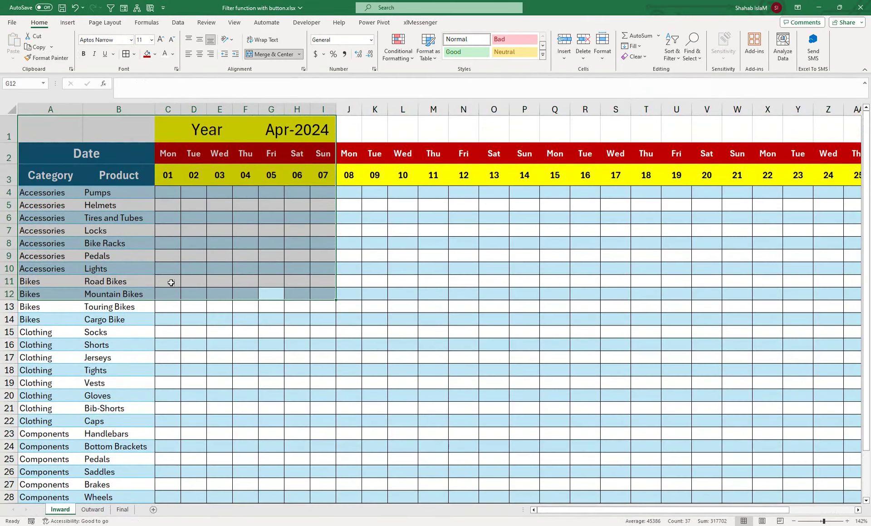
Enter 10 in C4 and fill it down with Ctrl+D, then undo the fill
{"action": "left_click", "coordinate": [172, 189]}
{"action": "type", "text": "10"}
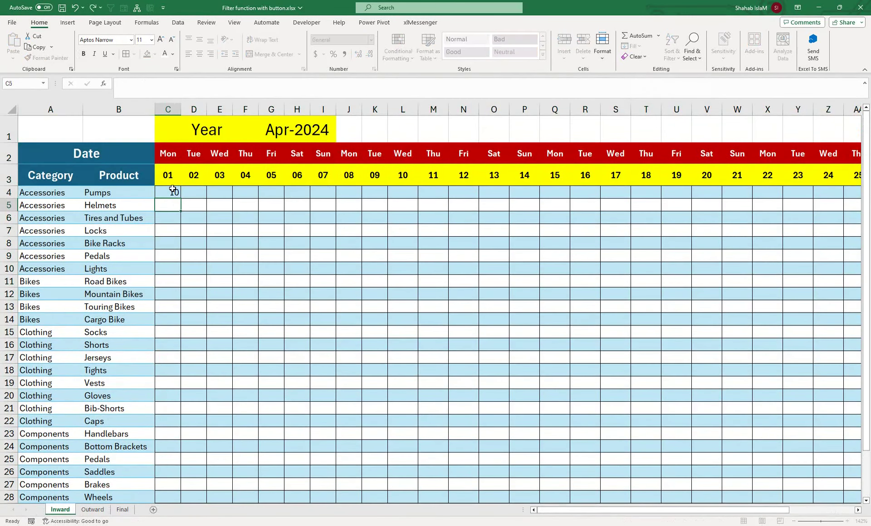
{"action": "key", "text": "shift+Down"}
{"action": "key", "text": "shift+Down"}
{"action": "key", "text": "shift+Down"}
{"action": "key", "text": "shift+Down"}
{"action": "key", "text": "shift+Down"}
{"action": "key", "text": "shift+Down"}
{"action": "key", "text": "shift+Down"}
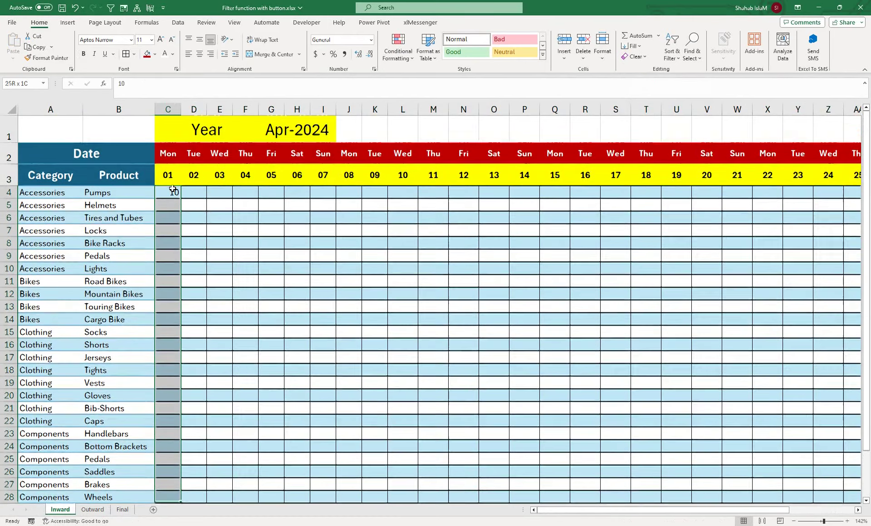
{"action": "key", "text": "shift+Down"}
{"action": "key", "text": "shift+Down"}
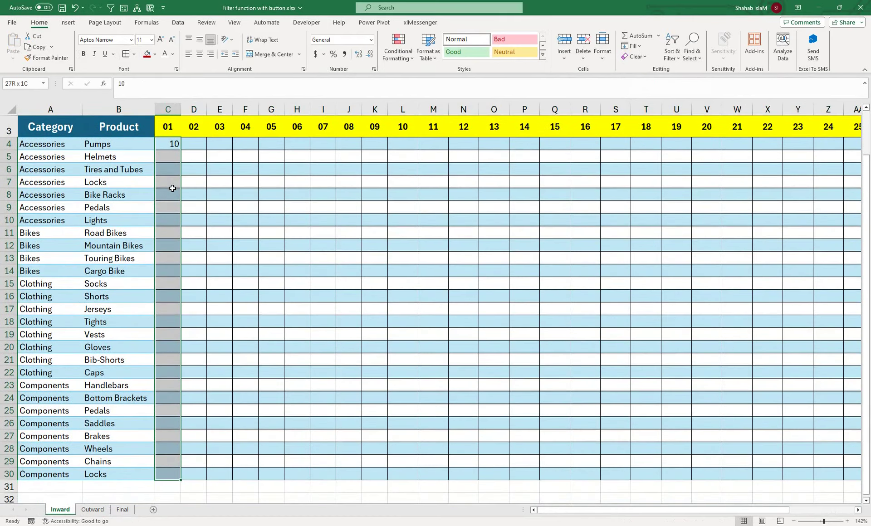
{"action": "key", "text": "ctrl+d"}
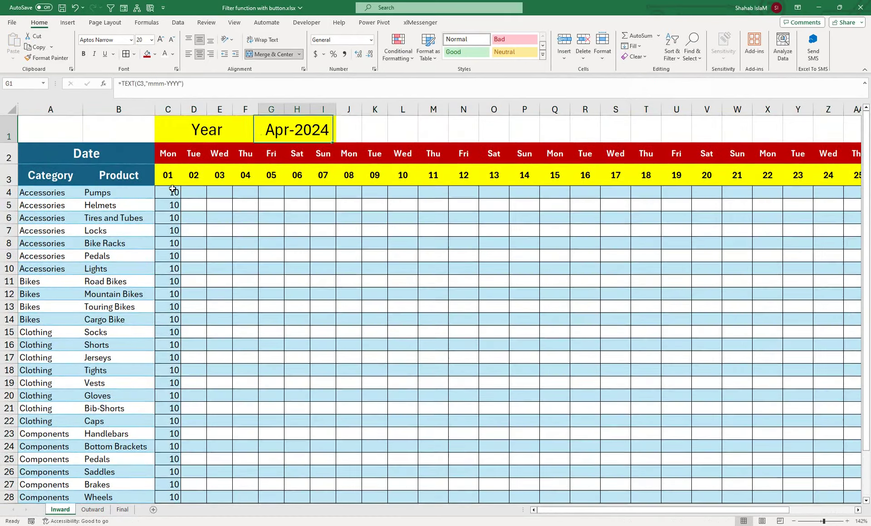
{"action": "key", "text": "ctrl+z"}
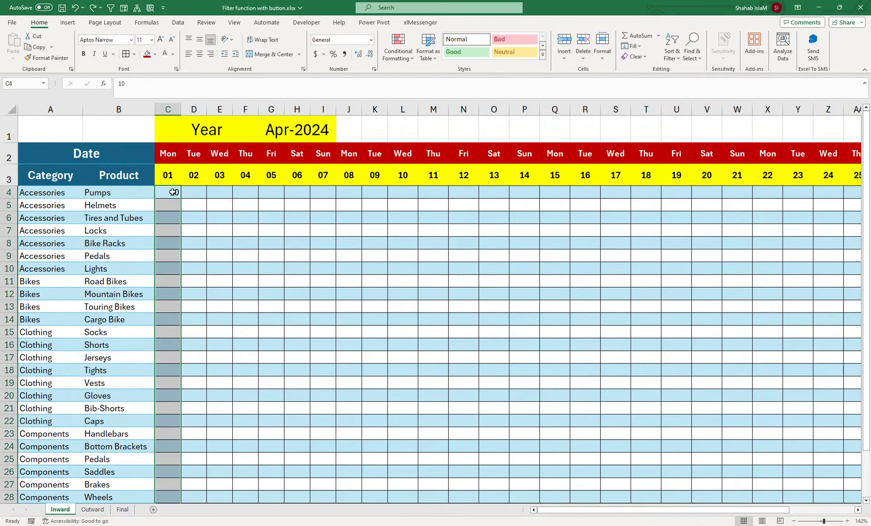
Copy C4's 10 into C5:C30, then undo the paste
{"action": "left_click", "coordinate": [174, 194]}
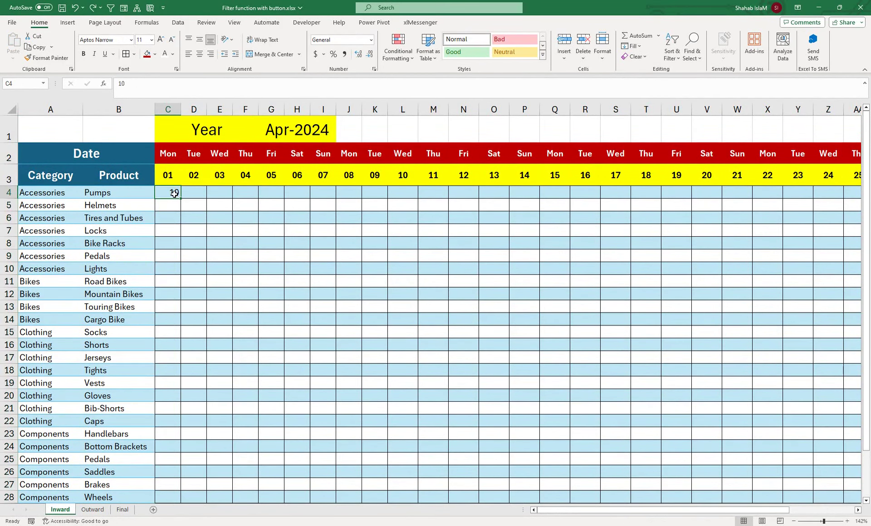
{"action": "key", "text": "ctrl+c"}
{"action": "left_click_drag", "start_coordinate": [167, 205], "coordinate": [169, 498]}
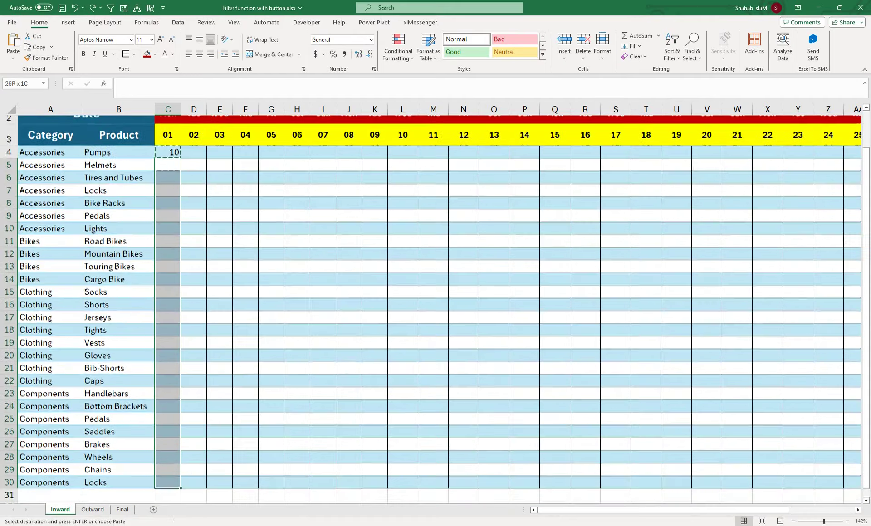
{"action": "scroll", "coordinate": [164, 454], "scroll_direction": "down", "scroll_amount": 1}
{"action": "key", "text": "ctrl+v"}
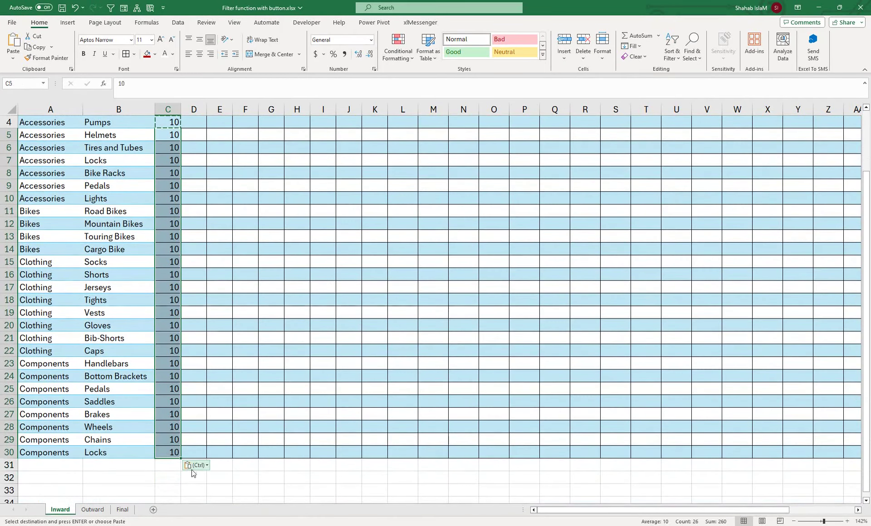
{"action": "left_click", "coordinate": [199, 468]}
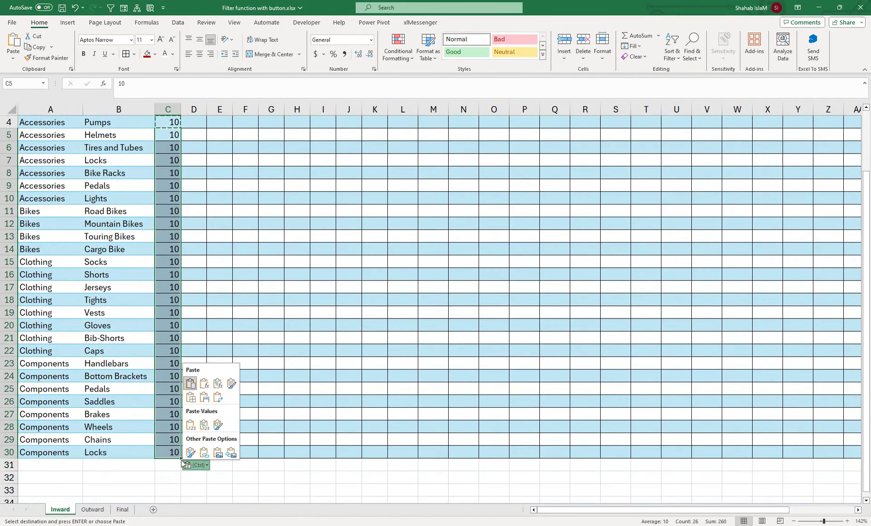
{"action": "key", "text": "Escape"}
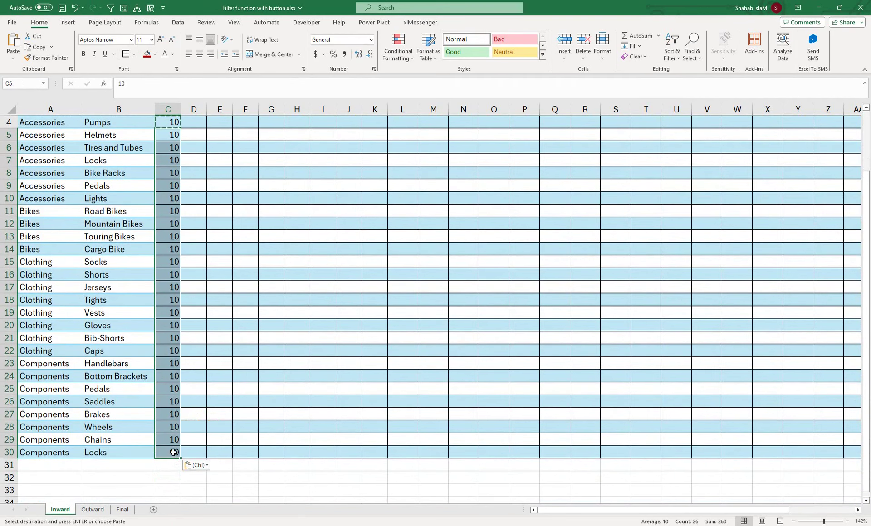
{"action": "key", "text": "ctrl+z"}
Put 10 in C5, then double-click the fill handle to fill 10 down to C30
{"action": "left_click_drag", "start_coordinate": [193, 325], "coordinate": [195, 113]}
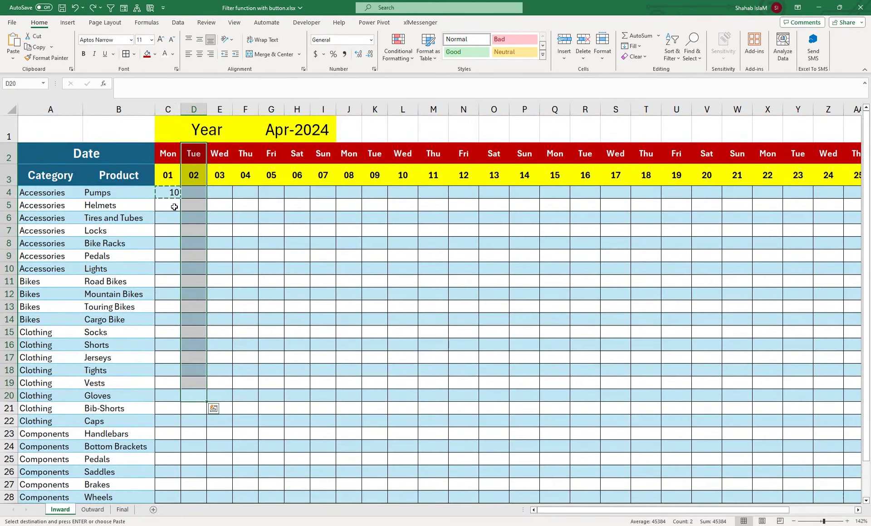
{"action": "left_click", "coordinate": [174, 207]}
{"action": "key", "text": "Return"}
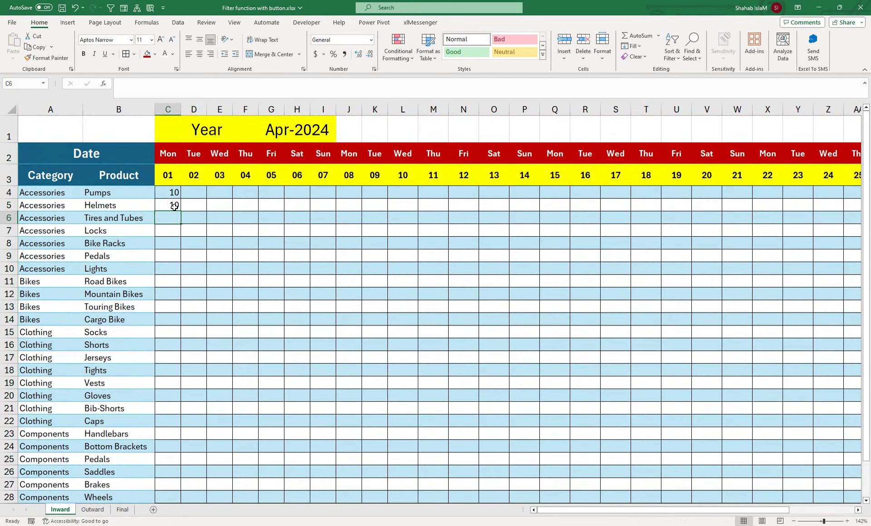
{"action": "left_click_drag", "start_coordinate": [175, 192], "coordinate": [176, 209]}
{"action": "double_click", "coordinate": [181, 212]}
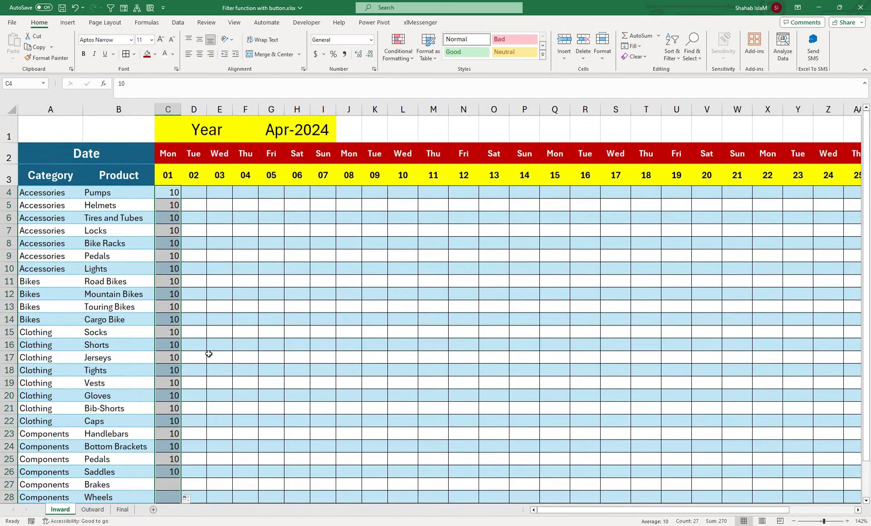
{"action": "left_click", "coordinate": [187, 499]}
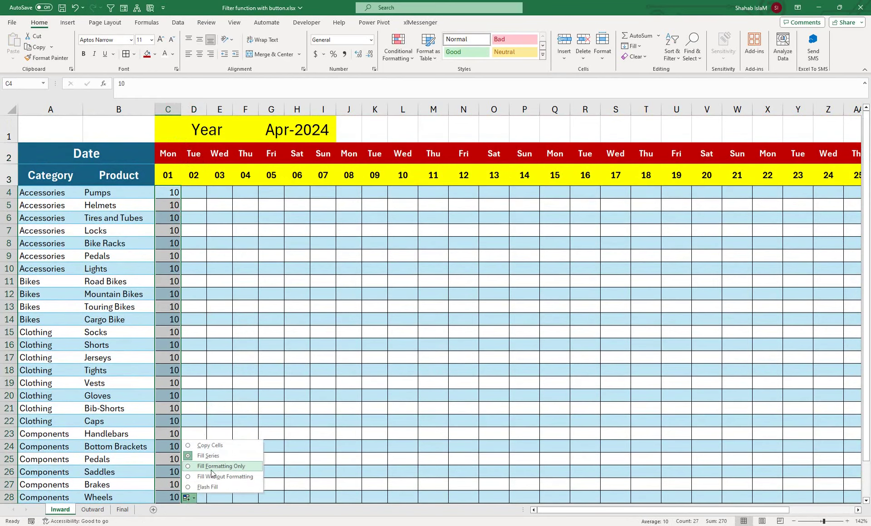
{"action": "left_click", "coordinate": [212, 472]}
{"action": "left_click", "coordinate": [234, 337]}
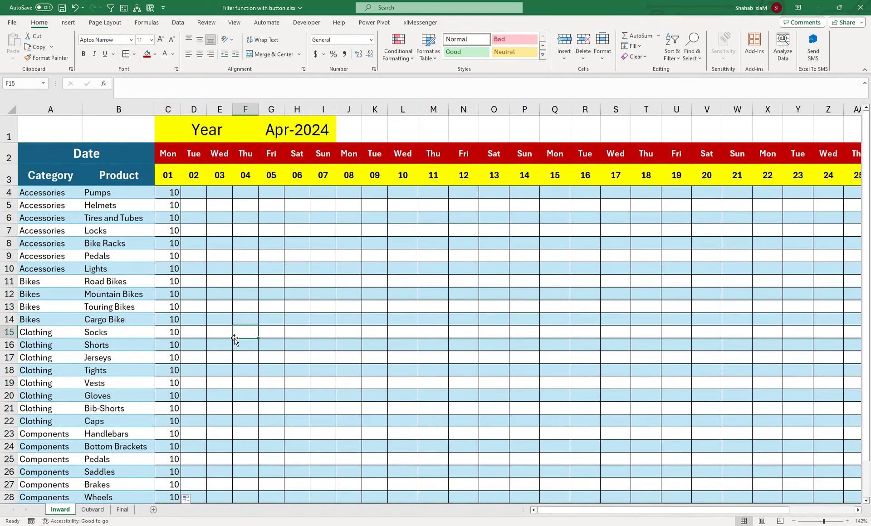
{"action": "left_click", "coordinate": [168, 177]}
{"action": "left_click", "coordinate": [207, 137]}
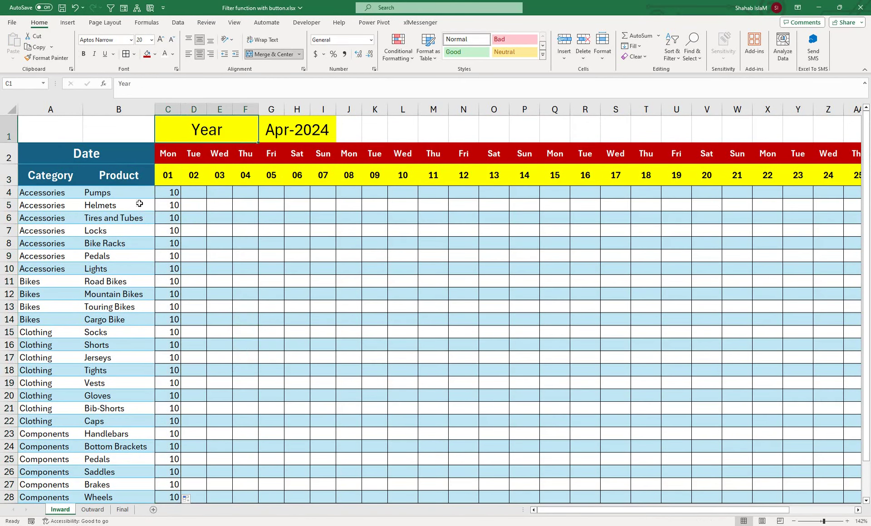
{"action": "left_click", "coordinate": [95, 193]}
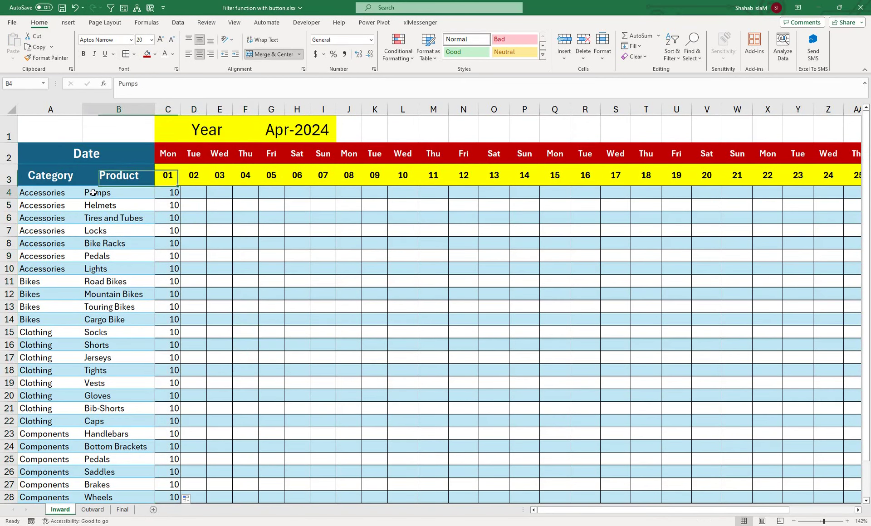
On Outward, enter day 01 quantities from Helmets (6) down to Socks (2)
{"action": "left_click", "coordinate": [94, 510]}
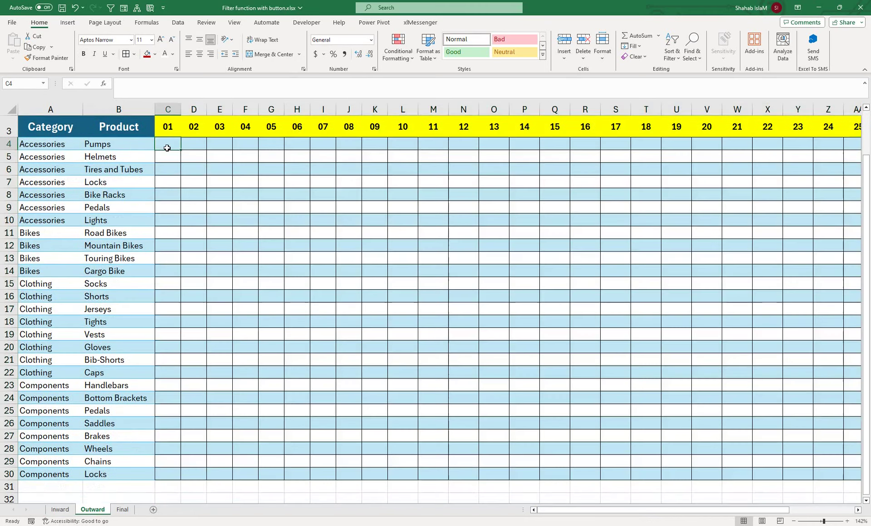
{"action": "left_click_drag", "start_coordinate": [171, 142], "coordinate": [171, 65]}
{"action": "left_click", "coordinate": [175, 200]}
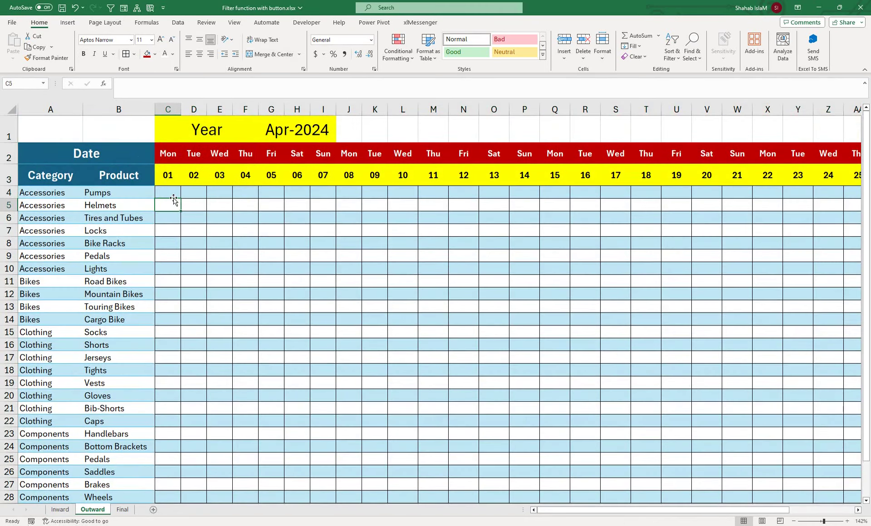
{"action": "type", "text": "6"}
{"action": "key", "text": "Return"}
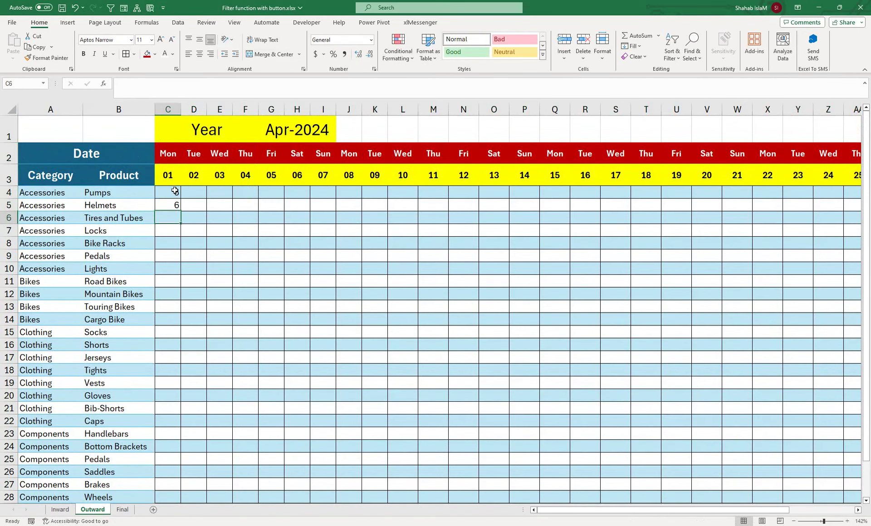
{"action": "type", "text": "2"}
{"action": "key", "text": "Return"}
{"action": "type", "text": "3"}
{"action": "key", "text": "Return"}
{"action": "type", "text": "4"}
{"action": "key", "text": "Return"}
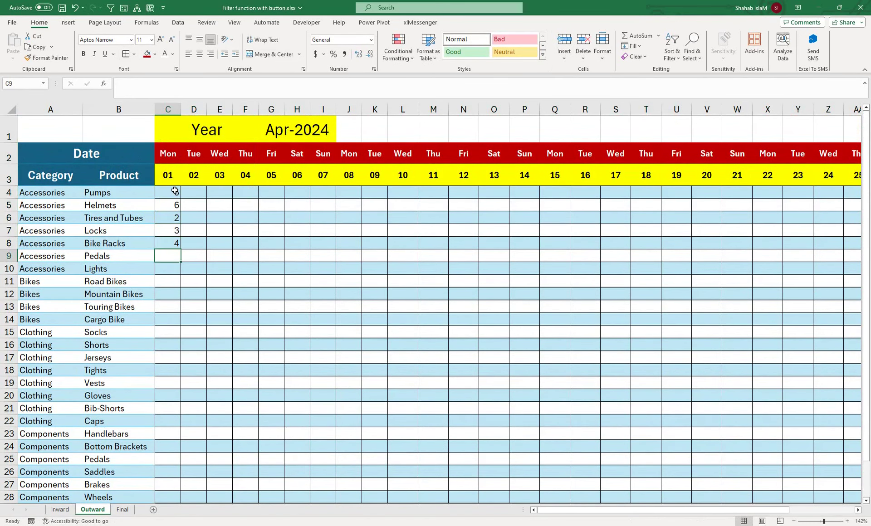
{"action": "type", "text": "1"}
{"action": "key", "text": "Return"}
{"action": "type", "text": "5"}
{"action": "key", "text": "Return"}
{"action": "type", "text": "6"}
{"action": "key", "text": "Return"}
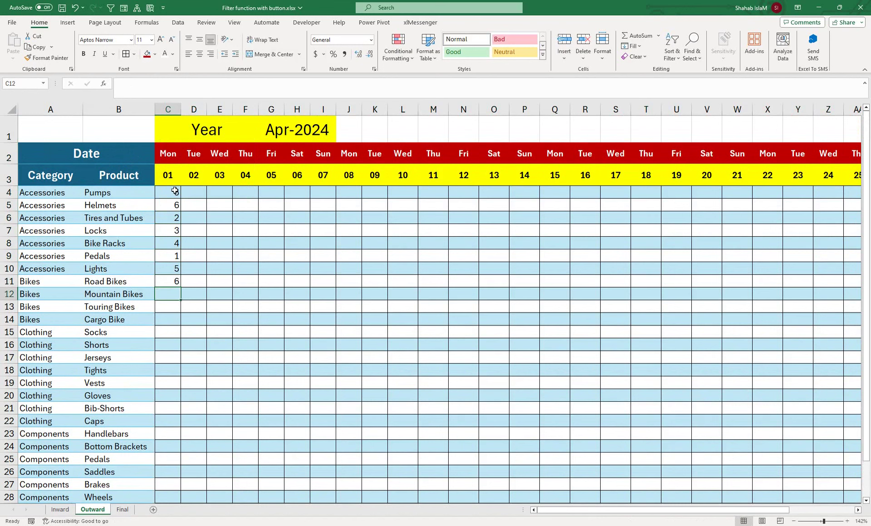
{"action": "type", "text": "4"}
{"action": "key", "text": "Return"}
{"action": "type", "text": "6"}
{"action": "key", "text": "Return"}
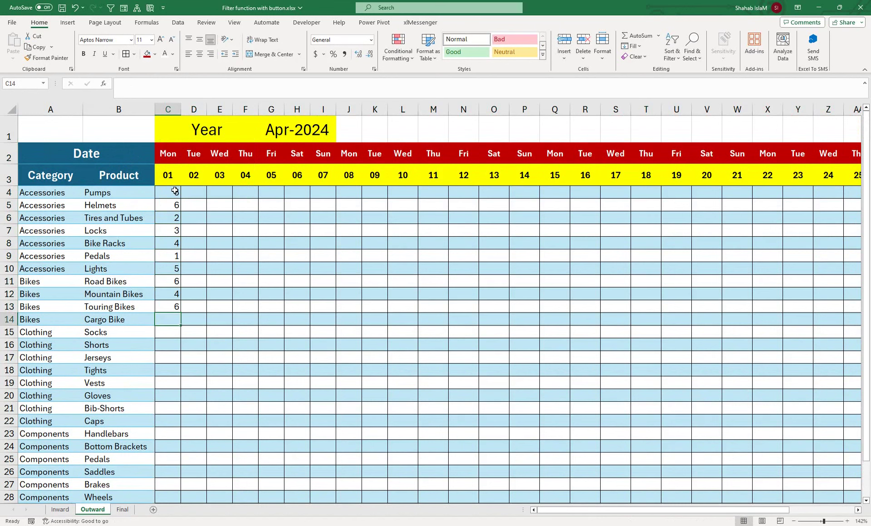
{"action": "type", "text": "5"}
{"action": "key", "text": "Return"}
{"action": "type", "text": "2"}
{"action": "key", "text": "Return"}
Enter the remaining day 01 quantities, Shorts (3) through Locks (2)
{"action": "type", "text": "3"}
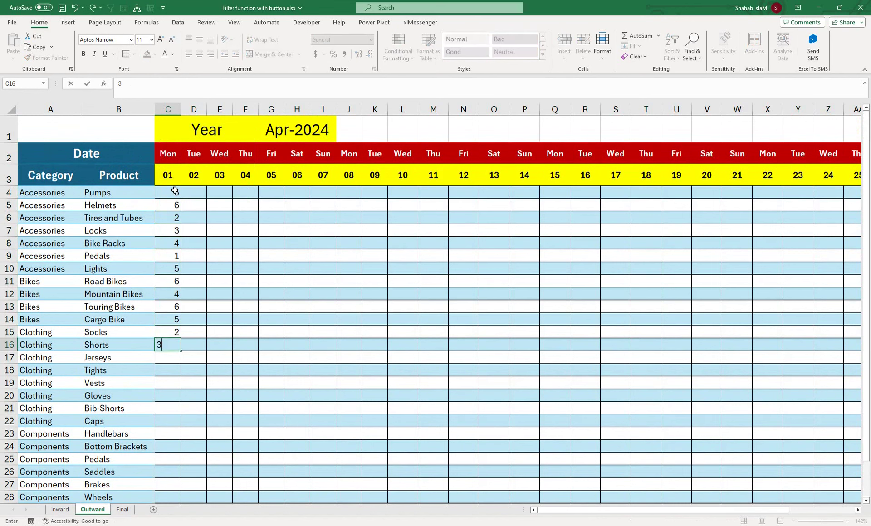
{"action": "key", "text": "Return"}
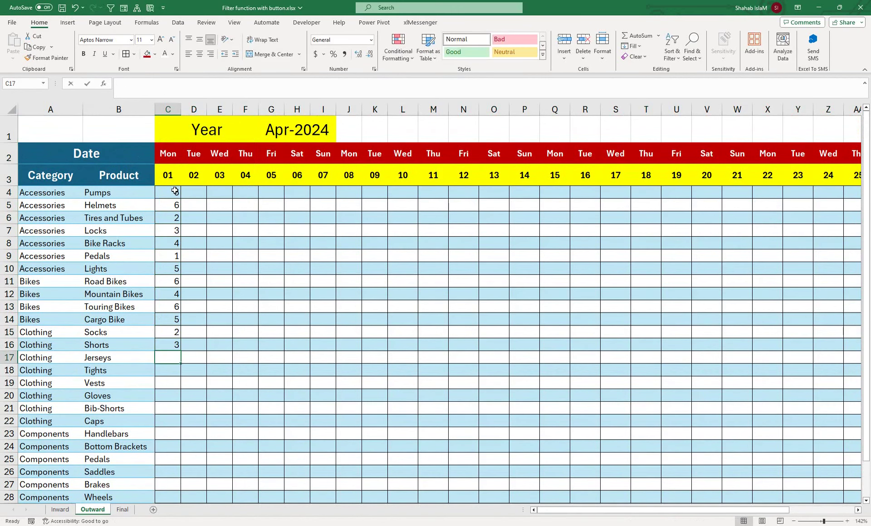
{"action": "type", "text": "4"}
{"action": "key", "text": "Return"}
{"action": "type", "text": "6"}
{"action": "key", "text": "Return"}
{"action": "type", "text": "5 "}
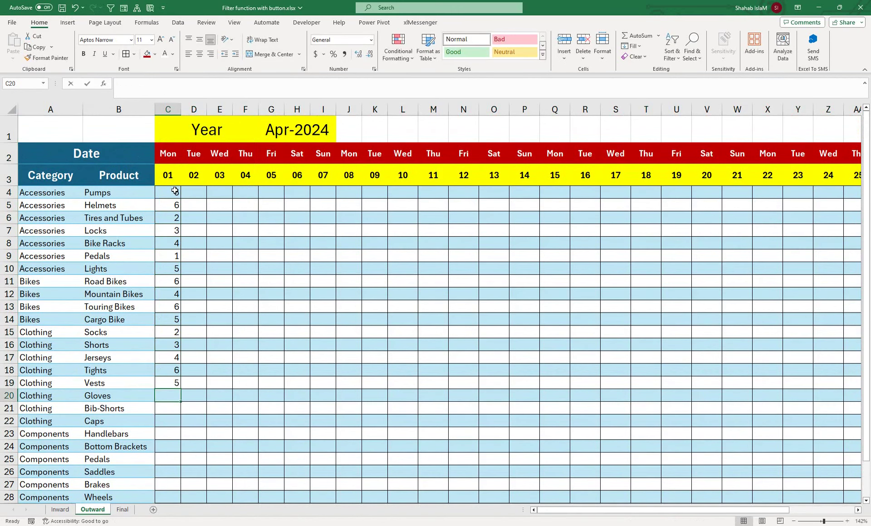
{"action": "type", "text": "8"}
{"action": "key", "text": "Return"}
{"action": "type", "text": "6+"}
{"action": "key", "text": "Return"}
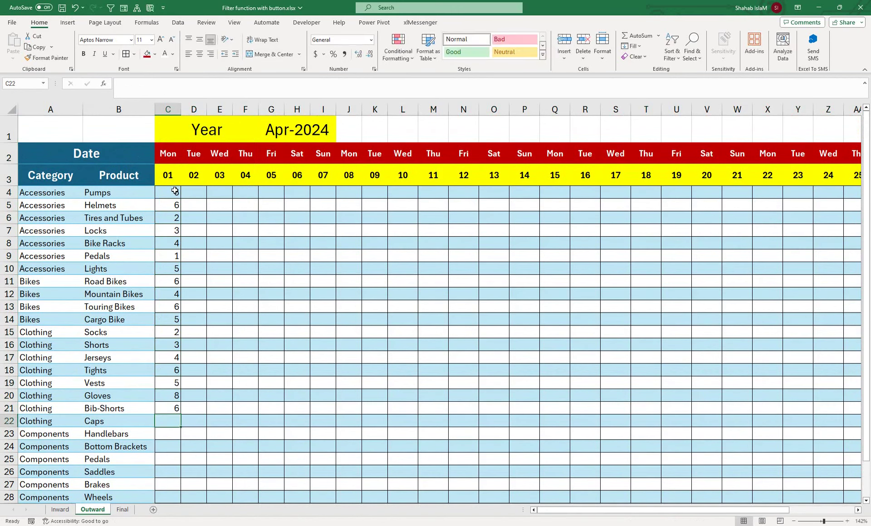
{"action": "type", "text": "4"}
{"action": "key", "text": "Return"}
{"action": "type", "text": "5"}
{"action": "key", "text": "Return"}
{"action": "type", "text": "6 5"}
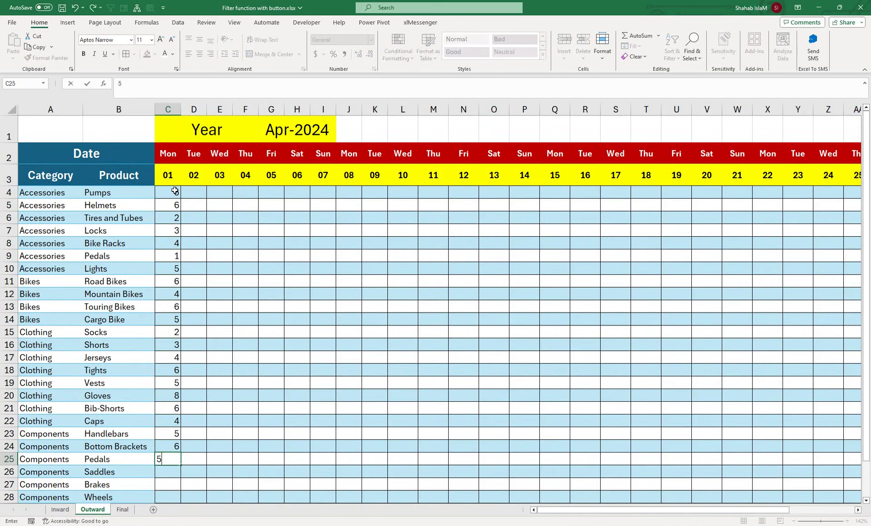
{"action": "key", "text": "Return"}
{"action": "type", "text": "9"}
{"action": "key", "text": "Return"}
{"action": "type", "text": "5"}
{"action": "key", "text": "Return"}
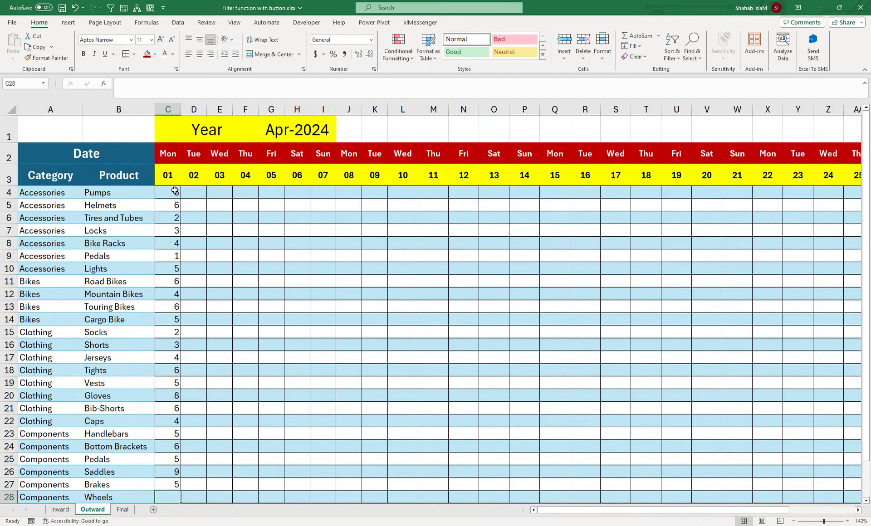
{"action": "type", "text": "4"}
{"action": "key", "text": "Return"}
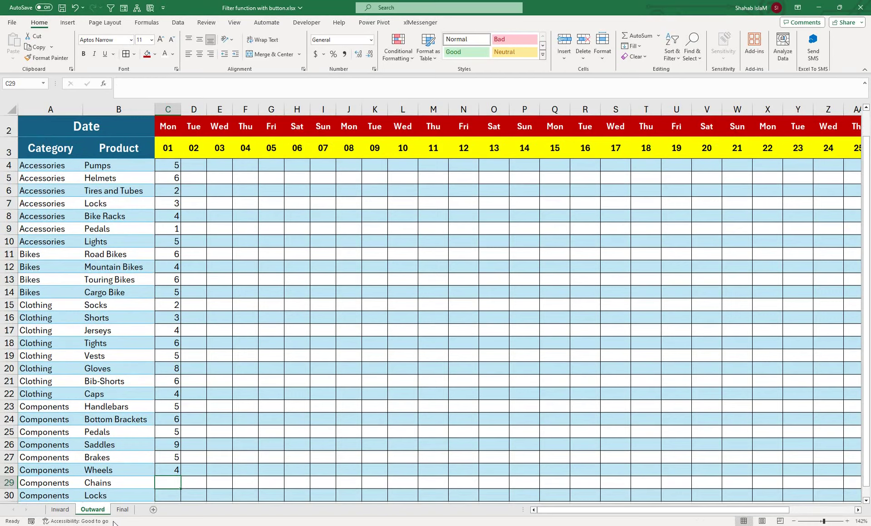
{"action": "type", "text": "5"}
{"action": "key", "text": "Return"}
{"action": "type", "text": "2"}
{"action": "key", "text": "Return"}
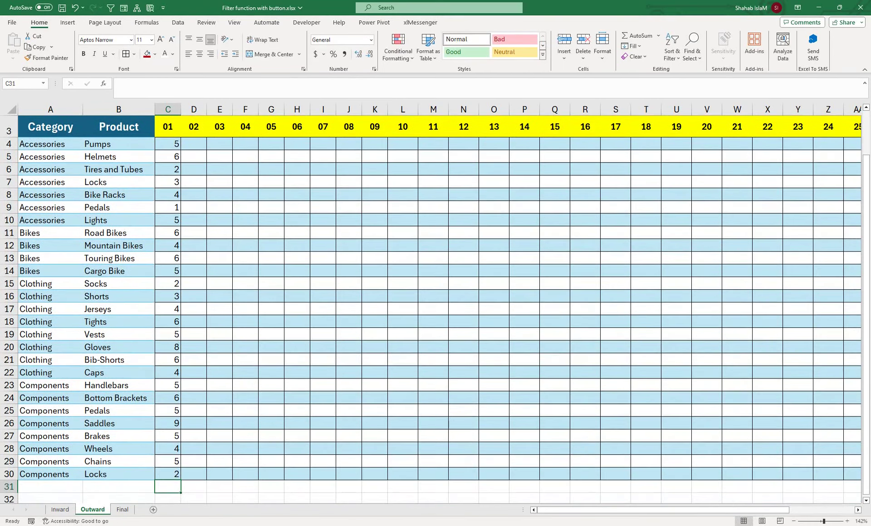
With Inward through Final grouped and zoomed to 100%, type TOTAL into AG3
{"action": "left_click", "coordinate": [60, 509]}
{"action": "left_click_drag", "start_coordinate": [168, 473], "coordinate": [175, 520]}
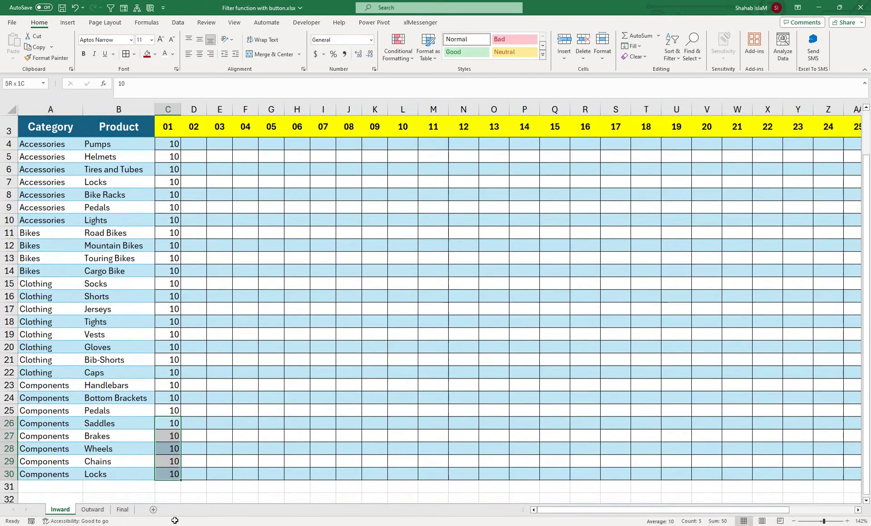
{"action": "left_click_drag", "start_coordinate": [245, 271], "coordinate": [168, 192]}
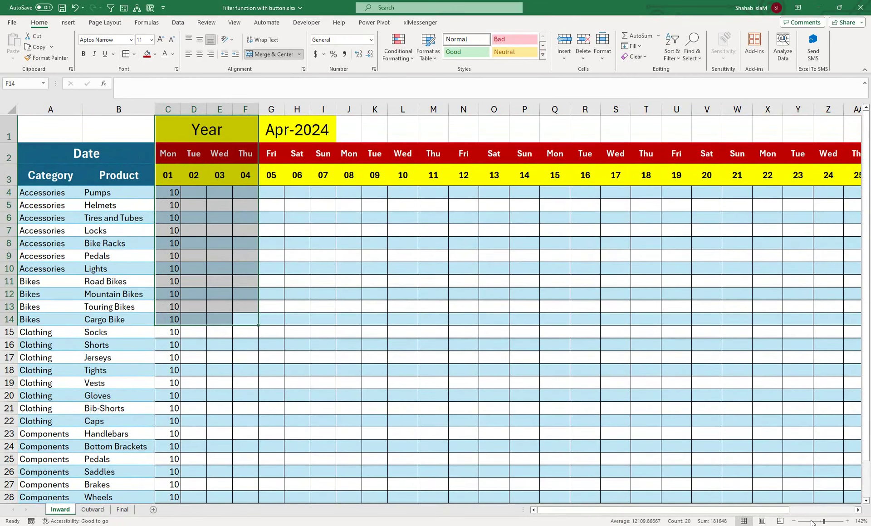
{"action": "left_click", "coordinate": [122, 510], "text": "shift"}
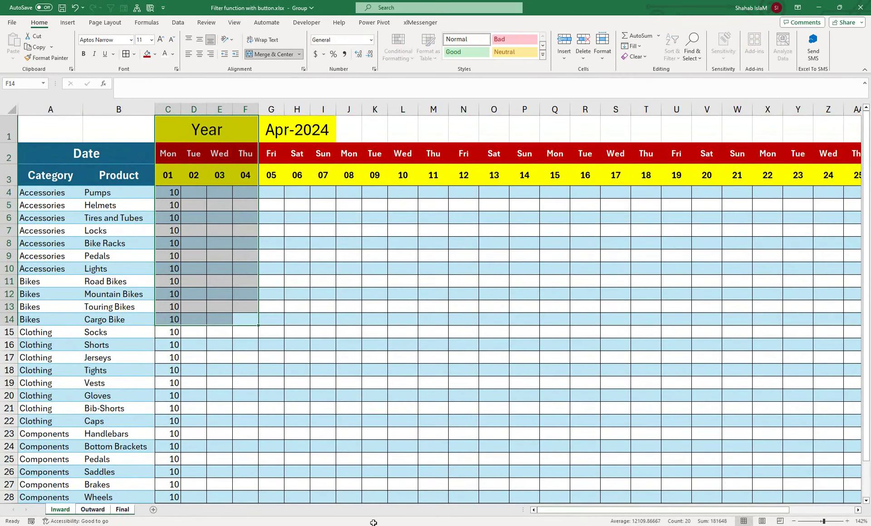
{"action": "left_click_drag", "start_coordinate": [822, 522], "coordinate": [820, 521]}
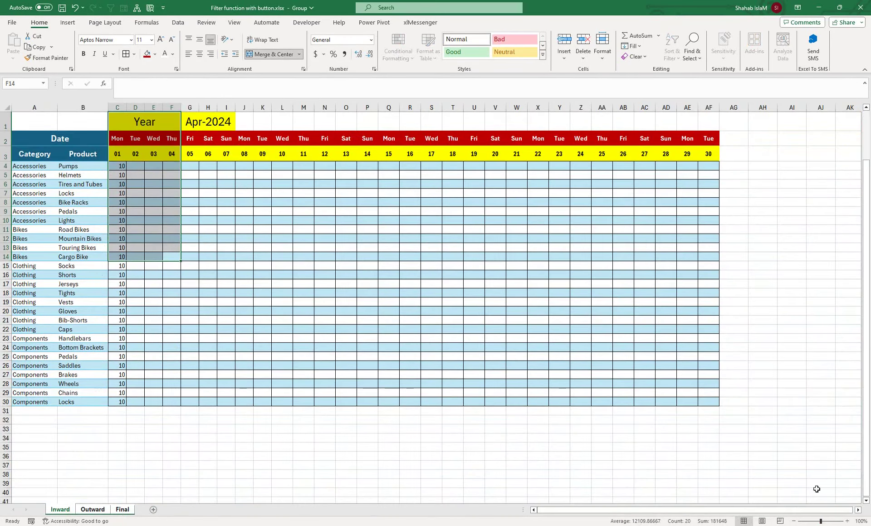
{"action": "left_click", "coordinate": [167, 168]}
{"action": "left_click", "coordinate": [729, 151]}
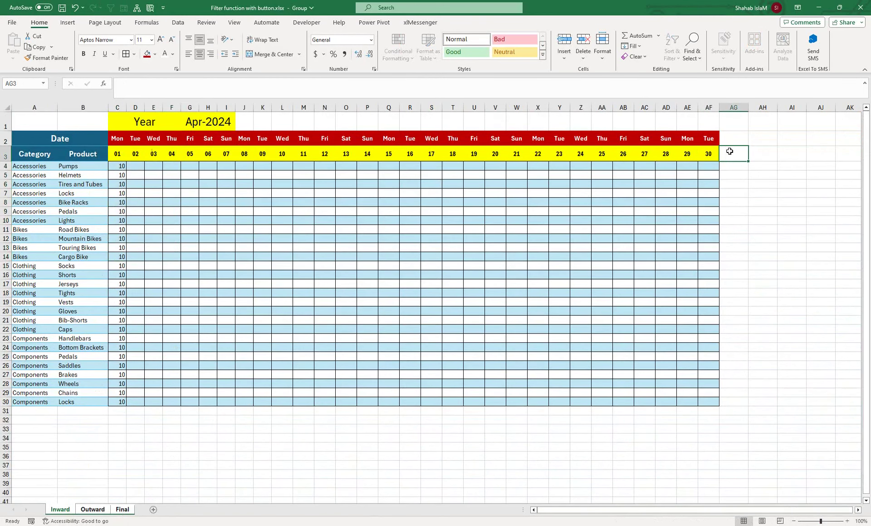
{"action": "type", "text": "TOT"}
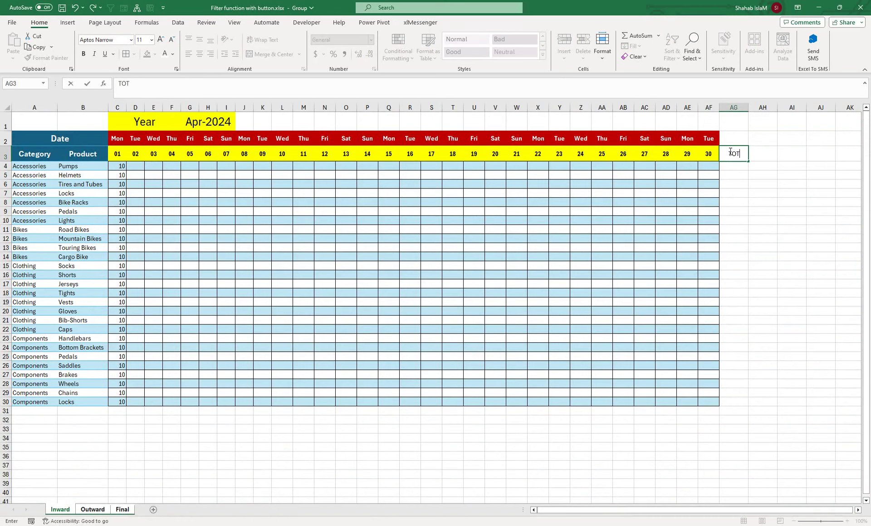
{"action": "type", "text": "AL"}
{"action": "key", "text": "Return"}
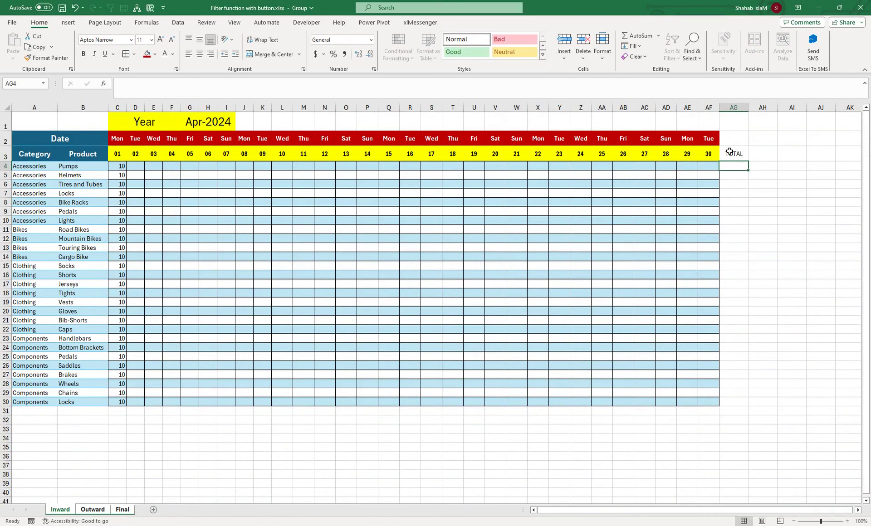
Enter =SUM(C4:AF4) in AG4 to total the Pumps row
{"action": "type", "text": "=SU"}
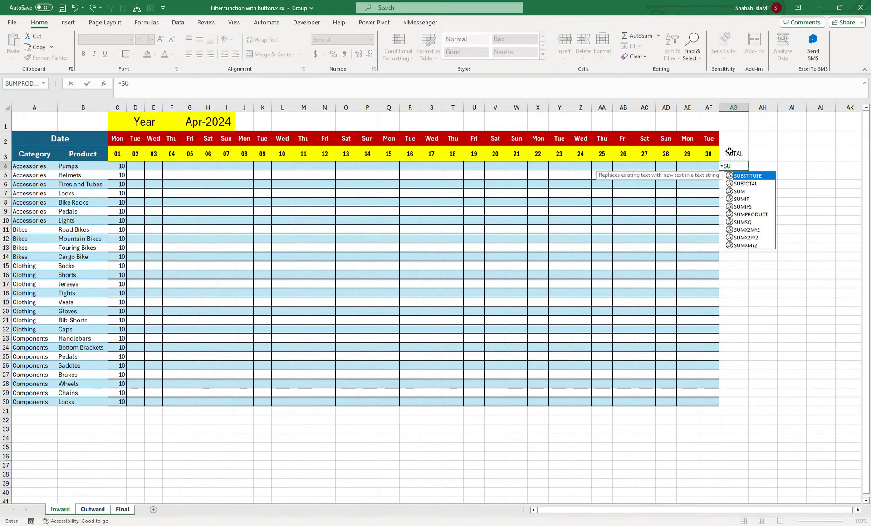
{"action": "type", "text": "M"}
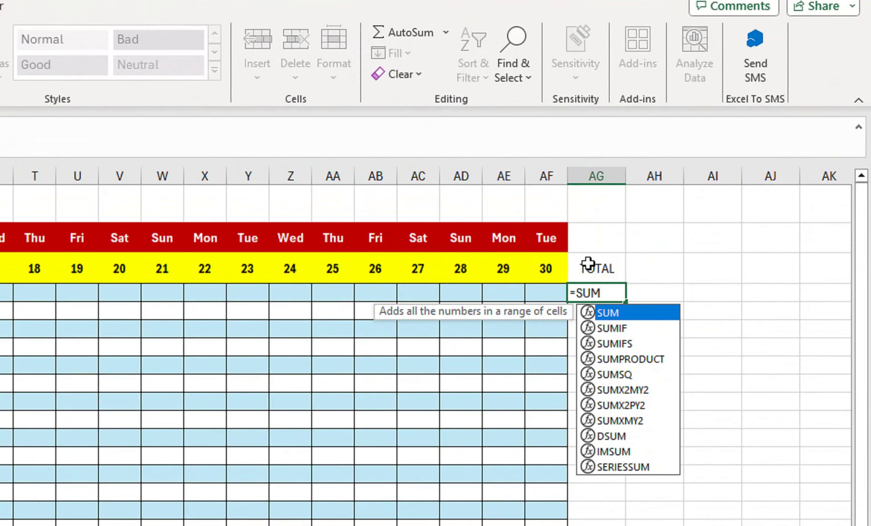
{"action": "type", "text": "("}
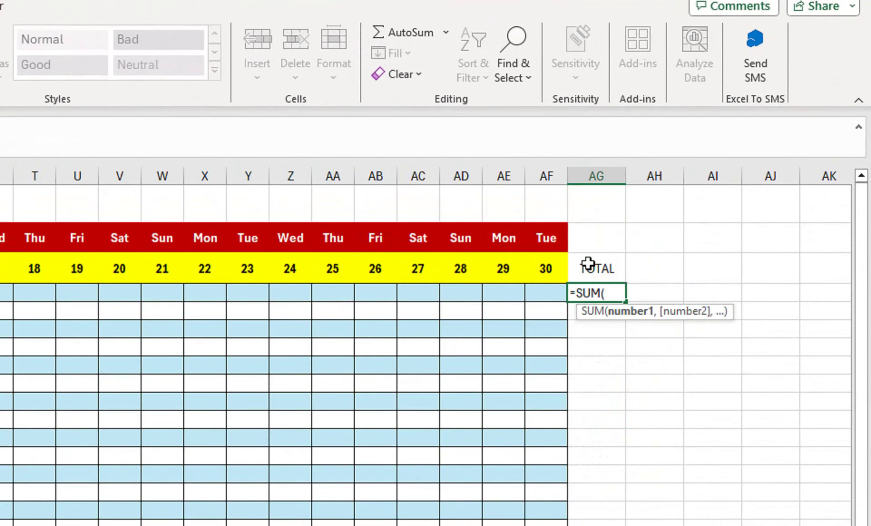
{"action": "left_click", "coordinate": [553, 290]}
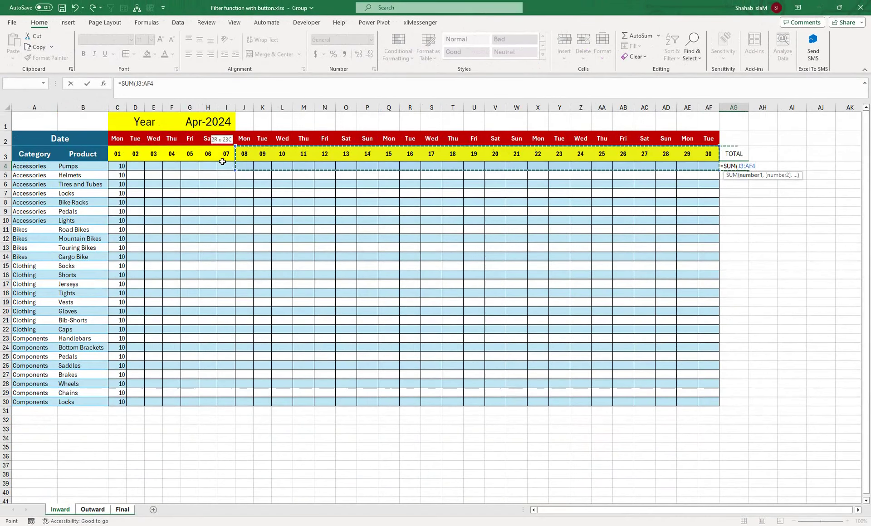
{"action": "left_click_drag", "start_coordinate": [553, 291], "coordinate": [130, 157]}
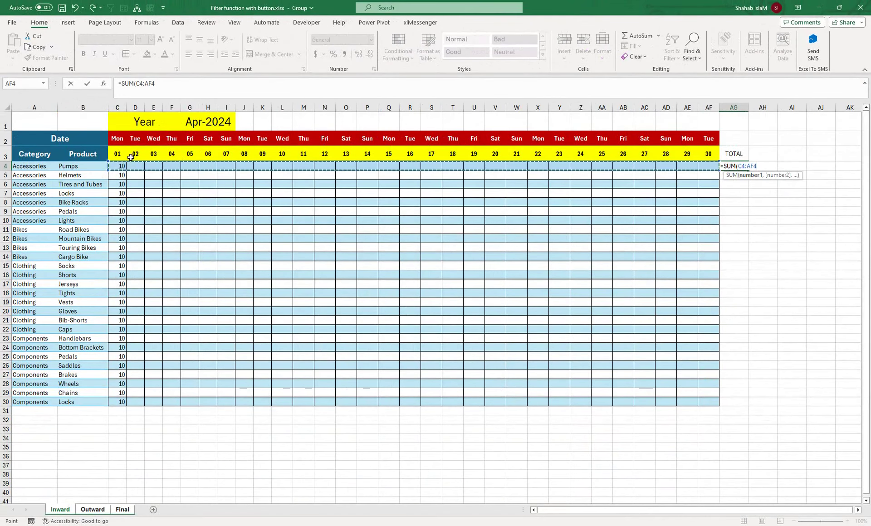
{"action": "type", "text": ")"}
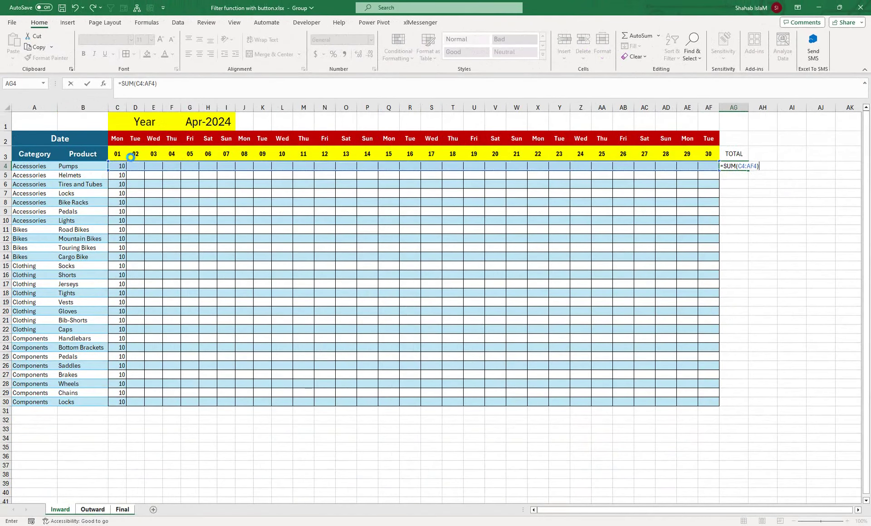
{"action": "key", "text": "Return"}
{"action": "key", "text": "Up"}
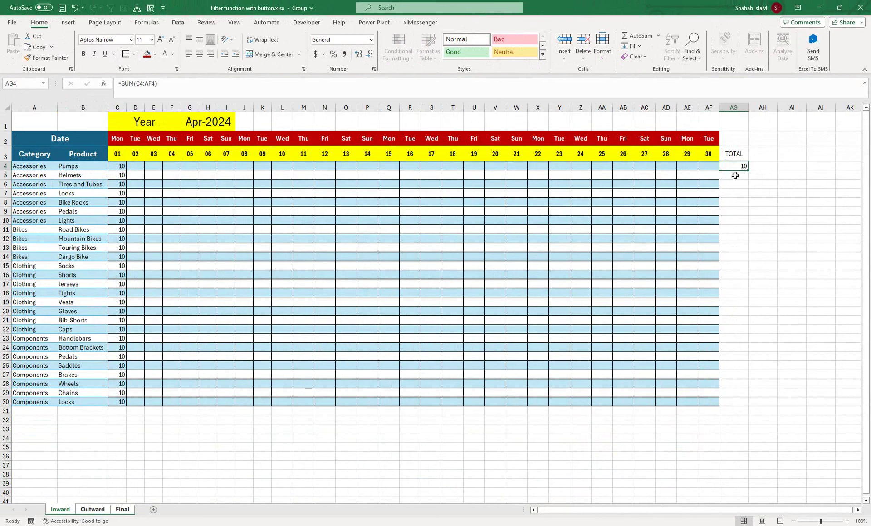
Fill the AG4 total down to AG30, ungroup the sheets, and select Outward's AG4:AG30
{"action": "left_click_drag", "start_coordinate": [748, 170], "coordinate": [745, 407]}
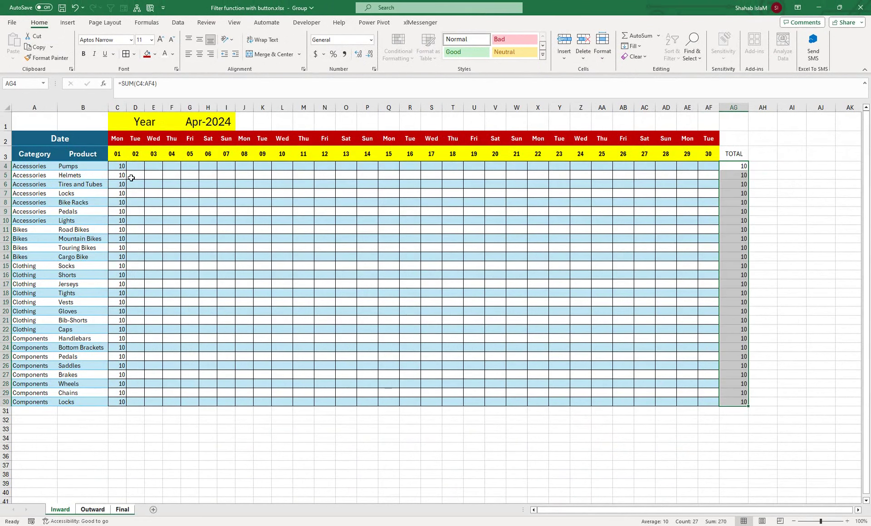
{"action": "left_click", "coordinate": [114, 510]}
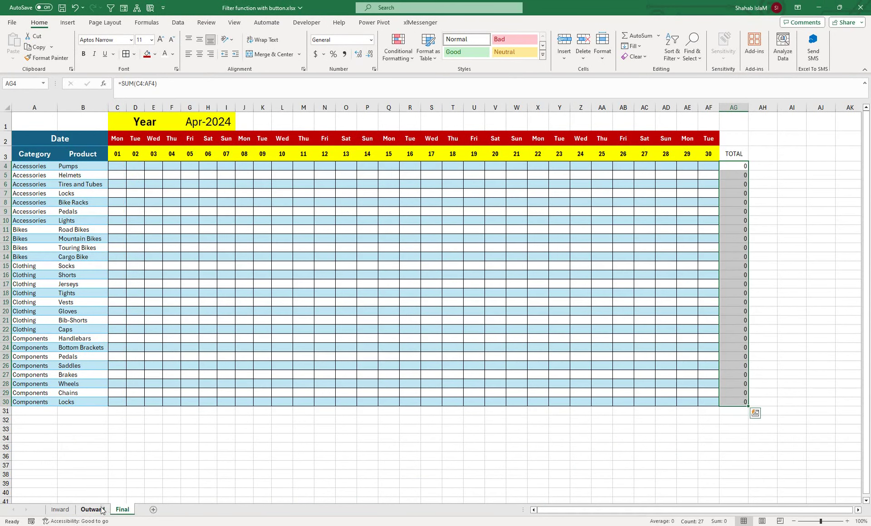
{"action": "left_click", "coordinate": [103, 510]}
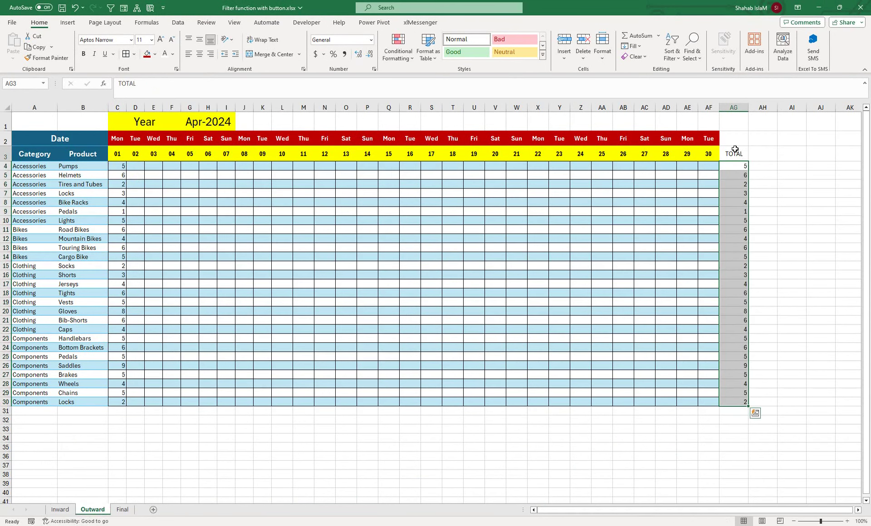
{"action": "left_click_drag", "start_coordinate": [734, 138], "coordinate": [737, 401]}
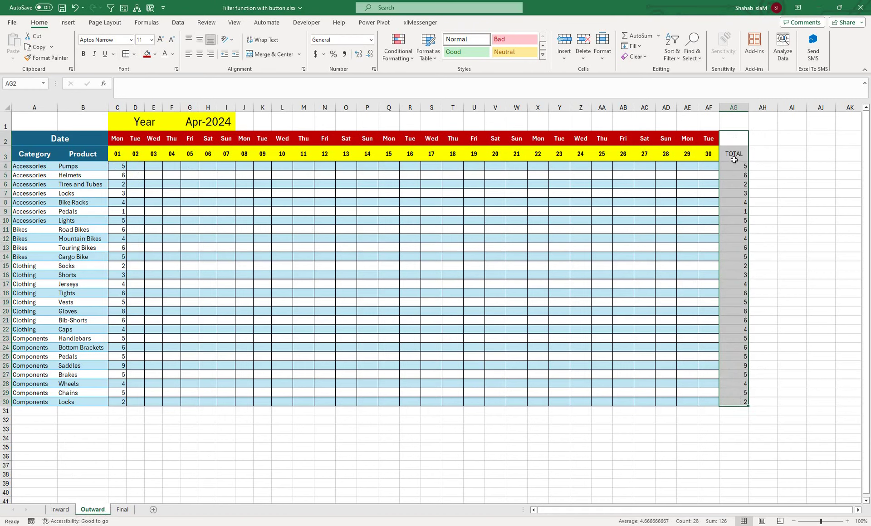
{"action": "left_click_drag", "start_coordinate": [733, 166], "coordinate": [737, 401]}
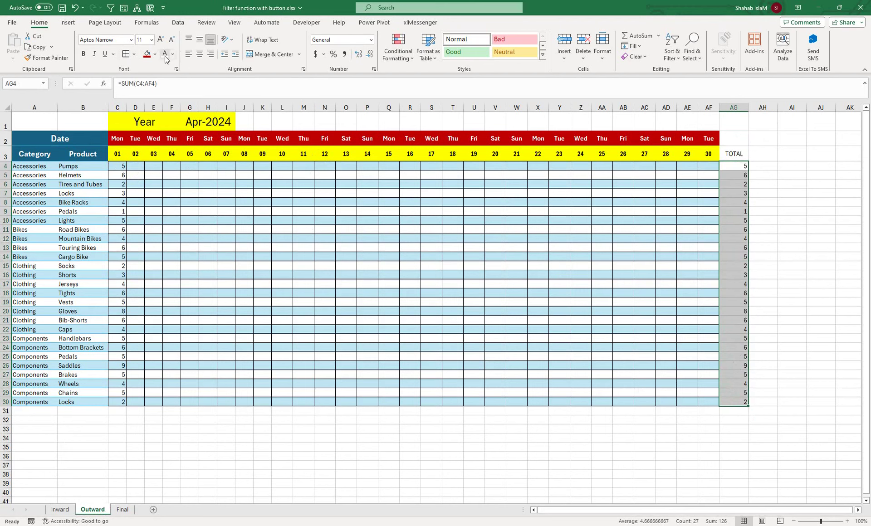
Make the totals green Good-styled, bold and centred, and copy the day 30 header format onto TOTAL
{"action": "left_click", "coordinate": [467, 55]}
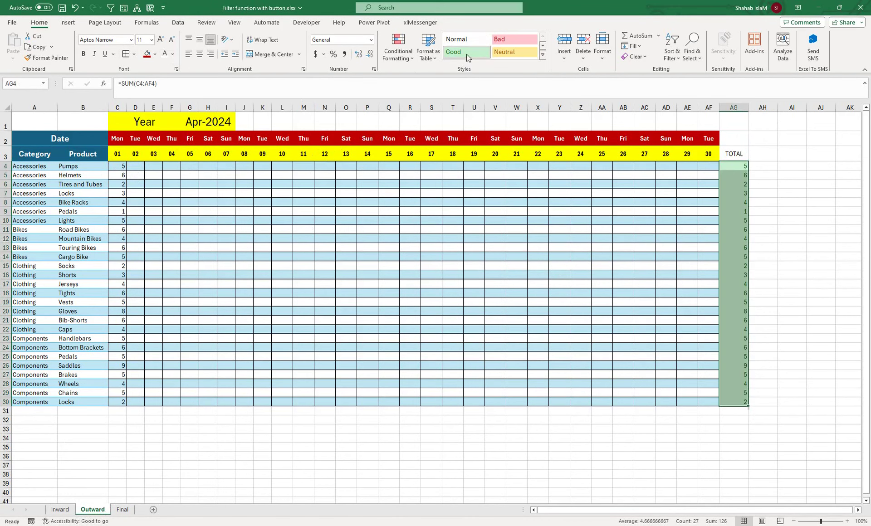
{"action": "left_click", "coordinate": [83, 54]}
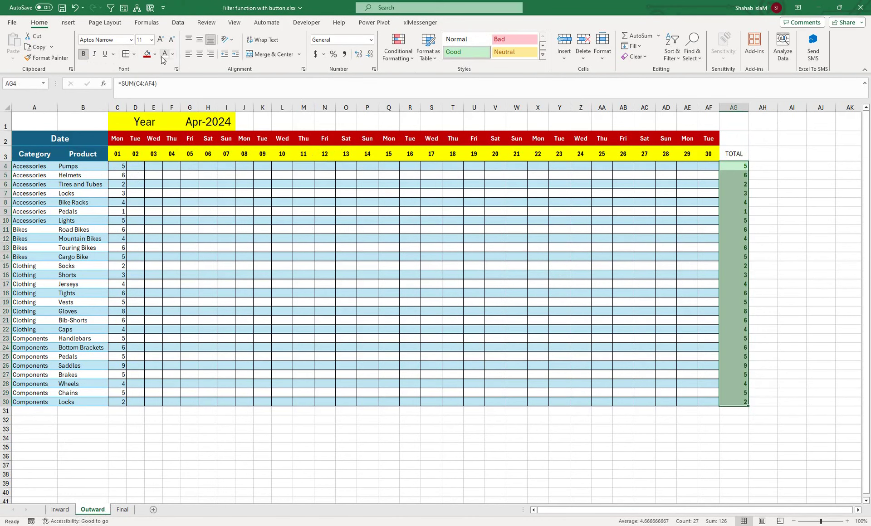
{"action": "left_click", "coordinate": [199, 54]}
{"action": "mouse_move", "coordinate": [709, 138]}
{"action": "left_mouse_down"}
{"action": "mouse_move", "coordinate": [708, 154]}
{"action": "mouse_move", "coordinate": [734, 154]}
{"action": "left_mouse_up"}
{"action": "left_click", "coordinate": [47, 58]}
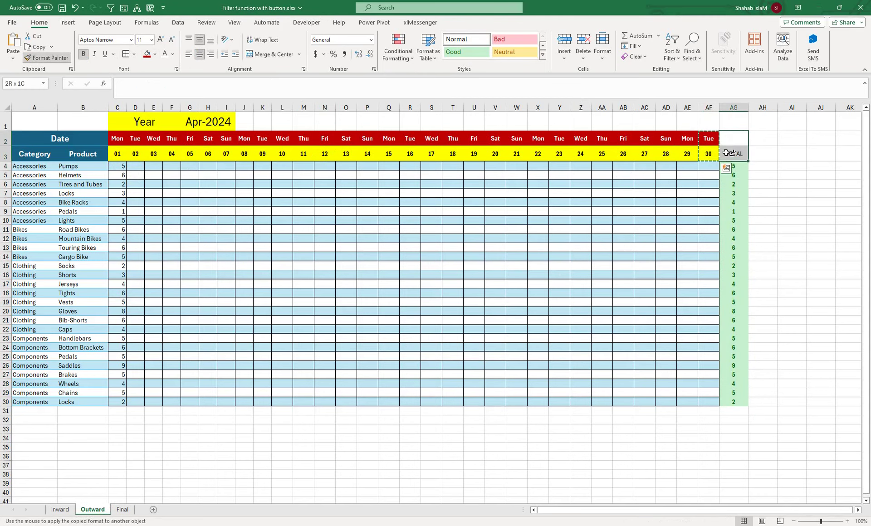
{"action": "left_click", "coordinate": [356, 210]}
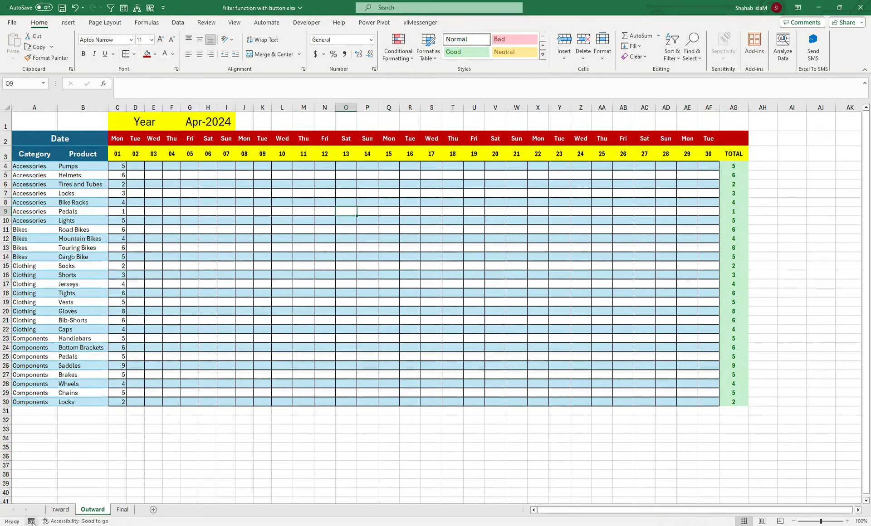
On the regrouped Inward, Outward and Final sheets, paint AF2:AF3's header format onto the TOTAL heading
{"action": "key", "text": "ctrl+Page_Up"}
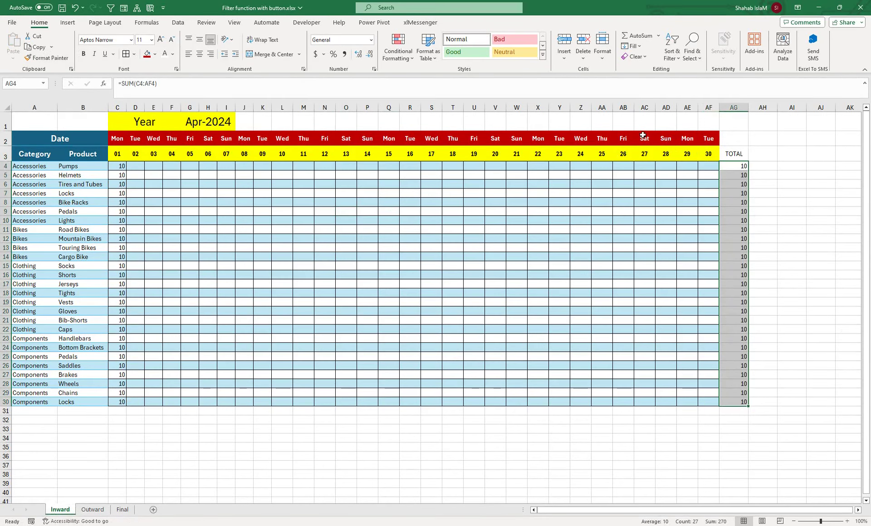
{"action": "left_click_drag", "start_coordinate": [717, 144], "coordinate": [715, 154]}
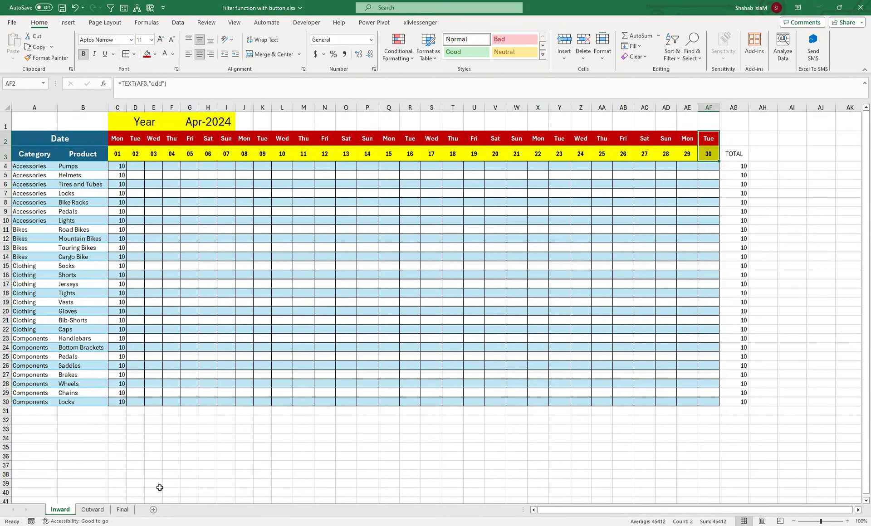
{"action": "left_click", "coordinate": [122, 509], "text": "shift"}
{"action": "left_click", "coordinate": [47, 57]}
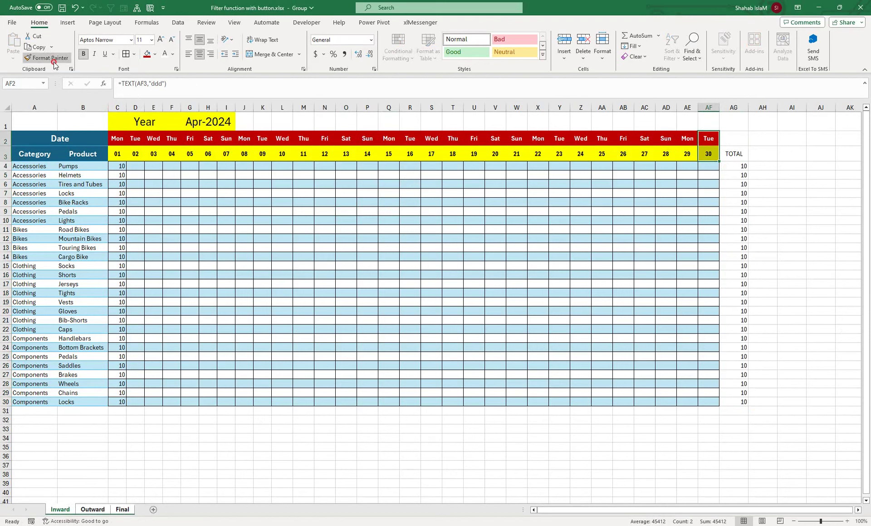
{"action": "left_click", "coordinate": [734, 139]}
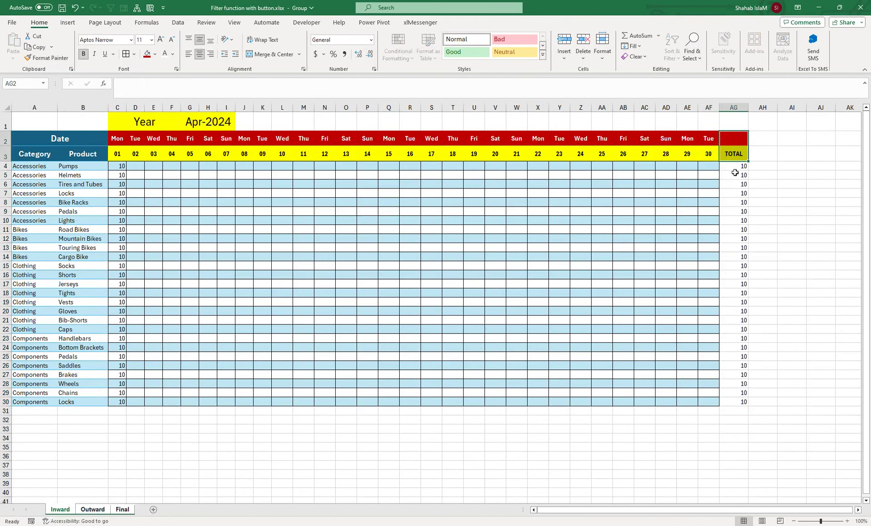
Give the grouped AG4:AG30 totals the green Good style, centred and bold
{"action": "left_click_drag", "start_coordinate": [735, 166], "coordinate": [735, 402]}
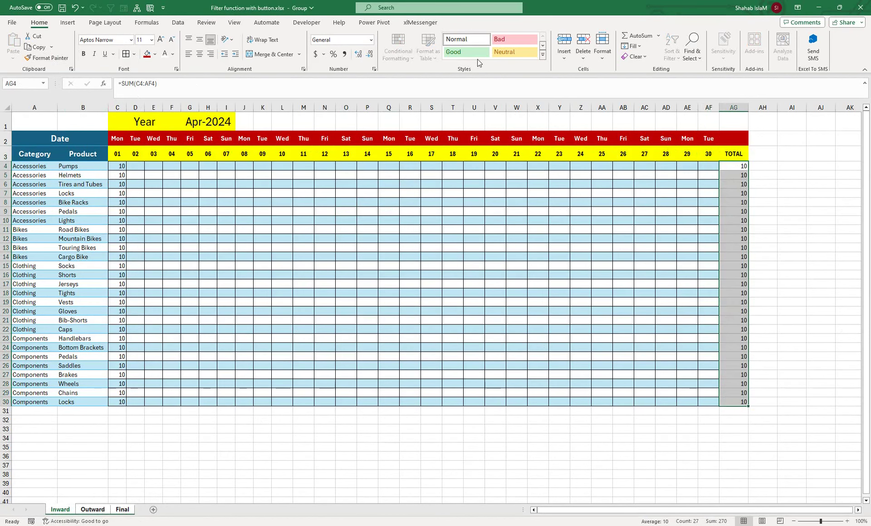
{"action": "left_click", "coordinate": [466, 51]}
{"action": "left_click", "coordinate": [199, 54]}
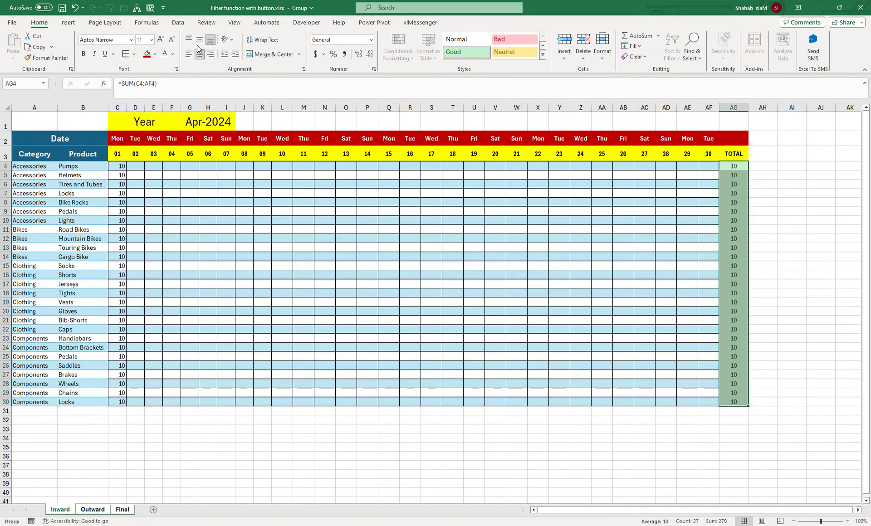
{"action": "left_click", "coordinate": [83, 54]}
{"action": "left_click", "coordinate": [476, 238]}
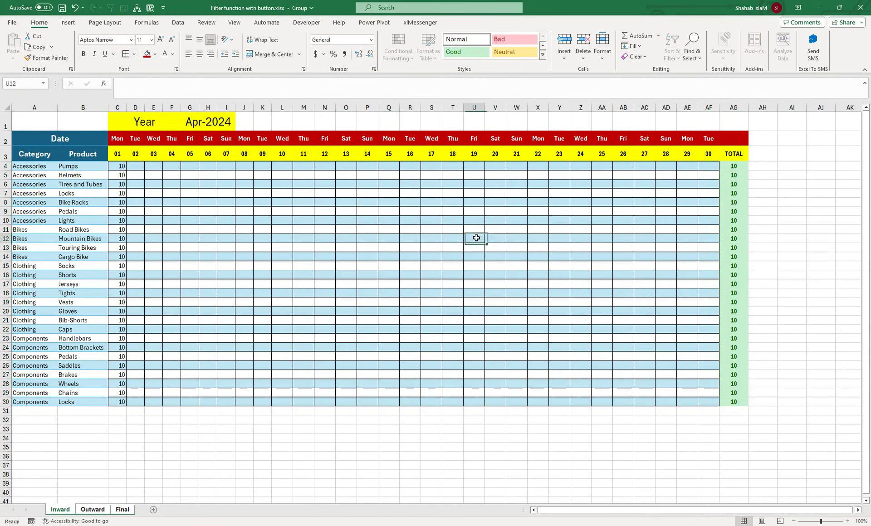
{"action": "left_click_drag", "start_coordinate": [346, 184], "coordinate": [321, 89]}
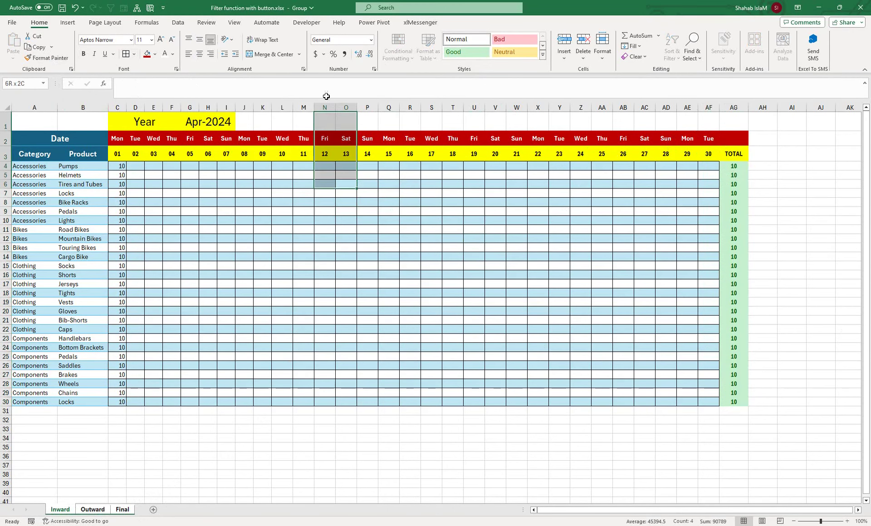
{"action": "left_click", "coordinate": [135, 168]}
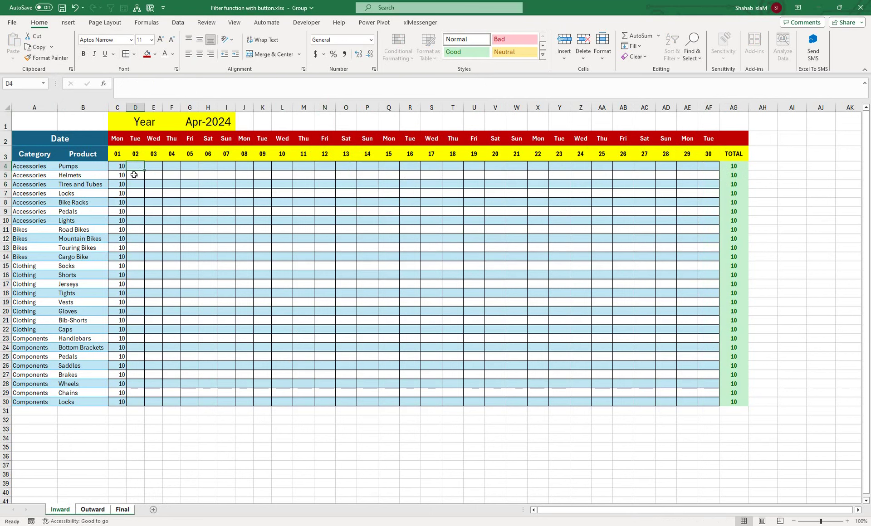
Enter the first day-02 quantities in column D: 5, 3, 5, 10 and 2
{"action": "type", "text": "5"}
{"action": "key", "text": "Return"}
{"action": "type", "text": "3"}
{"action": "key", "text": "Return"}
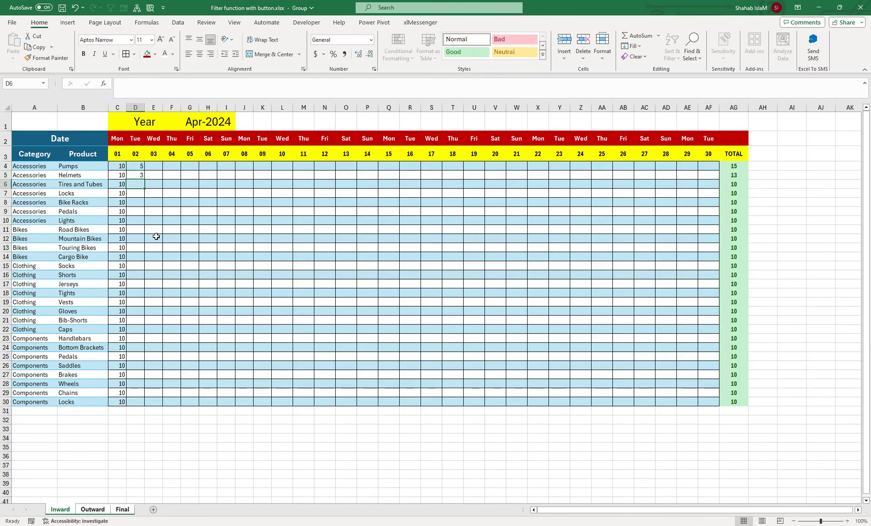
{"action": "type", "text": "5"}
{"action": "key", "text": "Return"}
{"action": "type", "text": "10"}
{"action": "key", "text": "Return"}
{"action": "key", "text": "Return"}
{"action": "type", "text": "2"}
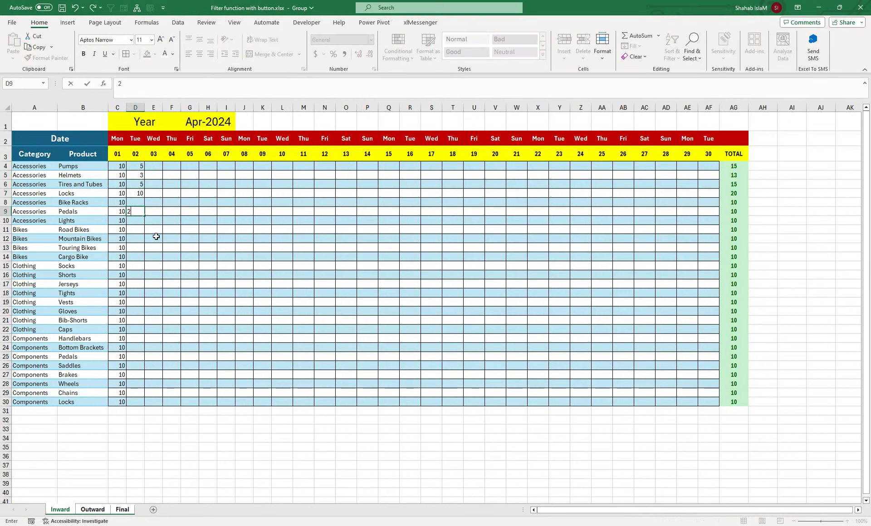
{"action": "key", "text": "Return"}
Correct D8 to 5 for Bike Racks and D9 to 15 for Pedals
{"action": "key", "text": "Up"}
{"action": "key", "text": "Up"}
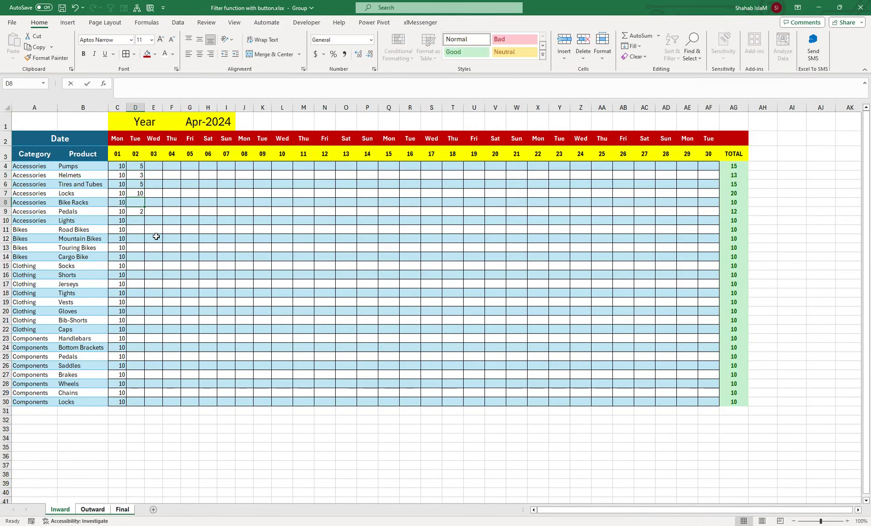
{"action": "type", "text": "5"}
{"action": "key", "text": "Return"}
{"action": "key", "text": "Return"}
{"action": "key", "text": "Up"}
{"action": "key", "text": "Return"}
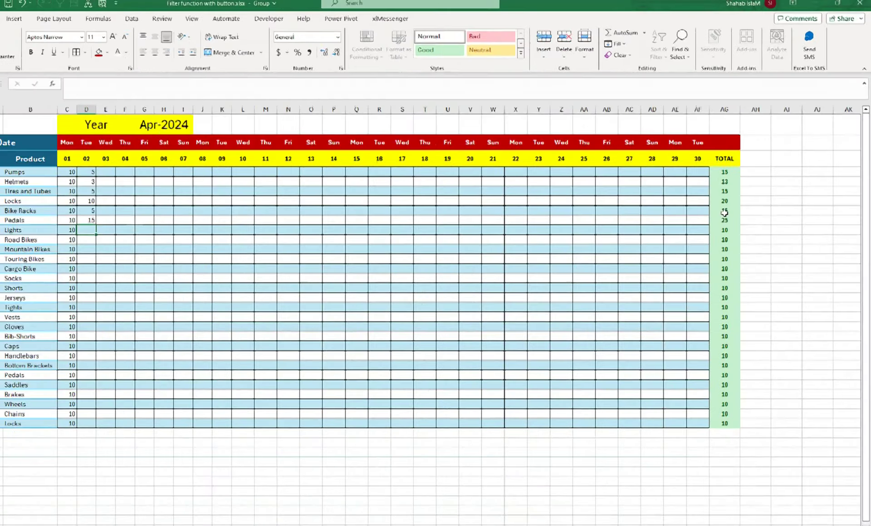
{"action": "left_click", "coordinate": [359, 305]}
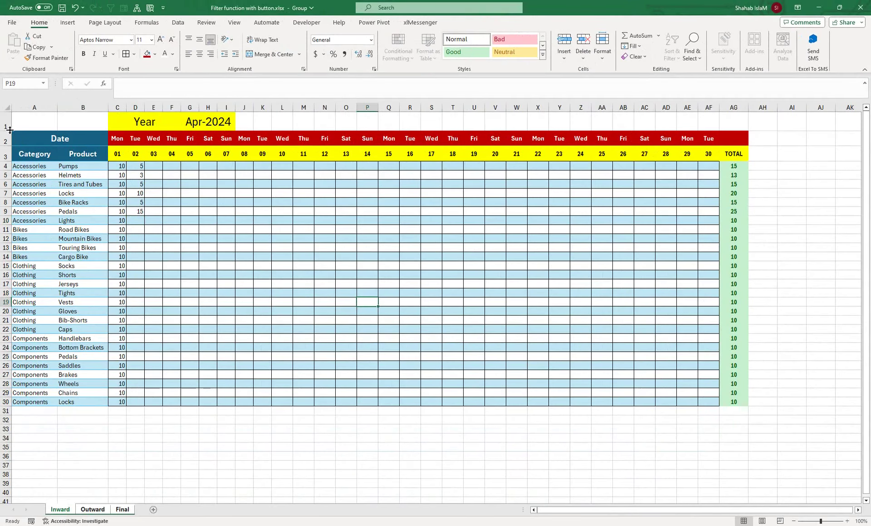
Heighten row 1, then clear the Final sheet's day-02 entries D4:D9 so its totals read 0
{"action": "mouse_move", "coordinate": [10, 130]}
{"action": "left_mouse_down"}
{"action": "mouse_move", "coordinate": [3, 188]}
{"action": "mouse_move", "coordinate": [6, 170]}
{"action": "left_mouse_up"}
{"action": "left_click", "coordinate": [422, 334]}
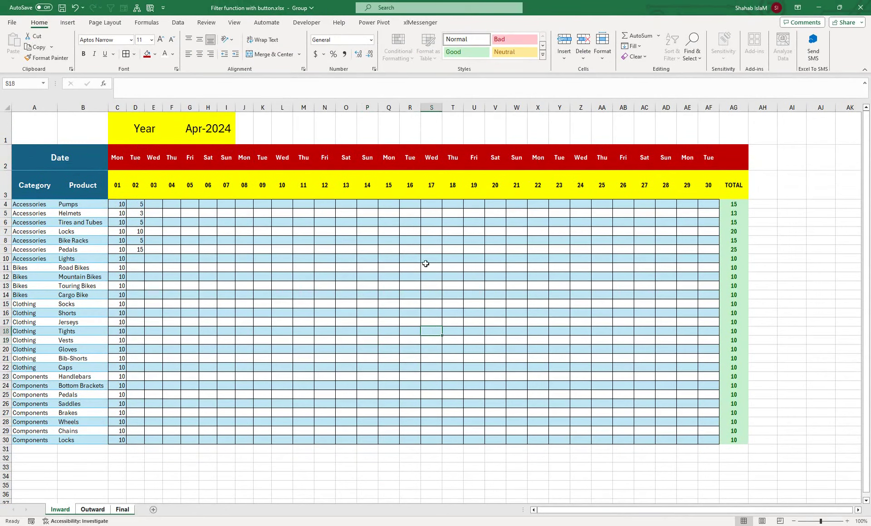
{"action": "left_click", "coordinate": [121, 509]}
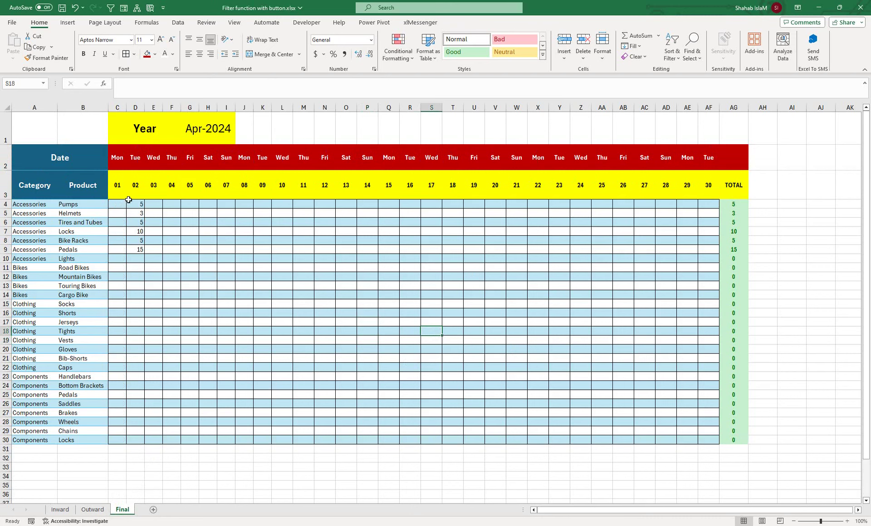
{"action": "left_click_drag", "start_coordinate": [128, 200], "coordinate": [142, 251]}
{"action": "key", "text": "Delete"}
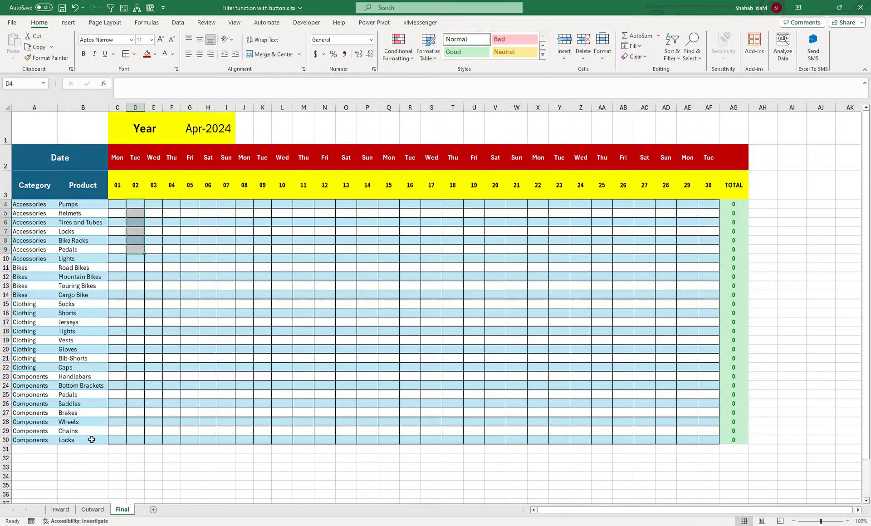
On Outward, fill 15 down D9:D30 and paint D4:D5's banded formatting onto it
{"action": "left_click", "coordinate": [100, 511]}
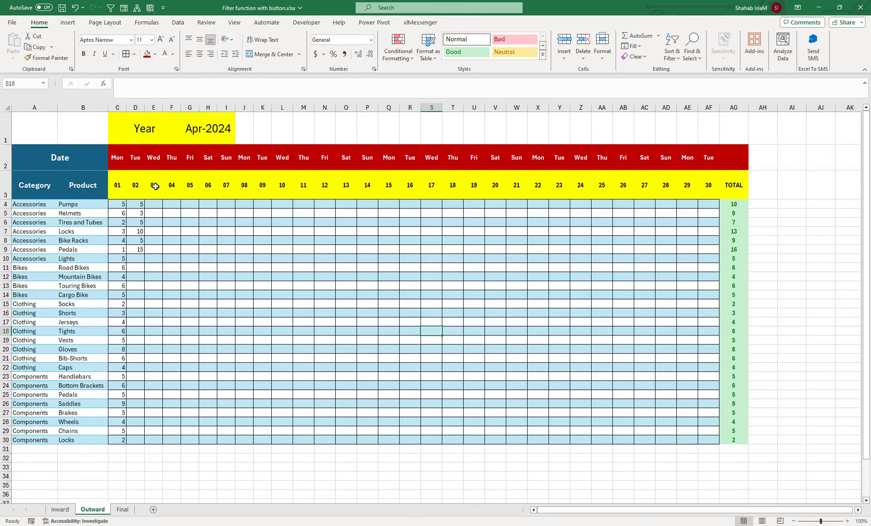
{"action": "left_click_drag", "start_coordinate": [139, 247], "coordinate": [141, 437]}
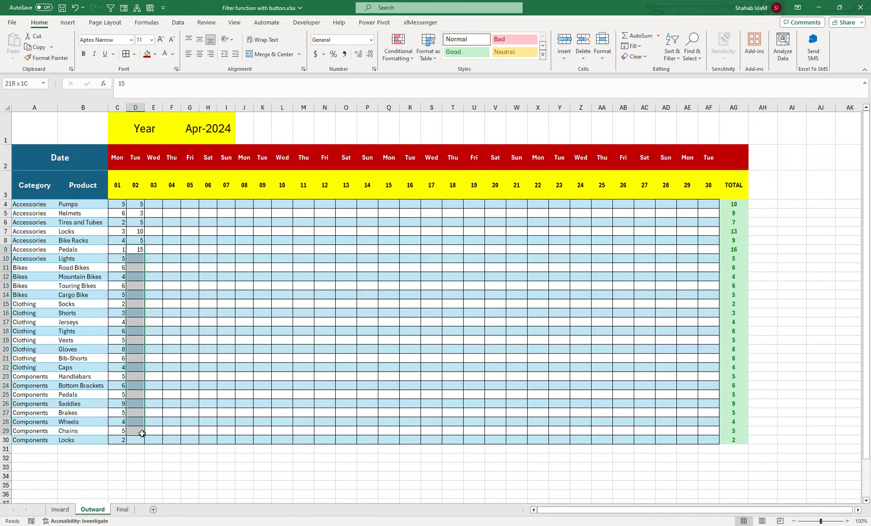
{"action": "key", "text": "ctrl+d"}
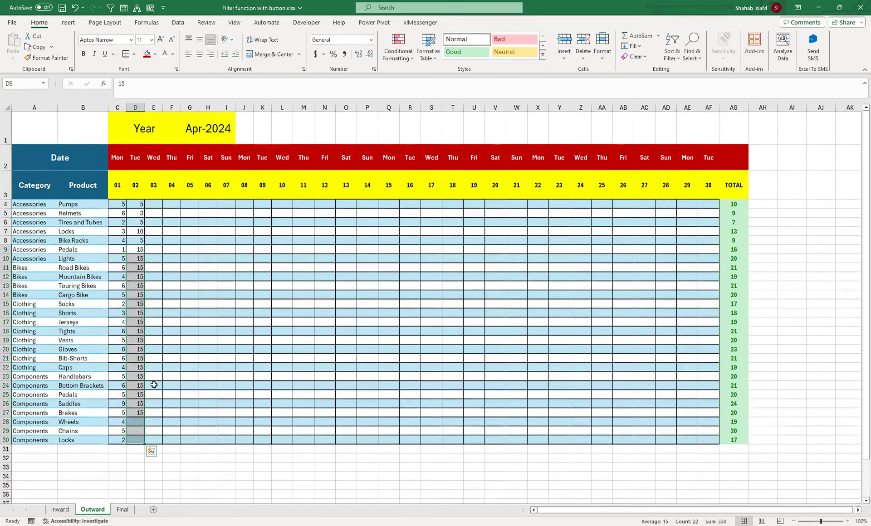
{"action": "left_click", "coordinate": [132, 241]}
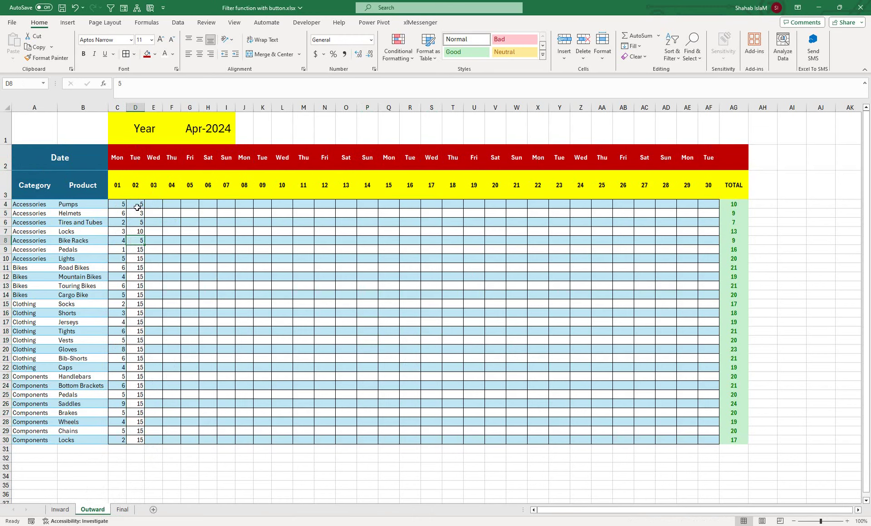
{"action": "left_click_drag", "start_coordinate": [137, 204], "coordinate": [137, 213]}
{"action": "left_click", "coordinate": [47, 58]}
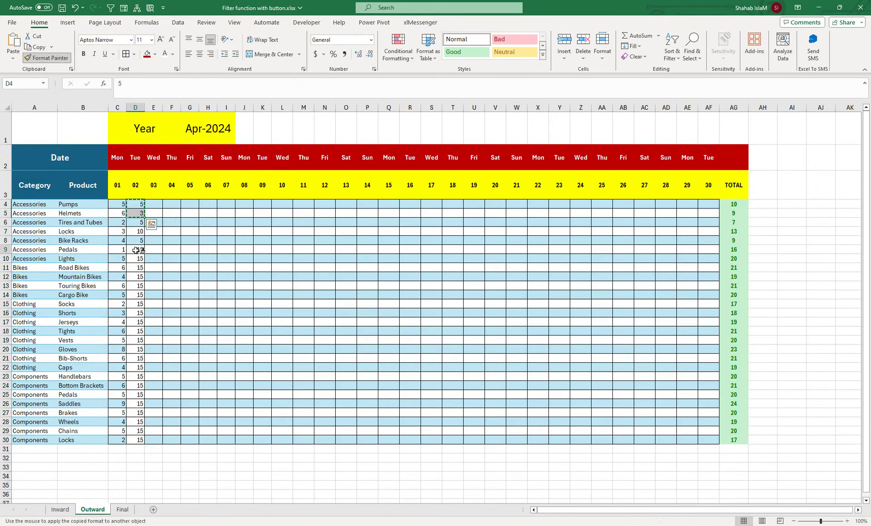
{"action": "left_click_drag", "start_coordinate": [136, 250], "coordinate": [136, 440]}
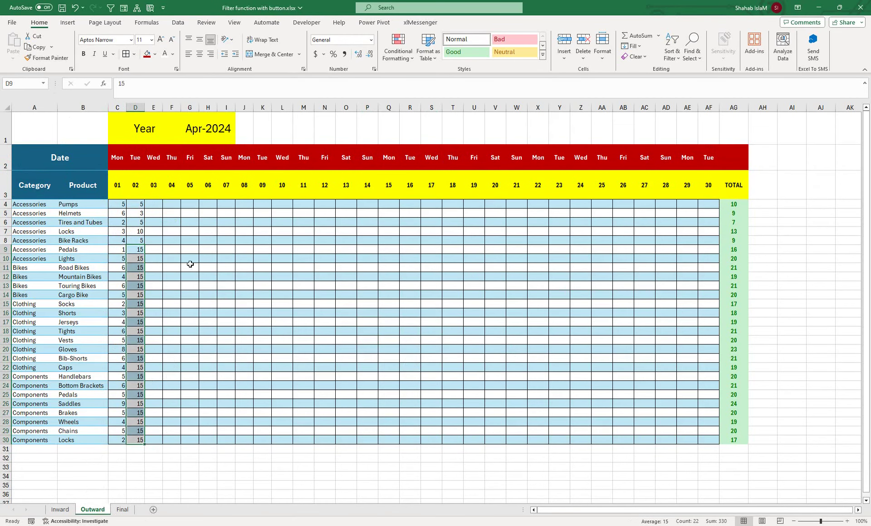
{"action": "left_click", "coordinate": [200, 250]}
On Inward, fill 15 down D9:D30 and pick up the banded row formatting
{"action": "left_click", "coordinate": [60, 509]}
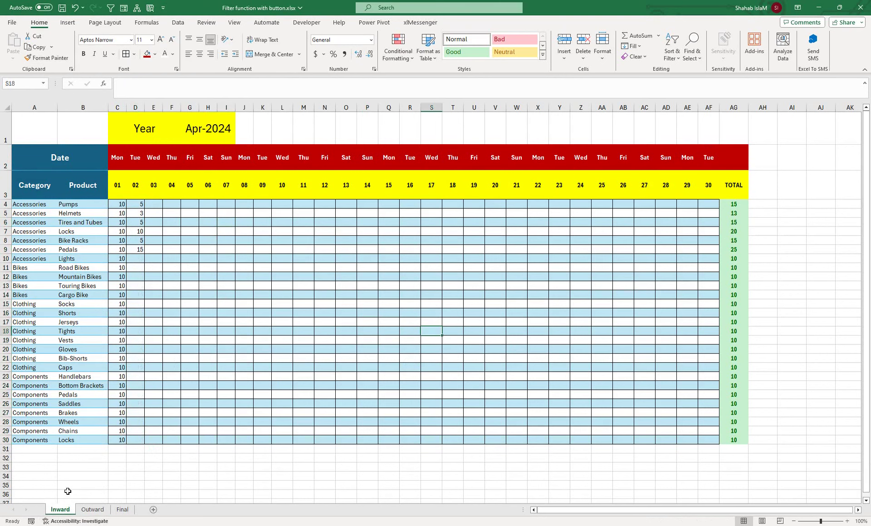
{"action": "left_click_drag", "start_coordinate": [141, 245], "coordinate": [141, 436]}
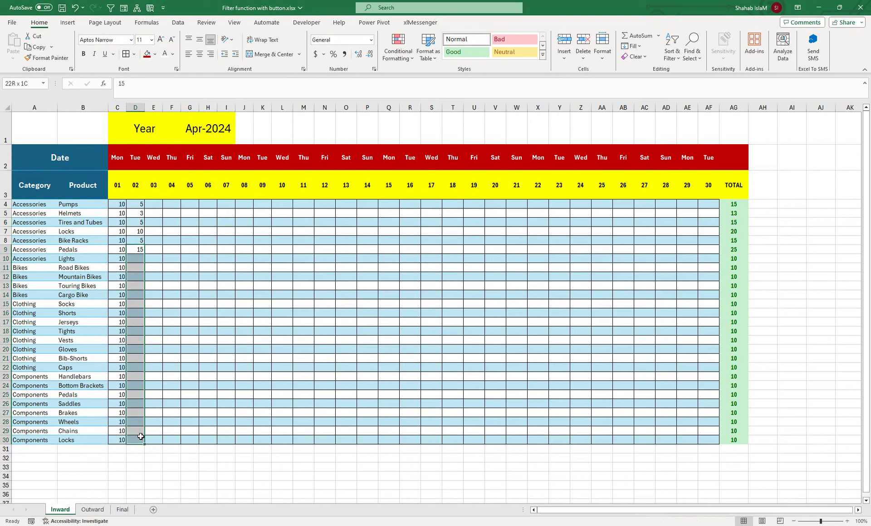
{"action": "key", "text": "ctrl+d"}
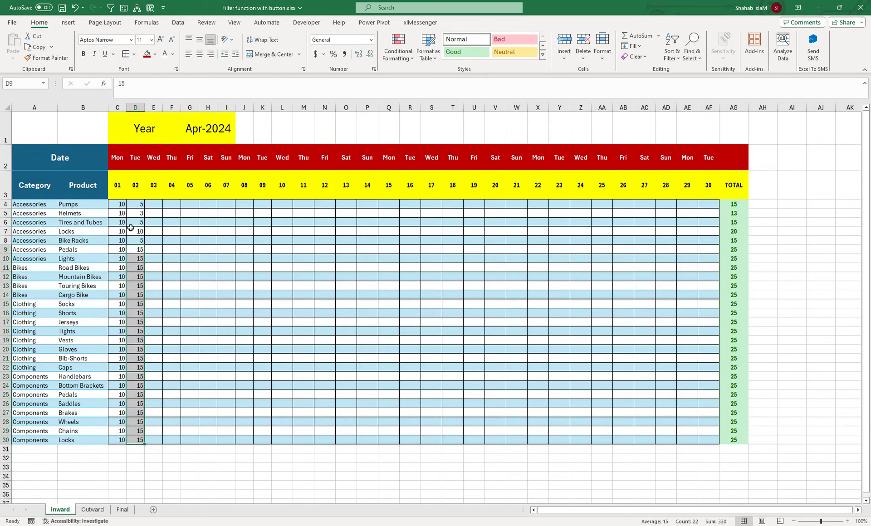
{"action": "left_click_drag", "start_coordinate": [132, 232], "coordinate": [146, 441]}
{"action": "left_click", "coordinate": [47, 58]}
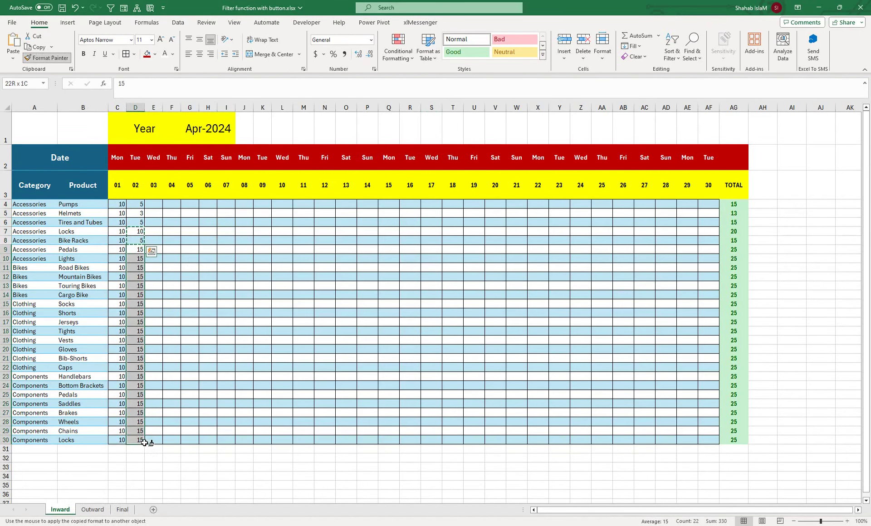
On Outward, enter day-02 values 5, 4, 6, 3, 1, 2, 4, 5, 6 from D11 downward
{"action": "left_click", "coordinate": [96, 508]}
{"action": "left_click", "coordinate": [135, 268]}
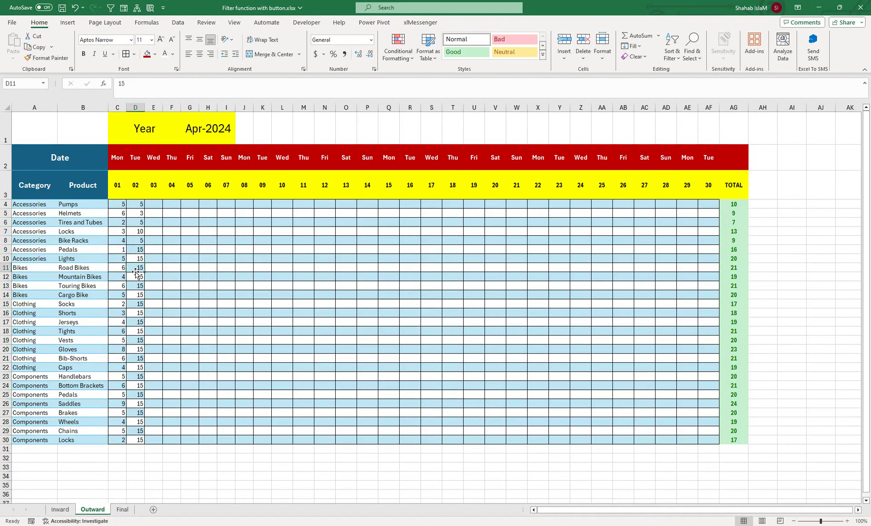
{"action": "type", "text": "5"}
{"action": "key", "text": "Return"}
{"action": "type", "text": "4"}
{"action": "key", "text": "Return"}
{"action": "type", "text": "6"}
{"action": "key", "text": "Return"}
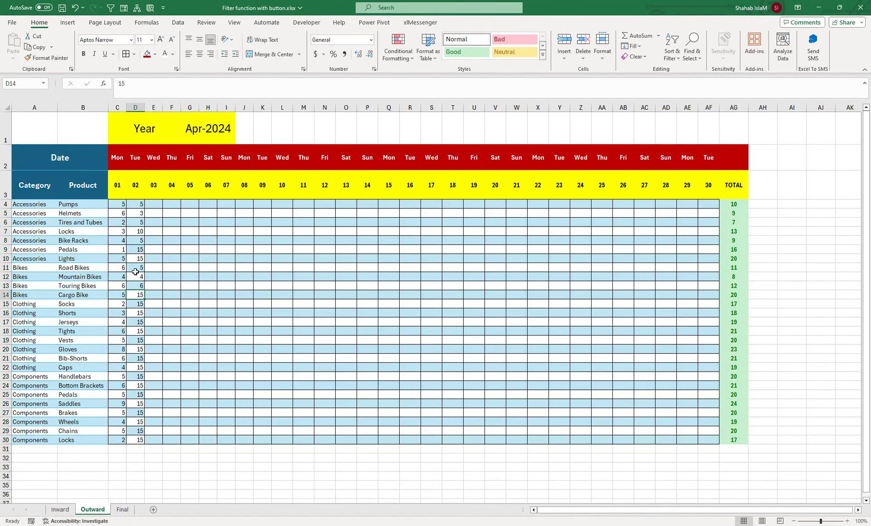
{"action": "type", "text": "2"}
{"action": "key", "text": "Return"}
{"action": "type", "text": "3"}
{"action": "key", "text": "Return"}
{"action": "type", "text": "1"}
{"action": "key", "text": "Return"}
{"action": "type", "text": "2"}
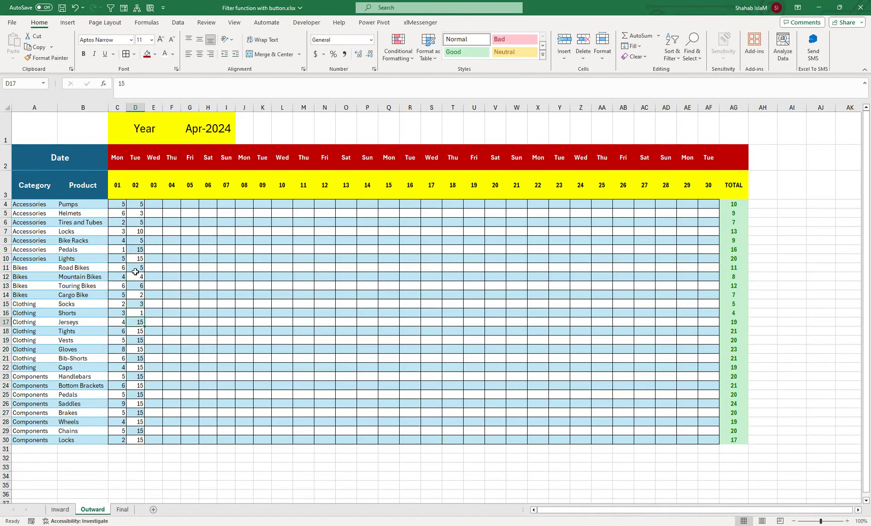
{"action": "key", "text": "Return"}
{"action": "type", "text": "4"}
{"action": "key", "text": "Return"}
{"action": "type", "text": "5"}
{"action": "key", "text": "Return"}
{"action": "type", "text": "6"}
Enter the remaining Outward day-02 values down to Locks, then select C4 on the Final sheet
{"action": "key", "text": "Return"}
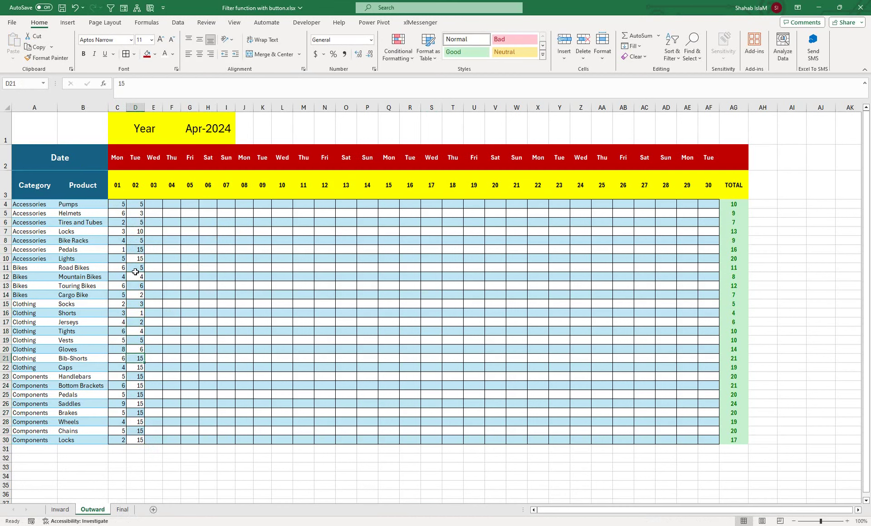
{"action": "type", "text": "1"}
{"action": "key", "text": "Return"}
{"action": "type", "text": "2 3 4 5"}
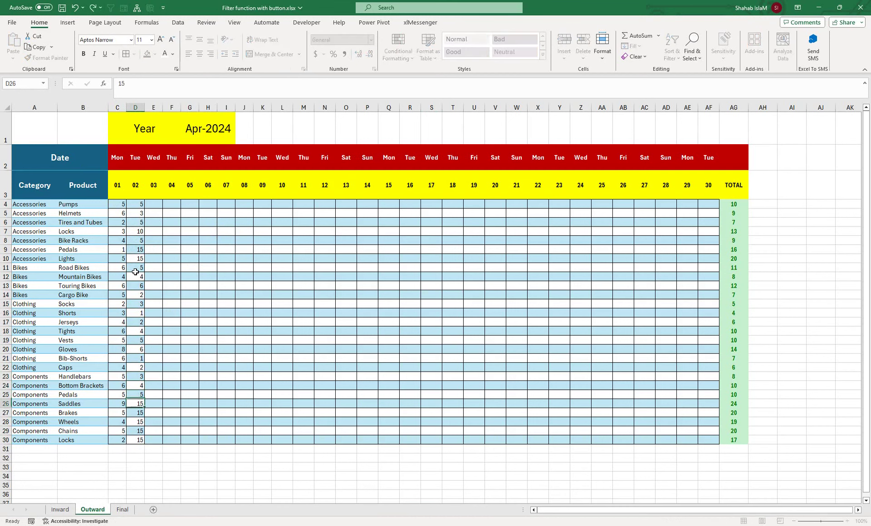
{"action": "key", "text": "Return"}
{"action": "type", "text": "6"}
{"action": "key", "text": "Return"}
{"action": "type", "text": "1 "}
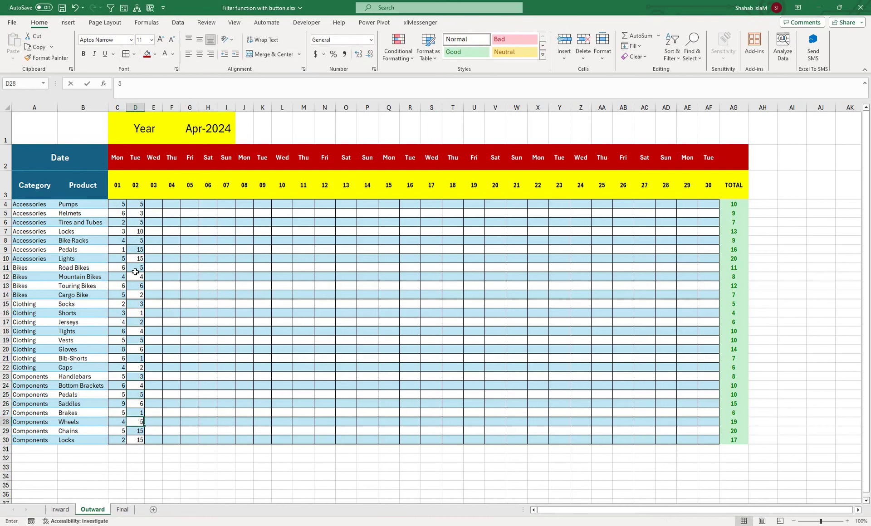
{"action": "type", "text": "5 6 4"}
{"action": "key", "text": "Return"}
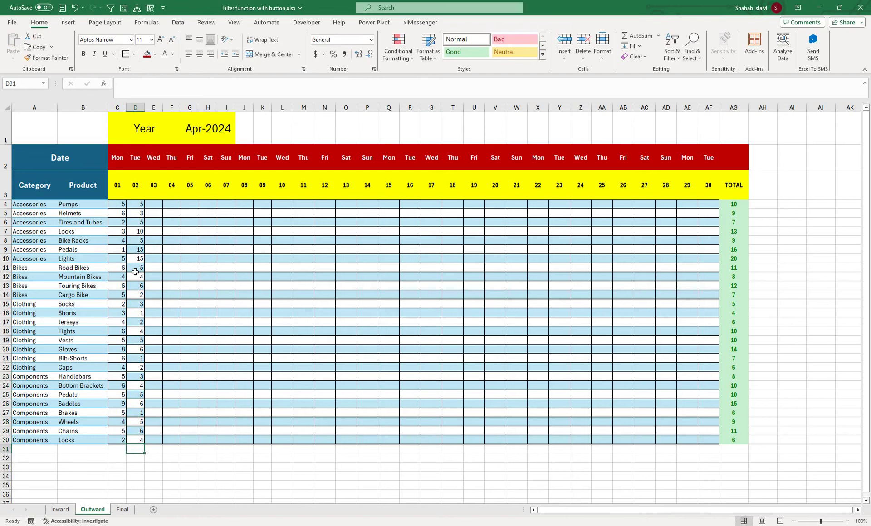
{"action": "left_click", "coordinate": [123, 509]}
{"action": "left_click", "coordinate": [113, 203]}
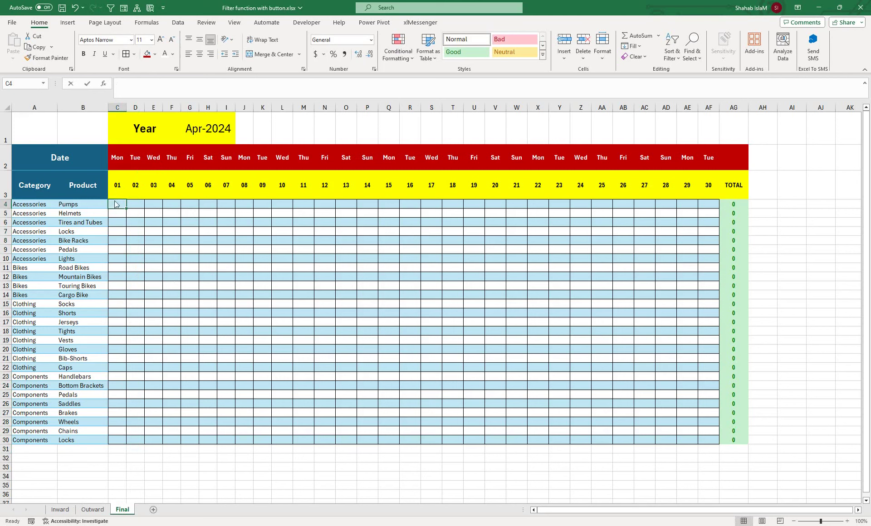
Enter =Inward!C4-Outward!C4 in Final's C4, giving a Pumps day-01 balance of 5
{"action": "type", "text": "="}
{"action": "left_click", "coordinate": [60, 509]}
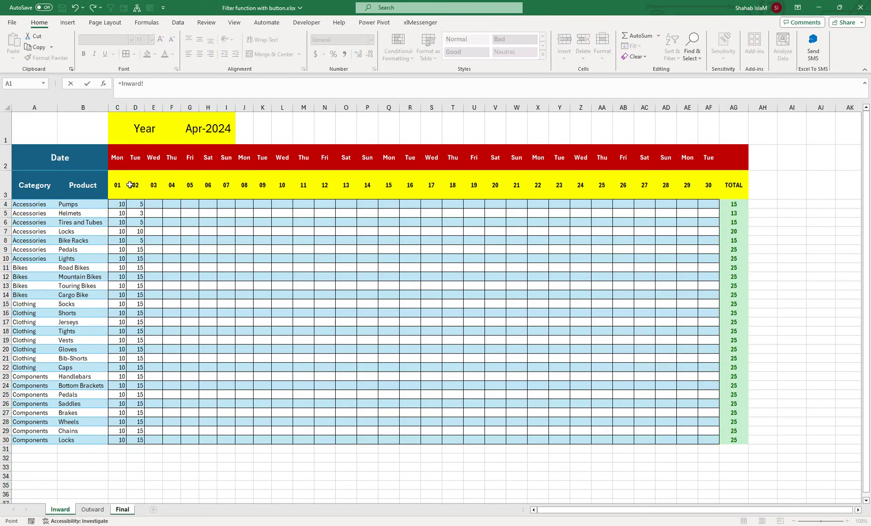
{"action": "left_click", "coordinate": [115, 202]}
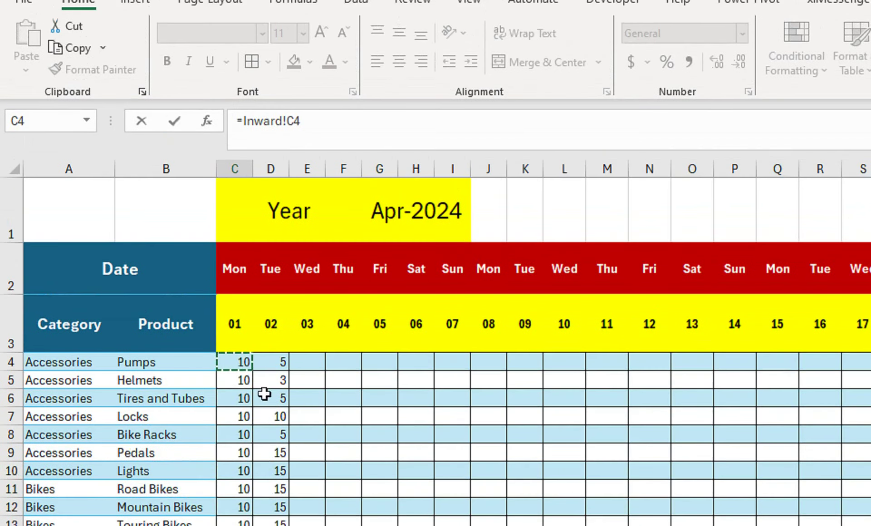
{"action": "type", "text": "-"}
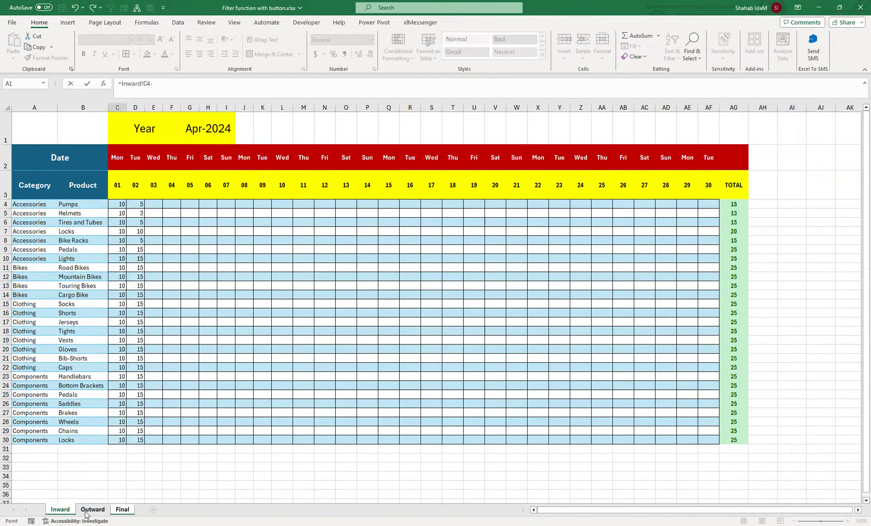
{"action": "left_click", "coordinate": [85, 510]}
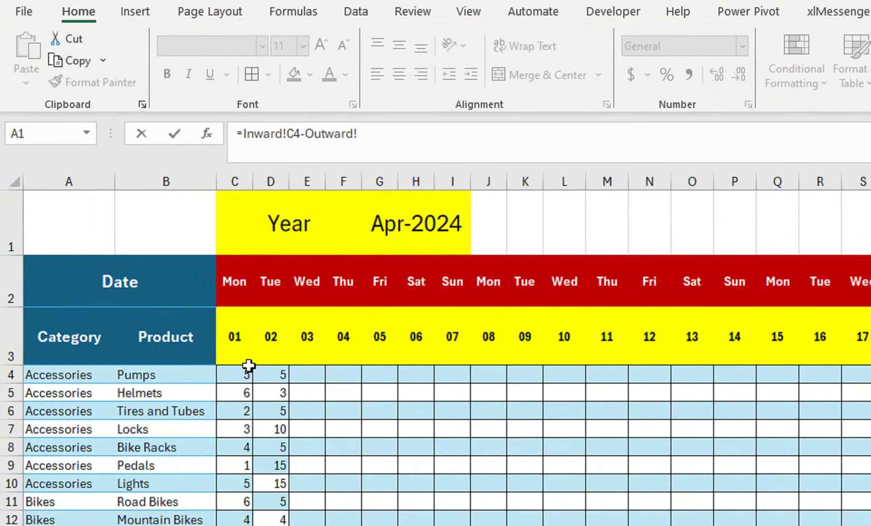
{"action": "left_click", "coordinate": [121, 204]}
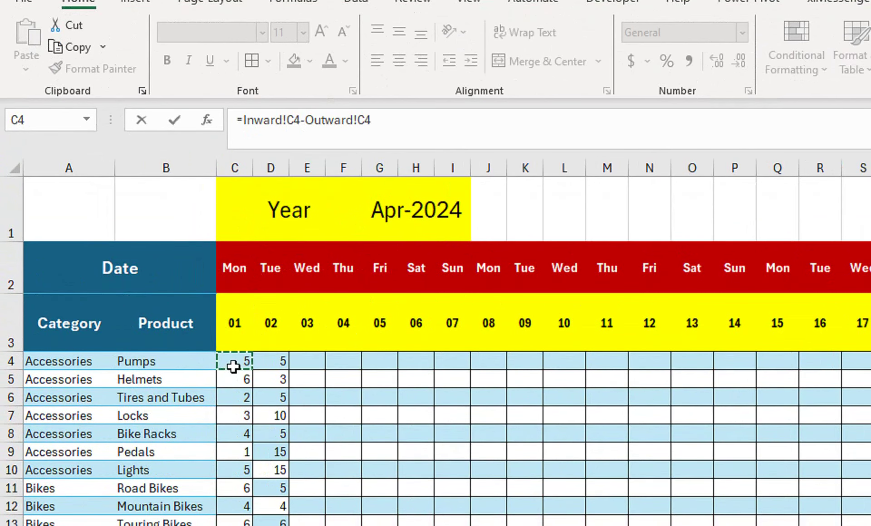
{"action": "key", "text": "Return"}
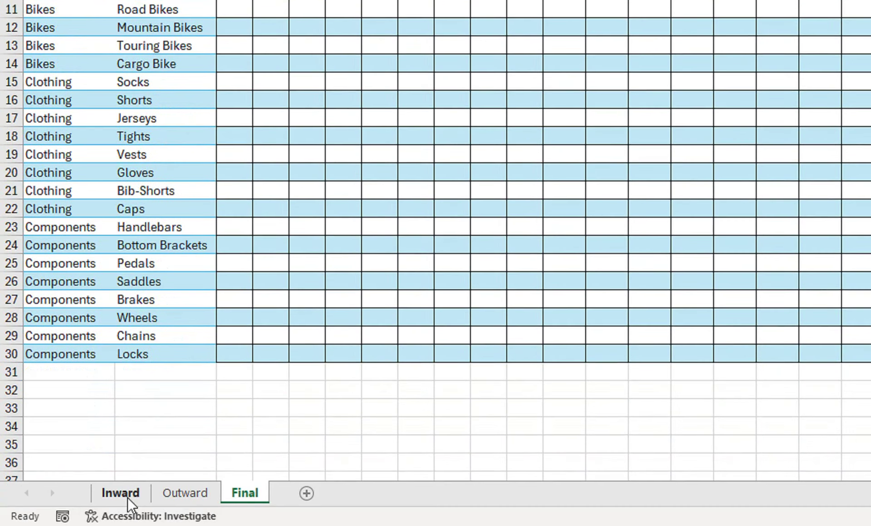
{"action": "left_click", "coordinate": [128, 499]}
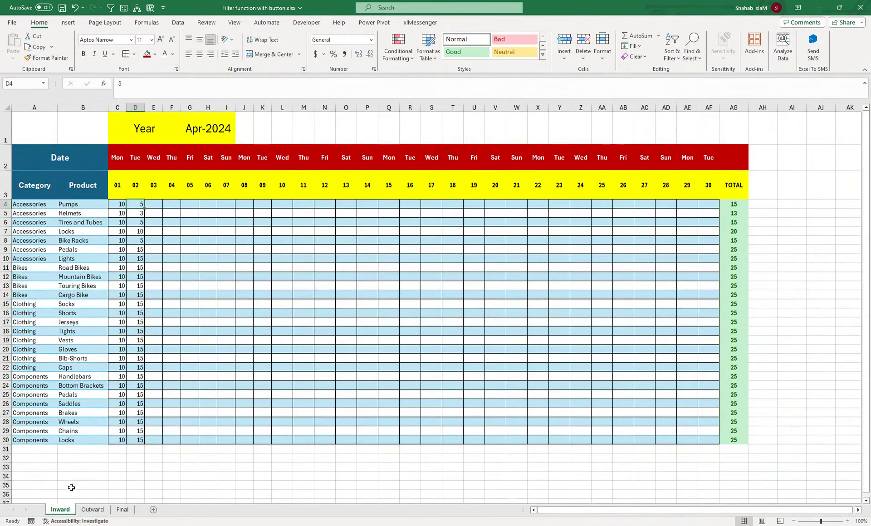
{"action": "left_click", "coordinate": [93, 509]}
{"action": "left_click", "coordinate": [227, 257]}
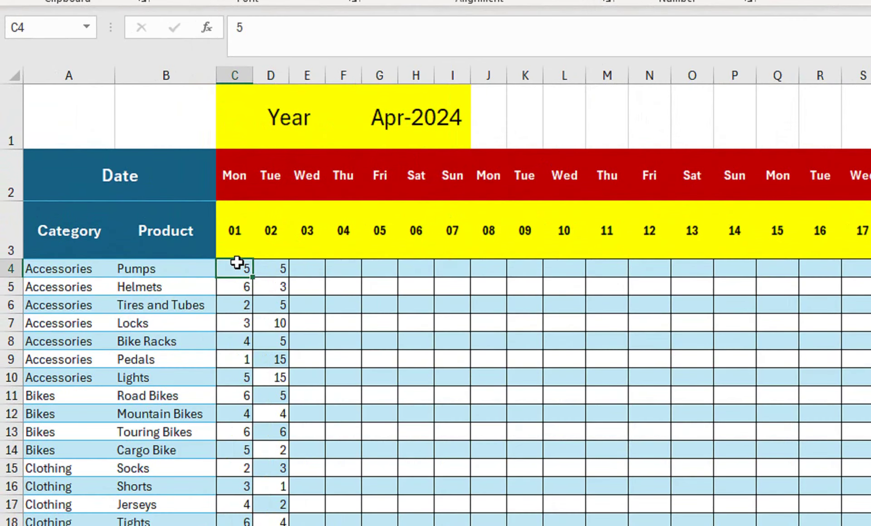
{"action": "key", "text": "Return"}
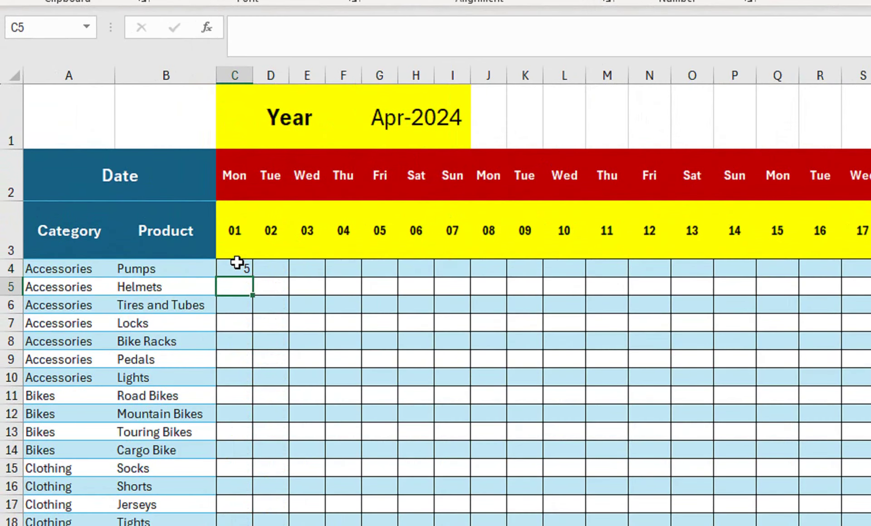
{"action": "left_click", "coordinate": [236, 263]}
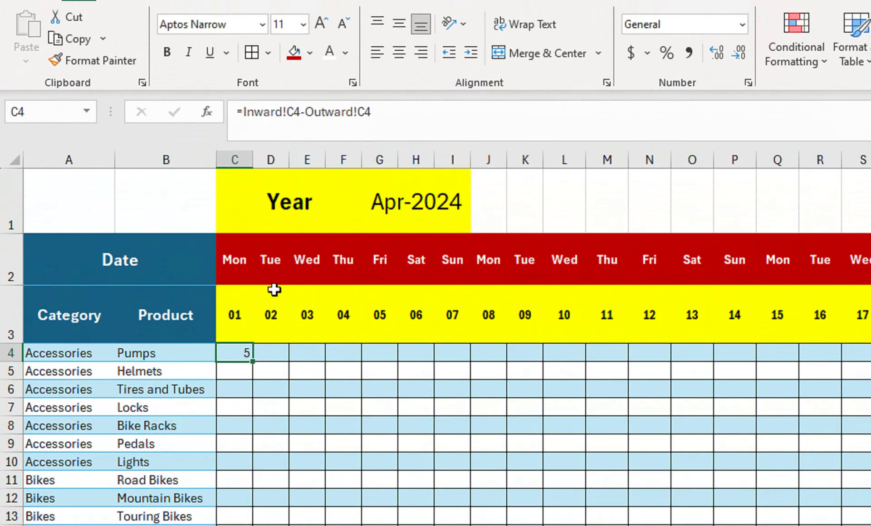
Copy C4's formula down to C30 and restore the alternating row fill colours
{"action": "left_click_drag", "start_coordinate": [252, 362], "coordinate": [246, 411]}
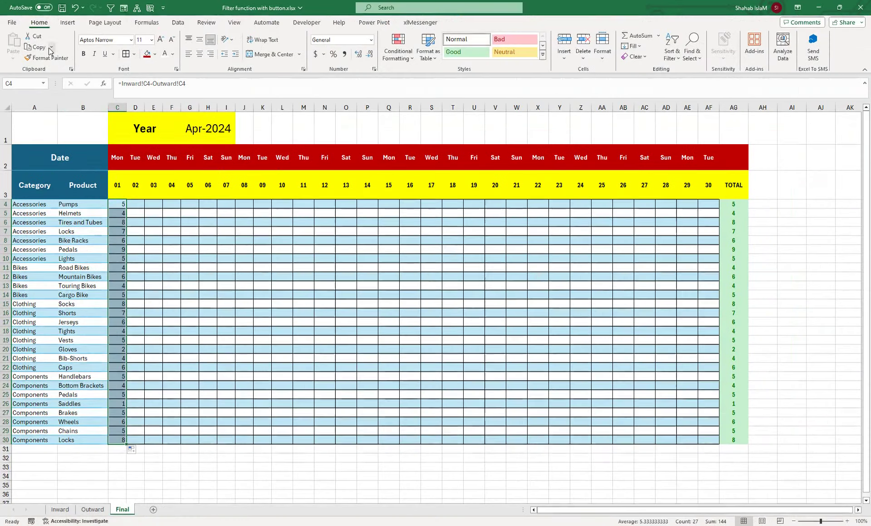
{"action": "left_click", "coordinate": [47, 57]}
{"action": "left_click_drag", "start_coordinate": [117, 205], "coordinate": [117, 215]}
{"action": "left_click", "coordinate": [118, 214]}
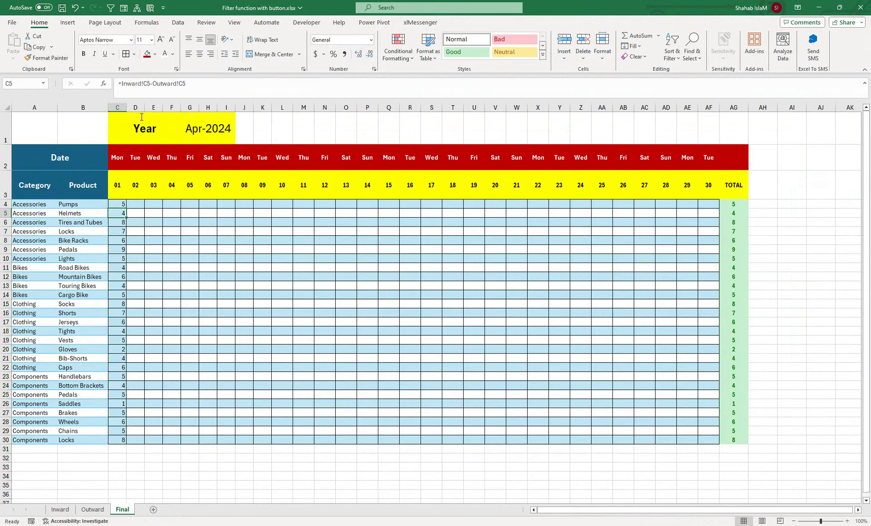
{"action": "left_click", "coordinate": [155, 54]}
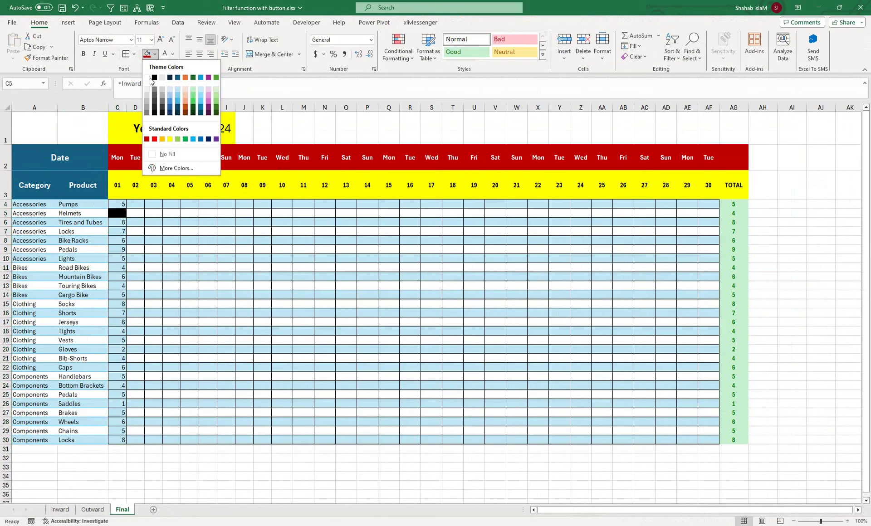
{"action": "left_click", "coordinate": [115, 164]}
{"action": "left_click_drag", "start_coordinate": [117, 205], "coordinate": [119, 440]}
{"action": "left_click", "coordinate": [48, 58]}
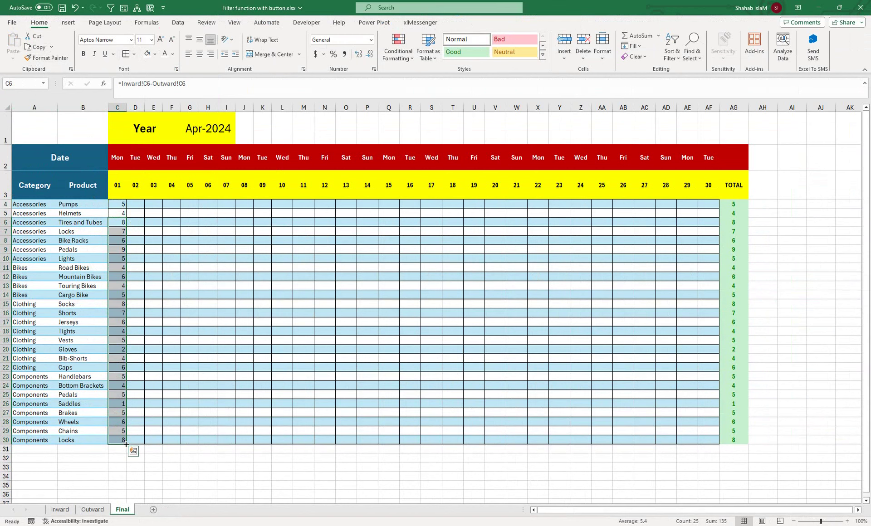
Fill the formulas across to column AF and format C4:AF30 as Comma Style with no decimals
{"action": "left_click_drag", "start_coordinate": [127, 446], "coordinate": [685, 423]}
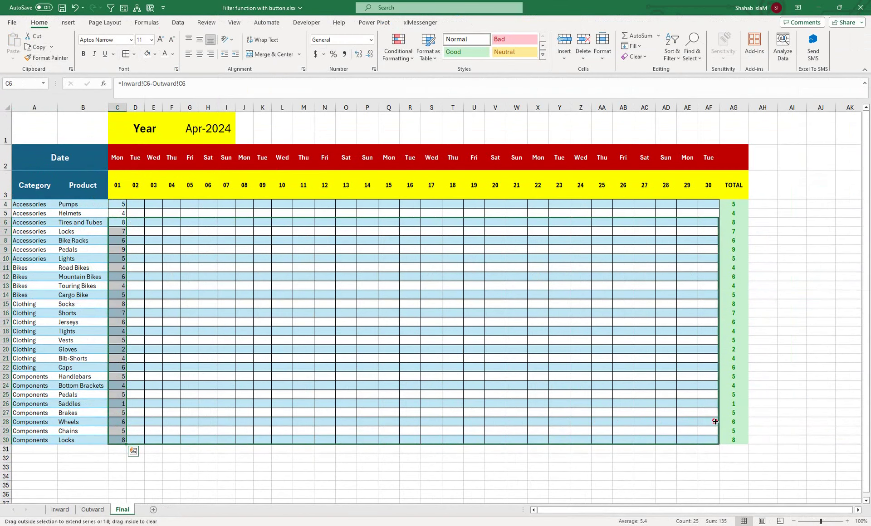
{"action": "left_click_drag", "start_coordinate": [687, 423], "coordinate": [710, 422]}
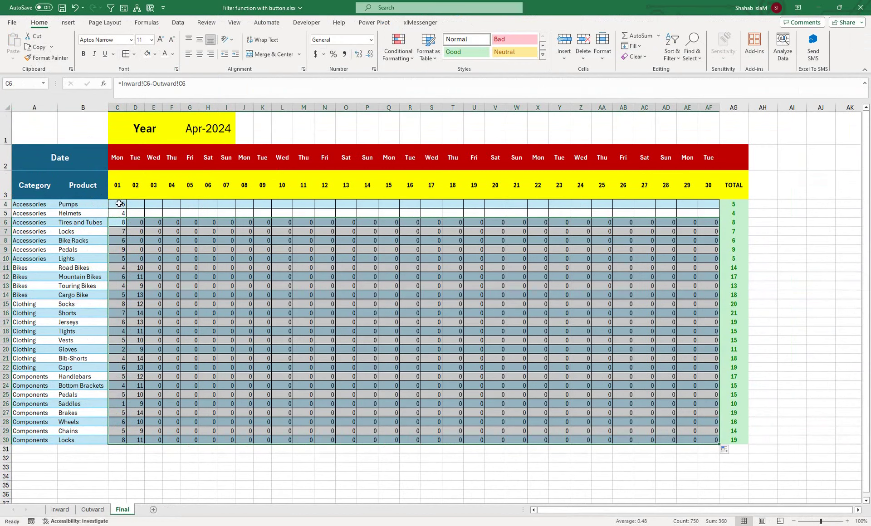
{"action": "mouse_move", "coordinate": [120, 202]}
{"action": "left_mouse_down"}
{"action": "mouse_move", "coordinate": [122, 213]}
{"action": "mouse_move", "coordinate": [694, 243]}
{"action": "mouse_move", "coordinate": [709, 233]}
{"action": "left_mouse_up"}
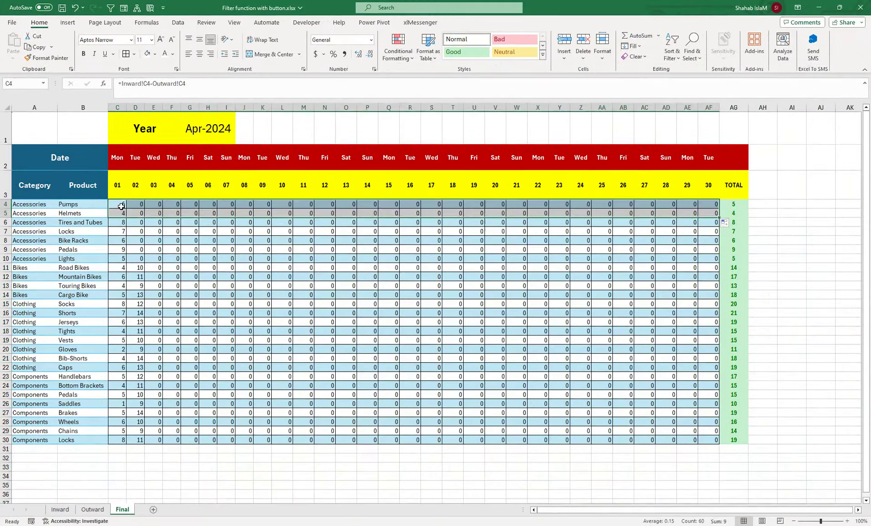
{"action": "left_click_drag", "start_coordinate": [120, 205], "coordinate": [706, 436]}
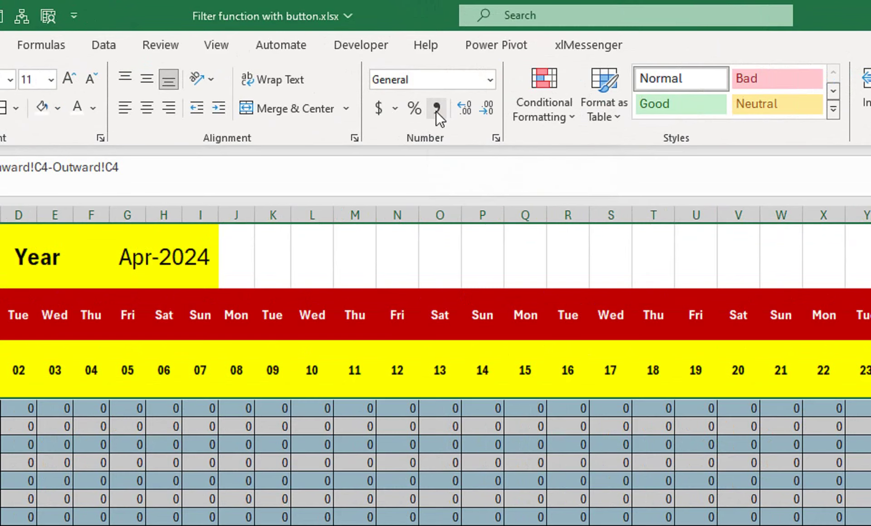
{"action": "left_click", "coordinate": [436, 111]}
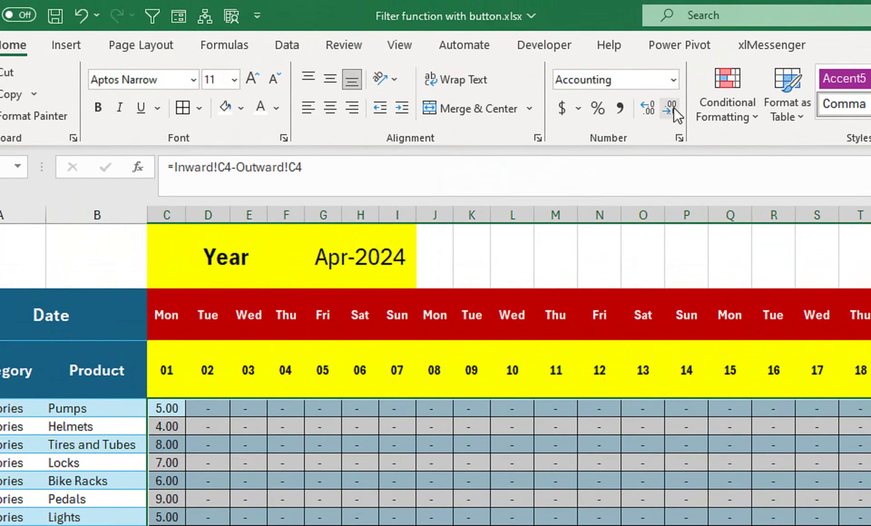
{"action": "left_click", "coordinate": [669, 80]}
{"action": "left_click", "coordinate": [669, 80]}
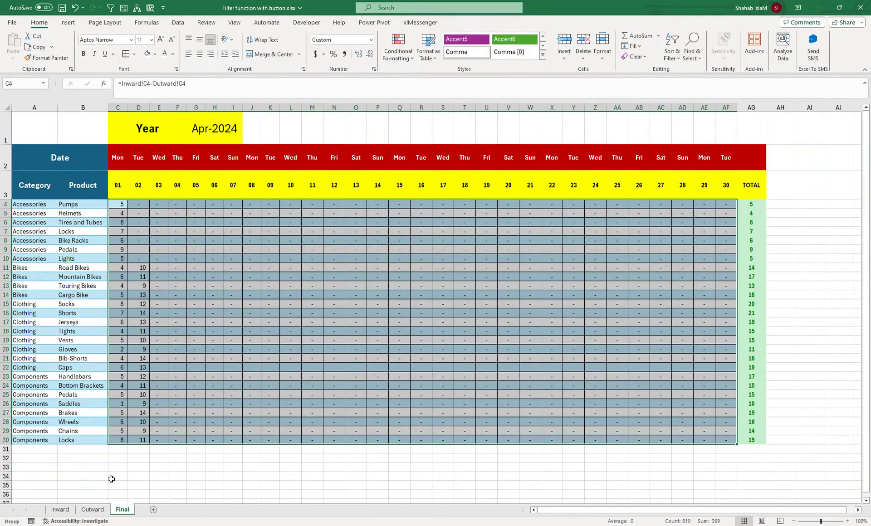
{"action": "left_click", "coordinate": [93, 510]}
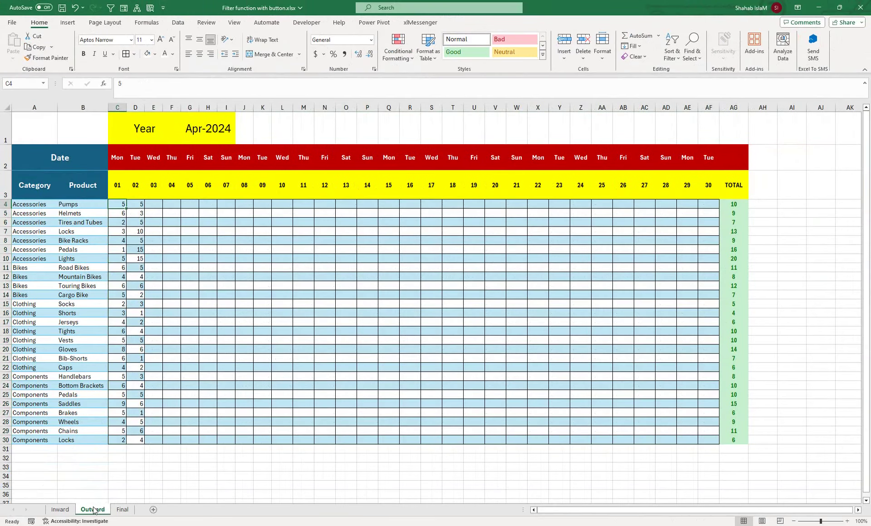
On Inward, set day-02 Helmets to 5, Tires and Tubes to 6, Locks to 14 and Pedals to 14
{"action": "left_click", "coordinate": [60, 510]}
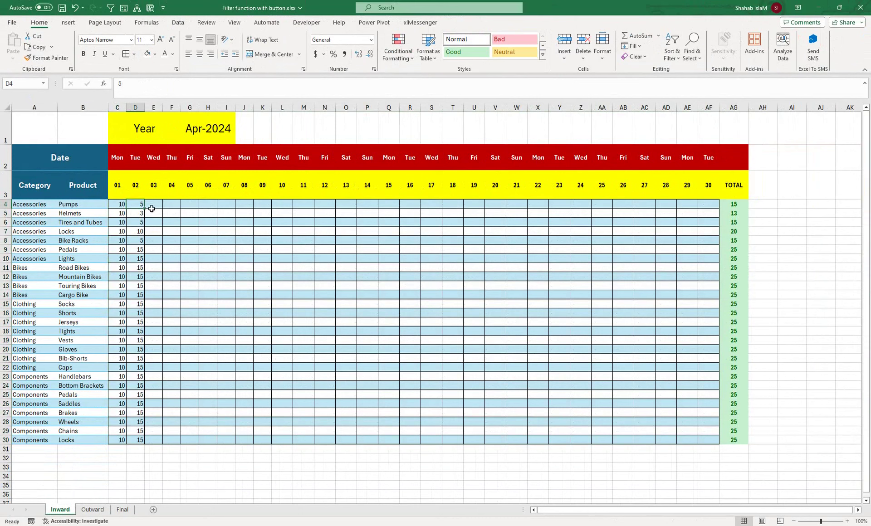
{"action": "type", "text": "2"}
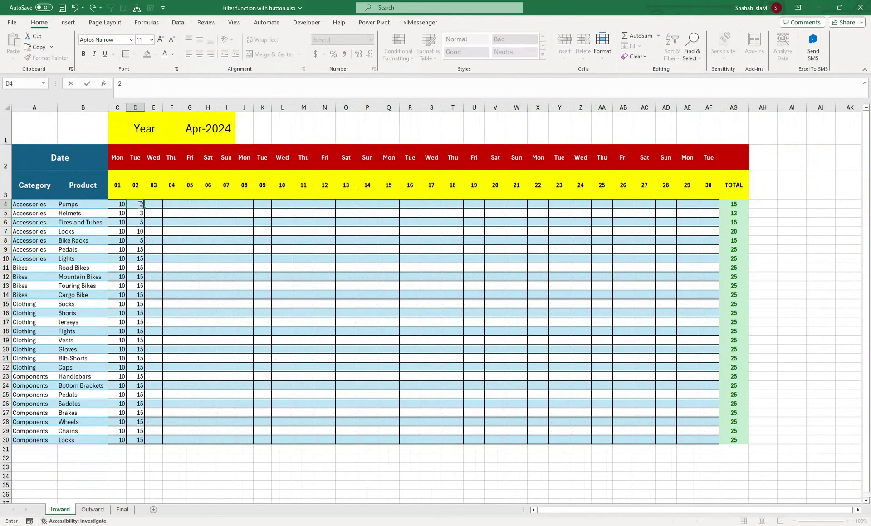
{"action": "key", "text": "Return"}
{"action": "key", "text": "ctrl+z"}
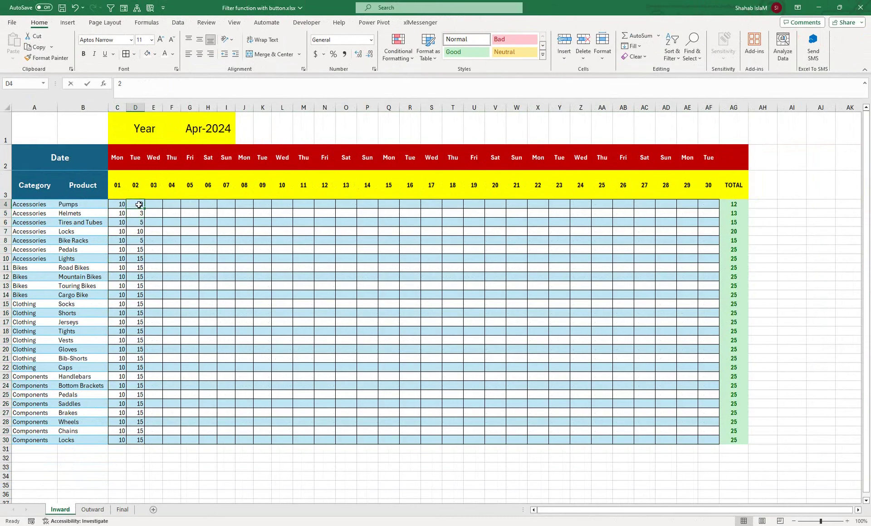
{"action": "key", "text": "Down"}
{"action": "type", "text": "5"}
{"action": "key", "text": "Return"}
{"action": "type", "text": "6"}
{"action": "key", "text": "Return"}
{"action": "type", "text": "14"}
{"action": "key", "text": "Return"}
{"action": "key", "text": "Return"}
{"action": "type", "text": "14"}
{"action": "key", "text": "Return"}
Look over the Outward and Inward sheets, then view the updated Final balances
{"action": "left_click", "coordinate": [93, 510]}
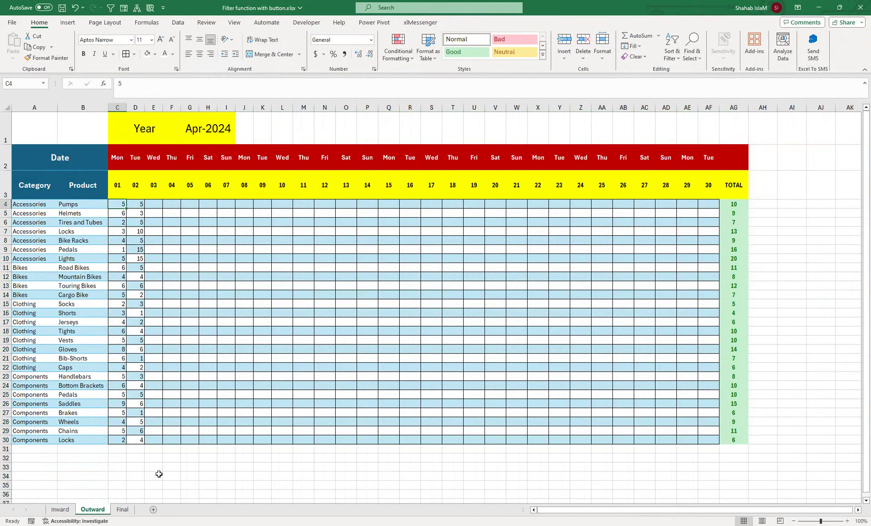
{"action": "left_click", "coordinate": [161, 251]}
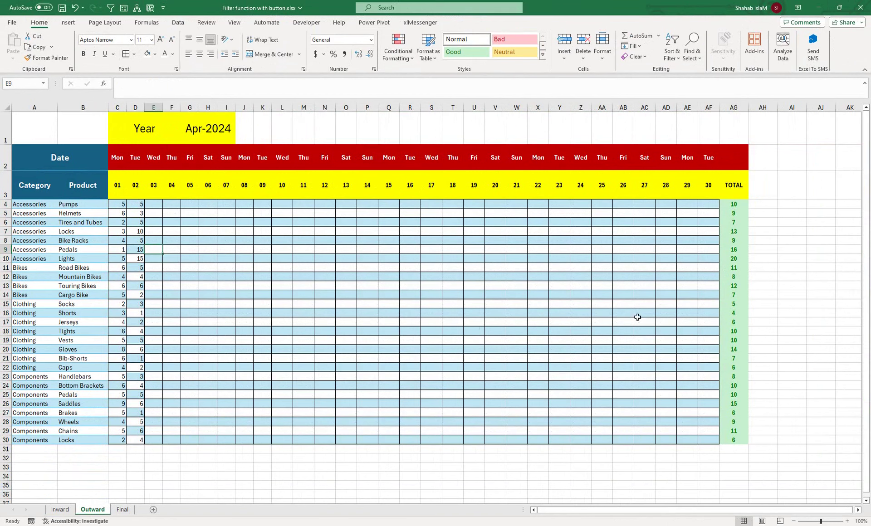
{"action": "left_click", "coordinate": [66, 510]}
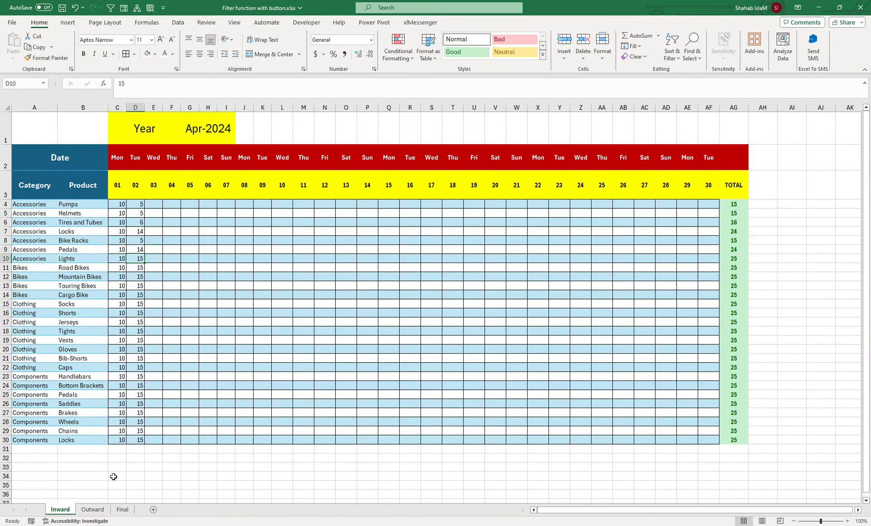
{"action": "left_click", "coordinate": [122, 508]}
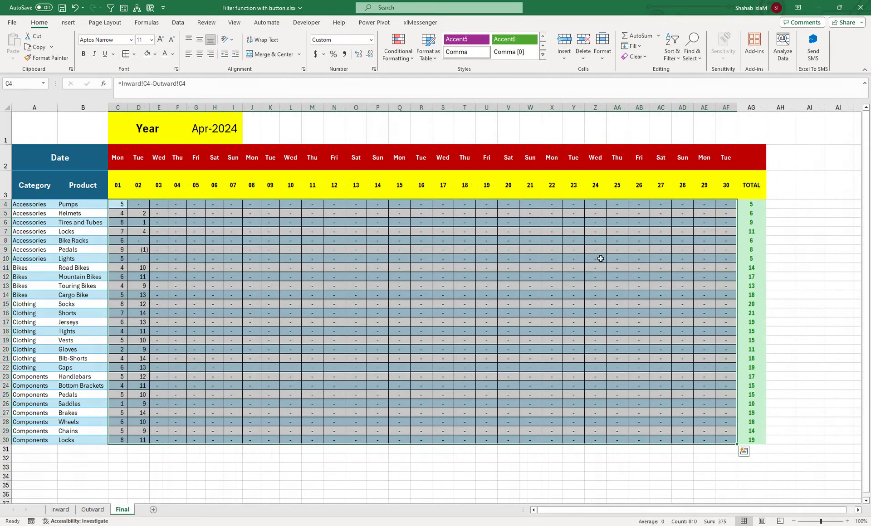
Lower Outward's day-02 Pedals quantity in D9 to 2 and review Final's Pedals balance of 12
{"action": "left_click", "coordinate": [542, 264]}
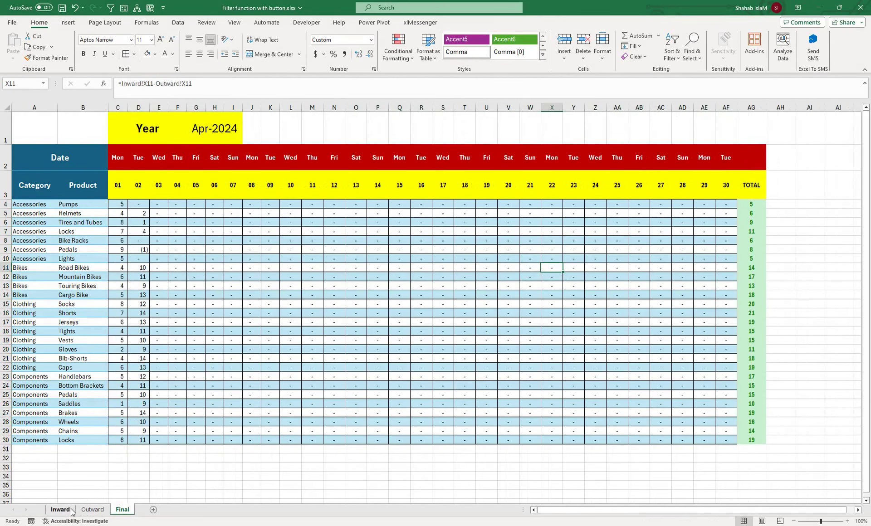
{"action": "left_click", "coordinate": [93, 509]}
{"action": "left_click", "coordinate": [138, 251]}
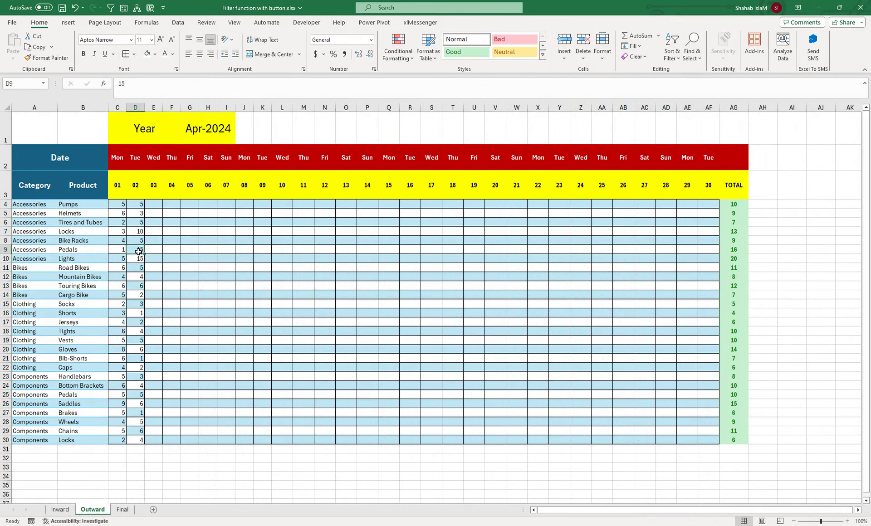
{"action": "key", "text": "F2"}
{"action": "type", "text": "20"}
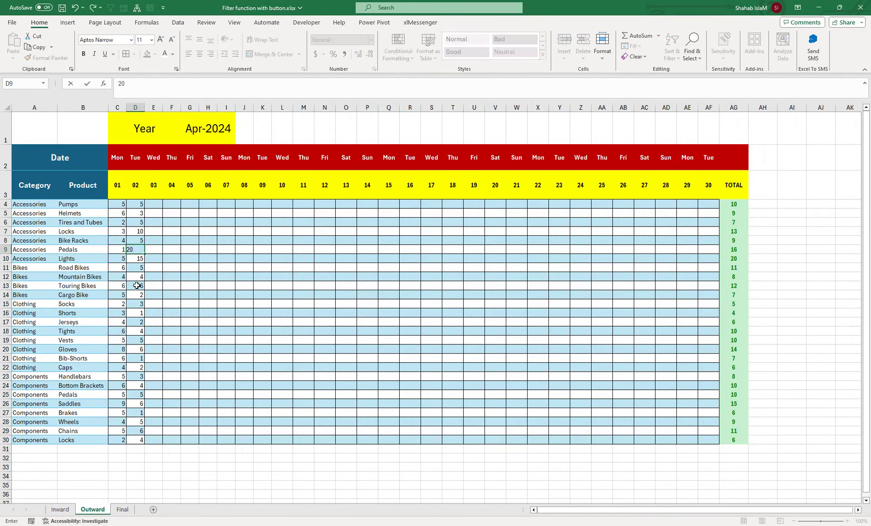
{"action": "key", "text": "Return"}
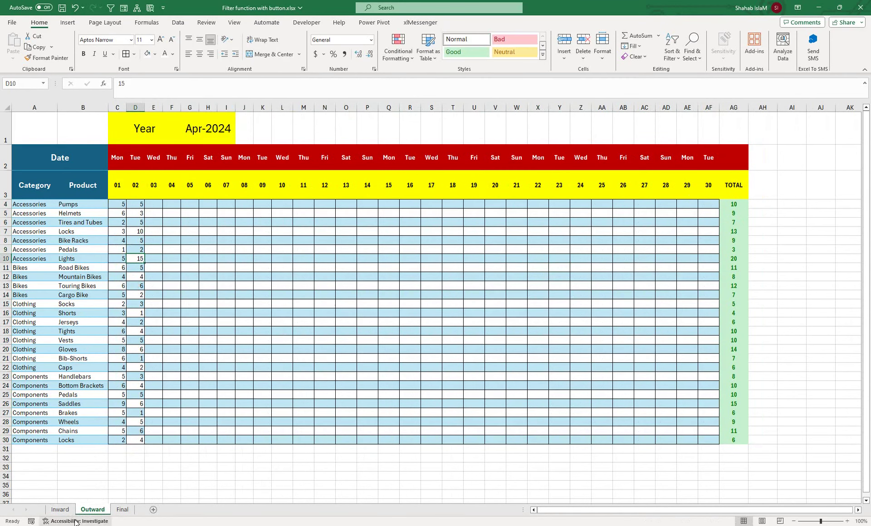
{"action": "left_click", "coordinate": [120, 509]}
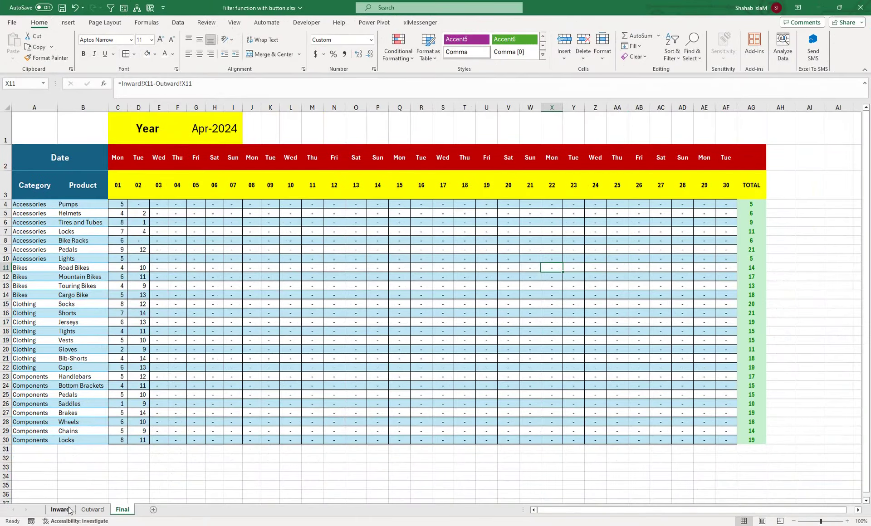
{"action": "left_click", "coordinate": [83, 511]}
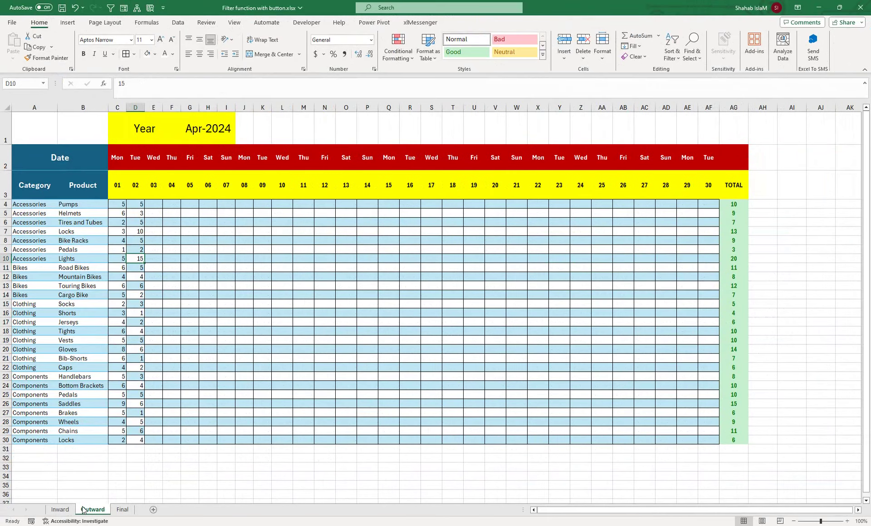
{"action": "left_click", "coordinate": [66, 510]}
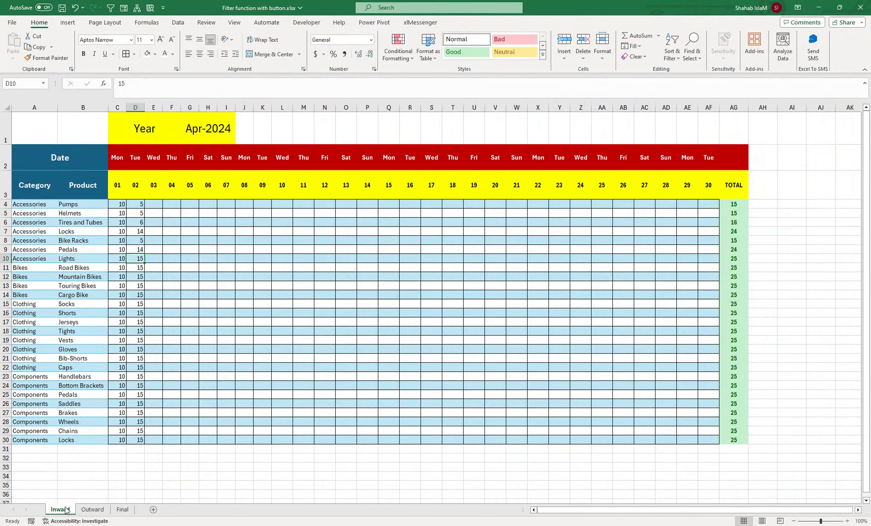
{"action": "left_click", "coordinate": [120, 510]}
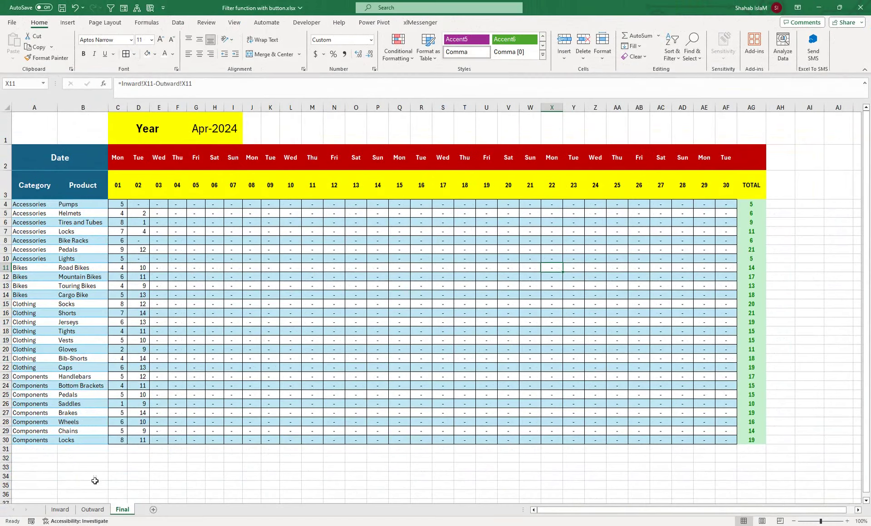
Compare the Outward and Final sheets, check C8, then return to the Inward sheet
{"action": "left_click", "coordinate": [93, 509]}
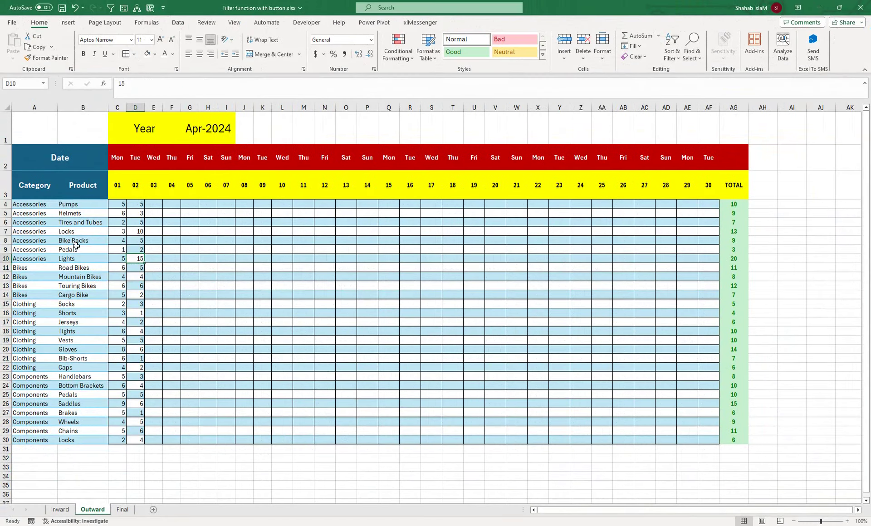
{"action": "left_click", "coordinate": [60, 509]}
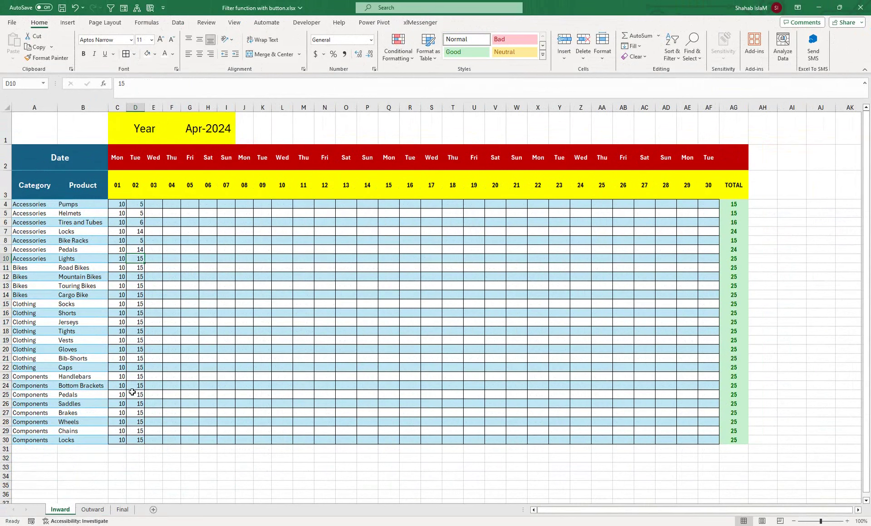
{"action": "left_click", "coordinate": [116, 241]}
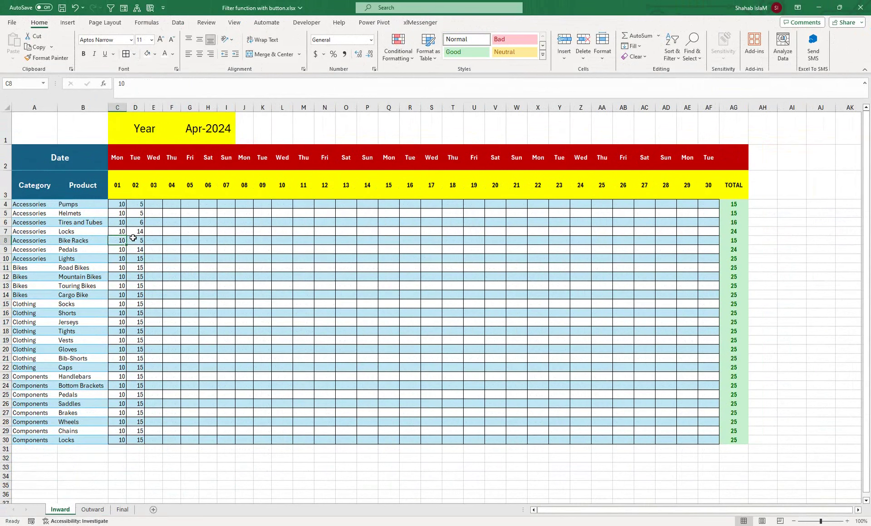
{"action": "left_click", "coordinate": [92, 509]}
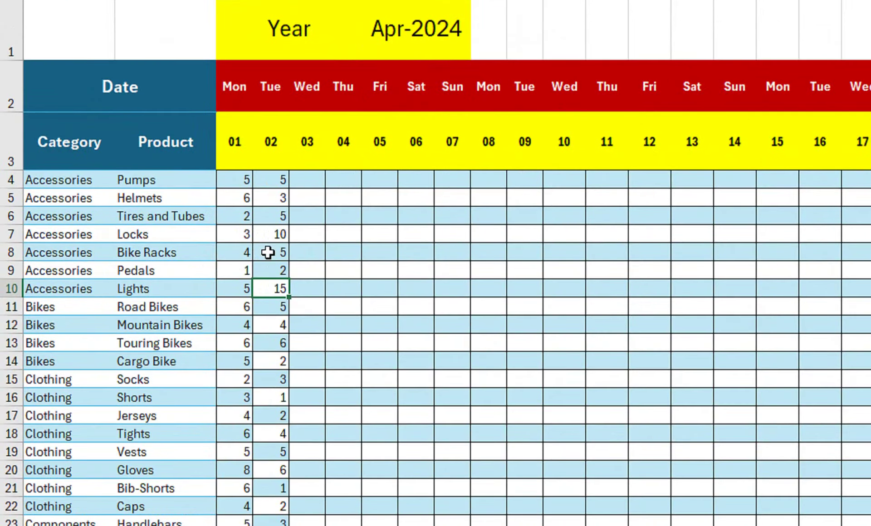
{"action": "key", "text": "ctrl+Page_Down"}
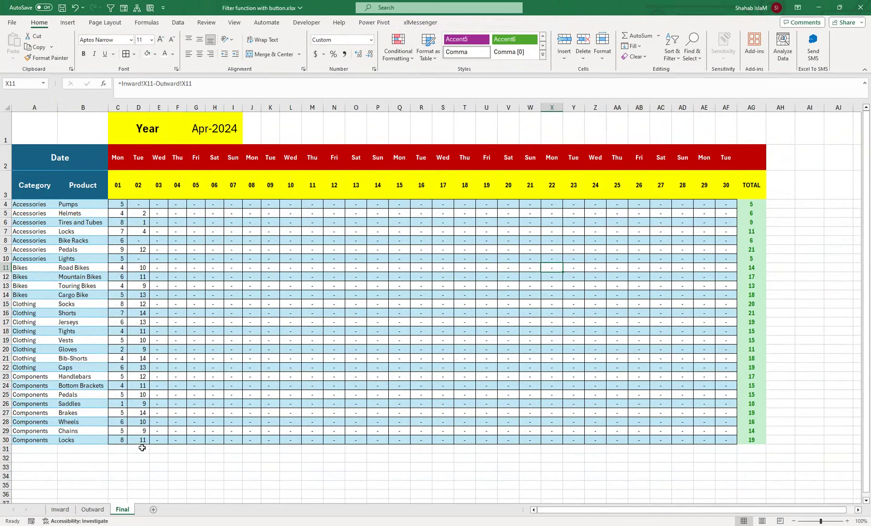
{"action": "left_click", "coordinate": [63, 509]}
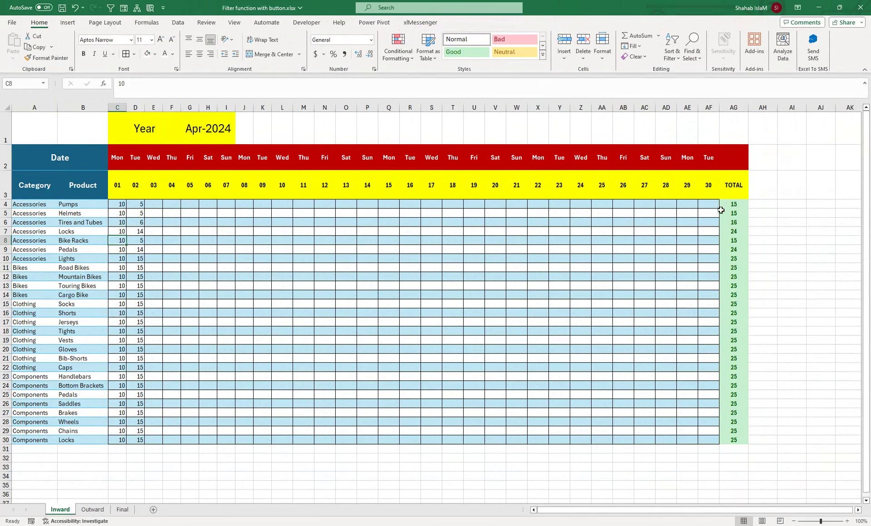
Rename the AG3 header to two-line 'INWARD TOTAL' and fit column AG to it
{"action": "left_click", "coordinate": [734, 184]}
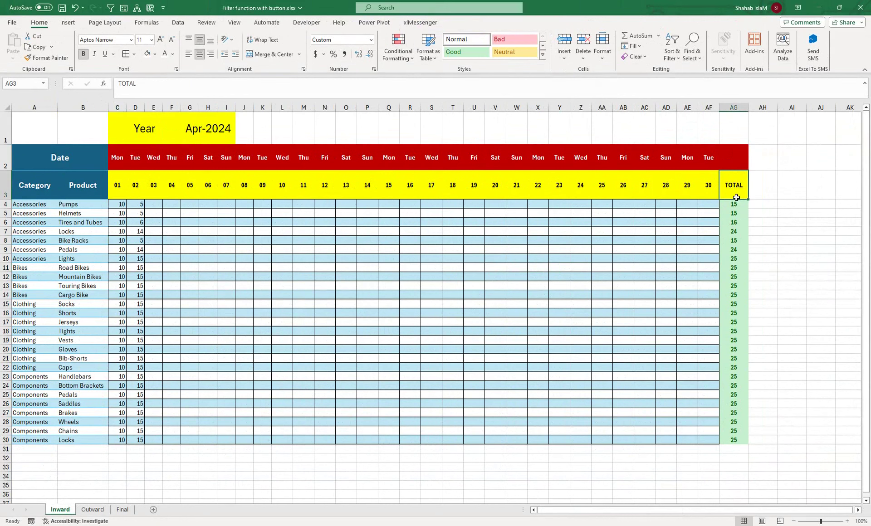
{"action": "double_click", "coordinate": [733, 184]}
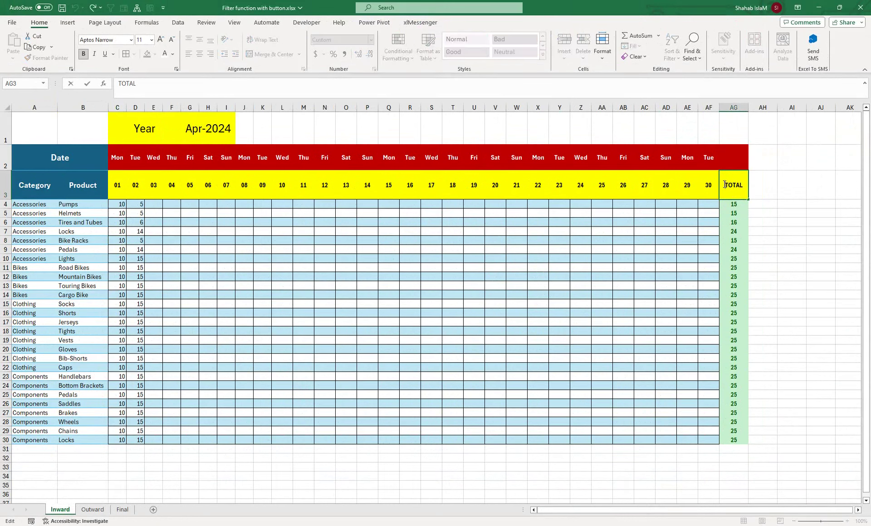
{"action": "key", "text": "alt+Return"}
{"action": "type", "text": "WA"}
{"action": "type", "text": "RD"}
{"action": "left_click", "coordinate": [751, 212]}
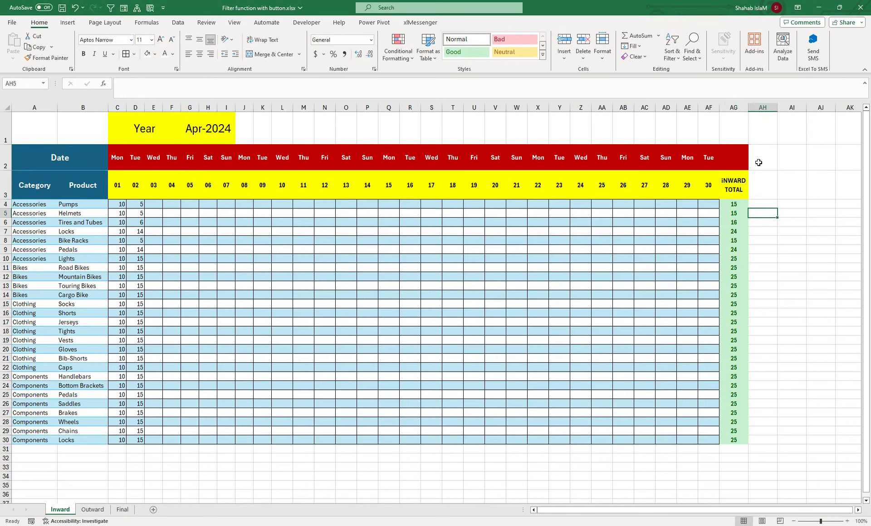
{"action": "left_click_drag", "start_coordinate": [748, 107], "coordinate": [755, 108]}
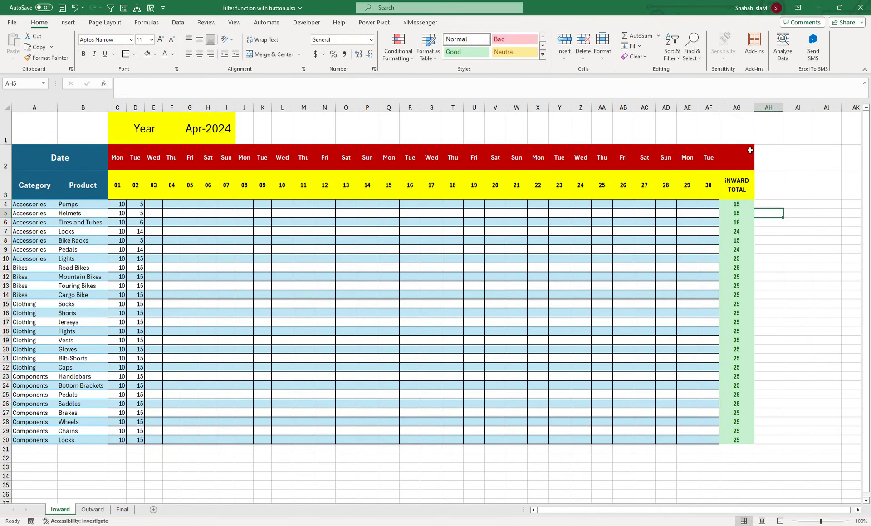
{"action": "left_click", "coordinate": [768, 108]}
{"action": "double_click", "coordinate": [754, 108]}
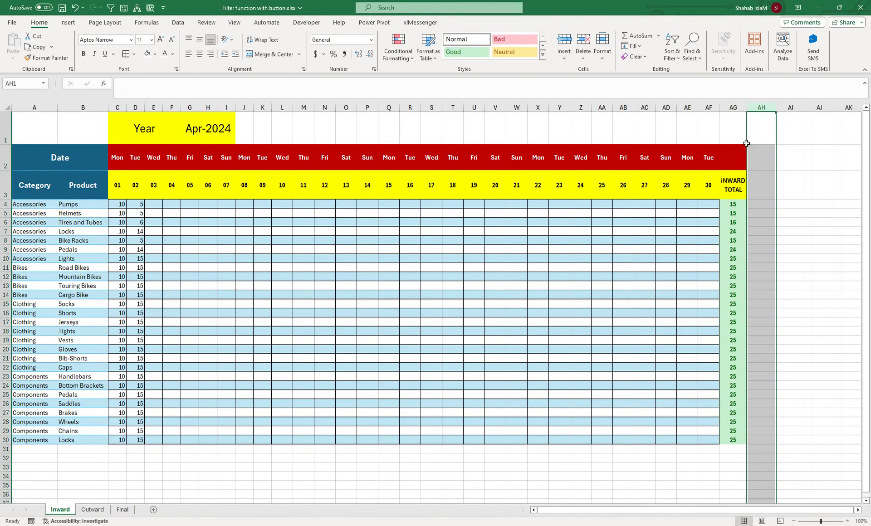
{"action": "double_click", "coordinate": [723, 180]}
{"action": "key", "text": "BackSpace"}
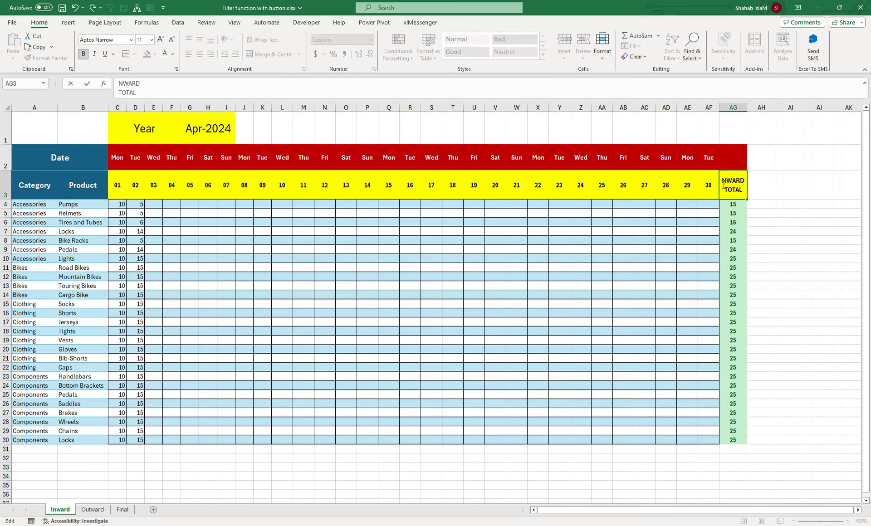
{"action": "type", "text": "I"}
{"action": "key", "text": "Return"}
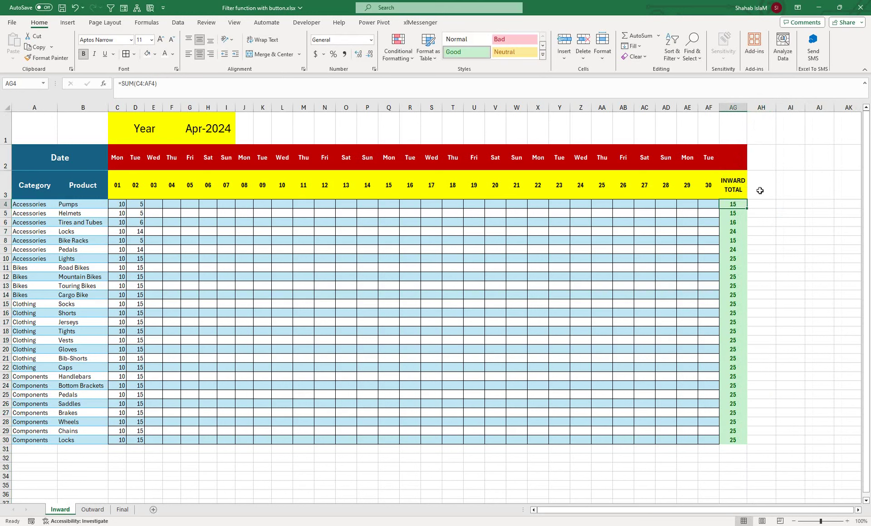
Enter the 'OUTWARD TOTAL' header in AH3 and widen column AH
{"action": "left_click", "coordinate": [759, 191]}
{"action": "type", "text": "out"}
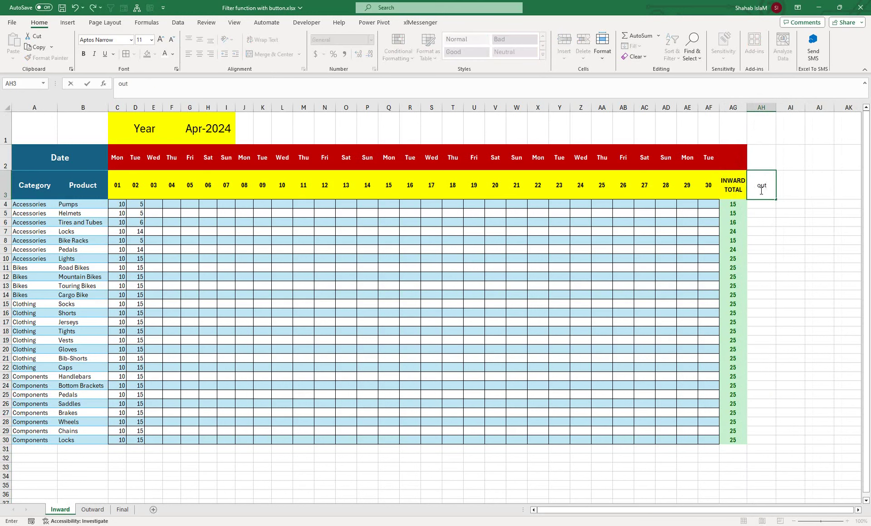
{"action": "type", "text": "OUT"}
{"action": "type", "text": "WARD"}
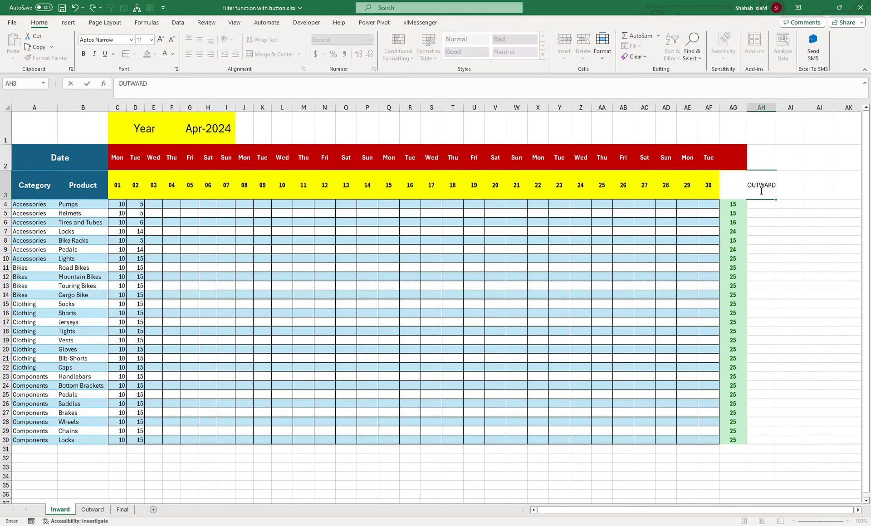
{"action": "key", "text": "alt"}
{"action": "type", "text": "TOTAL"}
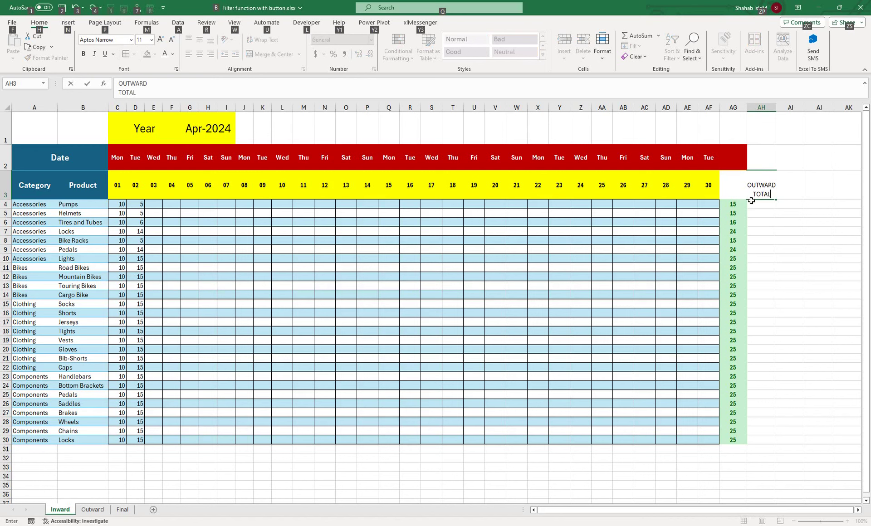
{"action": "key", "text": "Return"}
{"action": "key", "text": "Return"}
{"action": "left_click_drag", "start_coordinate": [775, 108], "coordinate": [783, 108]}
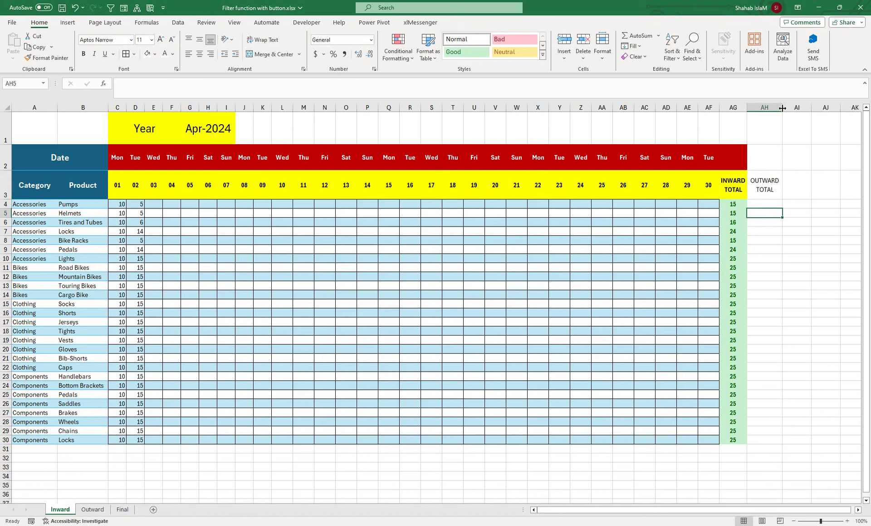
Type the 'FINAL' header into AI3
{"action": "left_click", "coordinate": [791, 181]}
{"action": "type", "text": "fINAL"}
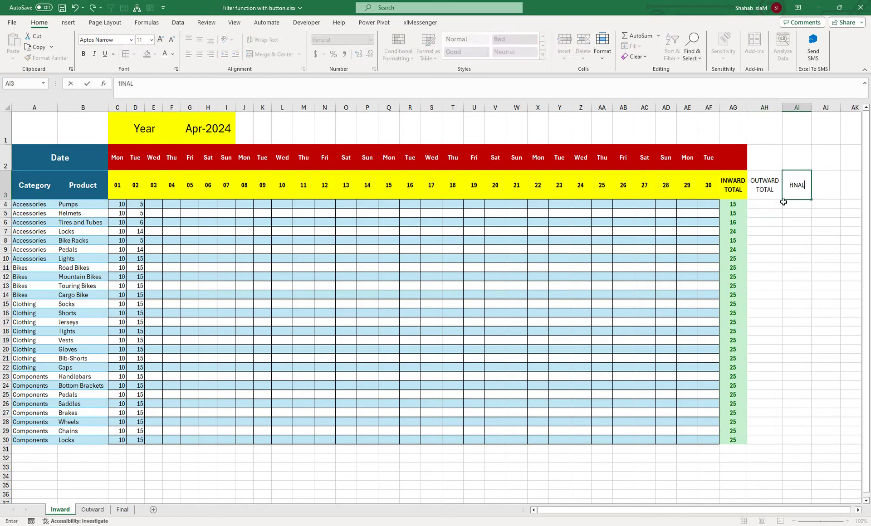
{"action": "key", "text": "BackSpace"}
{"action": "key", "text": "BackSpace"}
{"action": "key", "text": "BackSpace"}
{"action": "type", "text": "NA"}
Merge and centre AG2:AI2 above the three total headers
{"action": "left_click", "coordinate": [736, 154]}
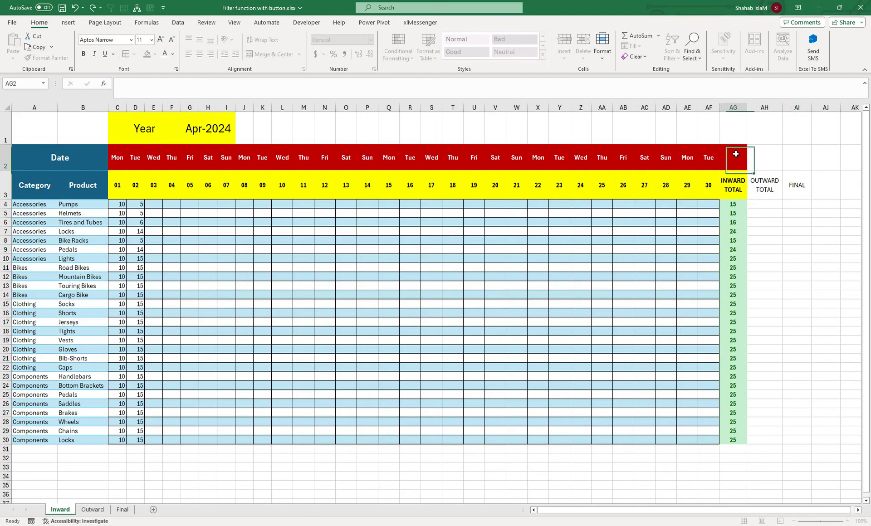
{"action": "left_click_drag", "start_coordinate": [736, 154], "coordinate": [803, 159]}
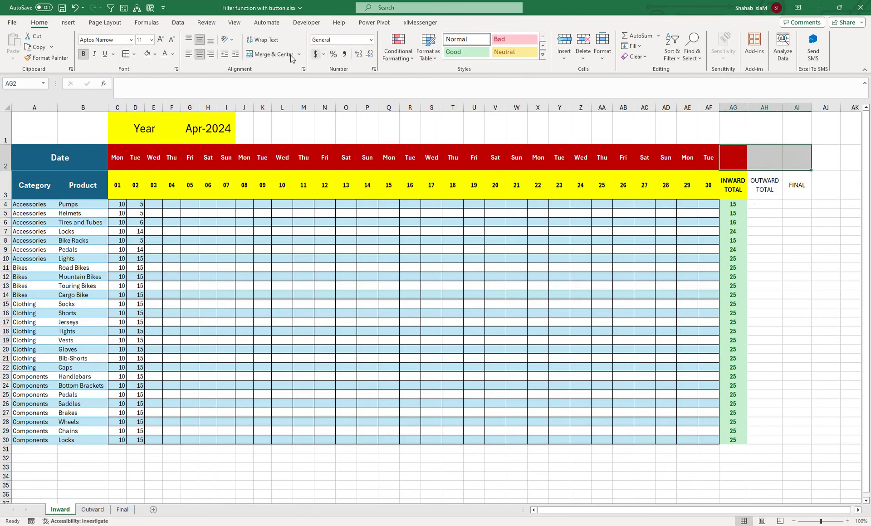
{"action": "left_click", "coordinate": [271, 59]}
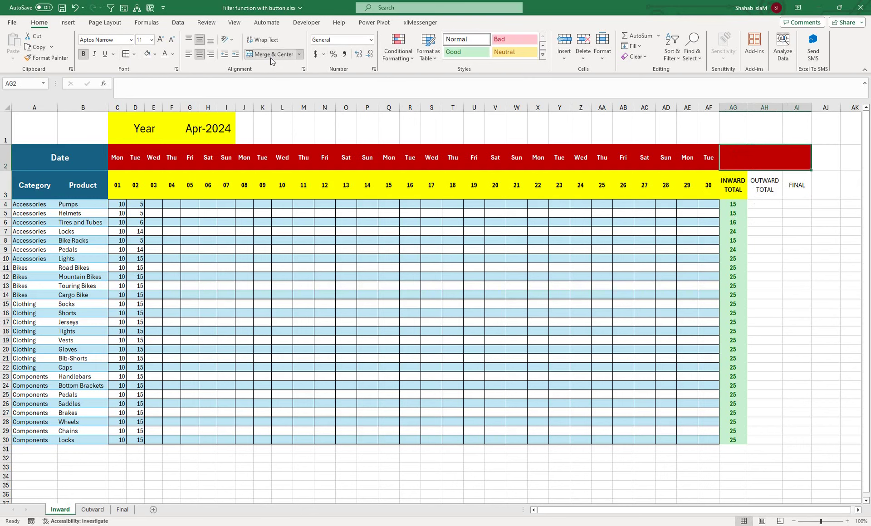
Fill AG3:AI3 red with white text and make columns AG to AI equally wide
{"action": "left_click_drag", "start_coordinate": [734, 190], "coordinate": [797, 190]}
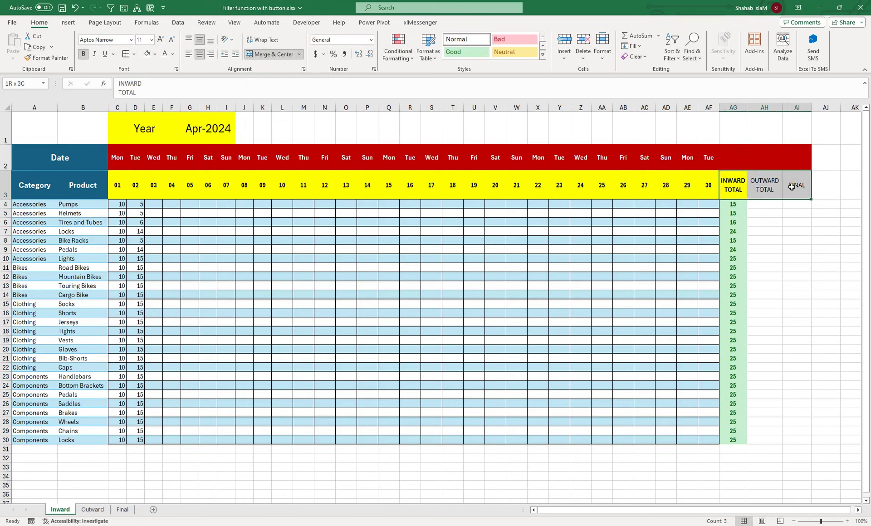
{"action": "left_click", "coordinate": [155, 54]}
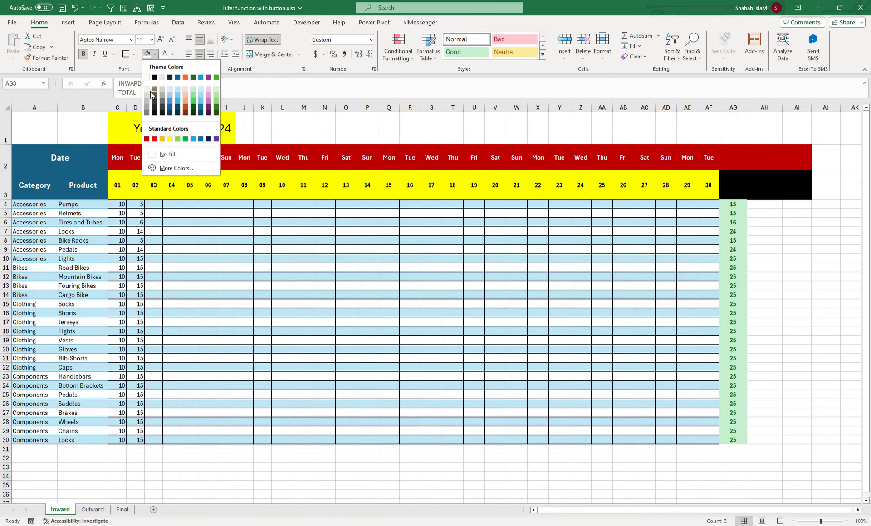
{"action": "left_click", "coordinate": [155, 139]}
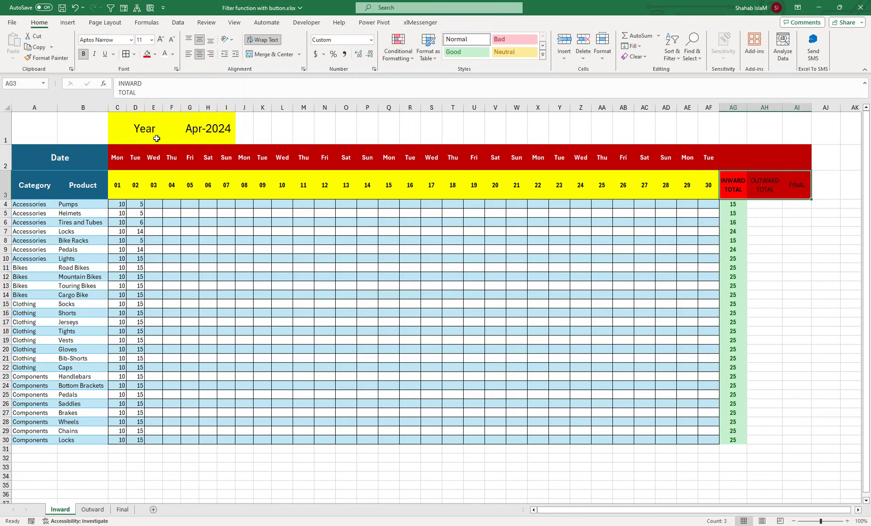
{"action": "left_click", "coordinate": [164, 53]}
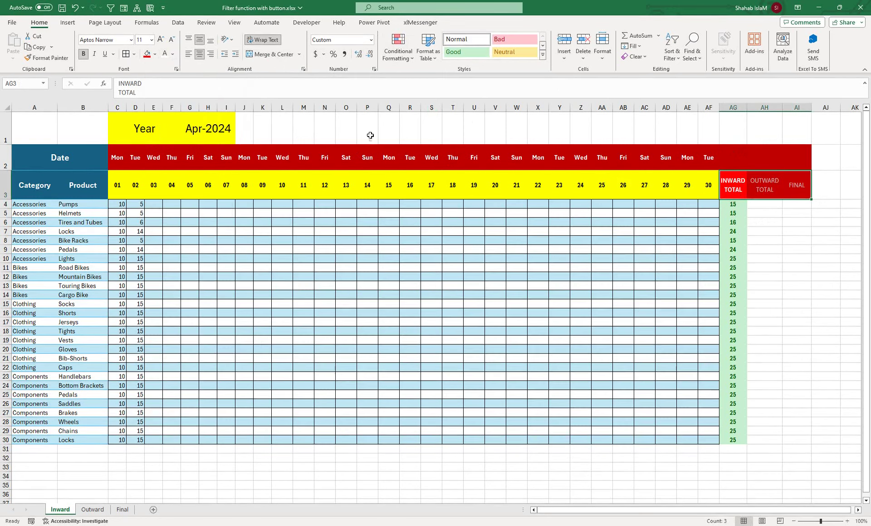
{"action": "left_click_drag", "start_coordinate": [762, 109], "coordinate": [792, 108]}
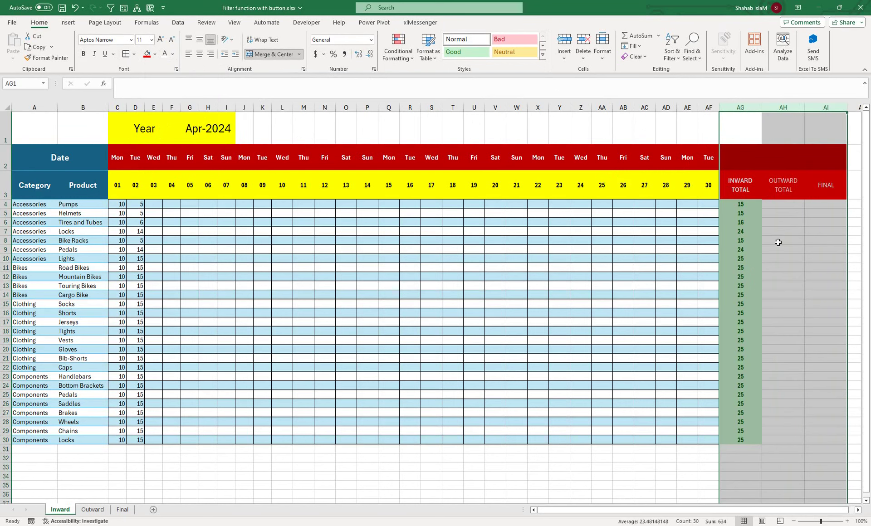
Raise the font size of the inward totals AG4:AG30 to 14
{"action": "left_click_drag", "start_coordinate": [743, 205], "coordinate": [727, 432]}
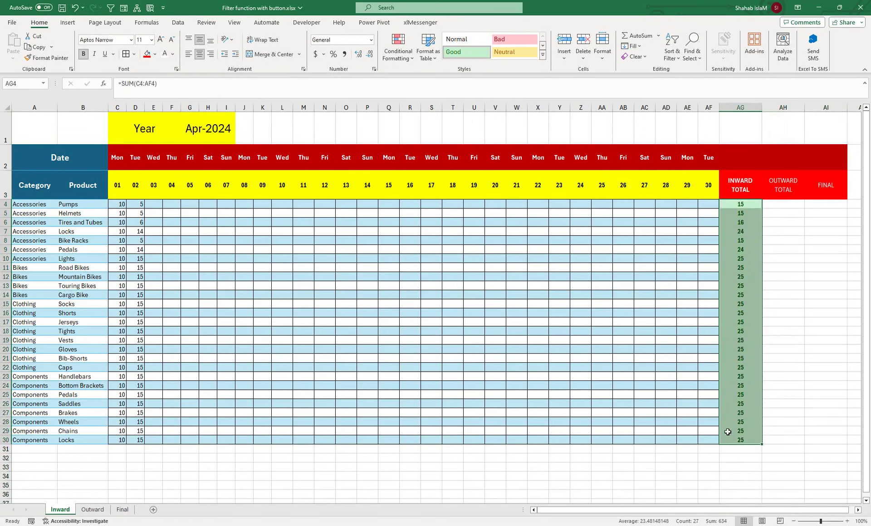
{"action": "left_click", "coordinate": [161, 41]}
{"action": "left_click", "coordinate": [161, 41]}
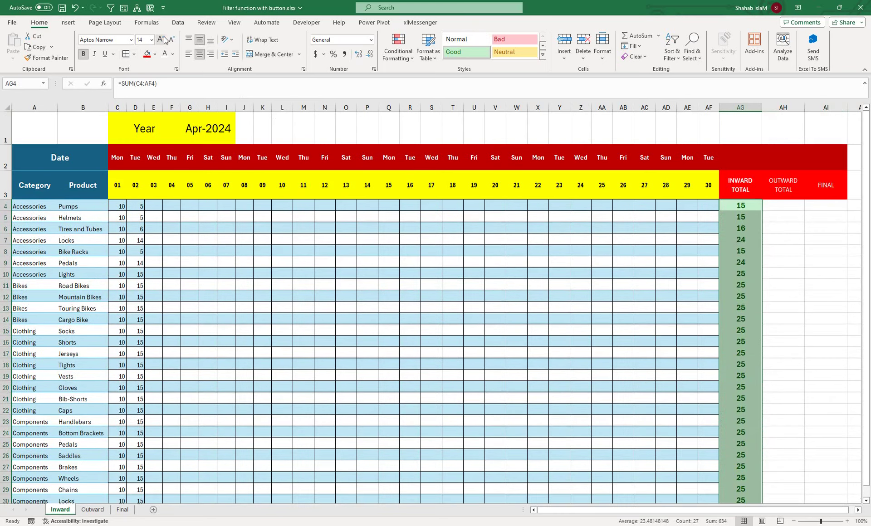
{"action": "left_click", "coordinate": [787, 208]}
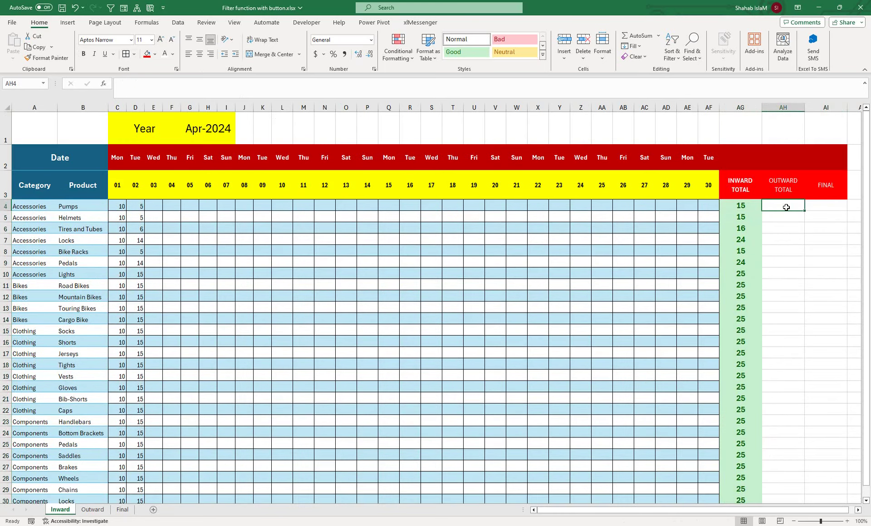
Enter =Outward!AG4 in AH4 and fill it down for every product
{"action": "type", "text": "="}
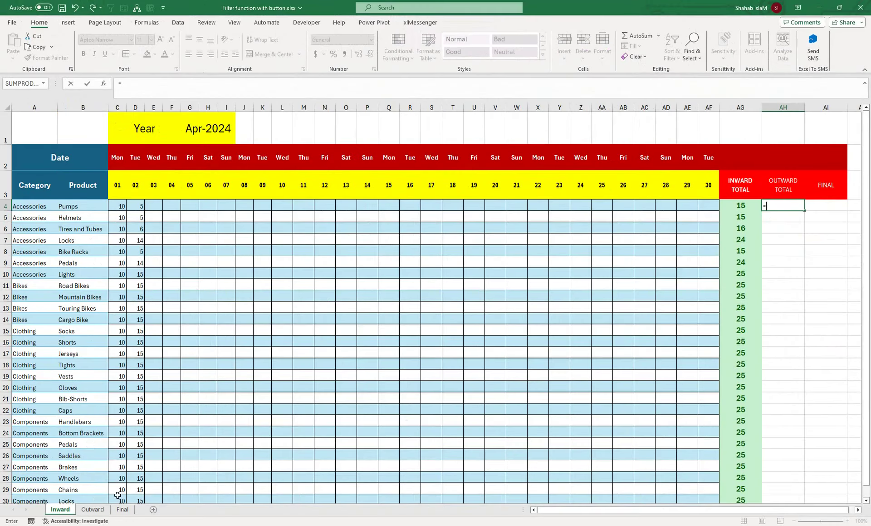
{"action": "left_click", "coordinate": [93, 510]}
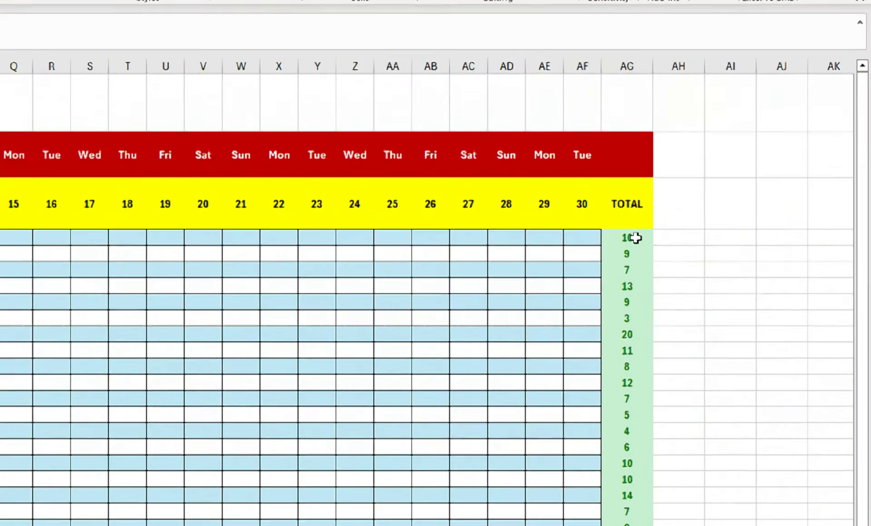
{"action": "left_click", "coordinate": [734, 204]}
{"action": "key", "text": "Return"}
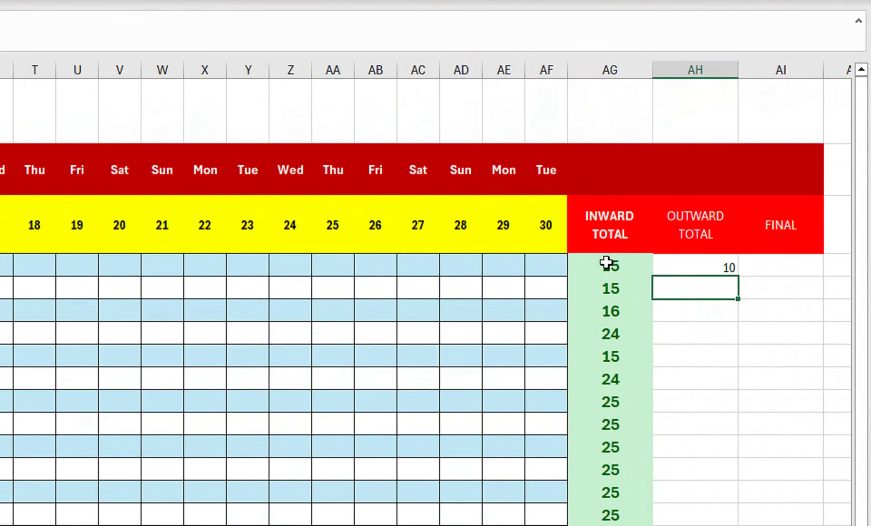
{"action": "left_click", "coordinate": [726, 262]}
{"action": "double_click", "coordinate": [740, 278]}
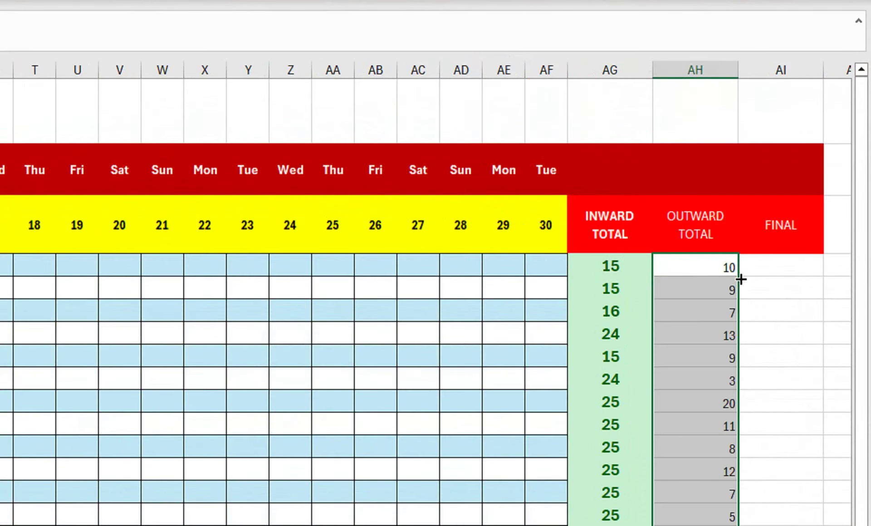
{"action": "key", "text": "Left"}
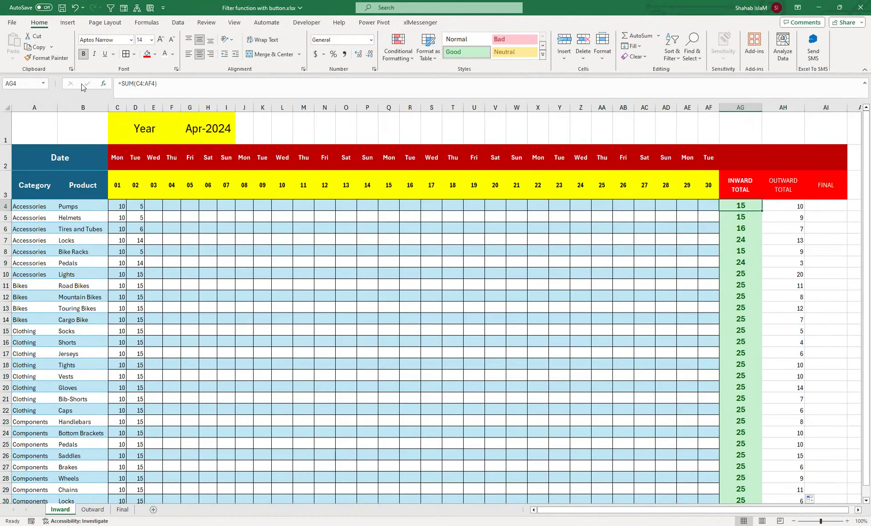
Copy AG4's formatting onto AH4:AI30 with Format Painter
{"action": "left_click", "coordinate": [48, 58]}
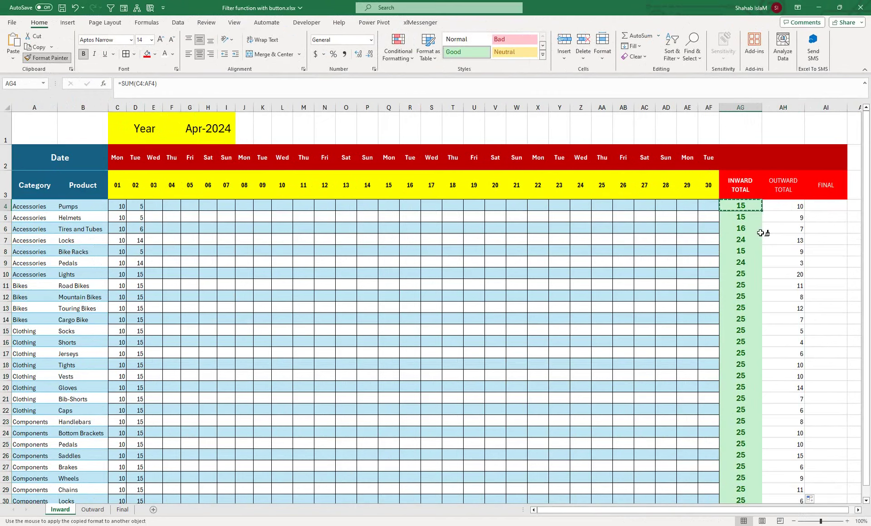
{"action": "left_click_drag", "start_coordinate": [786, 207], "coordinate": [839, 470]}
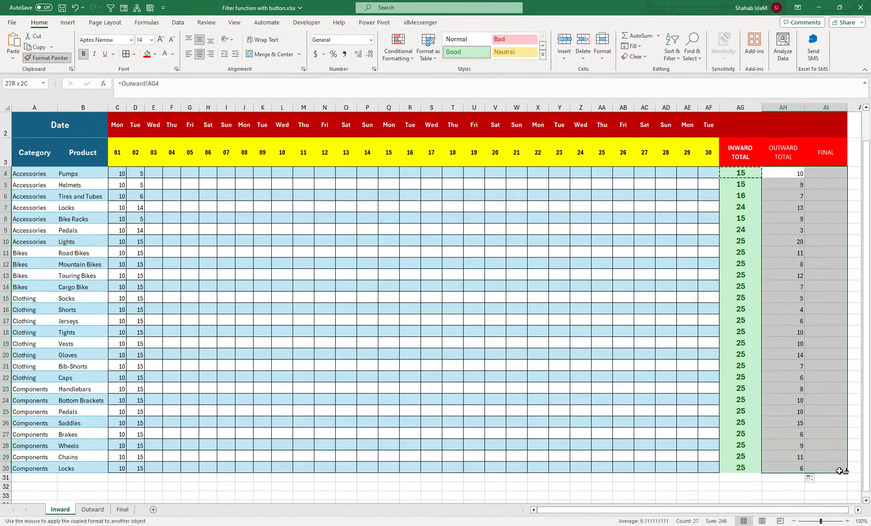
{"action": "left_click_drag", "start_coordinate": [797, 230], "coordinate": [802, 105]}
{"action": "left_click", "coordinate": [788, 211]}
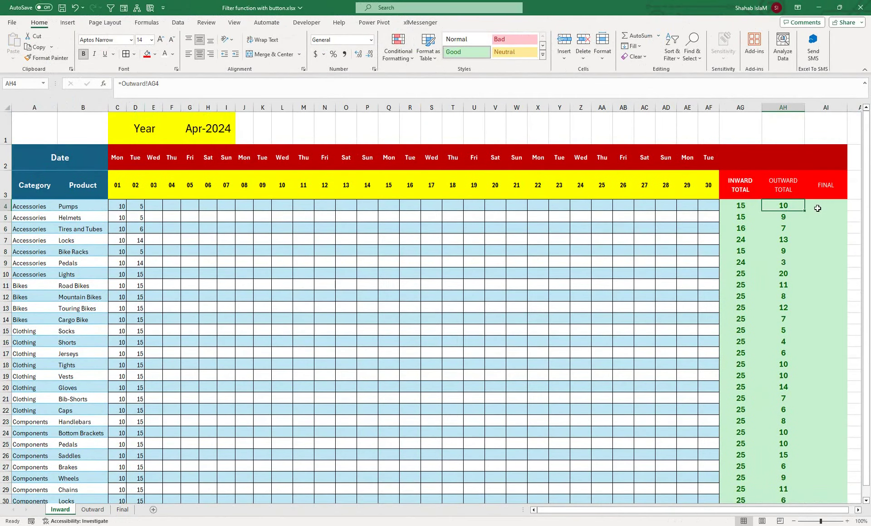
Enter =AG4-AH4 in AI4 and fill it down for every product
{"action": "left_click", "coordinate": [93, 510]}
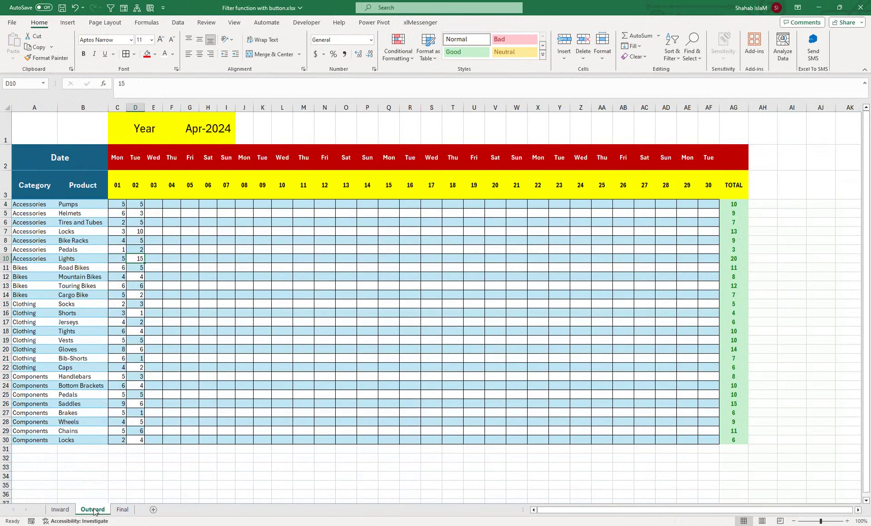
{"action": "left_click", "coordinate": [60, 510]}
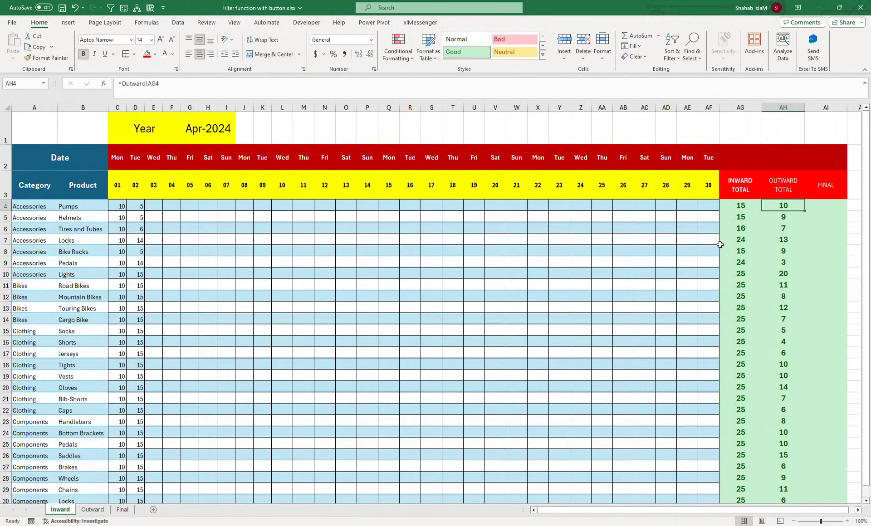
{"action": "left_click", "coordinate": [821, 204]}
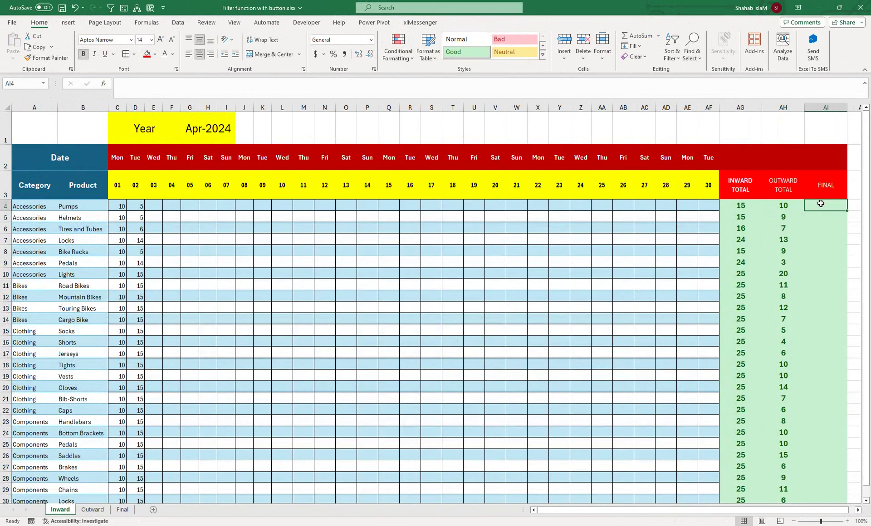
{"action": "type", "text": "="}
{"action": "left_click", "coordinate": [746, 208]}
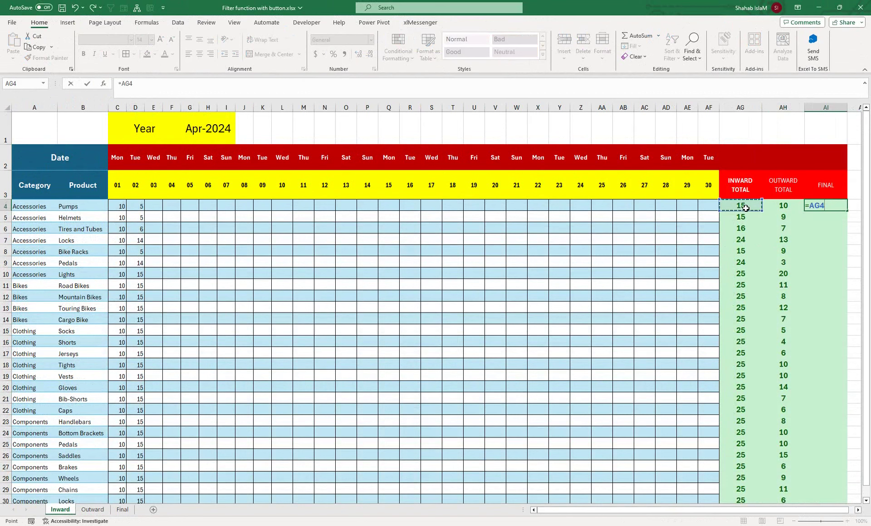
{"action": "type", "text": "-"}
{"action": "left_click", "coordinate": [794, 210]}
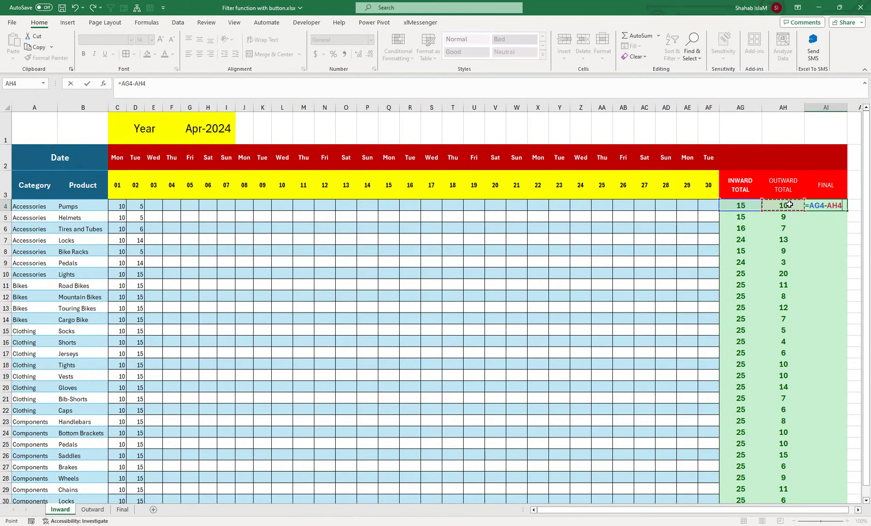
{"action": "key", "text": "Return"}
{"action": "left_click", "coordinate": [826, 208]}
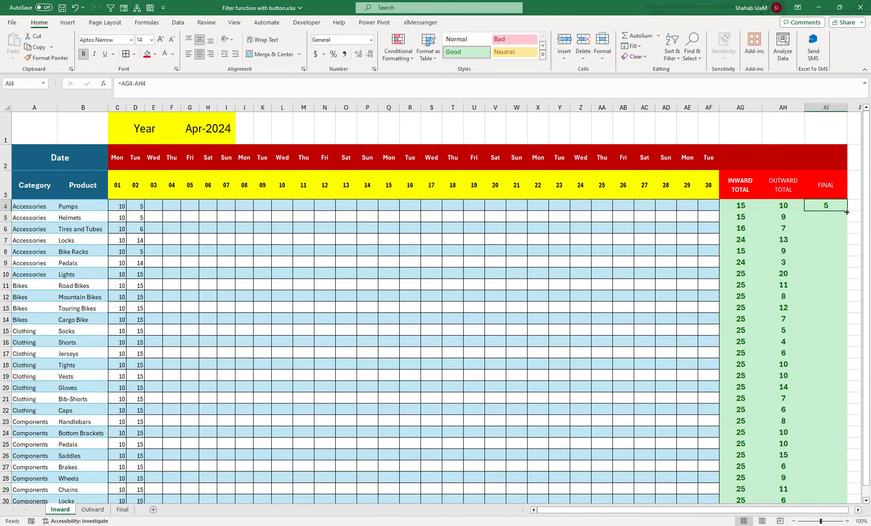
{"action": "double_click", "coordinate": [847, 211]}
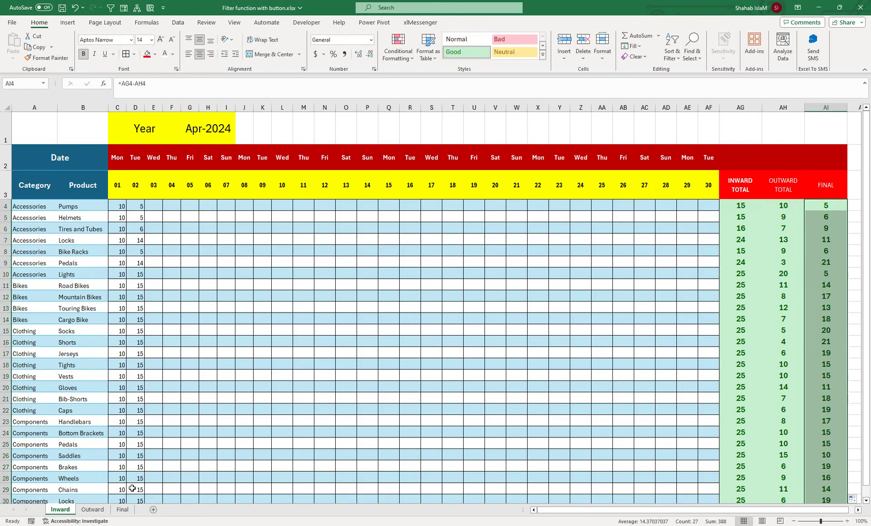
Check against the Final sheet, then put All Borders around AG4:AI30
{"action": "left_click", "coordinate": [123, 509]}
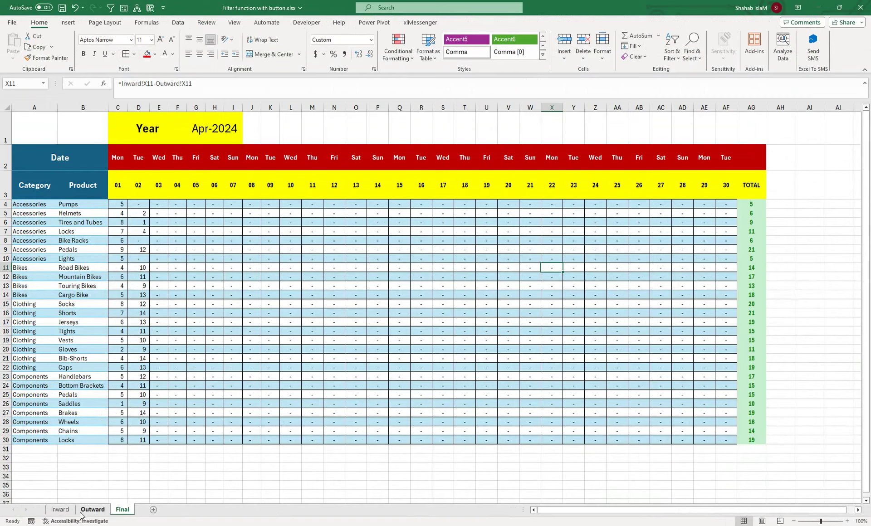
{"action": "left_click", "coordinate": [60, 509]}
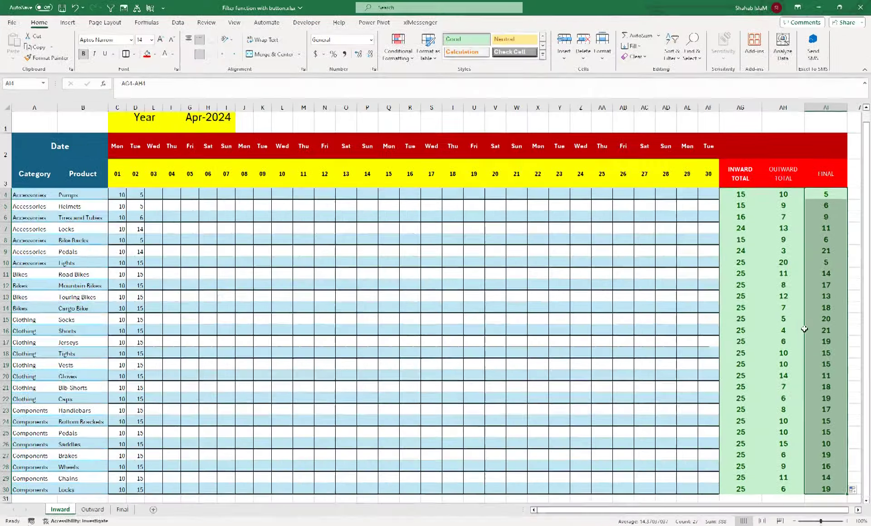
{"action": "left_click", "coordinate": [783, 330]}
{"action": "left_click_drag", "start_coordinate": [743, 198], "coordinate": [822, 487]}
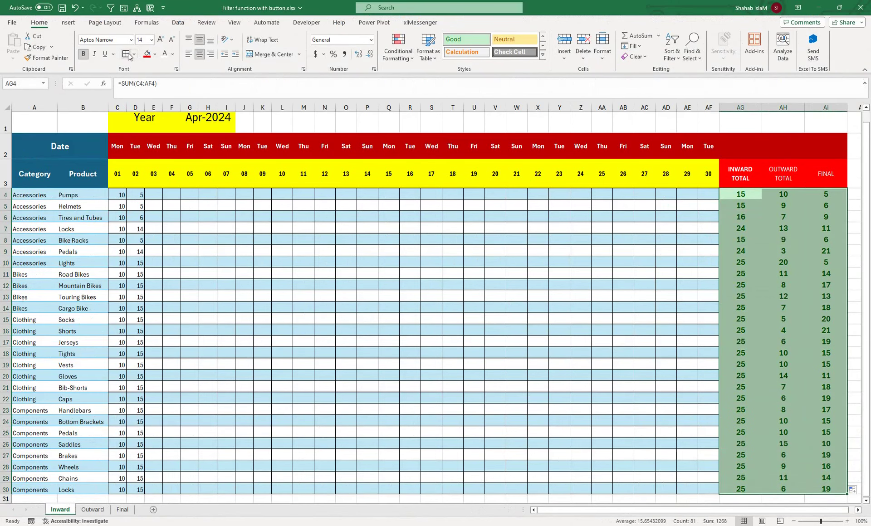
{"action": "left_click", "coordinate": [490, 284]}
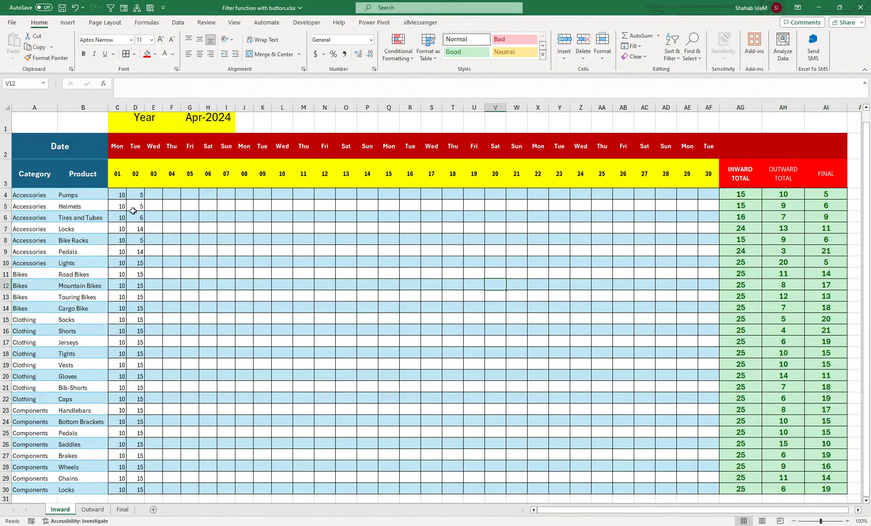
{"action": "left_click", "coordinate": [96, 509]}
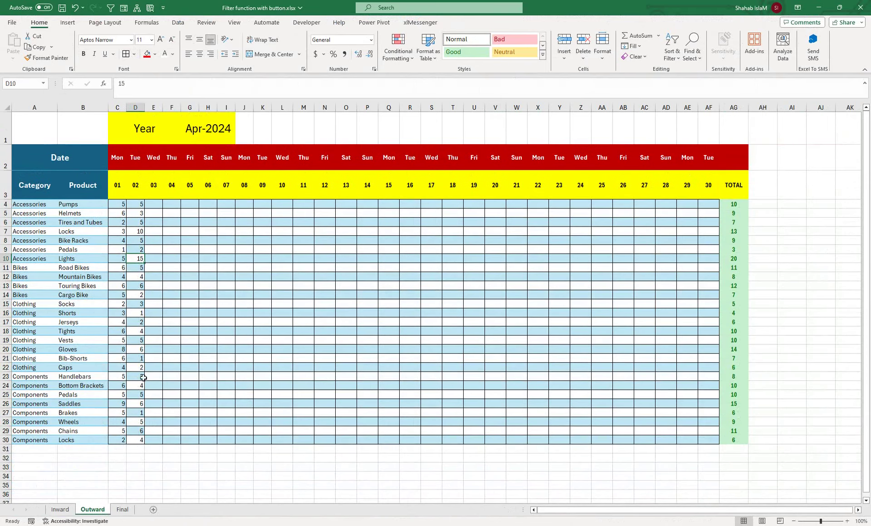
{"action": "left_click", "coordinate": [67, 508]}
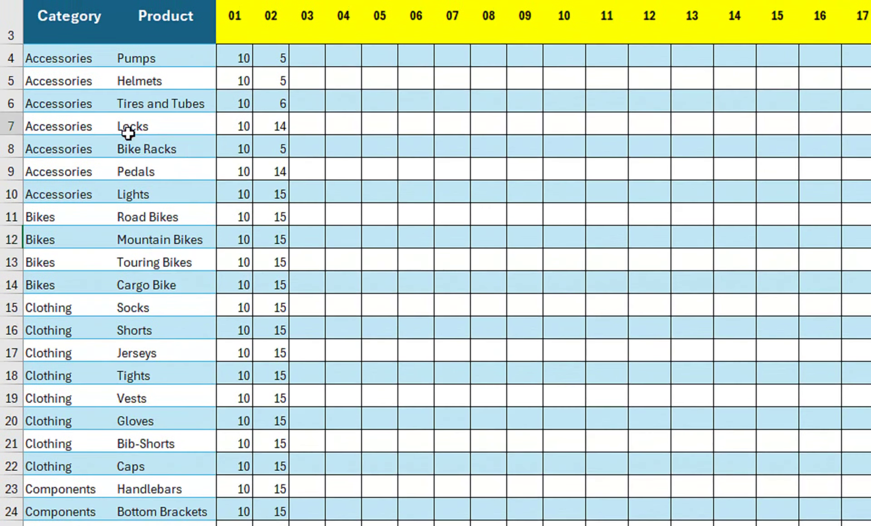
{"action": "left_click_drag", "start_coordinate": [175, 127], "coordinate": [170, 146]}
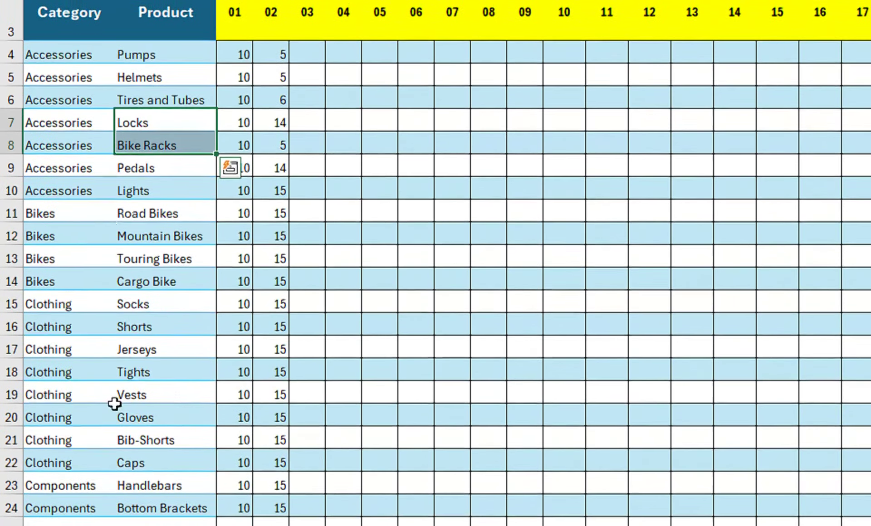
{"action": "left_click", "coordinate": [129, 455]}
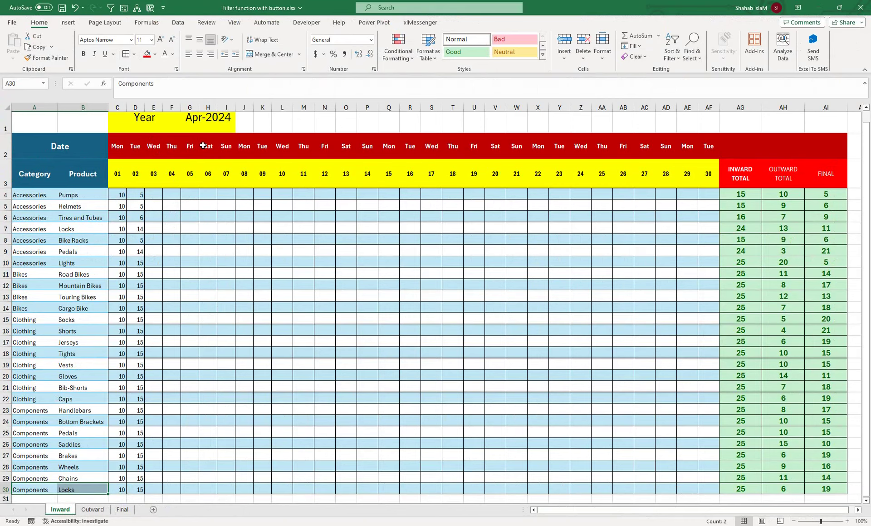
Undo the last change and unmerge the Year/month header cells C1:I1
{"action": "key", "text": "ctrl+z"}
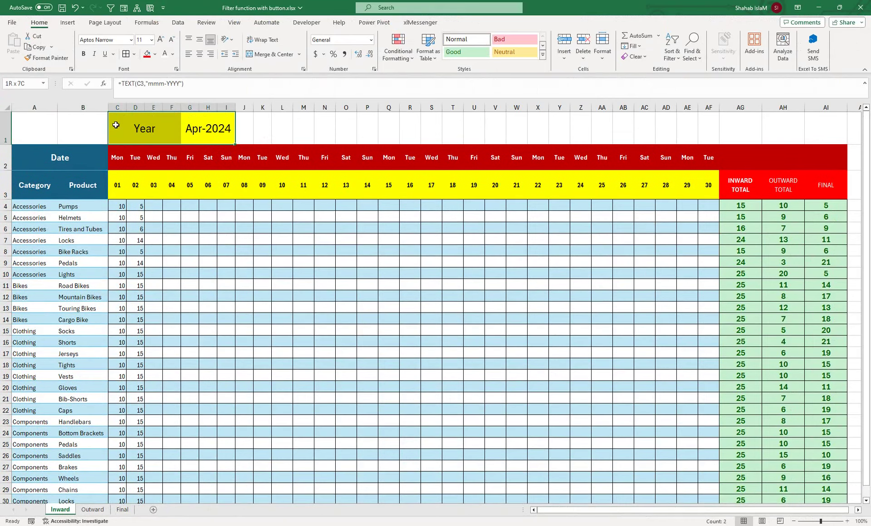
{"action": "left_click_drag", "start_coordinate": [112, 124], "coordinate": [41, 120]}
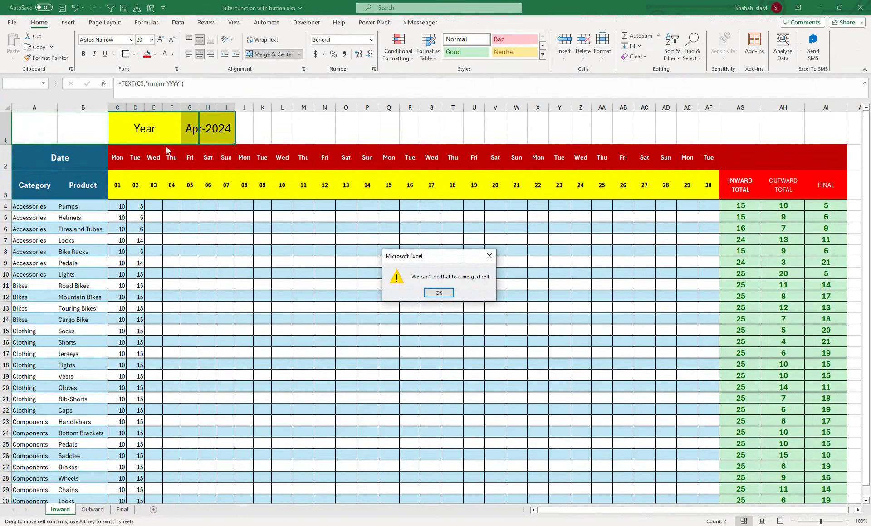
{"action": "left_click", "coordinate": [438, 293]}
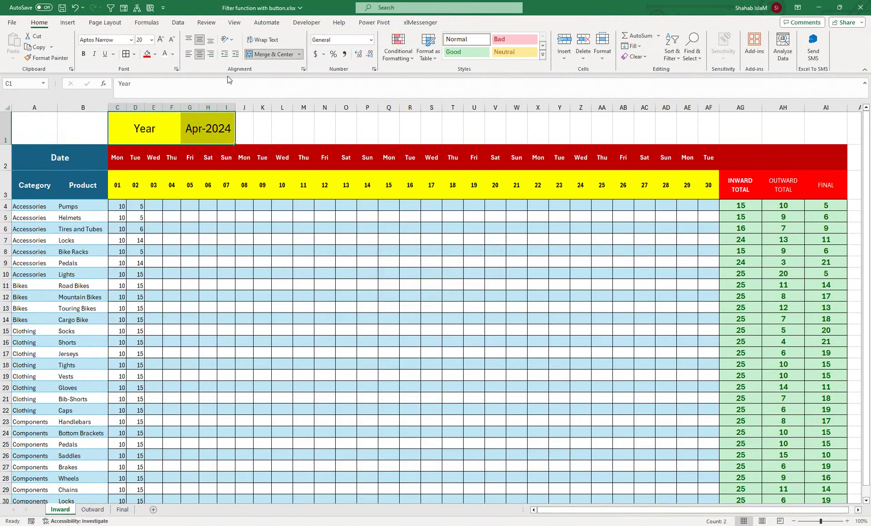
{"action": "left_click", "coordinate": [272, 54]}
Move Year to A1, widen column A, and move Apr-2024 to B1
{"action": "left_click", "coordinate": [136, 127]}
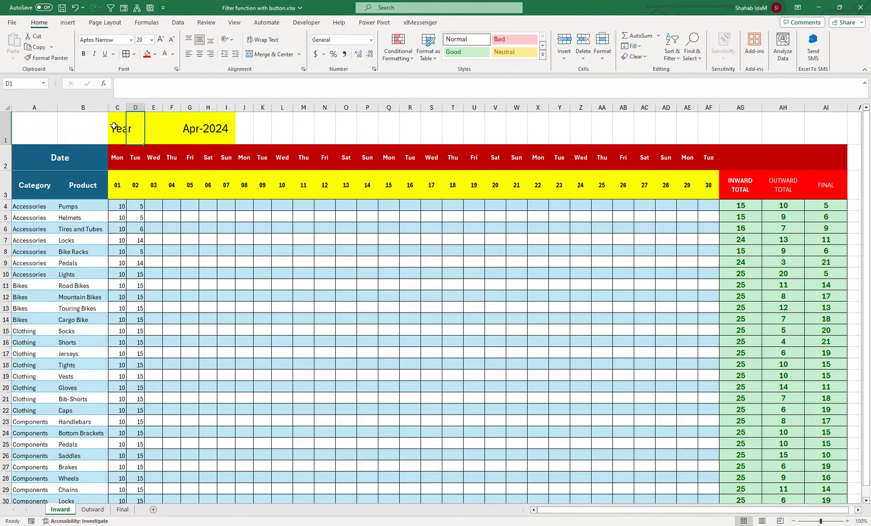
{"action": "left_click", "coordinate": [112, 125]}
{"action": "left_click_drag", "start_coordinate": [109, 125], "coordinate": [13, 125]}
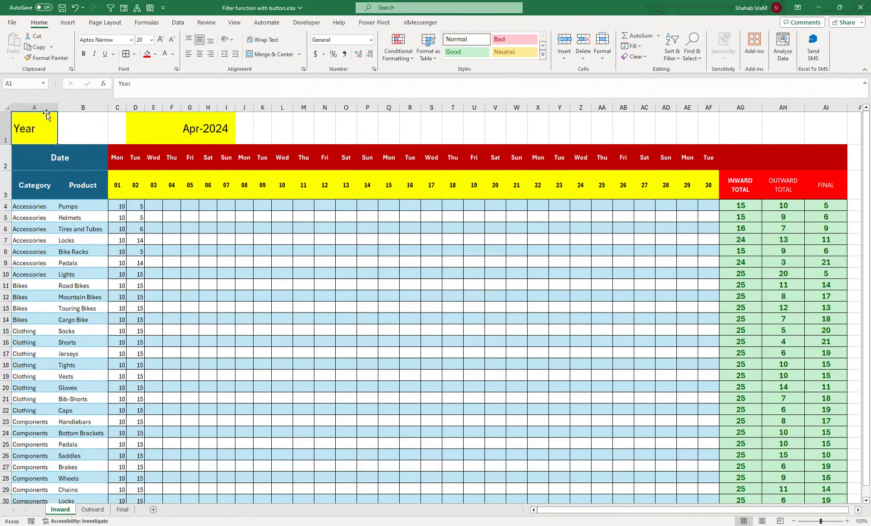
{"action": "left_click_drag", "start_coordinate": [58, 107], "coordinate": [66, 107]}
{"action": "left_click", "coordinate": [164, 130]}
{"action": "left_click", "coordinate": [205, 129]}
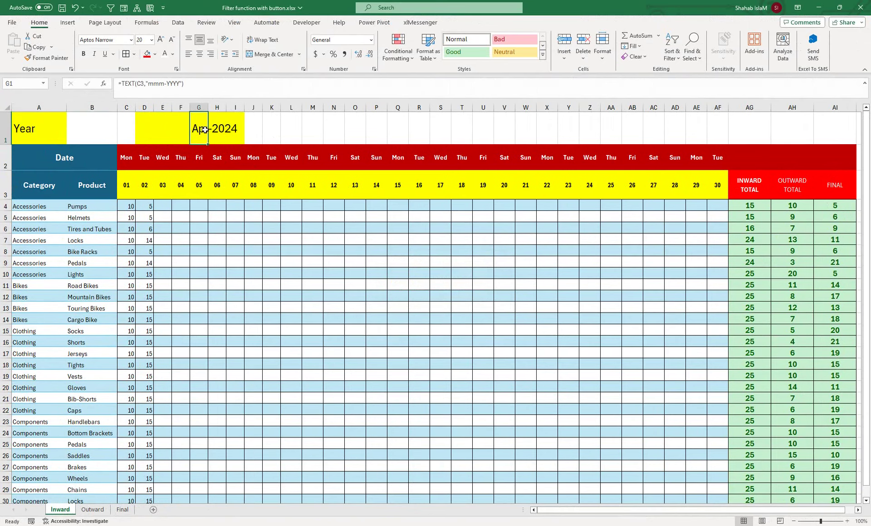
{"action": "mouse_move", "coordinate": [189, 129]}
{"action": "left_mouse_down"}
{"action": "mouse_move", "coordinate": [97, 119]}
{"action": "mouse_move", "coordinate": [226, 124]}
{"action": "left_mouse_up"}
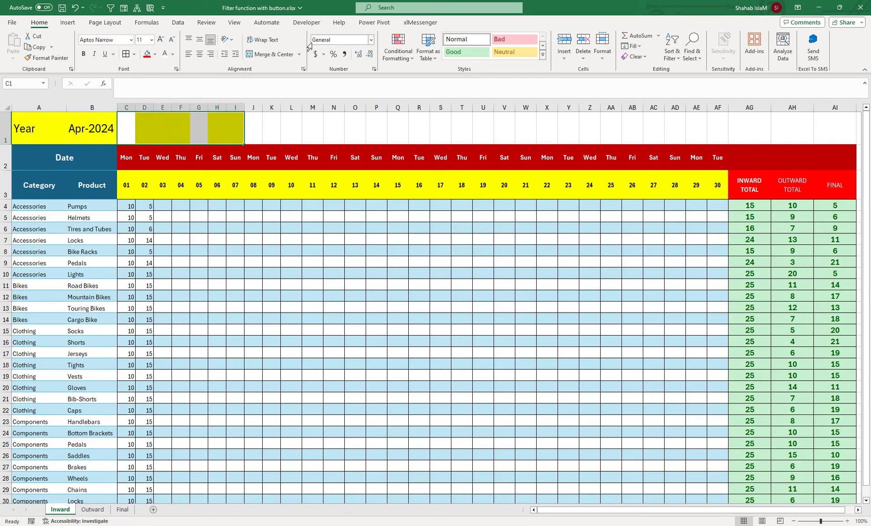
Fill the emptied C1:I1 header cells with a custom blue colour
{"action": "left_click", "coordinate": [155, 54]}
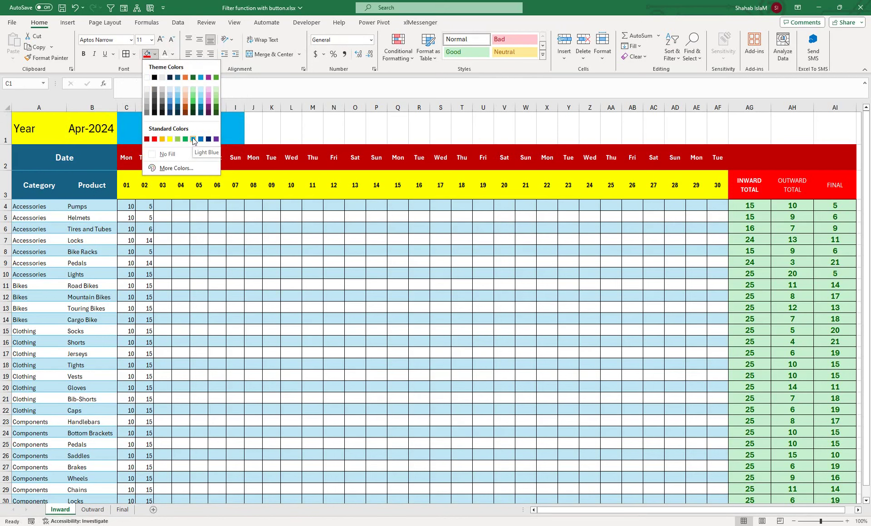
{"action": "left_click", "coordinate": [177, 168]}
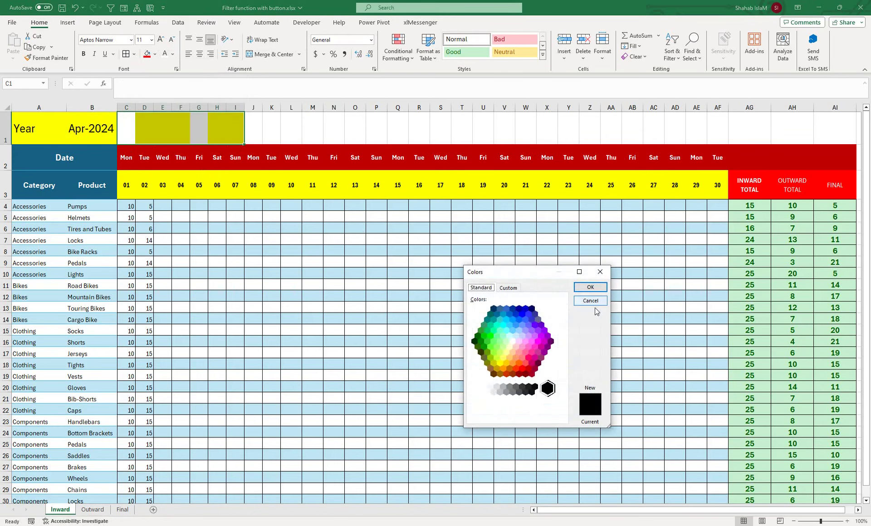
{"action": "left_click", "coordinate": [535, 325]}
{"action": "left_click", "coordinate": [529, 315]}
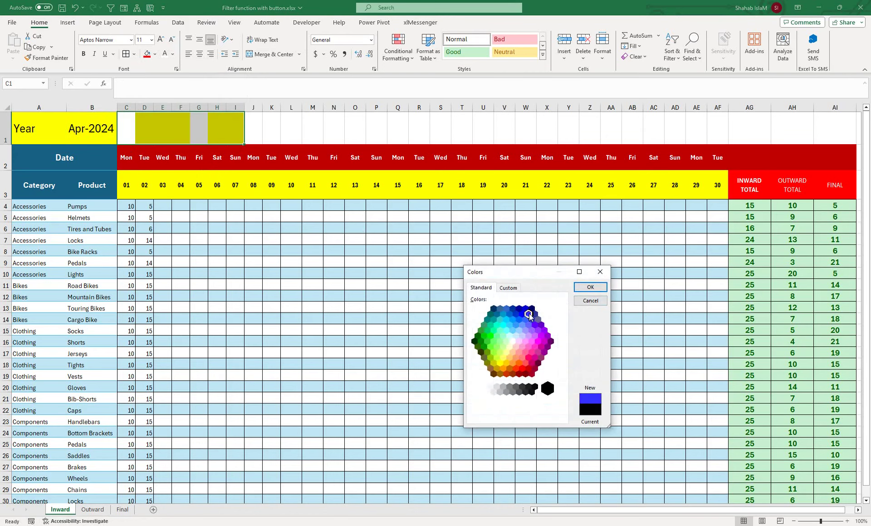
{"action": "left_click", "coordinate": [541, 338]}
{"action": "left_click", "coordinate": [538, 330]}
{"action": "left_click", "coordinate": [590, 287]}
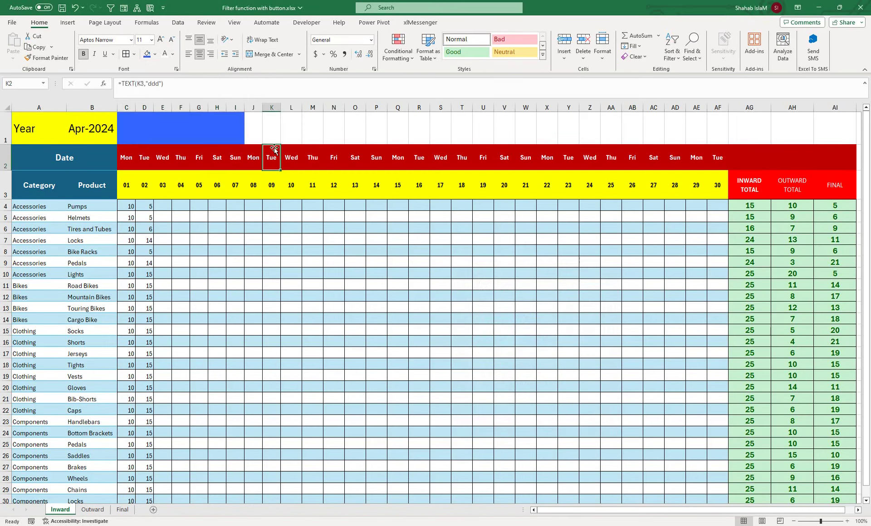
Fill J1:O1 dark teal, and merge P1:U1 with a blue fill
{"action": "left_click_drag", "start_coordinate": [258, 131], "coordinate": [363, 122]}
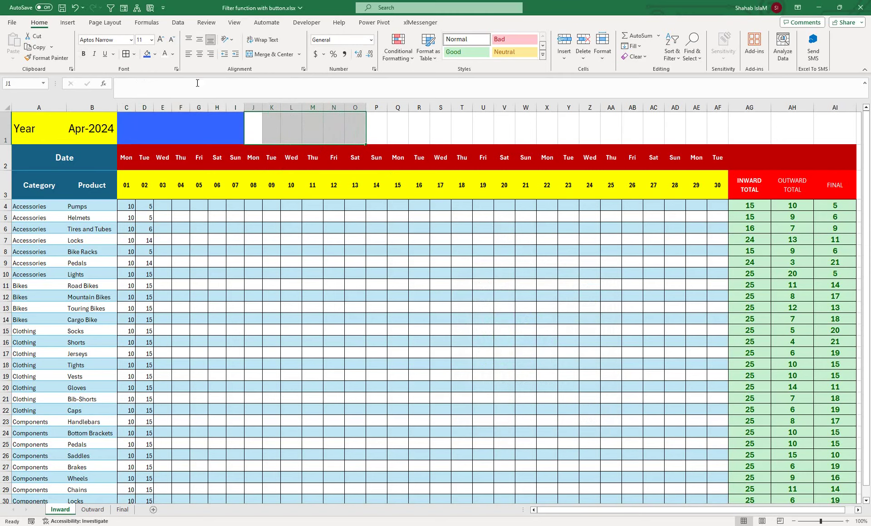
{"action": "left_click", "coordinate": [155, 54]}
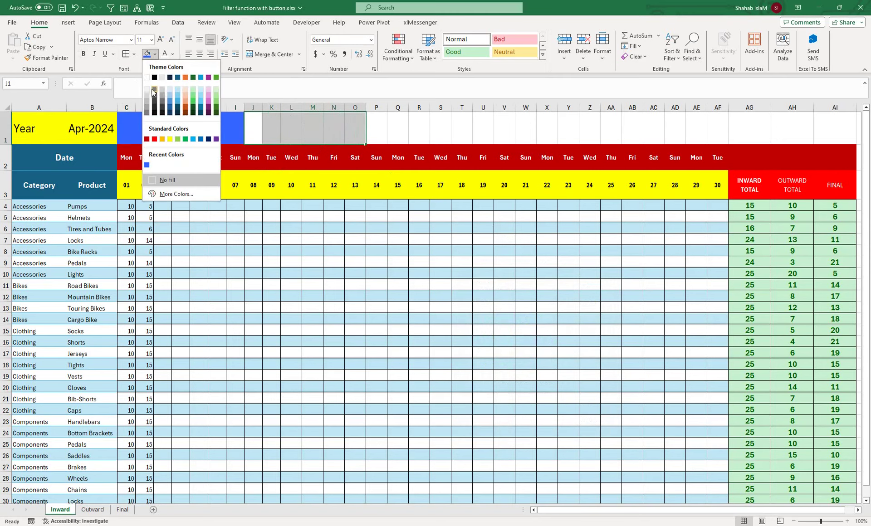
{"action": "left_click", "coordinate": [178, 108]}
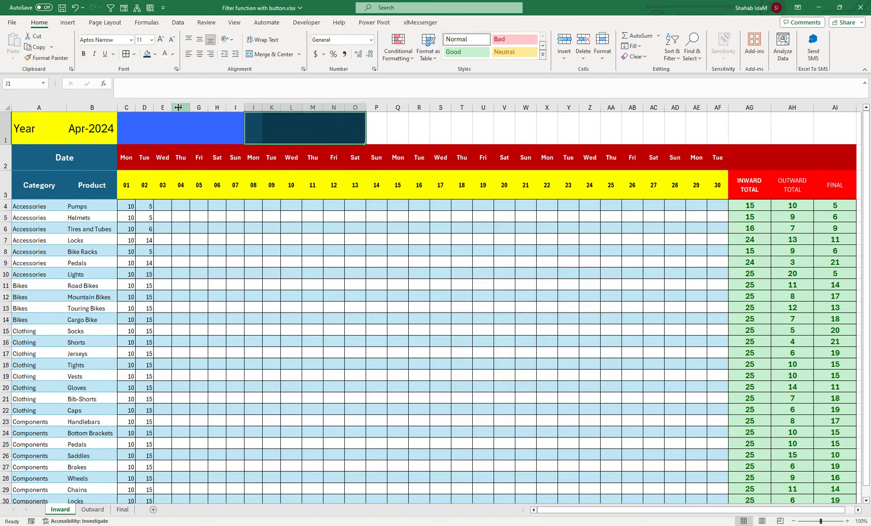
{"action": "left_click_drag", "start_coordinate": [382, 129], "coordinate": [482, 127]}
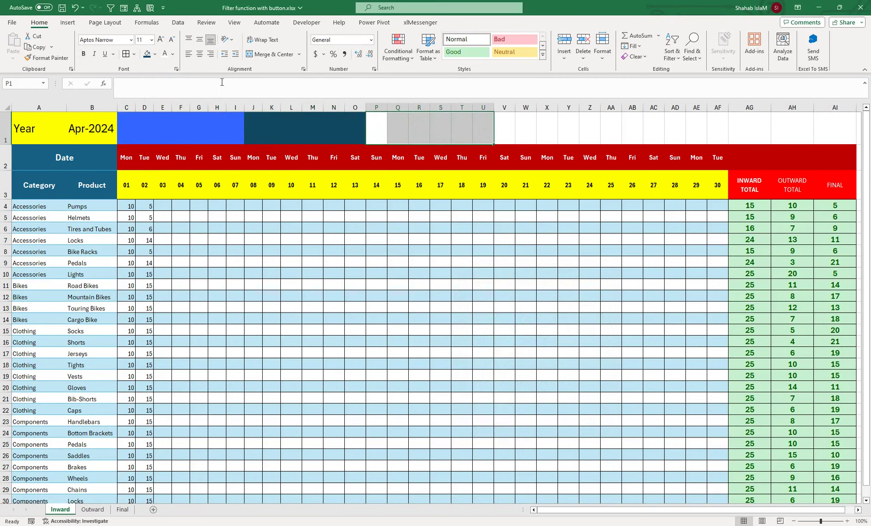
{"action": "left_click", "coordinate": [270, 54]}
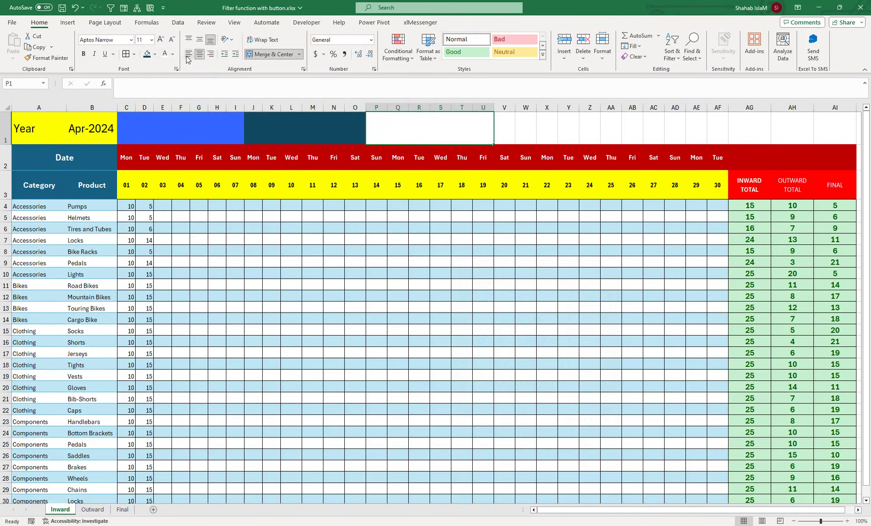
{"action": "left_click", "coordinate": [155, 54]}
{"action": "left_click", "coordinate": [150, 152]}
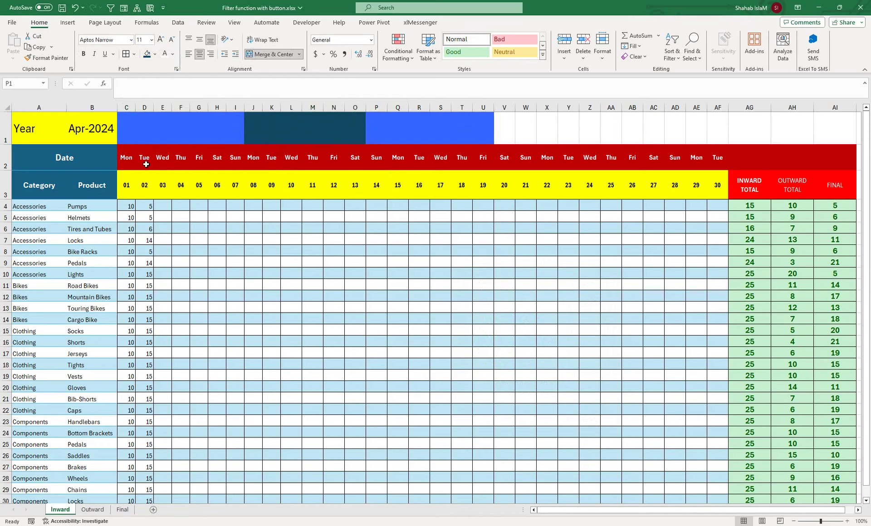
Merge J1:O1 into one dark teal cell
{"action": "left_click", "coordinate": [330, 126]}
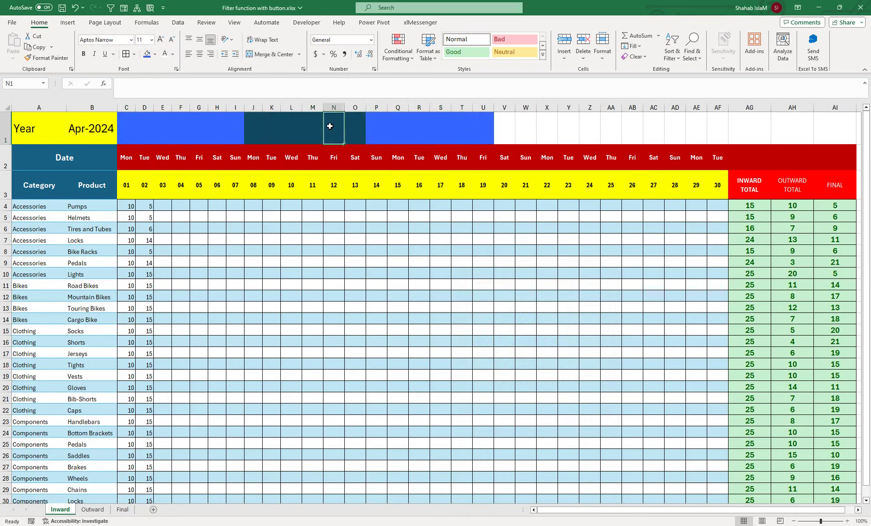
{"action": "left_click_drag", "start_coordinate": [252, 125], "coordinate": [358, 129]}
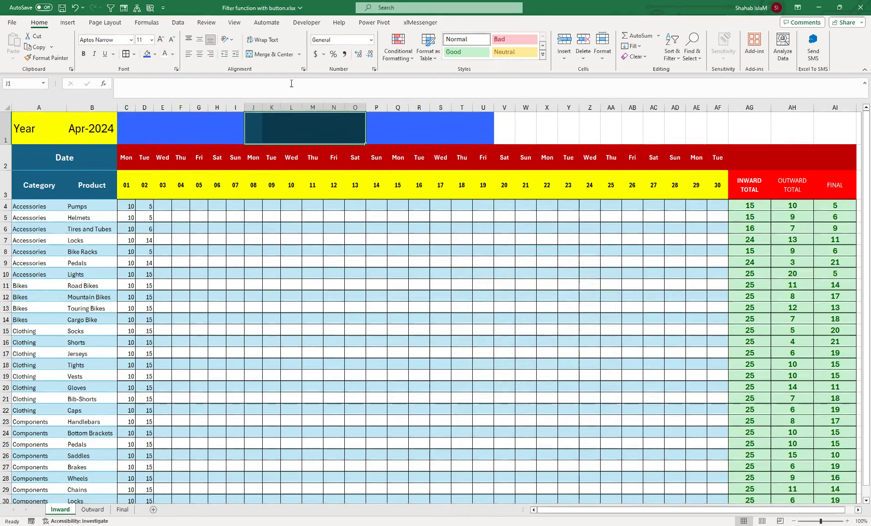
{"action": "left_click", "coordinate": [272, 54]}
Fill V1:AA1 dark teal and merge it into one cell
{"action": "left_click", "coordinate": [155, 55]}
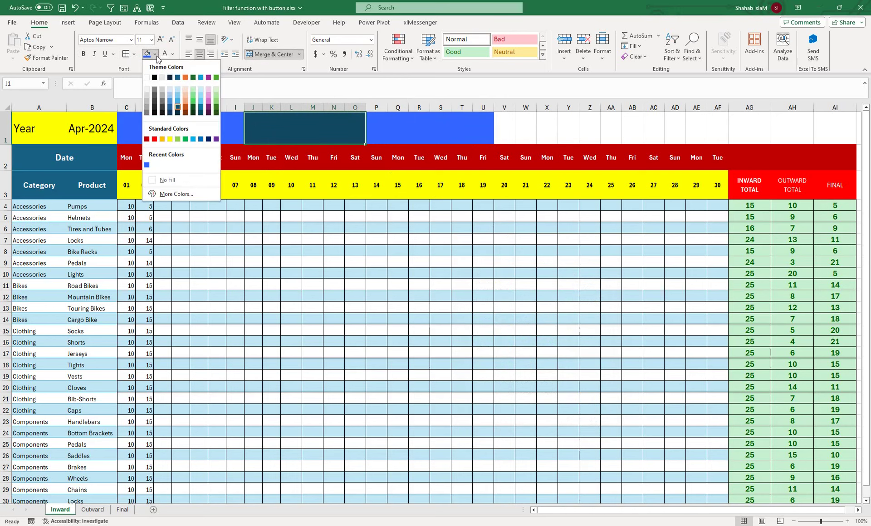
{"action": "left_click", "coordinate": [526, 150]}
{"action": "left_click_drag", "start_coordinate": [505, 128], "coordinate": [611, 129]}
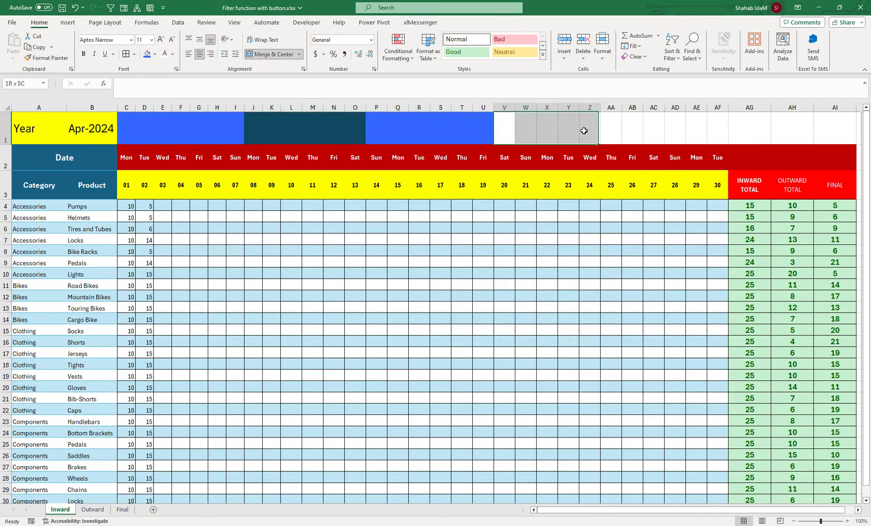
{"action": "left_click", "coordinate": [154, 54]}
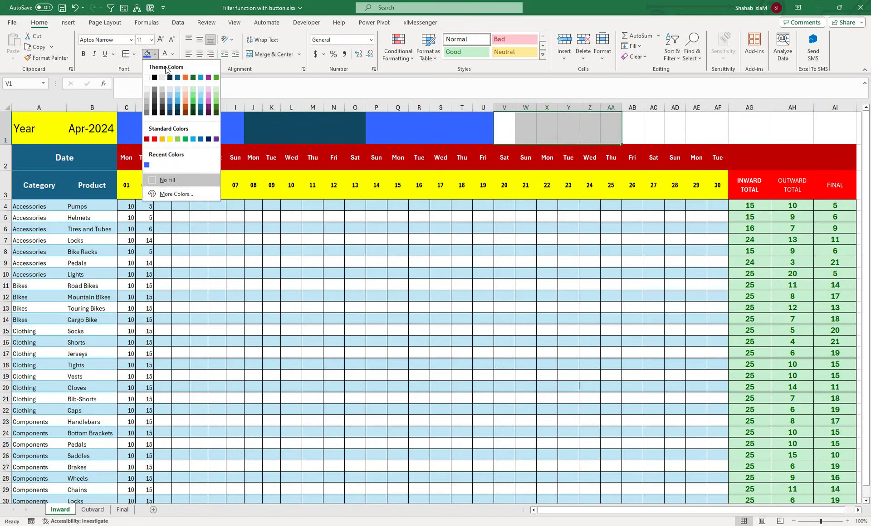
{"action": "left_click", "coordinate": [180, 106]}
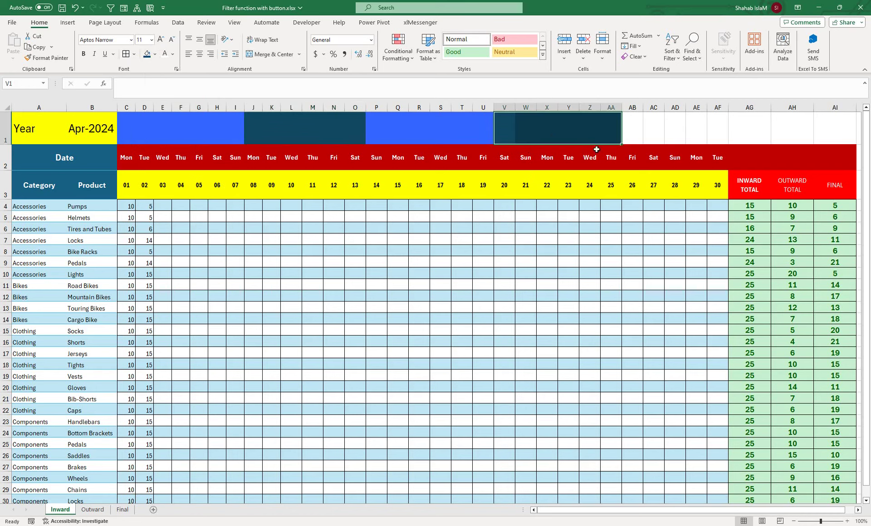
{"action": "left_click_drag", "start_coordinate": [461, 128], "coordinate": [611, 129]}
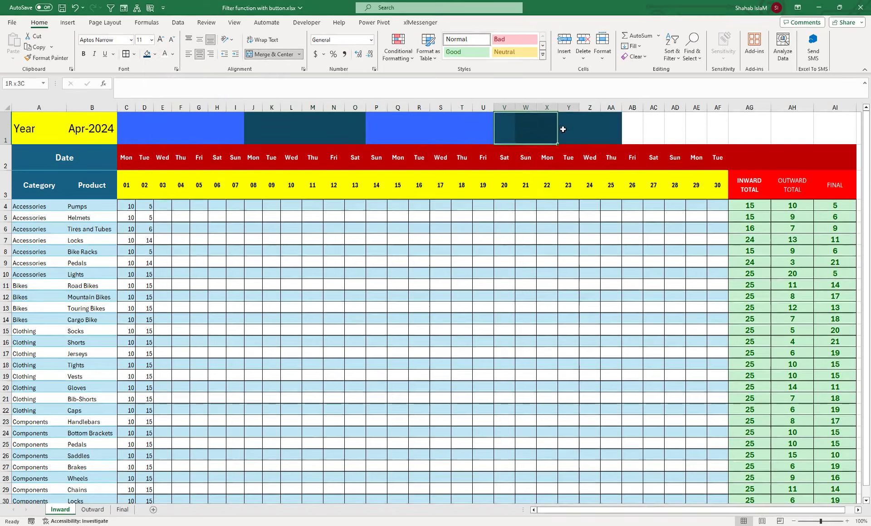
{"action": "left_click", "coordinate": [284, 54]}
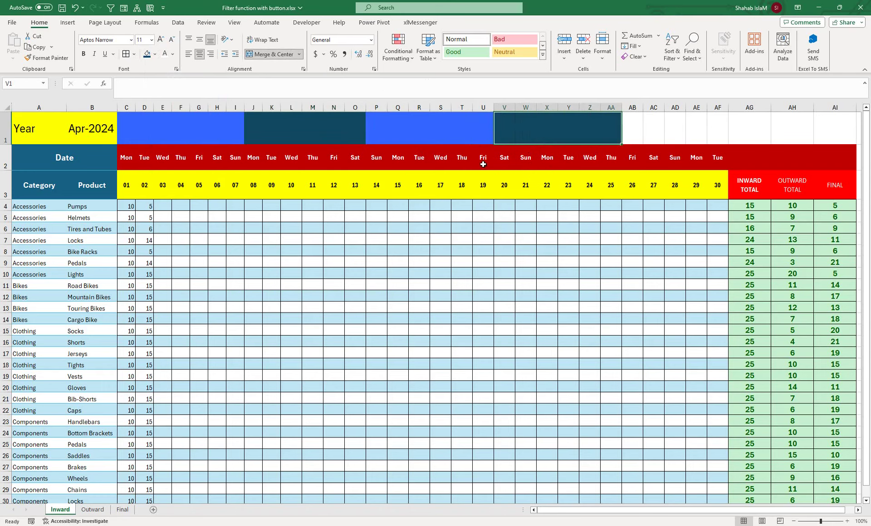
Copy the P1:AA1 colour bands and paste them starting at AB1
{"action": "left_click_drag", "start_coordinate": [421, 129], "coordinate": [536, 134]}
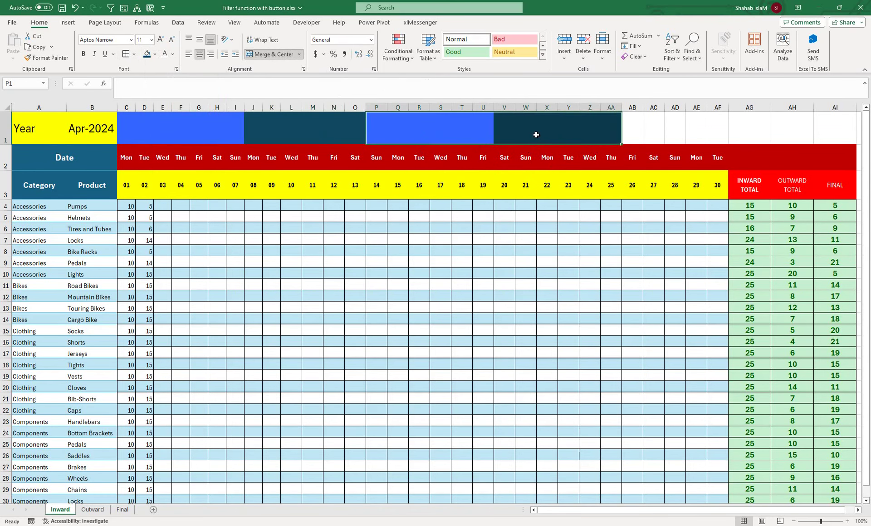
{"action": "key", "text": "ctrl+c"}
{"action": "left_click", "coordinate": [637, 130]}
{"action": "key", "text": "ctrl+v"}
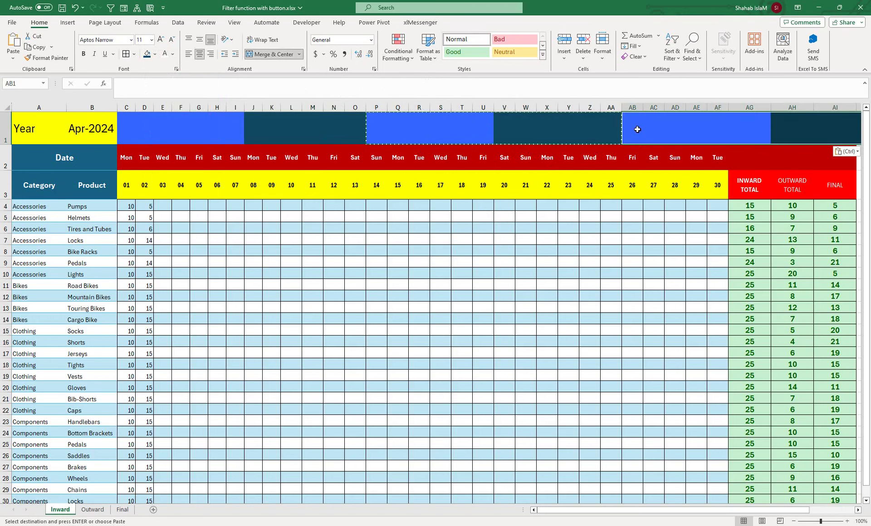
{"action": "left_click", "coordinate": [796, 139]}
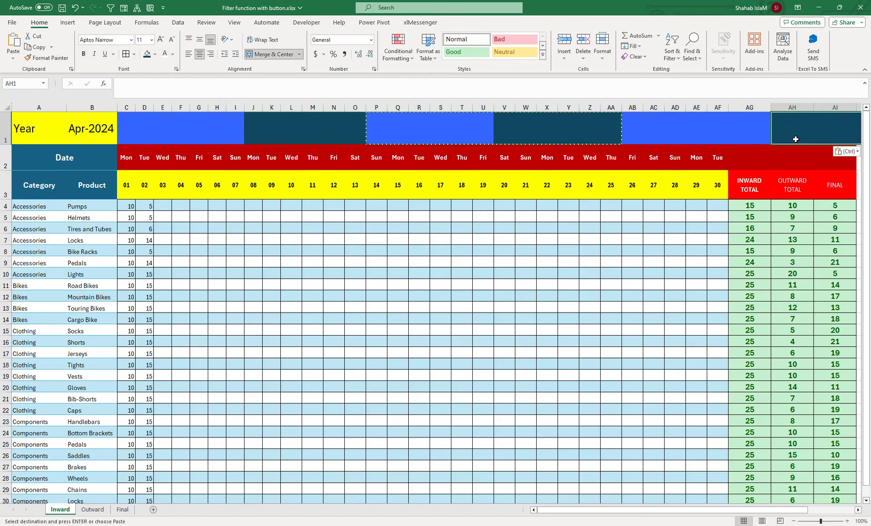
{"action": "left_click", "coordinate": [334, 262]}
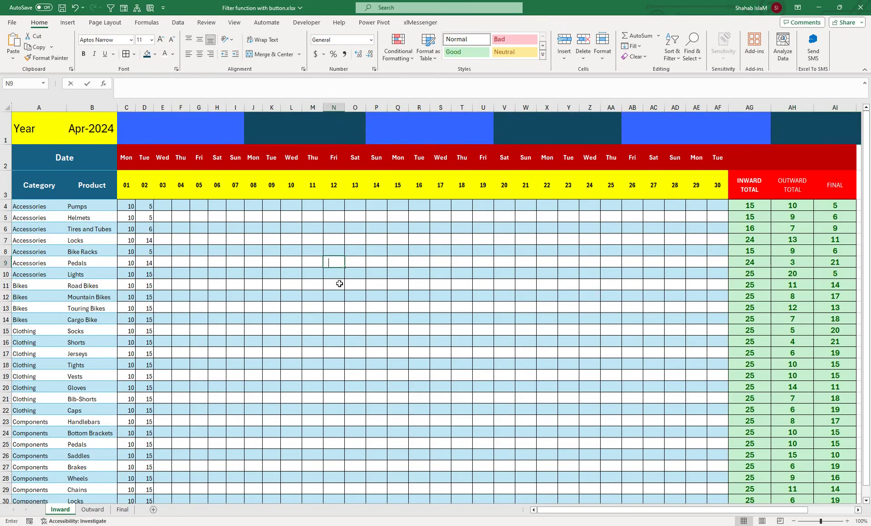
{"action": "type", "text": "U"}
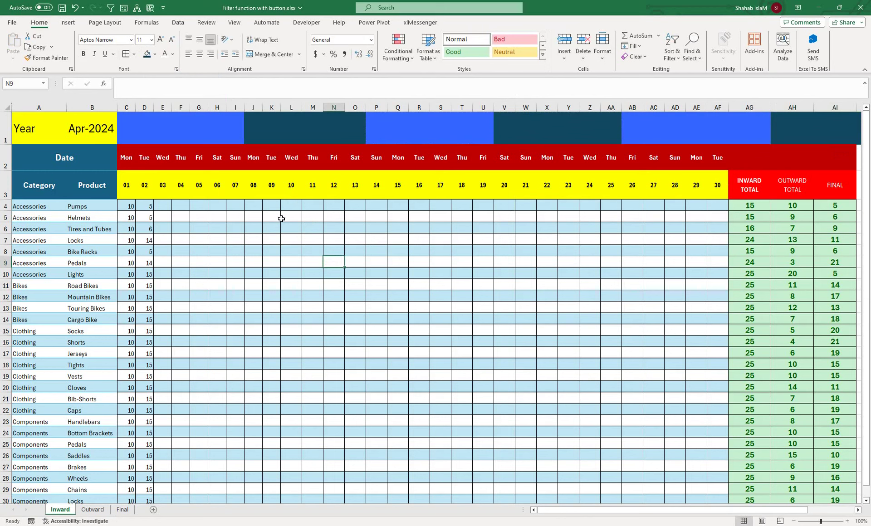
Merge C1:I1 into one cell, review the row-1 bands, and make row 1 taller
{"action": "left_click", "coordinate": [213, 139]}
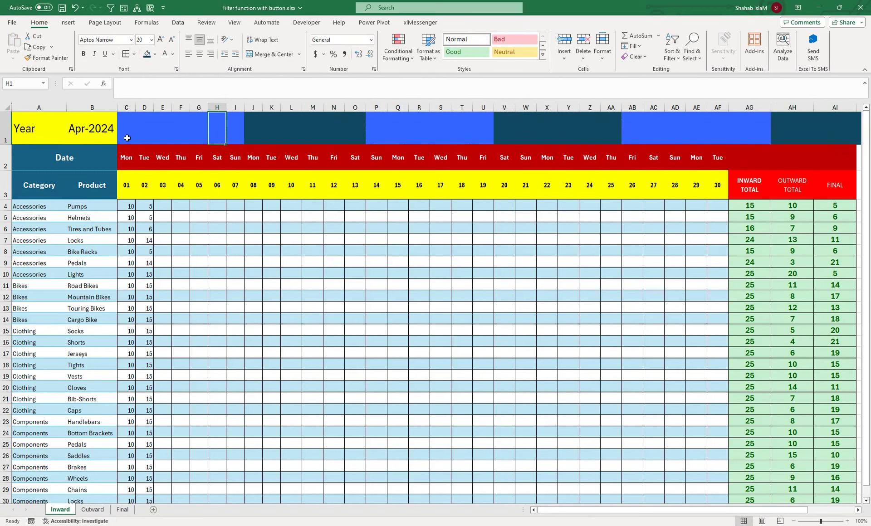
{"action": "left_click_drag", "start_coordinate": [127, 138], "coordinate": [236, 137]}
{"action": "left_click", "coordinate": [270, 54]}
{"action": "left_click", "coordinate": [278, 130]}
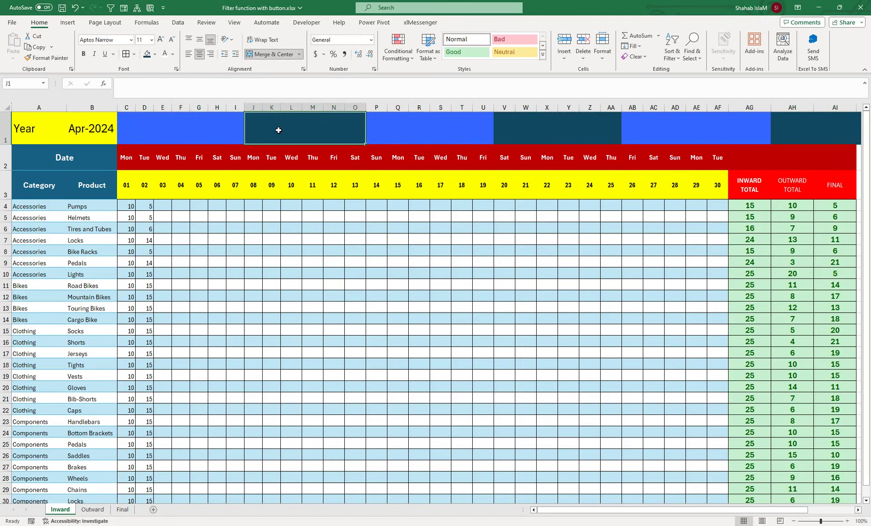
{"action": "left_click", "coordinate": [395, 123]}
{"action": "left_click", "coordinate": [549, 137]}
{"action": "left_click", "coordinate": [635, 134]}
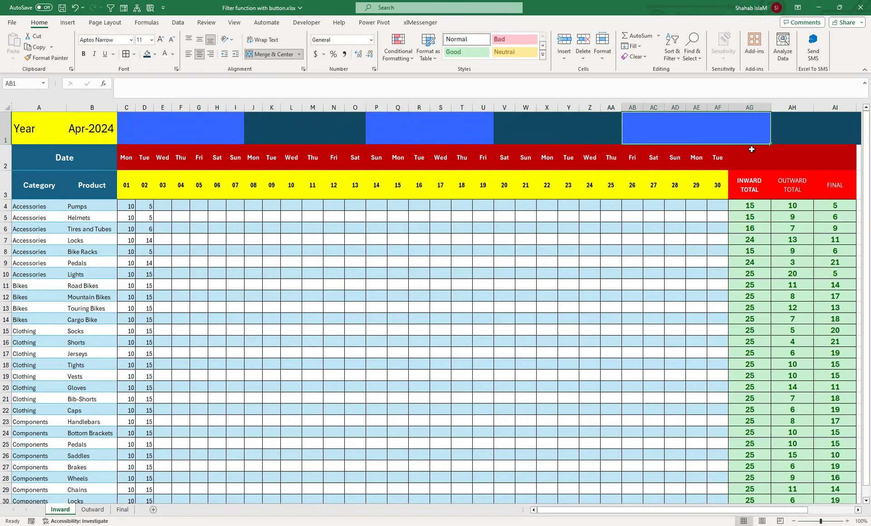
{"action": "left_click", "coordinate": [837, 141]}
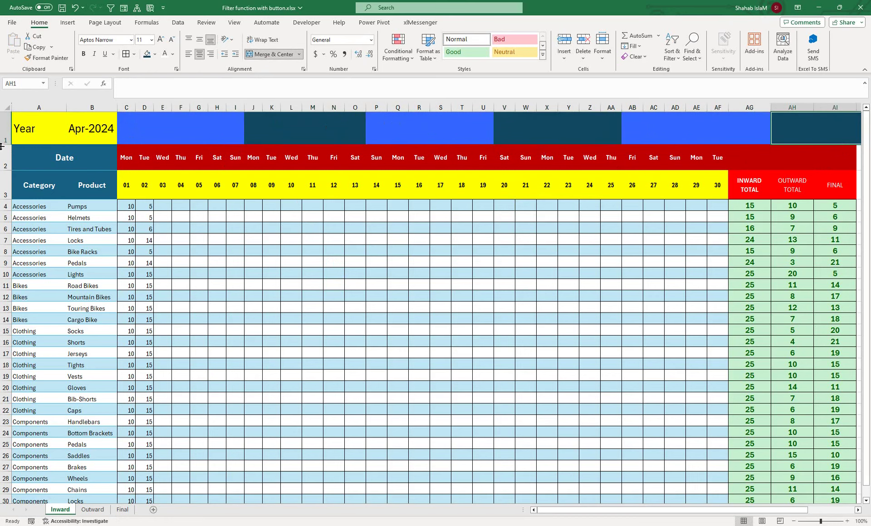
{"action": "left_click_drag", "start_coordinate": [6, 145], "coordinate": [5, 151]}
Unmerge the pasted dark band AH1:AM1
{"action": "left_click", "coordinate": [218, 263]}
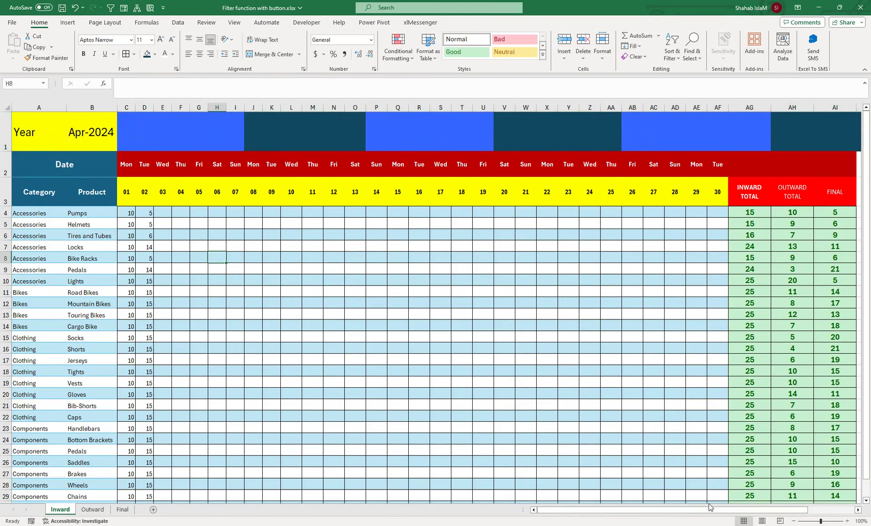
{"action": "left_click_drag", "start_coordinate": [711, 510], "coordinate": [818, 496]}
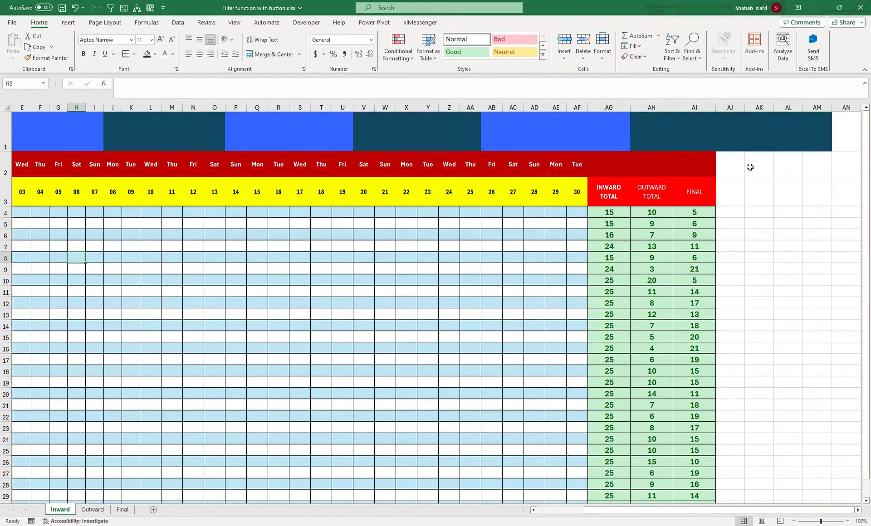
{"action": "left_click", "coordinate": [737, 136]}
{"action": "left_click", "coordinate": [272, 54]}
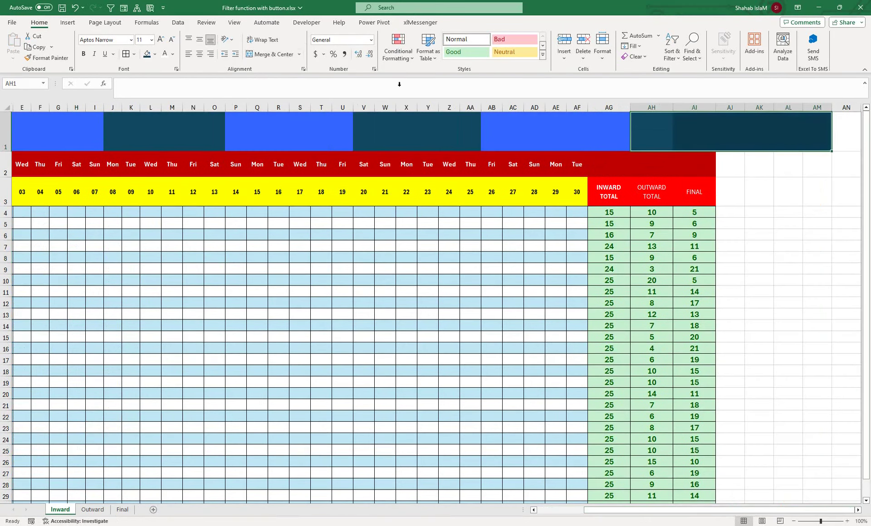
{"action": "left_click_drag", "start_coordinate": [657, 126], "coordinate": [689, 125]}
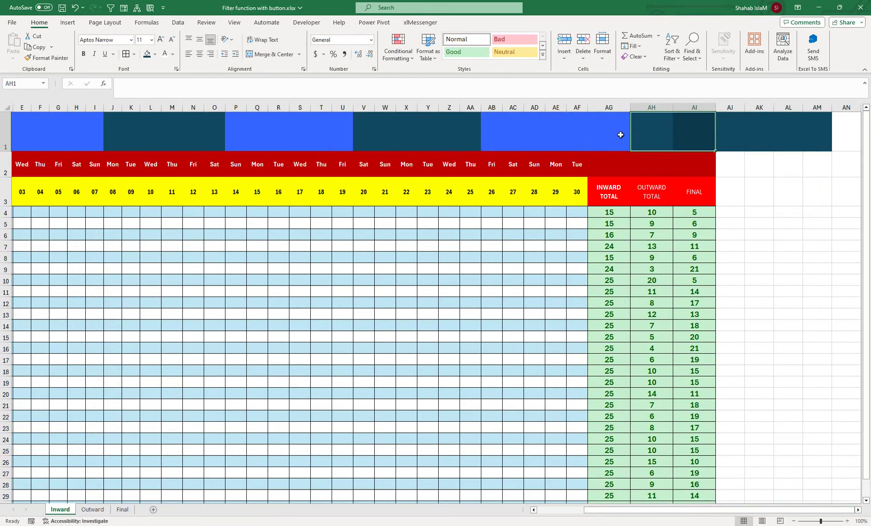
Unmerge AB1:AG1 and re-merge AB1:AF1 as one blue band
{"action": "left_click", "coordinate": [614, 132]}
{"action": "left_click", "coordinate": [271, 54]}
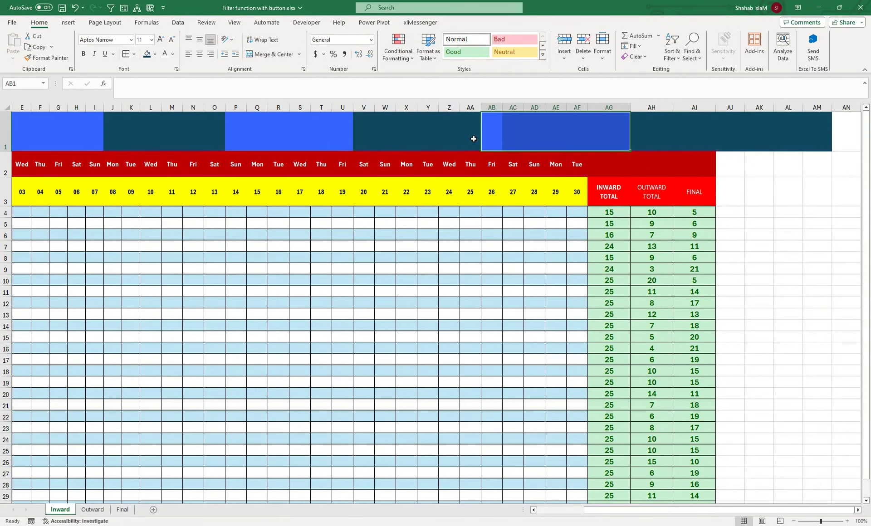
{"action": "left_click_drag", "start_coordinate": [491, 130], "coordinate": [575, 123]}
{"action": "left_click", "coordinate": [249, 54]}
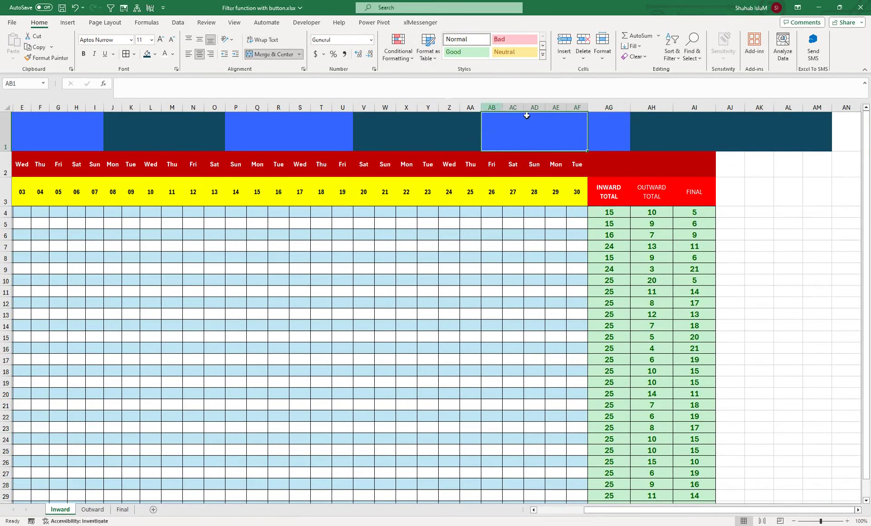
Clear AG1's blue fill, fill it dark, and merge AG1:AI1
{"action": "left_click", "coordinate": [603, 120]}
{"action": "left_click", "coordinate": [633, 56]}
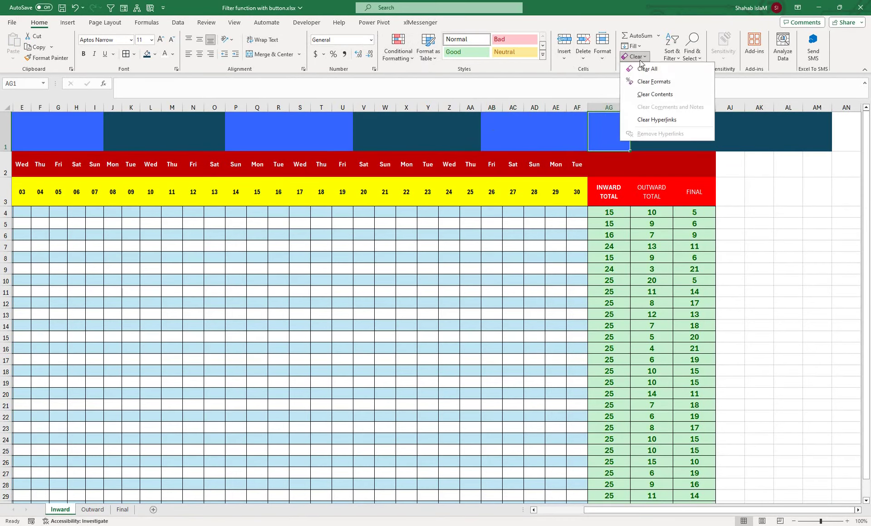
{"action": "left_click", "coordinate": [640, 79]}
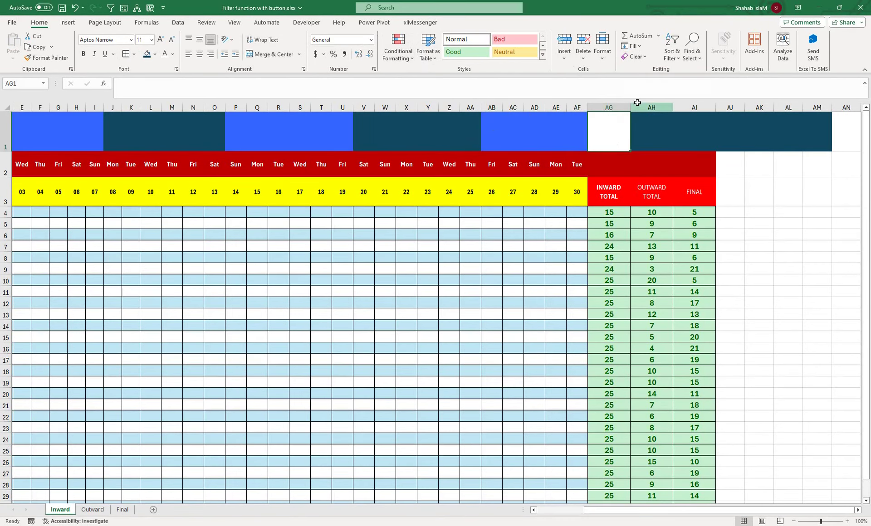
{"action": "left_click", "coordinate": [149, 55]}
{"action": "left_click_drag", "start_coordinate": [611, 133], "coordinate": [684, 130]}
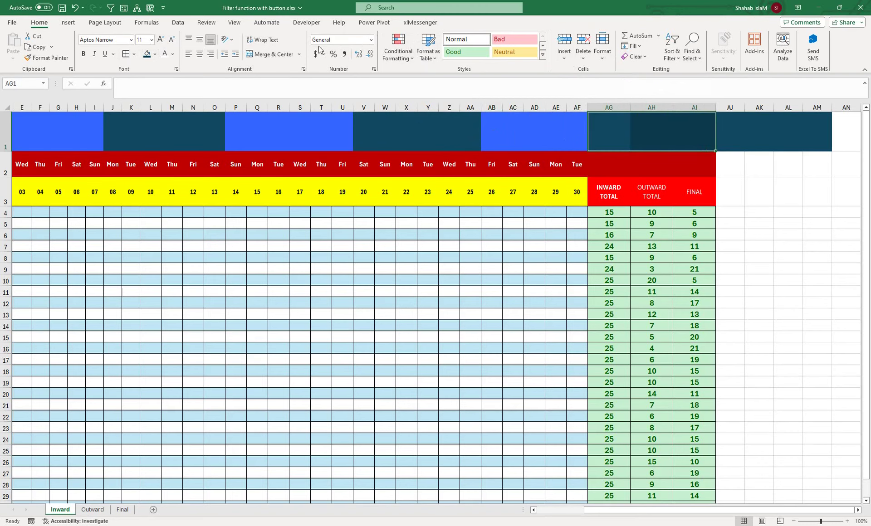
{"action": "left_click", "coordinate": [270, 54]}
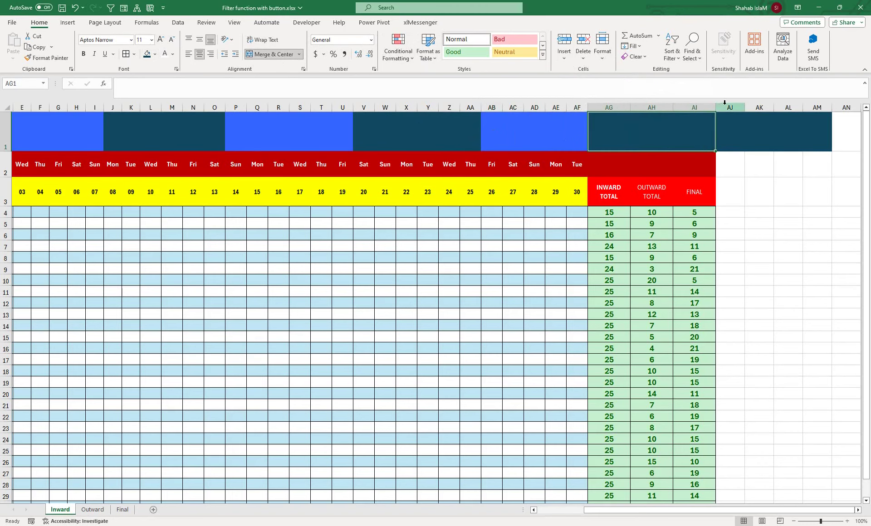
Delete the surplus dark-filled columns AJ to AM
{"action": "left_click_drag", "start_coordinate": [730, 107], "coordinate": [812, 107]}
{"action": "right_click", "coordinate": [810, 107]}
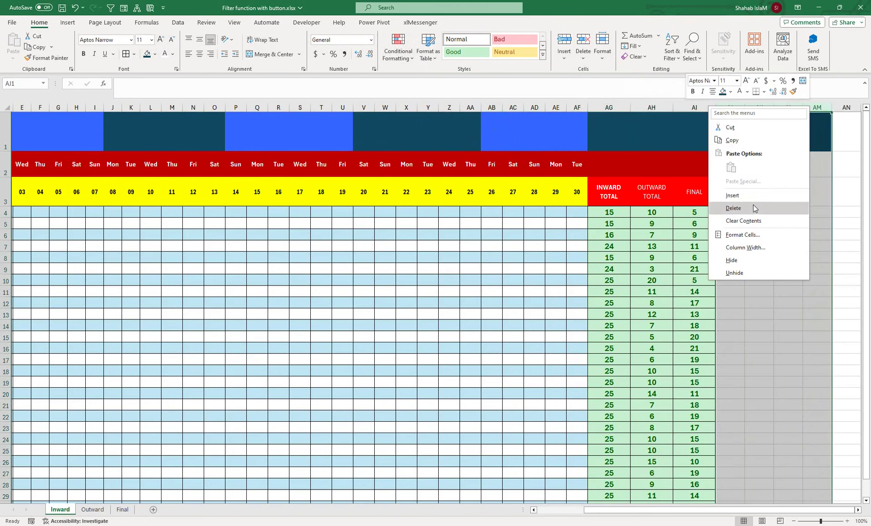
{"action": "left_click", "coordinate": [733, 207]}
{"action": "left_click_drag", "start_coordinate": [672, 510], "coordinate": [626, 510]}
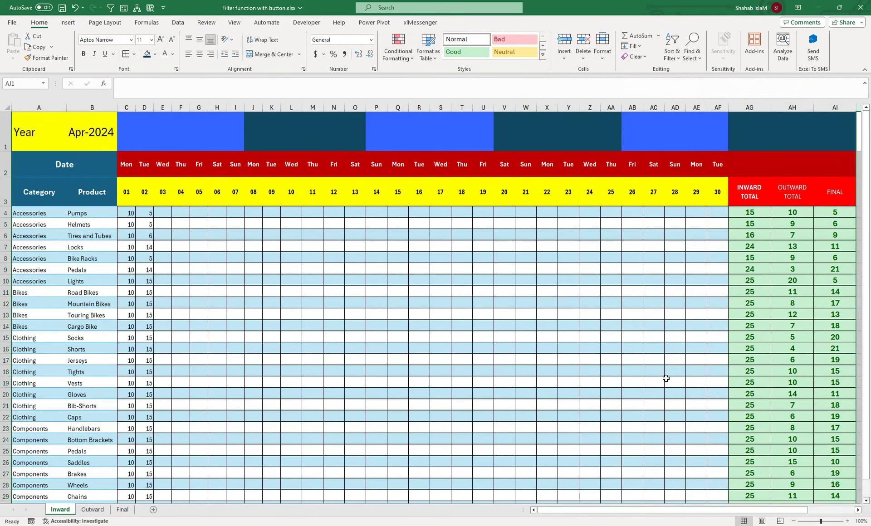
{"action": "left_click", "coordinate": [779, 130]}
{"action": "key", "text": "Right"}
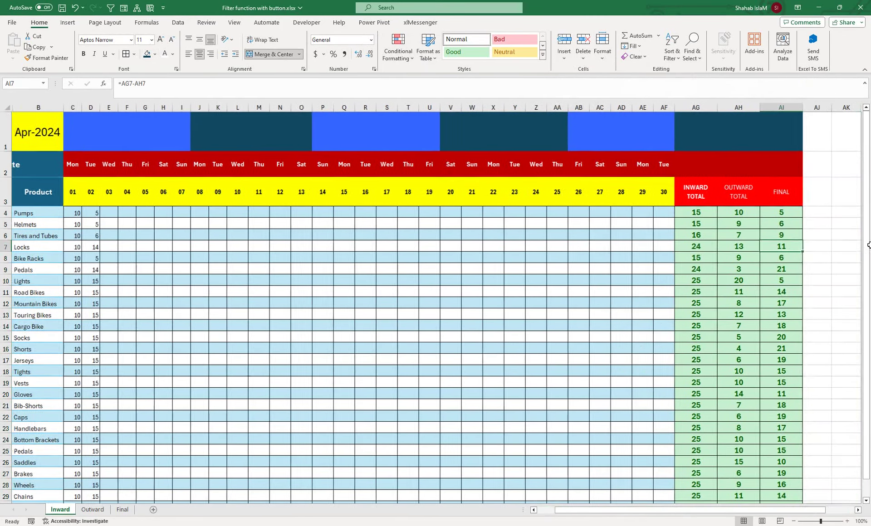
Enter =UNIQUE(A4:A30) in AJ3 to list the distinct categories
{"action": "left_click", "coordinate": [815, 198]}
{"action": "type", "text": "="}
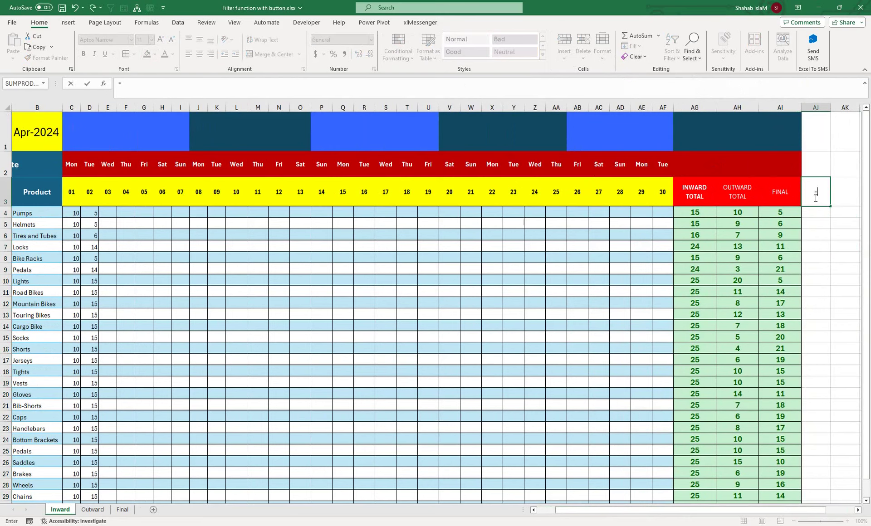
{"action": "type", "text": "UNI"}
{"action": "key", "text": "Down"}
{"action": "key", "text": "Down"}
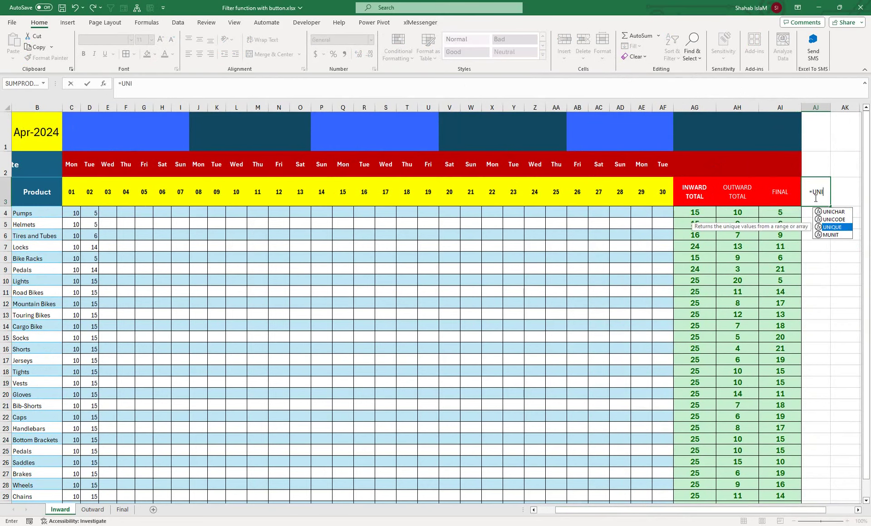
{"action": "key", "text": "Tab"}
{"action": "scroll", "coordinate": [55, 236], "scroll_direction": "left", "scroll_amount": 1}
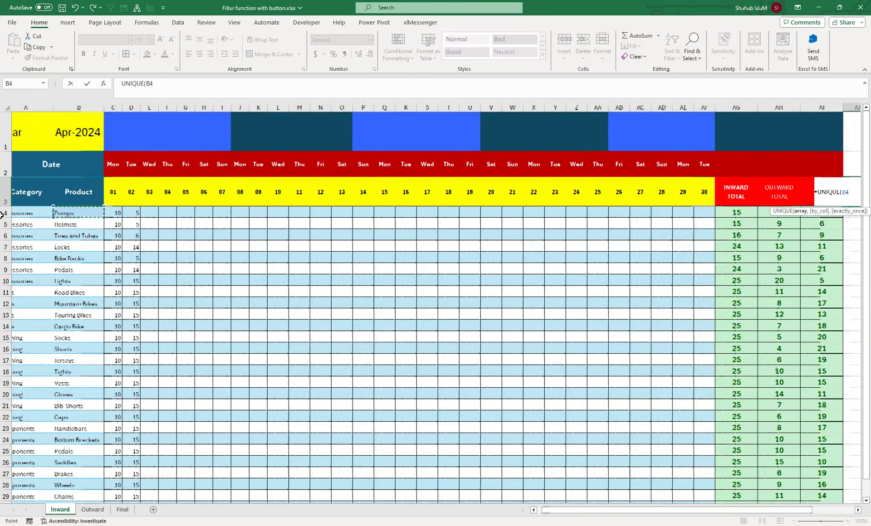
{"action": "mouse_move", "coordinate": [31, 213]}
{"action": "left_mouse_down"}
{"action": "mouse_move", "coordinate": [39, 479]}
{"action": "mouse_move", "coordinate": [43, 468]}
{"action": "left_mouse_up"}
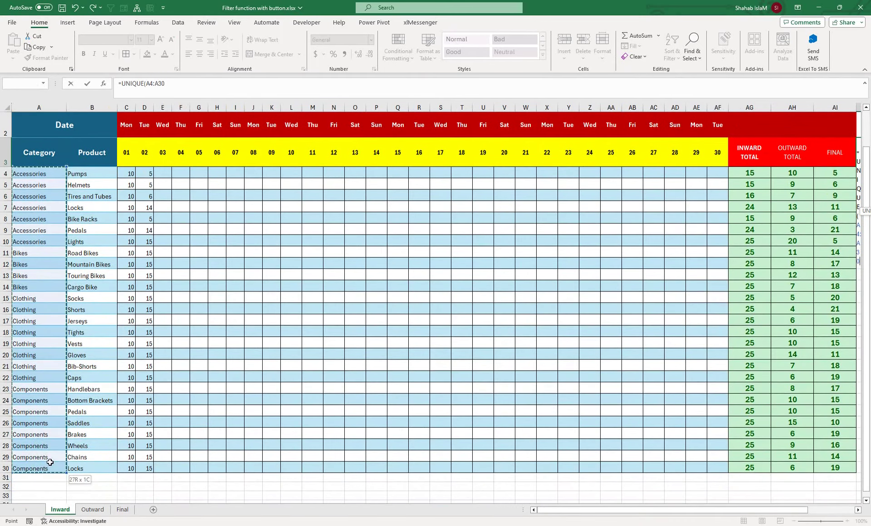
{"action": "key", "text": "Return"}
Auto-fit column AJ so Accessories shows in full
{"action": "key", "text": "Up"}
{"action": "key", "text": "Up"}
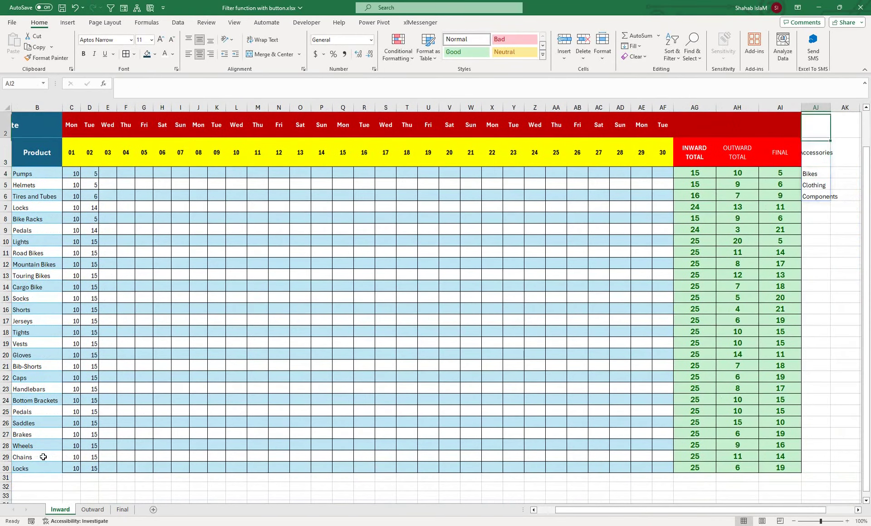
{"action": "key", "text": "Up"}
{"action": "key", "text": "Down"}
{"action": "key", "text": "Down"}
{"action": "key", "text": "Down"}
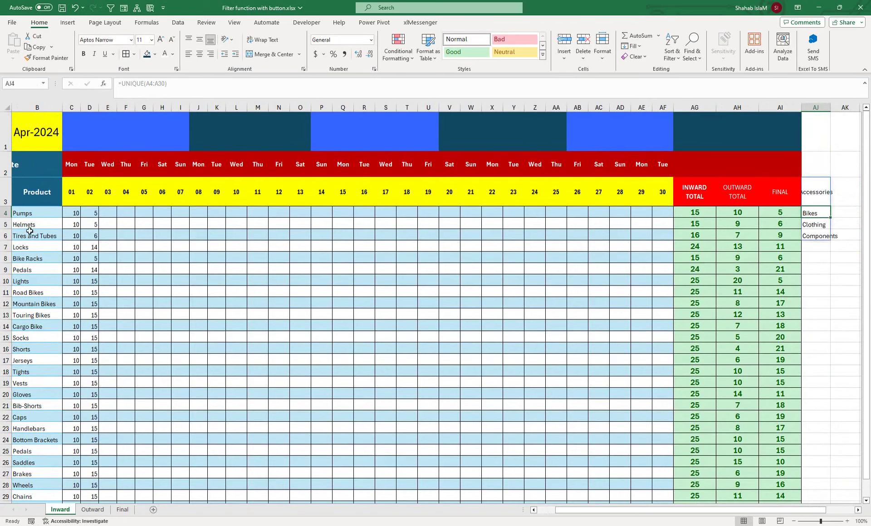
{"action": "left_click_drag", "start_coordinate": [30, 225], "coordinate": [1, 221]}
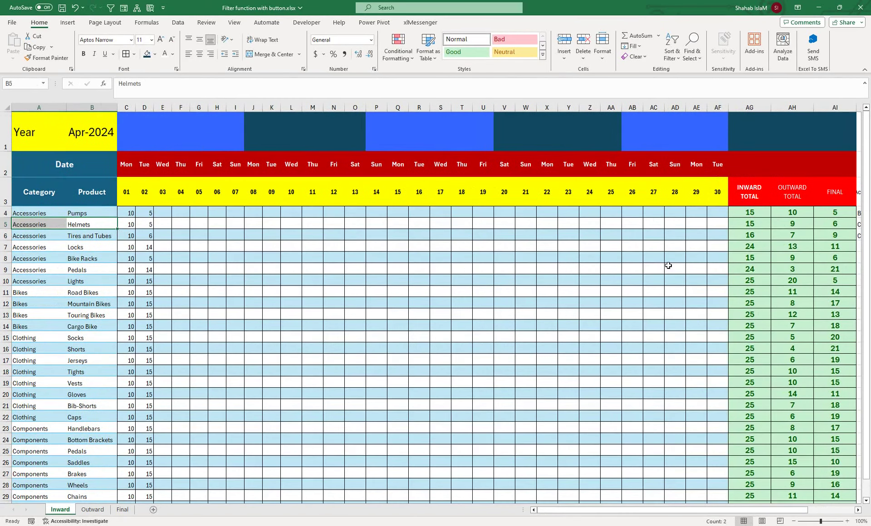
{"action": "left_click_drag", "start_coordinate": [638, 508], "coordinate": [665, 509]}
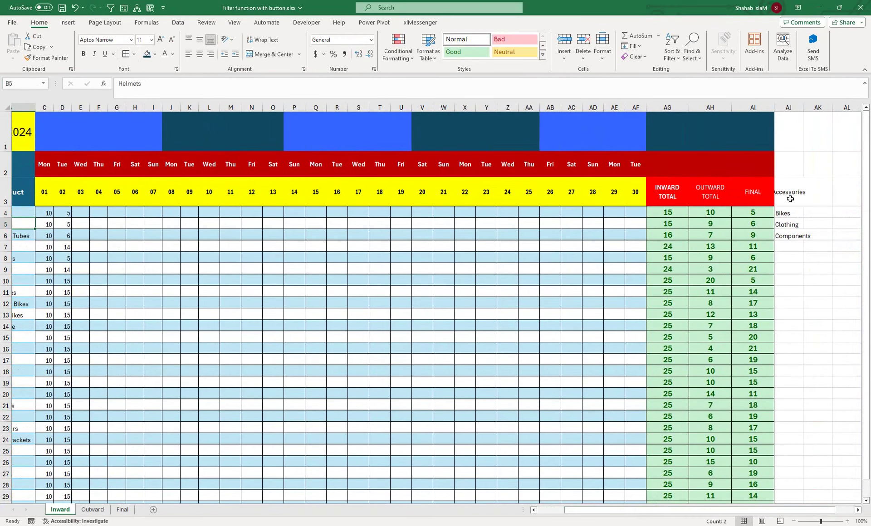
{"action": "double_click", "coordinate": [803, 107]}
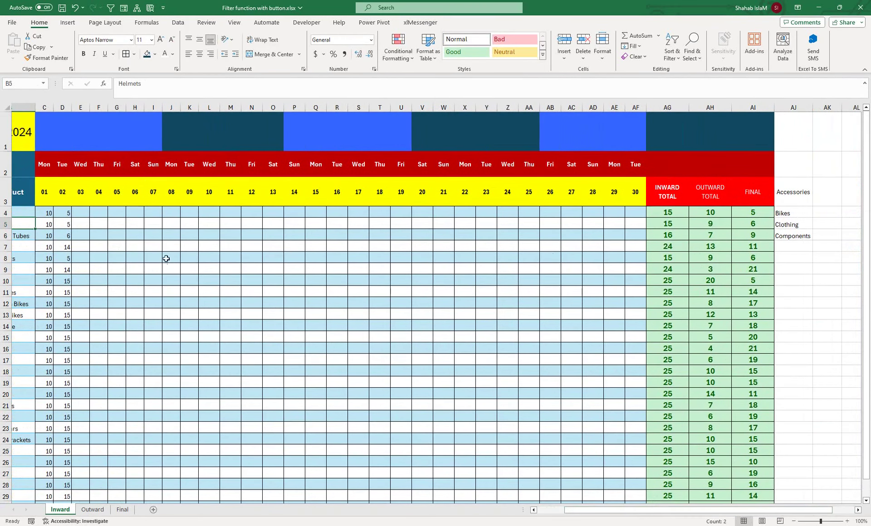
Review the Product list starting at Pumps and begin editing the AJ3 formula
{"action": "left_click", "coordinate": [22, 243]}
{"action": "left_click", "coordinate": [83, 214]}
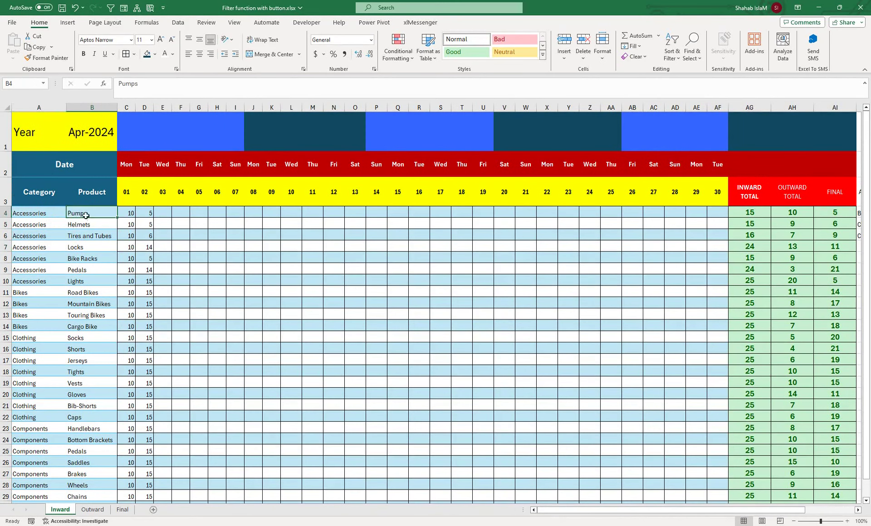
{"action": "left_click_drag", "start_coordinate": [765, 509], "coordinate": [817, 510]}
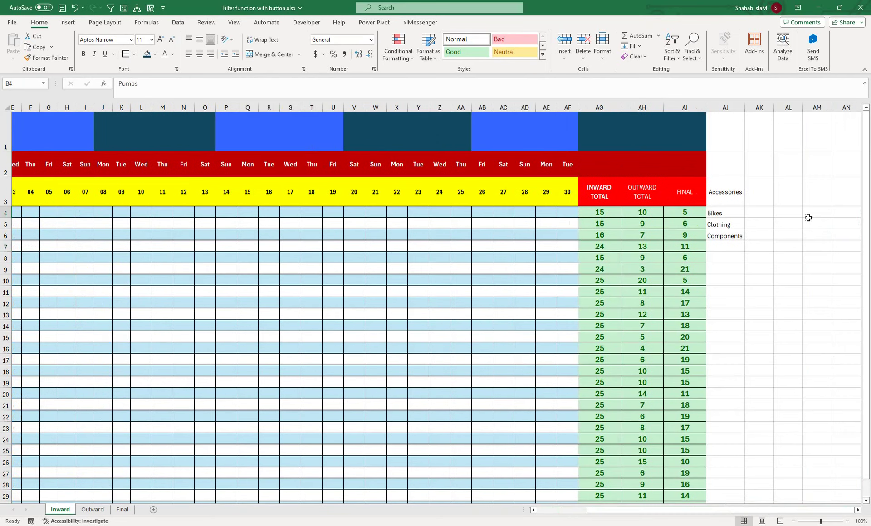
{"action": "left_click", "coordinate": [710, 194]}
{"action": "double_click", "coordinate": [709, 194]}
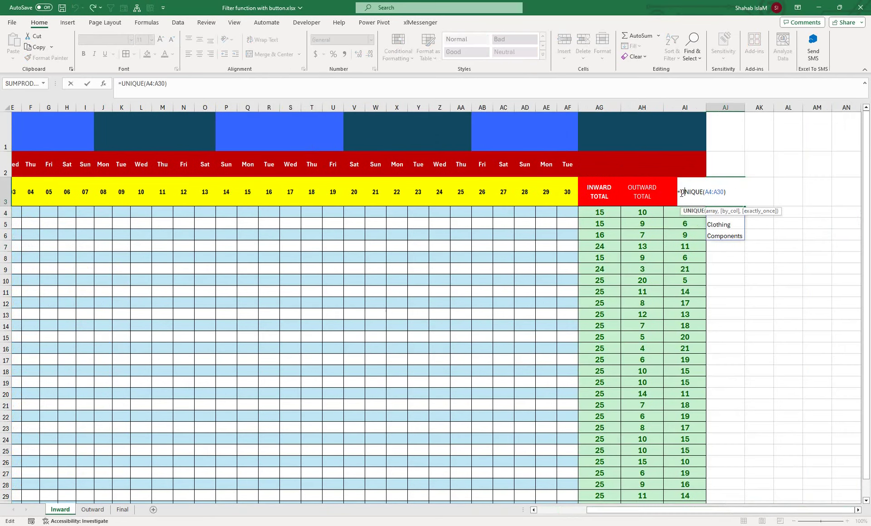
Change AJ3 to =TRANSPOSE(UNIQUE(A4:A30)) so the categories run across row 3
{"action": "left_click", "coordinate": [682, 193]}
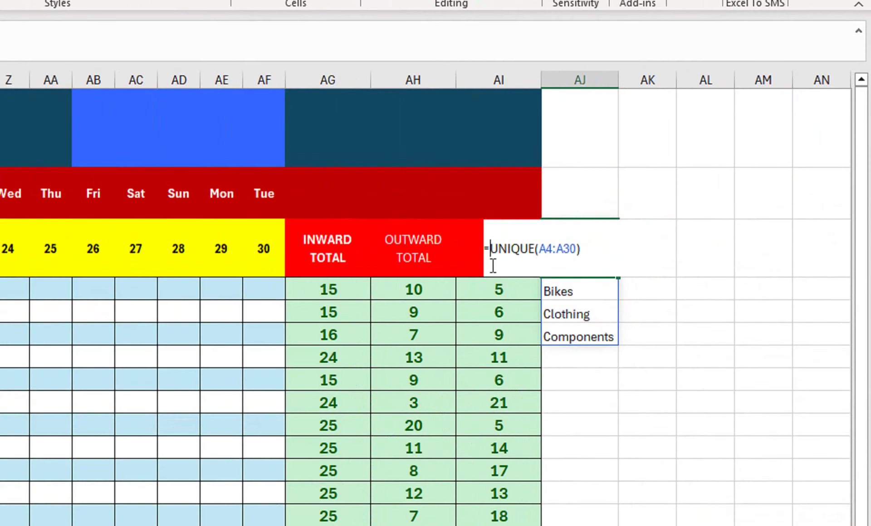
{"action": "type", "text": "TRA"}
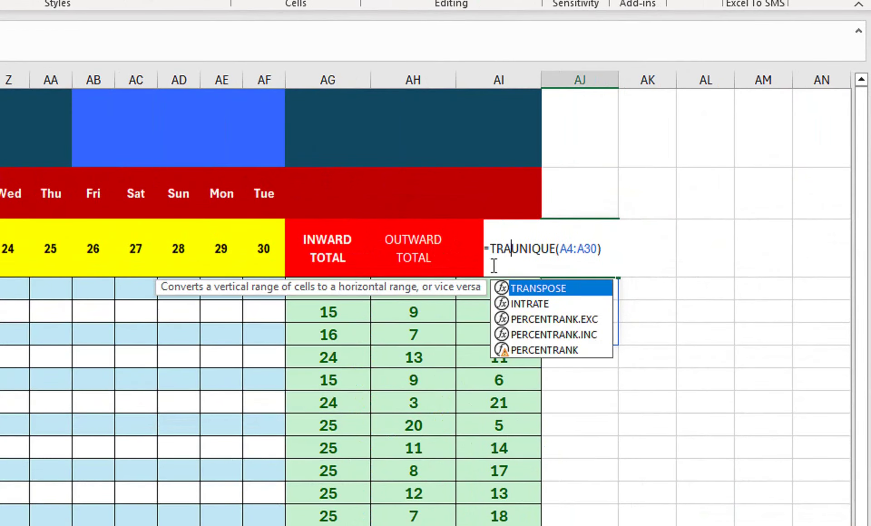
{"action": "key", "text": "Tab"}
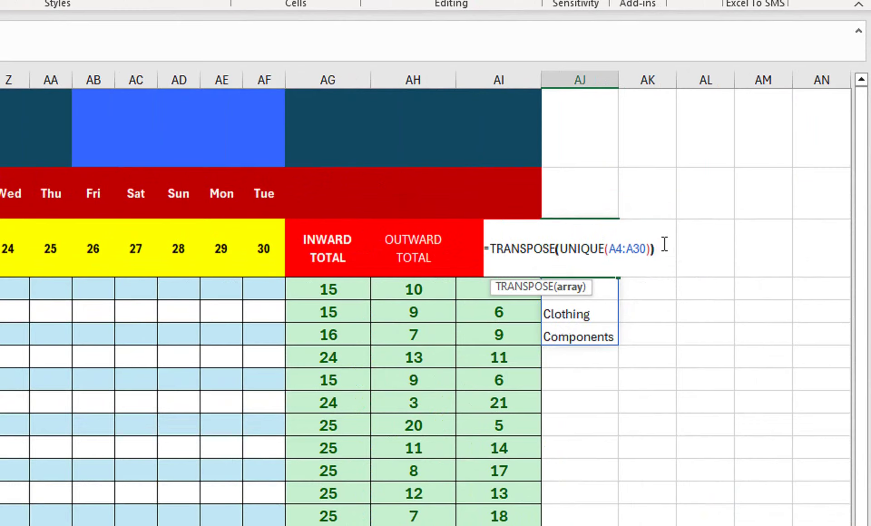
{"action": "key", "text": "Return"}
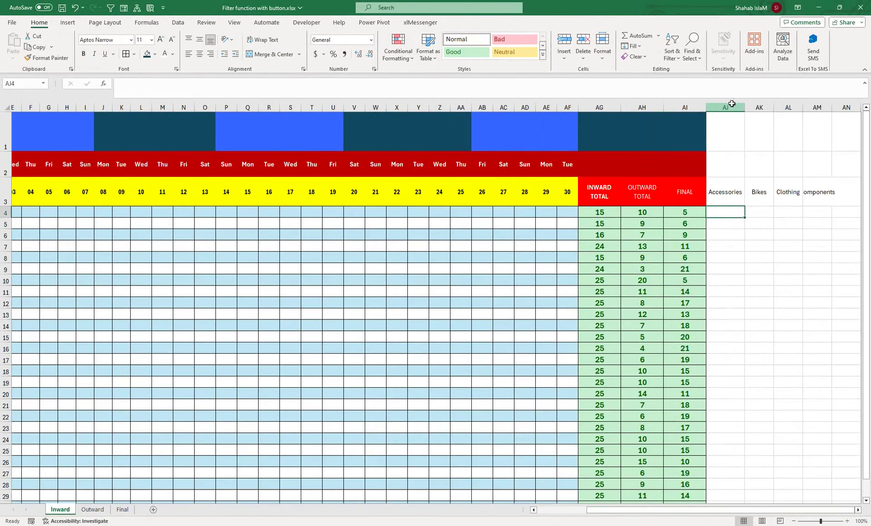
Insert a blank column before the category names and clear all its formatting
{"action": "right_click", "coordinate": [732, 108]}
{"action": "left_click", "coordinate": [753, 194]}
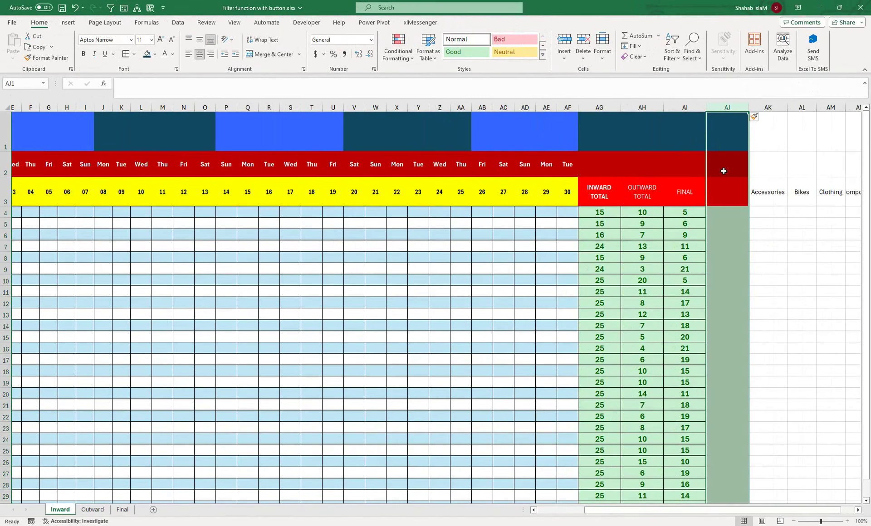
{"action": "left_click", "coordinate": [635, 56]}
{"action": "left_click", "coordinate": [644, 68]}
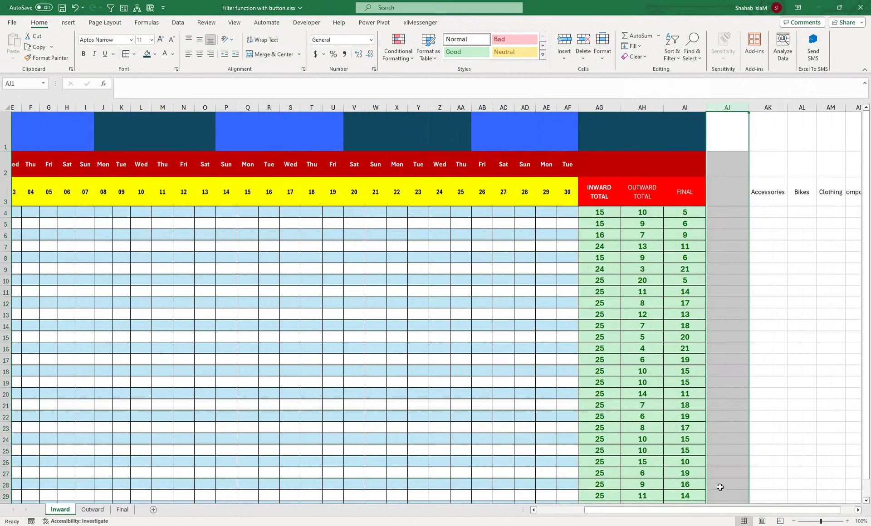
{"action": "left_click", "coordinate": [720, 457]}
{"action": "left_click_drag", "start_coordinate": [671, 511], "coordinate": [558, 499]}
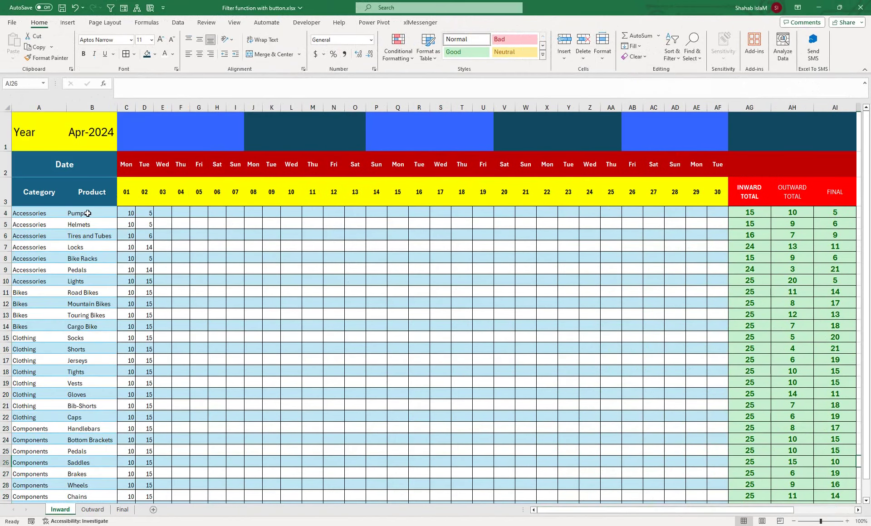
Copy the Accessories products (Pumps to Lights) into AK4 and auto-fit column AK
{"action": "left_click_drag", "start_coordinate": [88, 213], "coordinate": [86, 279]}
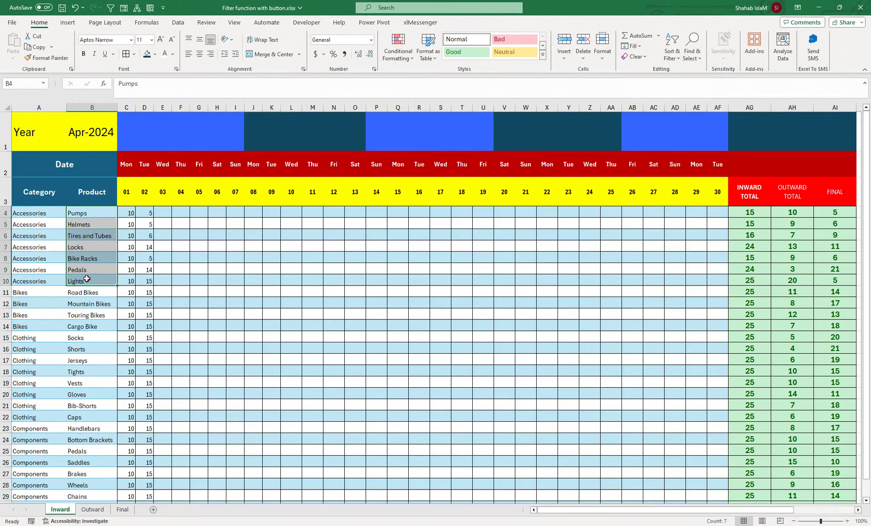
{"action": "key", "text": "ctrl+c"}
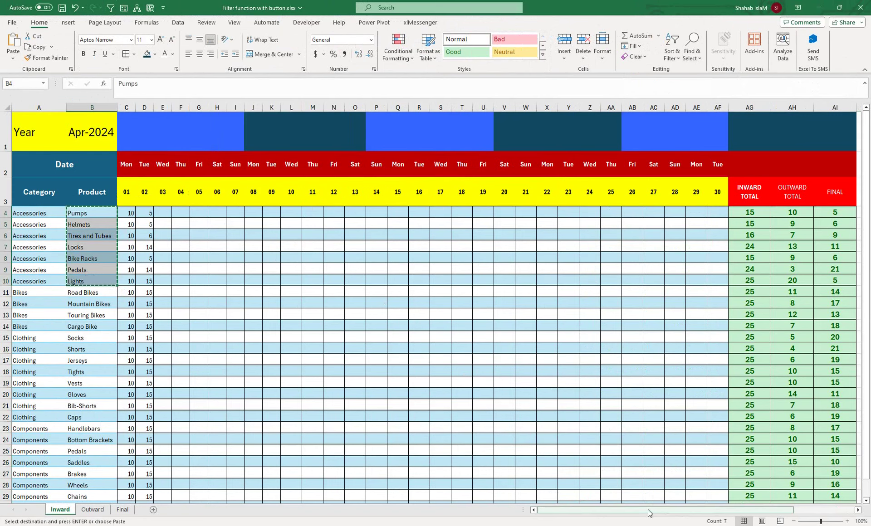
{"action": "left_click_drag", "start_coordinate": [542, 510], "coordinate": [603, 510]}
{"action": "left_click", "coordinate": [721, 212]}
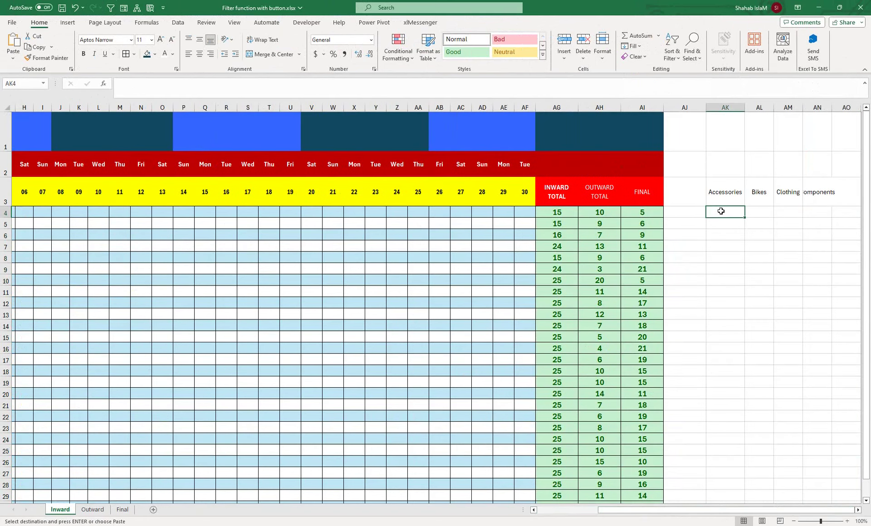
{"action": "key", "text": "ctrl+v"}
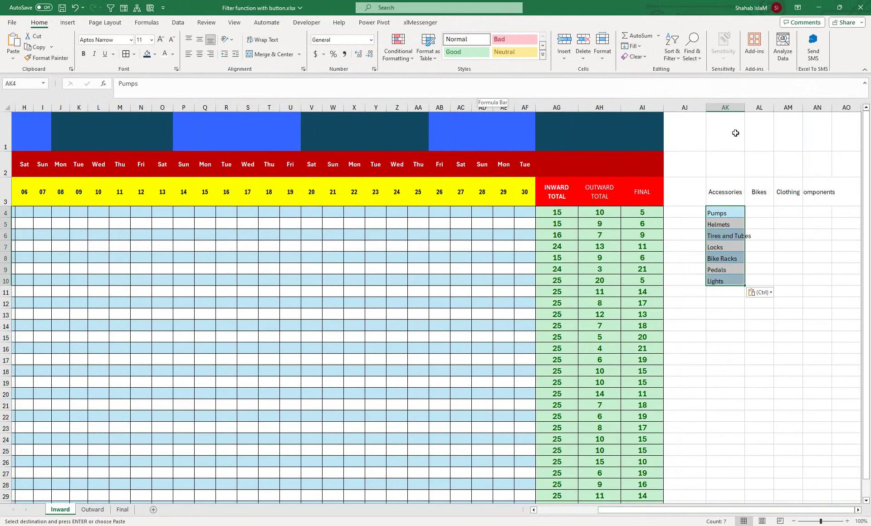
{"action": "double_click", "coordinate": [744, 107]}
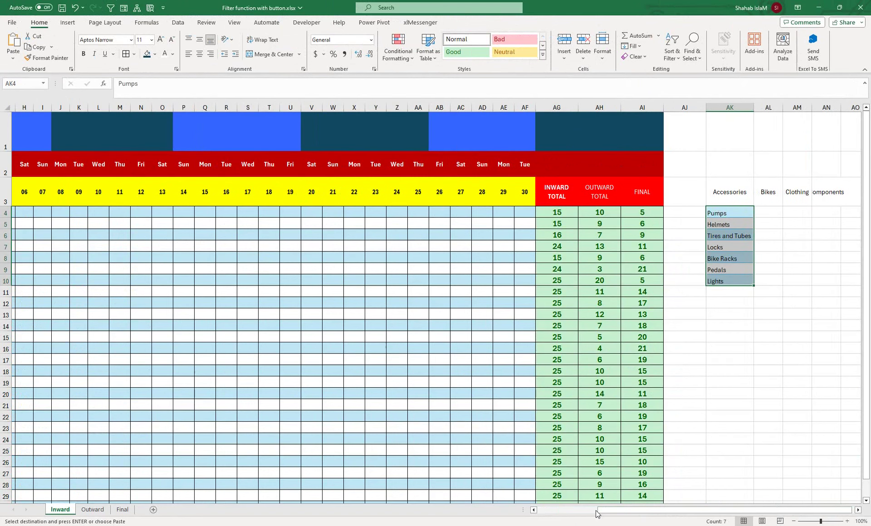
{"action": "left_click_drag", "start_coordinate": [597, 514], "coordinate": [540, 510]}
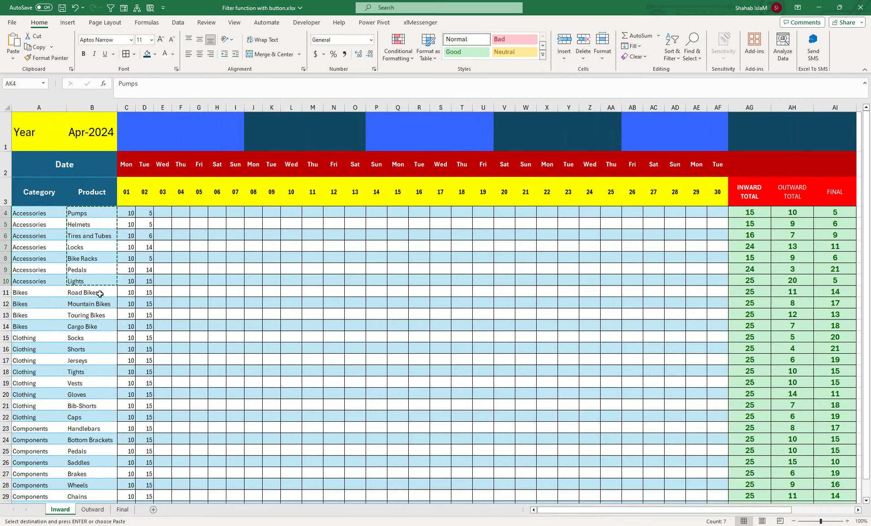
Copy the Bikes products (Road Bikes to Cargo Bike) into AL4 and auto-fit column AL
{"action": "left_click_drag", "start_coordinate": [100, 293], "coordinate": [100, 326]}
{"action": "key", "text": "ctrl+c"}
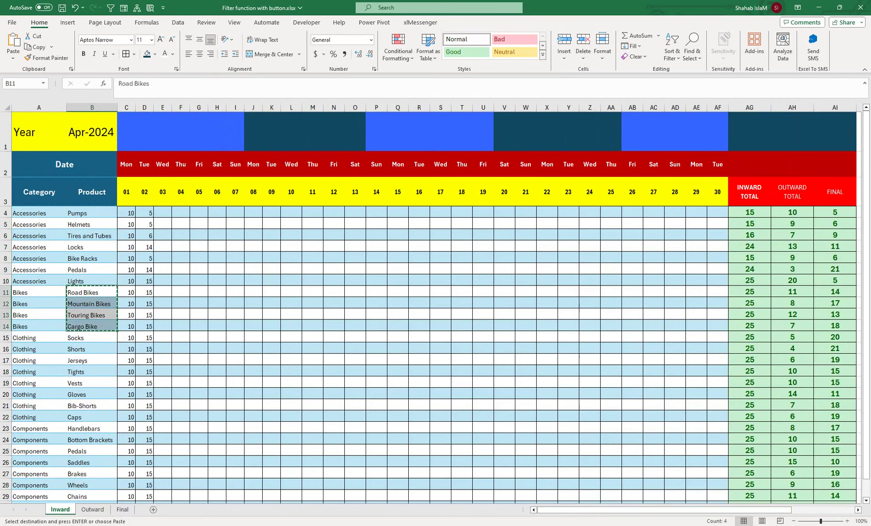
{"action": "left_click_drag", "start_coordinate": [624, 510], "coordinate": [729, 509]}
{"action": "left_click", "coordinate": [766, 215]}
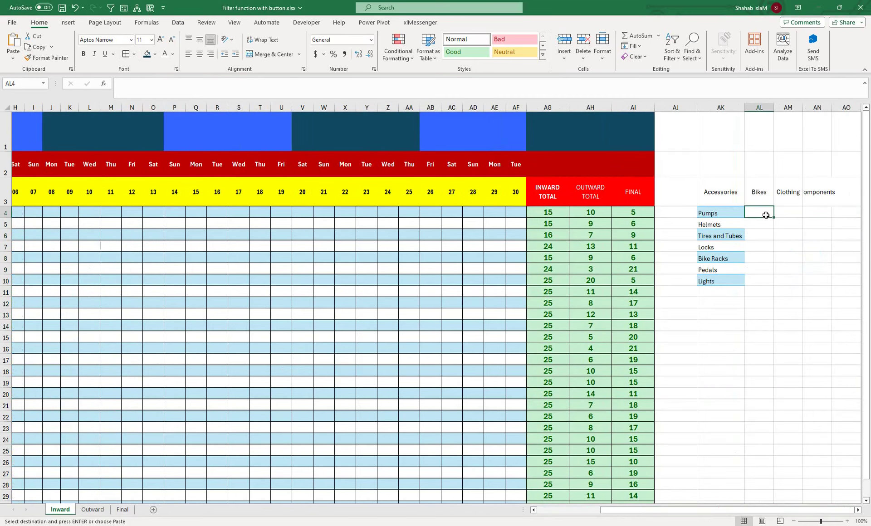
{"action": "key", "text": "ctrl+v"}
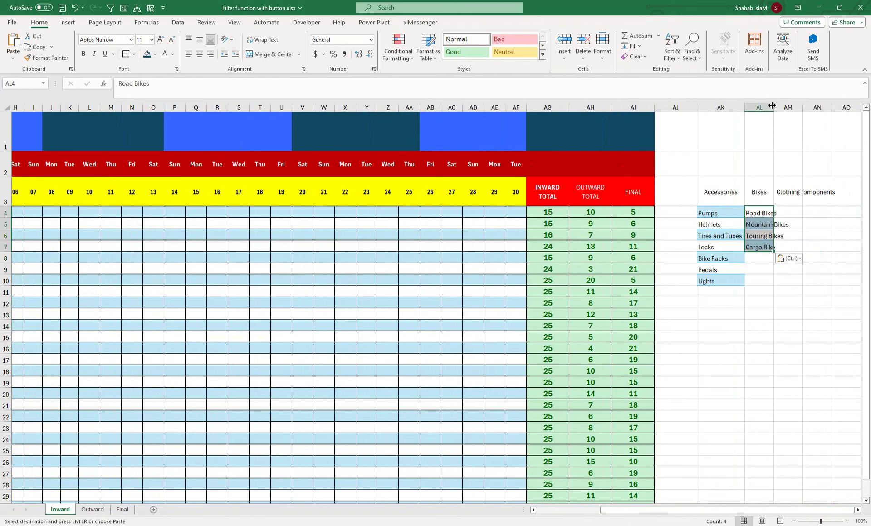
{"action": "double_click", "coordinate": [771, 105]}
Copy the Clothing products (Socks to Caps) under the Clothing heading in AM4
{"action": "left_click_drag", "start_coordinate": [606, 510], "coordinate": [545, 510]}
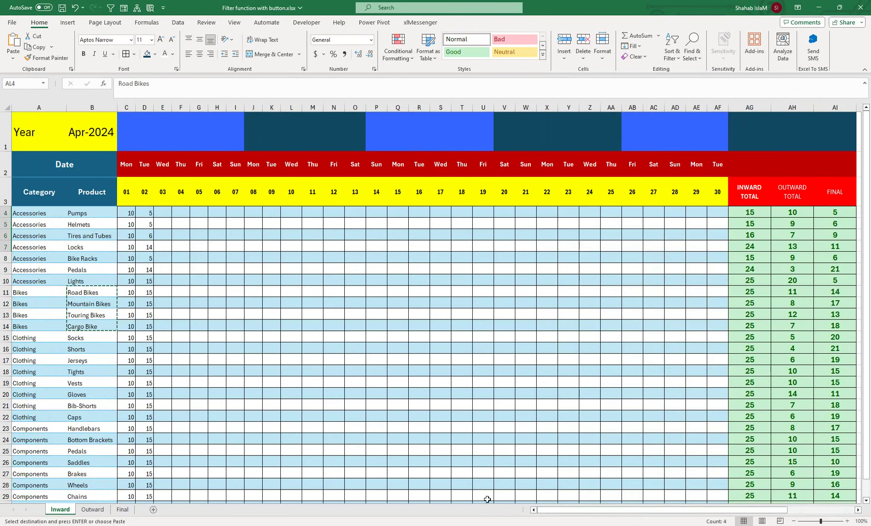
{"action": "left_click_drag", "start_coordinate": [75, 338], "coordinate": [80, 411]}
{"action": "key", "text": "ctrl+c"}
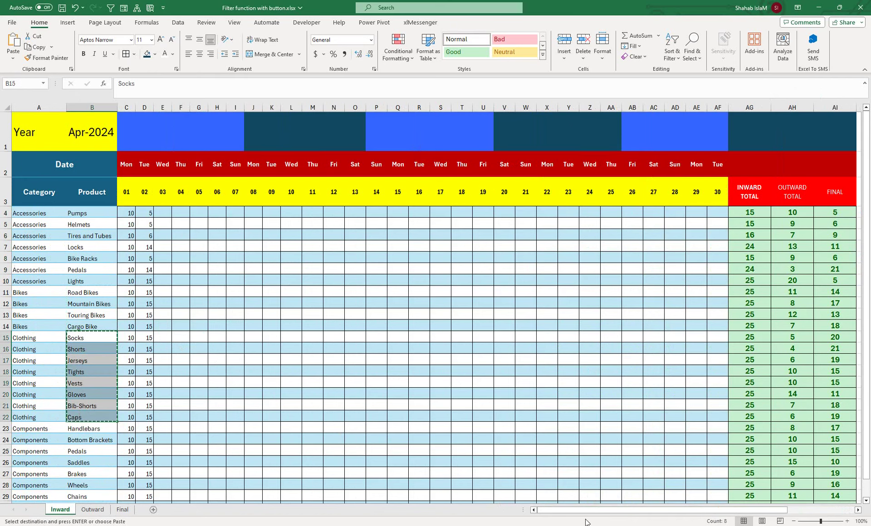
{"action": "scroll", "coordinate": [724, 491], "scroll_direction": "right", "scroll_amount": 5}
{"action": "left_click", "coordinate": [790, 213]}
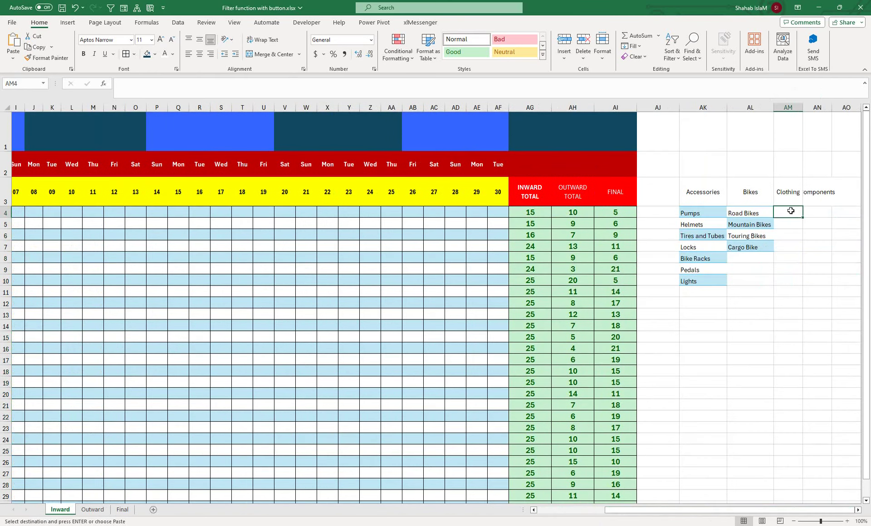
{"action": "key", "text": "ctrl+v"}
Copy the Components products into AN4 and fit column AN to its longest entry
{"action": "left_click", "coordinate": [816, 217]}
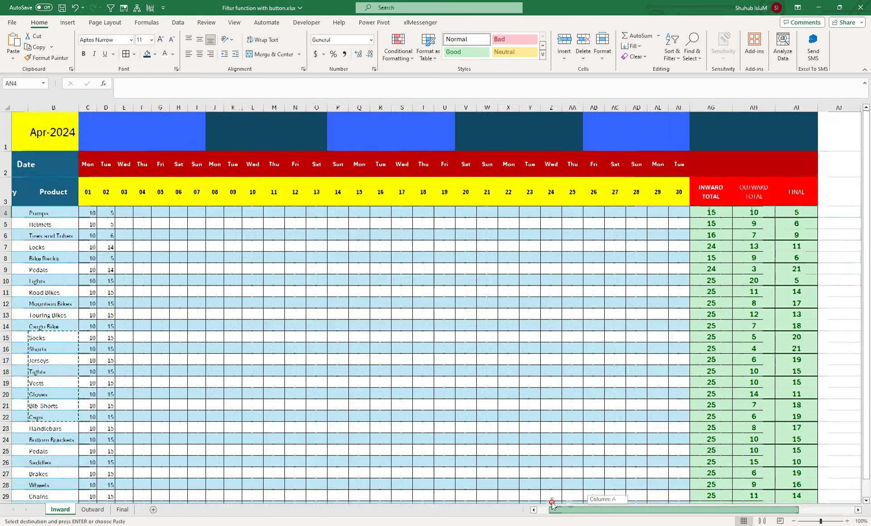
{"action": "left_click_drag", "start_coordinate": [608, 510], "coordinate": [533, 507]}
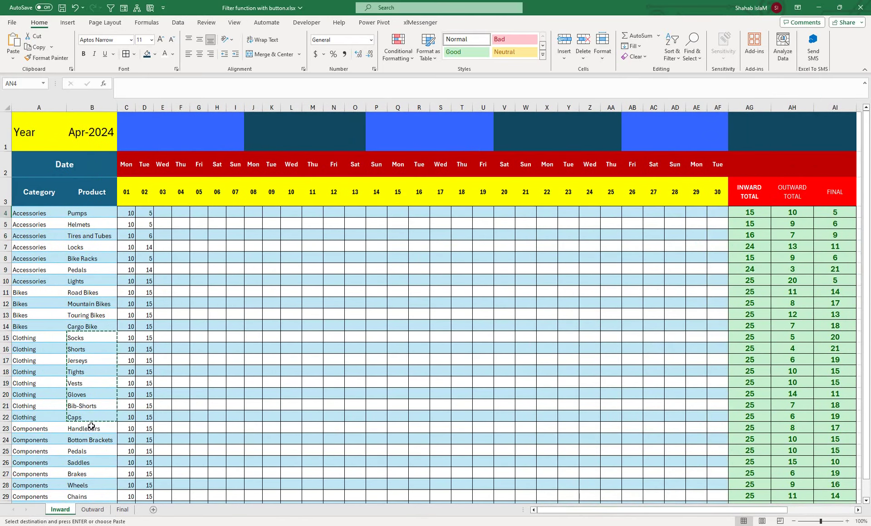
{"action": "left_click_drag", "start_coordinate": [91, 426], "coordinate": [86, 469]}
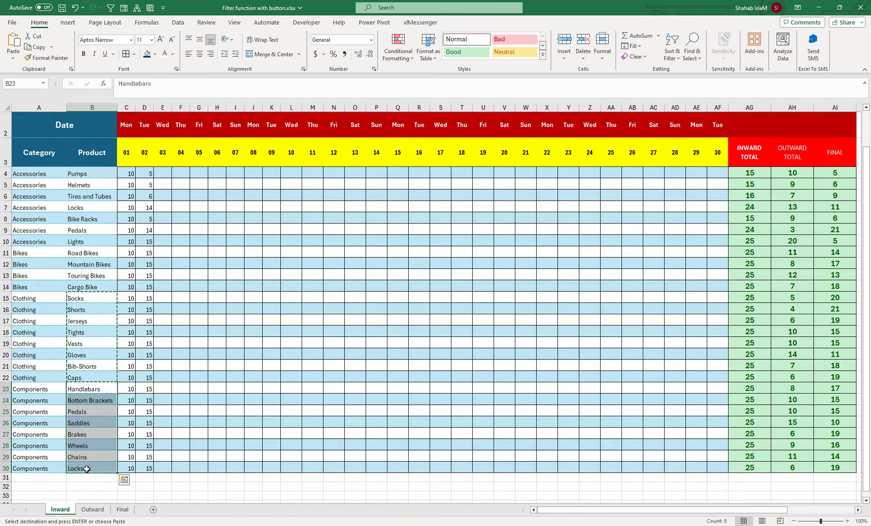
{"action": "key", "text": "ctrl+c"}
{"action": "left_click_drag", "start_coordinate": [567, 510], "coordinate": [635, 510]}
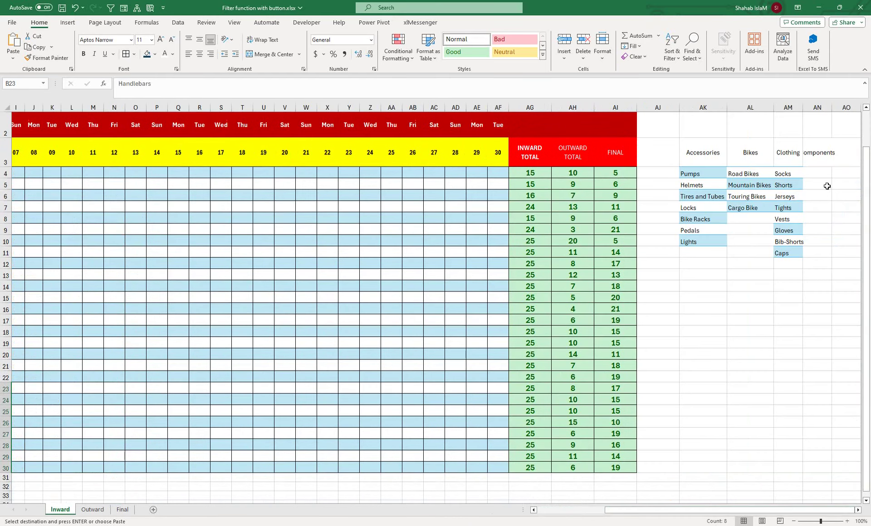
{"action": "left_click", "coordinate": [823, 171]}
{"action": "key", "text": "ctrl+v"}
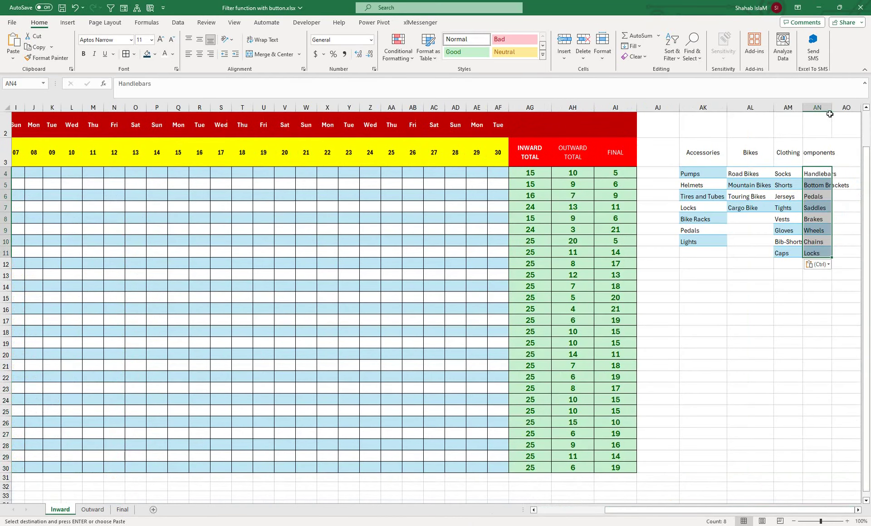
{"action": "double_click", "coordinate": [832, 107]}
Clear formats from the AK4:AN11 product block, removing its fill colours
{"action": "left_click", "coordinate": [714, 172]}
{"action": "key", "text": "ctrl+shift+Right"}
{"action": "key", "text": "ctrl+shift+Down"}
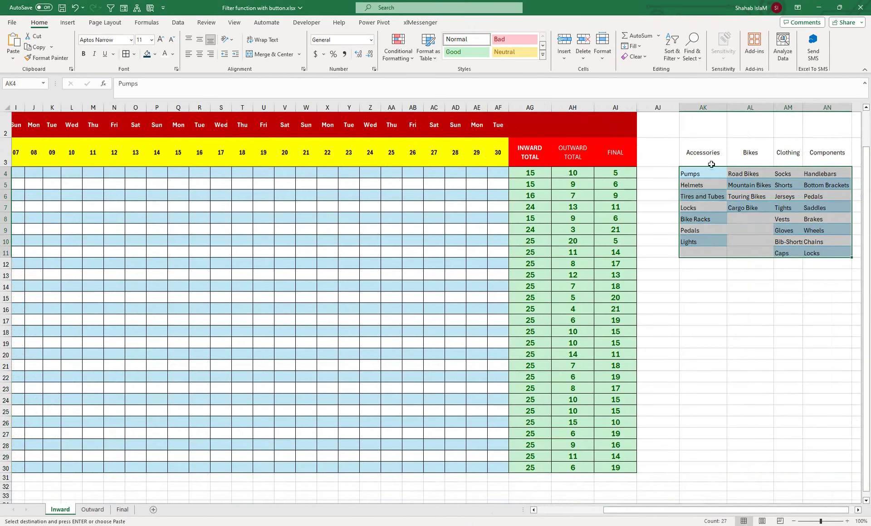
{"action": "left_click", "coordinate": [631, 56]}
{"action": "left_click", "coordinate": [644, 81]}
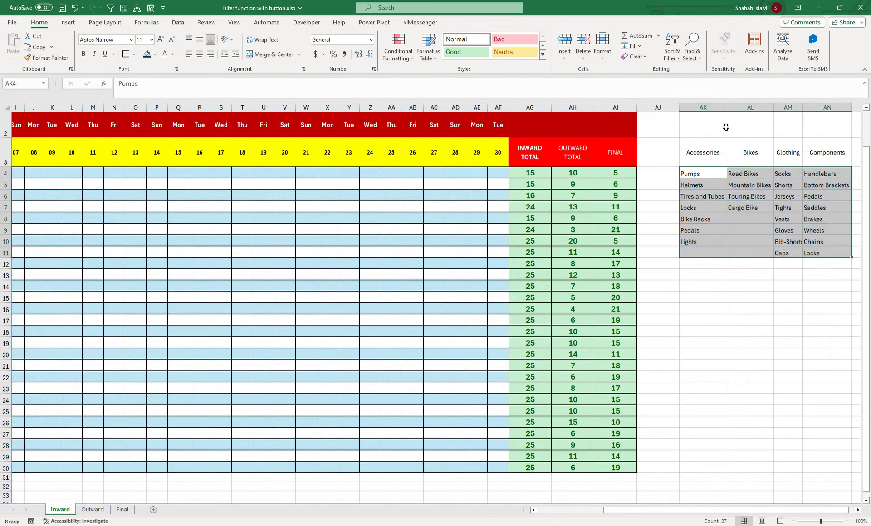
{"action": "left_click", "coordinate": [736, 198]}
{"action": "left_click", "coordinate": [704, 154]}
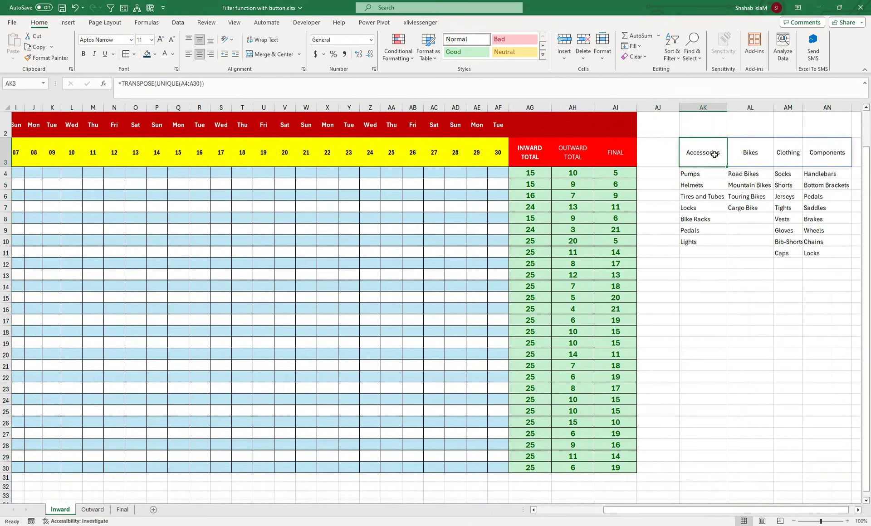
{"action": "key", "text": "ctrl+Down"}
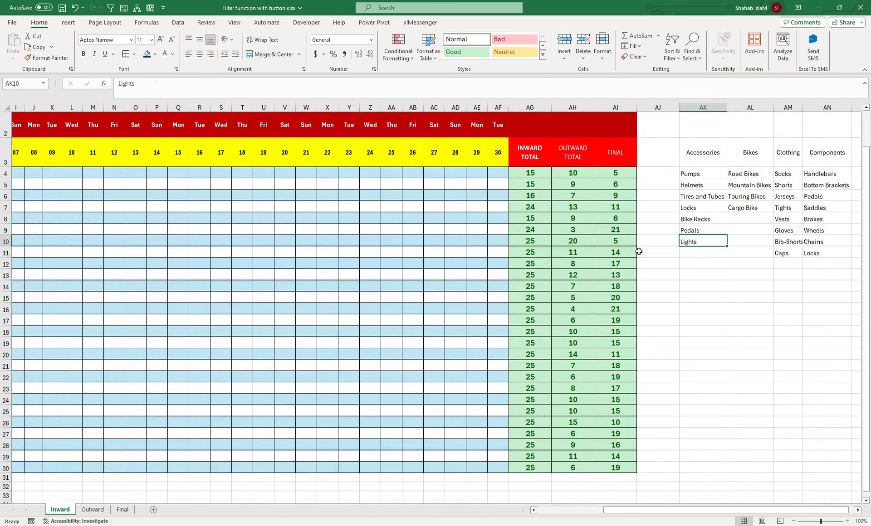
Widen column AF slightly and select the category block with its headings
{"action": "left_click_drag", "start_coordinate": [687, 389], "coordinate": [317, 143]}
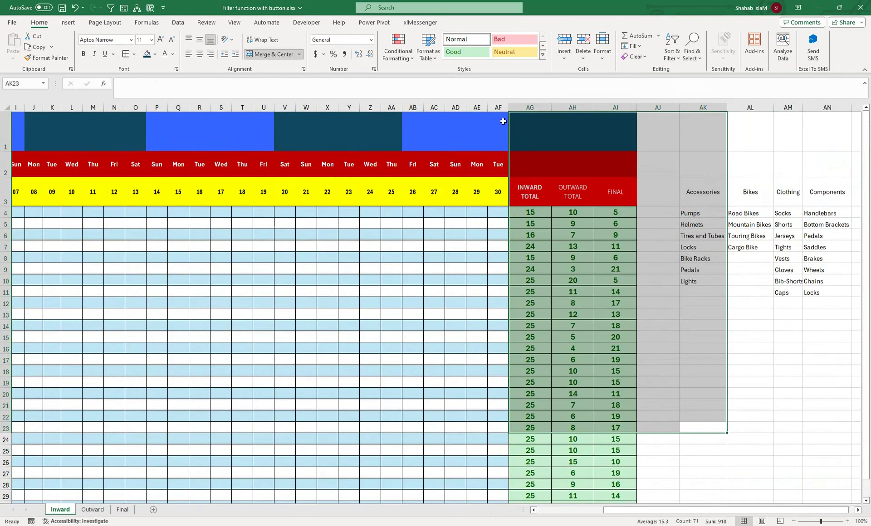
{"action": "left_click_drag", "start_coordinate": [509, 107], "coordinate": [516, 106]}
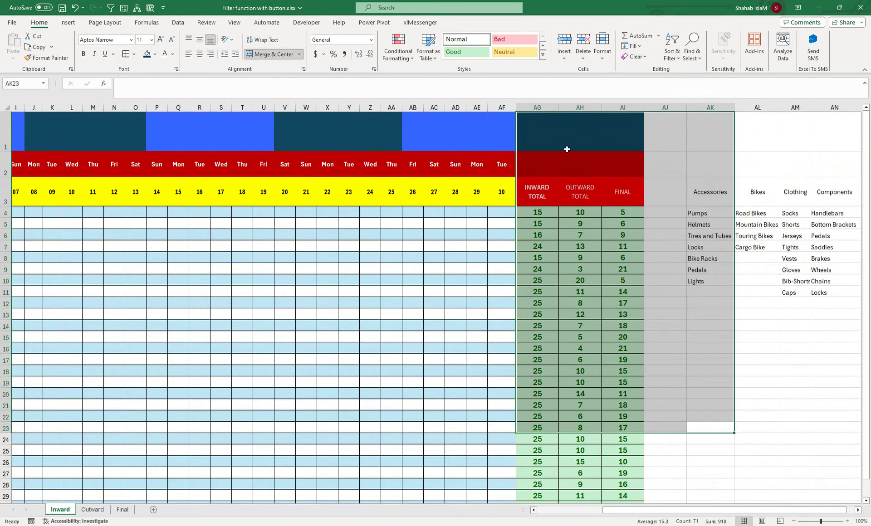
{"action": "left_click", "coordinate": [740, 215]}
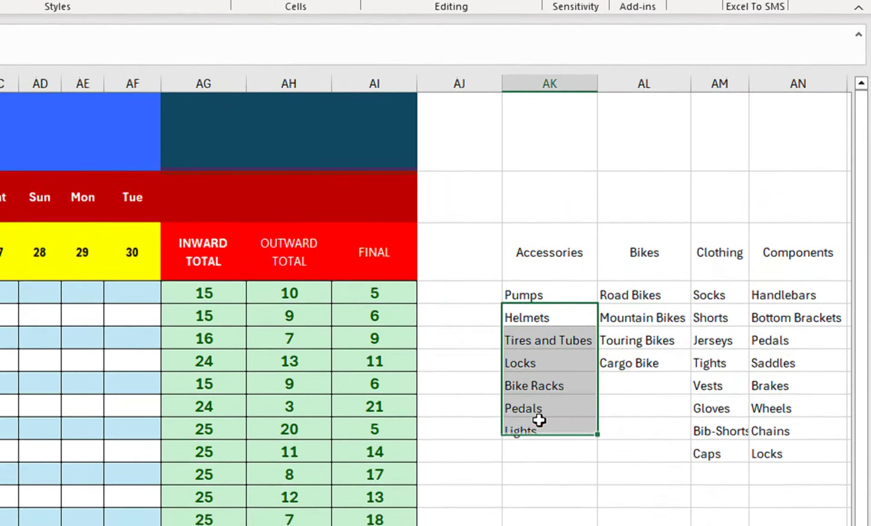
{"action": "left_click_drag", "start_coordinate": [537, 308], "coordinate": [539, 396]}
{"action": "left_click_drag", "start_coordinate": [538, 272], "coordinate": [520, 396]}
{"action": "left_click_drag", "start_coordinate": [628, 263], "coordinate": [619, 318]}
{"action": "left_click_drag", "start_coordinate": [715, 255], "coordinate": [721, 422]}
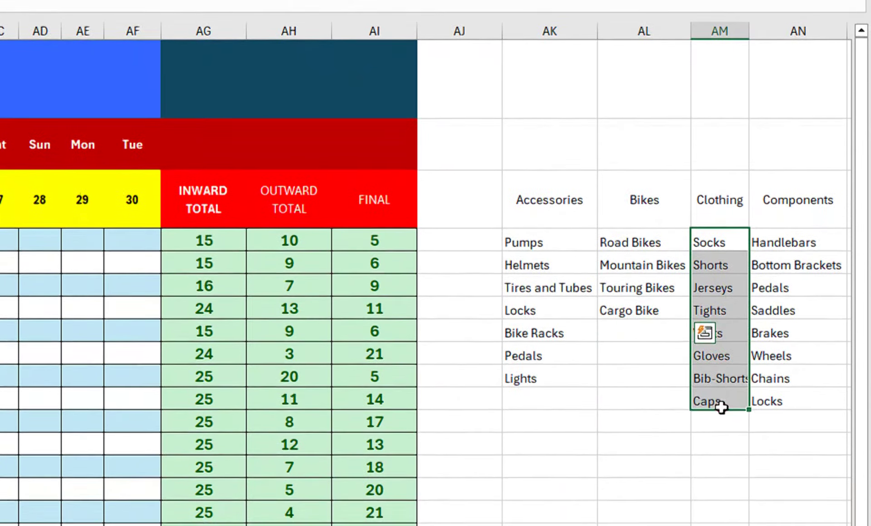
{"action": "left_click_drag", "start_coordinate": [760, 236], "coordinate": [773, 395]}
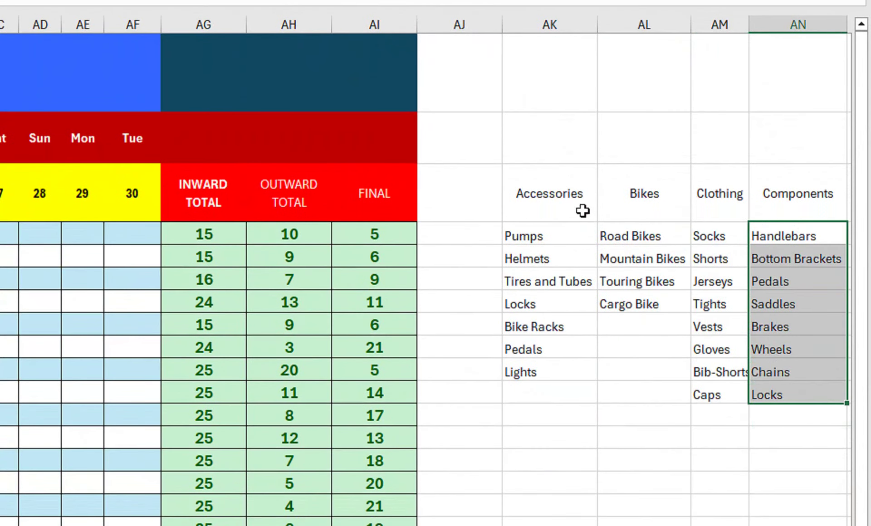
{"action": "mouse_move", "coordinate": [585, 210]}
{"action": "left_mouse_down"}
{"action": "mouse_move", "coordinate": [597, 209]}
{"action": "mouse_move", "coordinate": [762, 389]}
{"action": "left_mouse_up"}
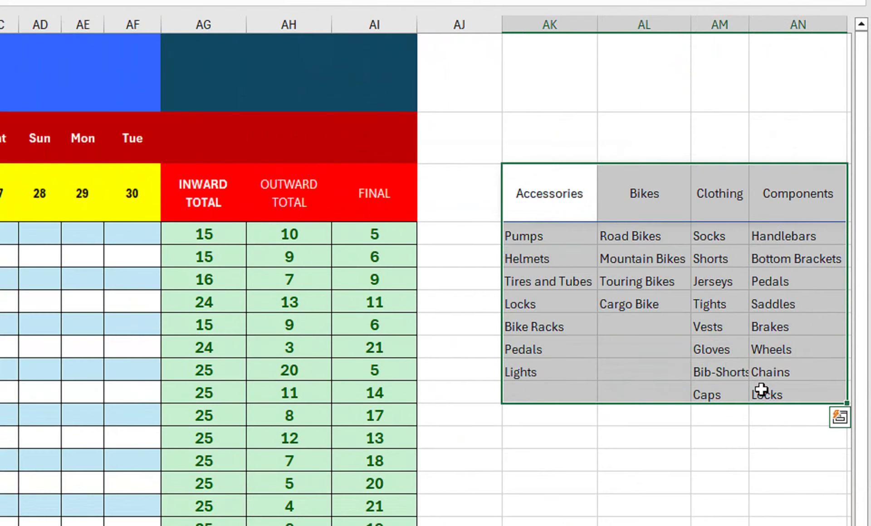
{"action": "key", "text": "ctrl+q"}
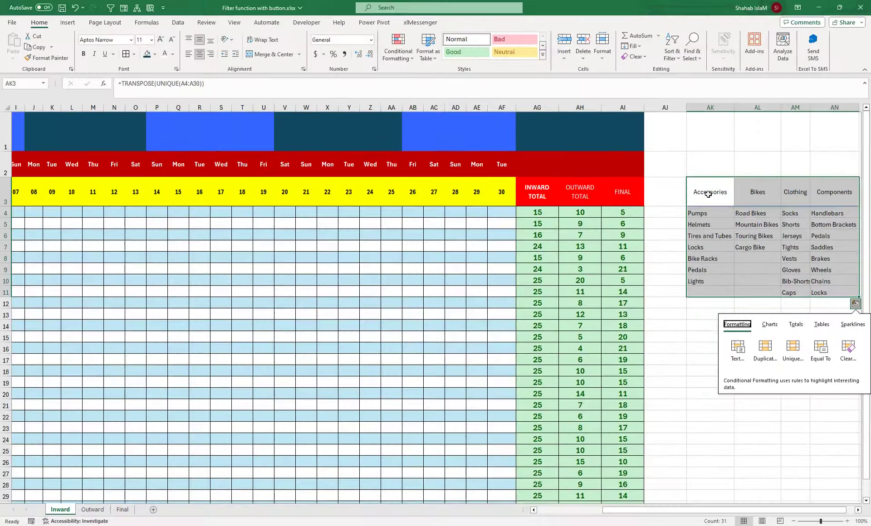
Convert the AK3:AN3 category headings to plain values with Copy and Paste Values
{"action": "left_click_drag", "start_coordinate": [710, 192], "coordinate": [833, 191]}
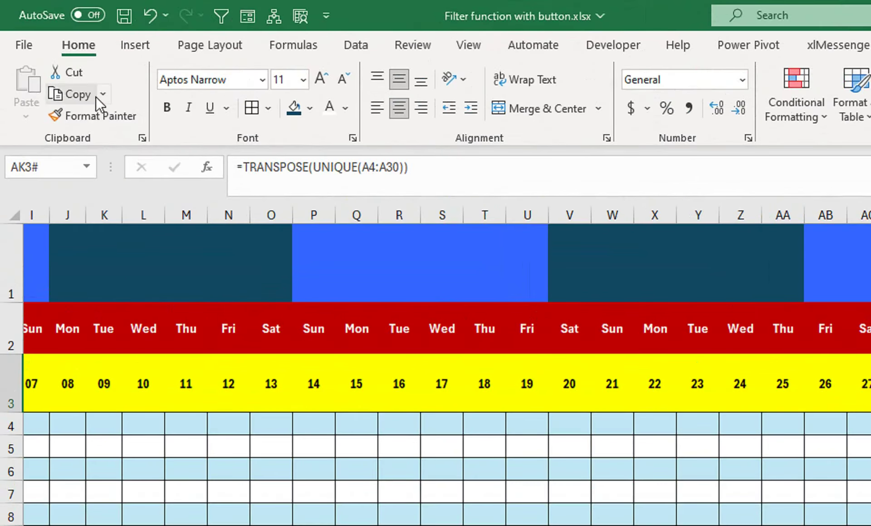
{"action": "left_click", "coordinate": [51, 47]}
{"action": "left_click", "coordinate": [55, 59]}
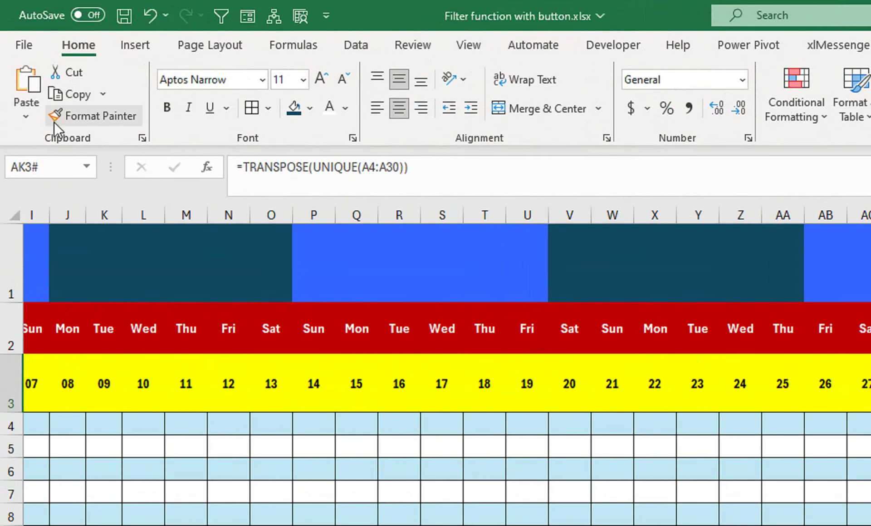
{"action": "left_click", "coordinate": [26, 113]}
{"action": "left_click", "coordinate": [24, 252]}
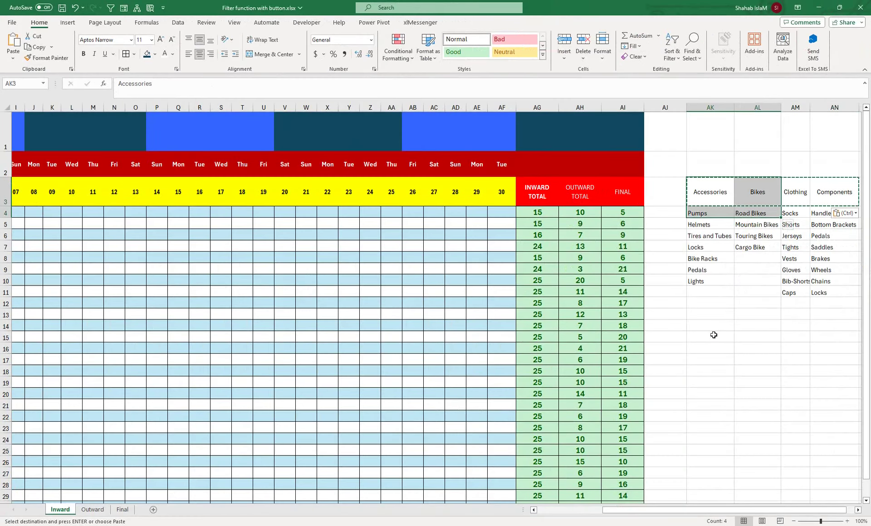
{"action": "left_click", "coordinate": [710, 338]}
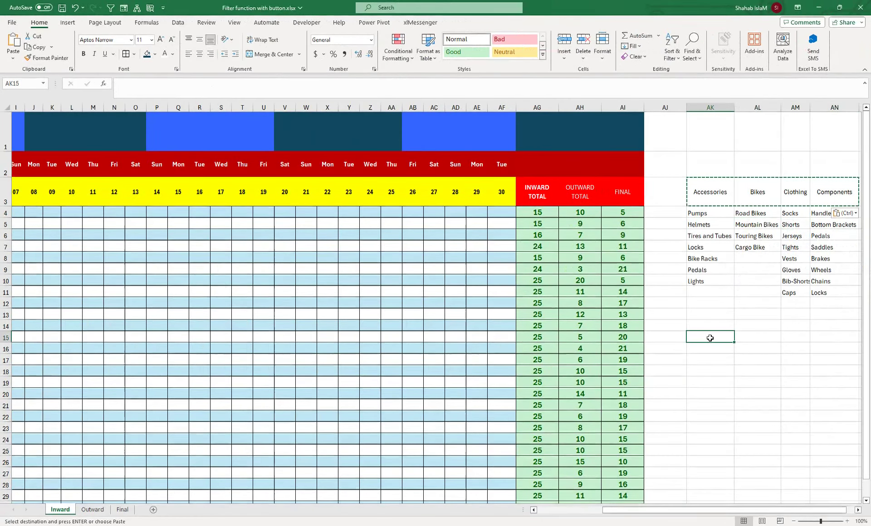
{"action": "key", "text": "Escape"}
Auto-fit column AM over AK3:AN11 so Bib-Shorts fits fully
{"action": "left_click", "coordinate": [710, 346]}
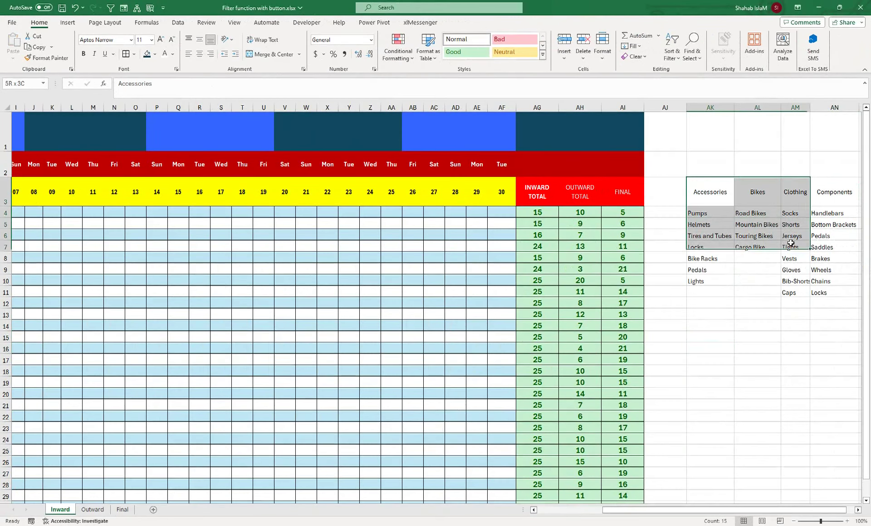
{"action": "left_click_drag", "start_coordinate": [708, 192], "coordinate": [834, 293]}
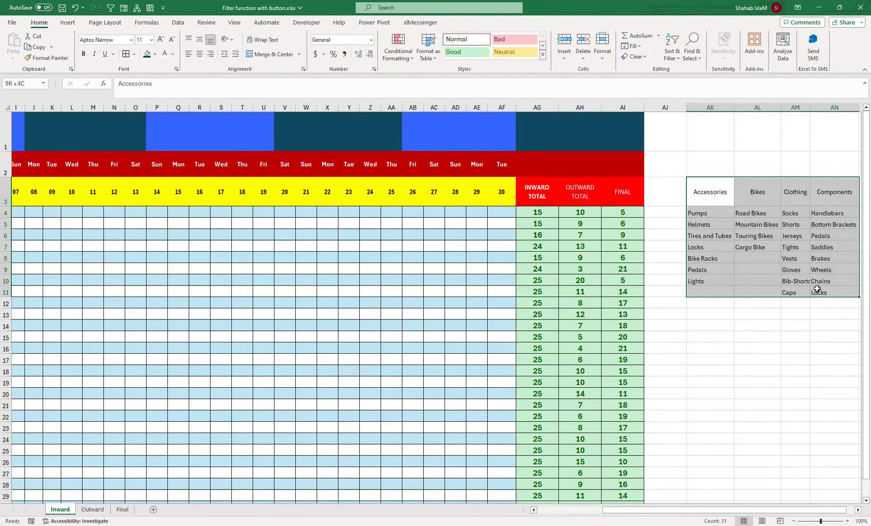
{"action": "double_click", "coordinate": [810, 107]}
Create range names from the selected block's top row instead of the left column
{"action": "left_click", "coordinate": [146, 23]}
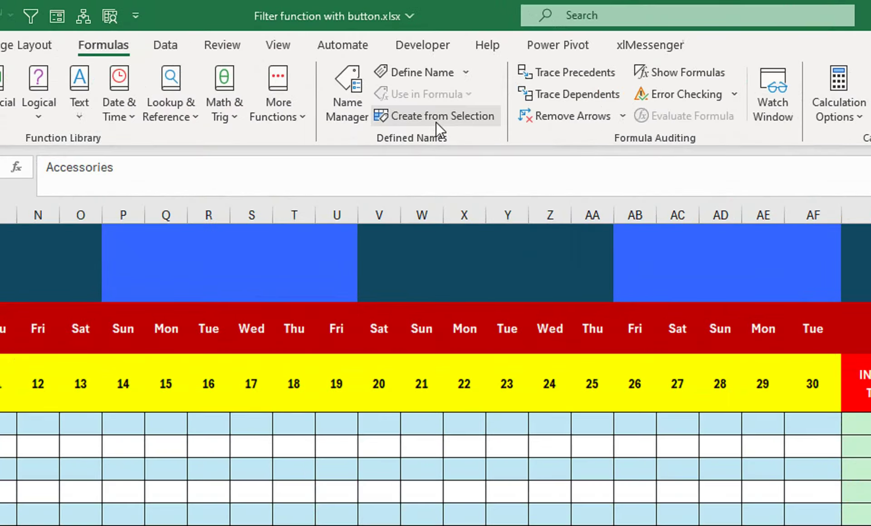
{"action": "left_click", "coordinate": [437, 120]}
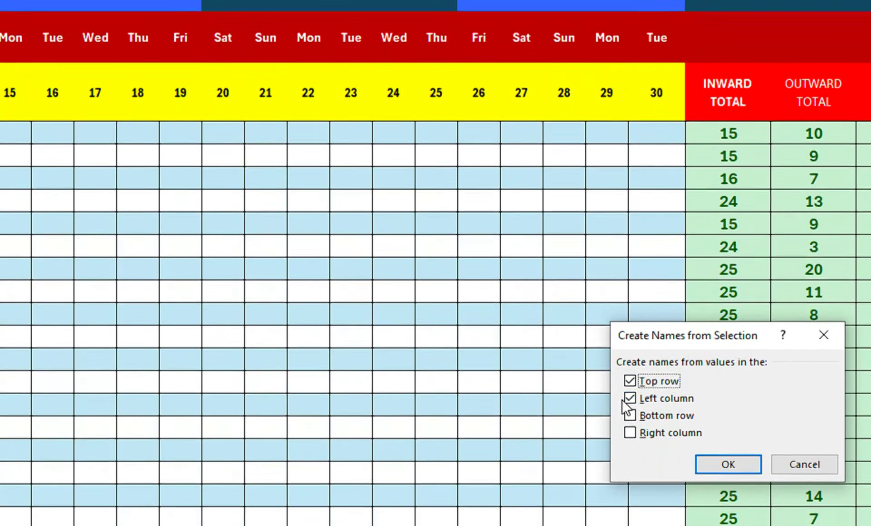
{"action": "left_click", "coordinate": [634, 495]}
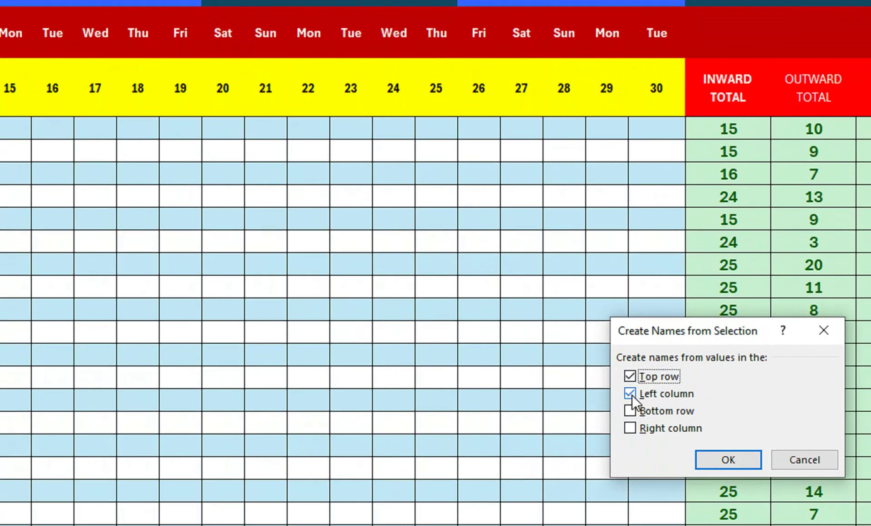
{"action": "left_click", "coordinate": [701, 419]}
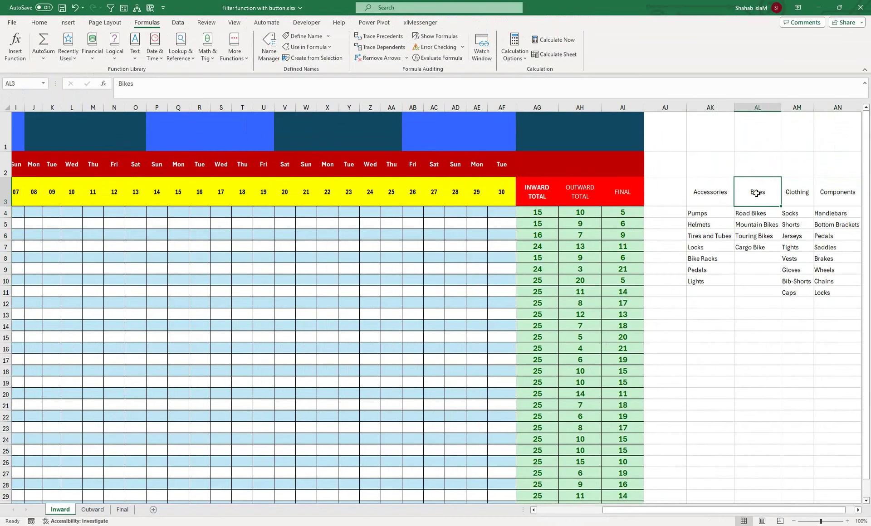
Inspect the Accessories and Bikes named ranges and bring up the Name Manager
{"action": "left_click", "coordinate": [723, 214]}
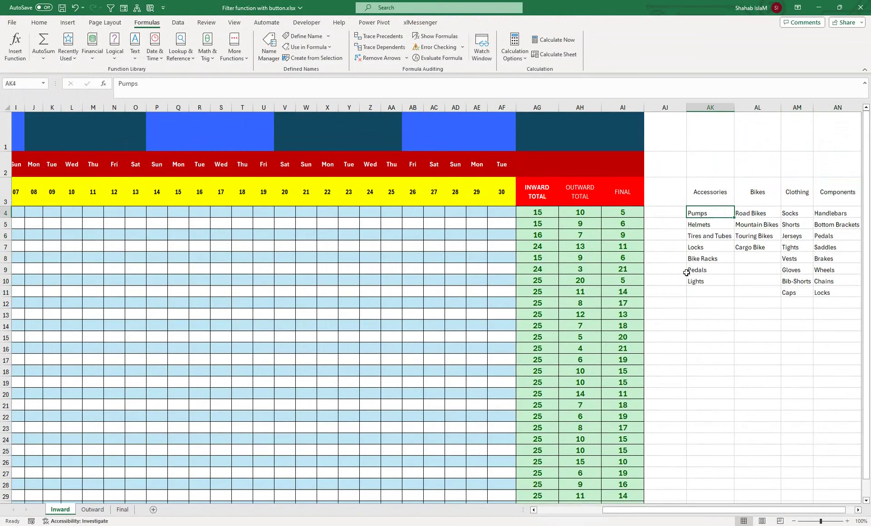
{"action": "left_click", "coordinate": [42, 84]}
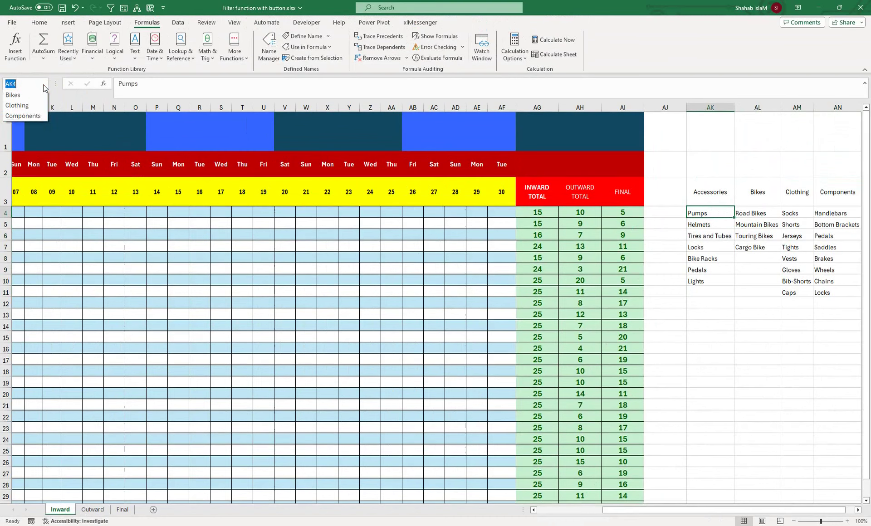
{"action": "left_click", "coordinate": [38, 95]}
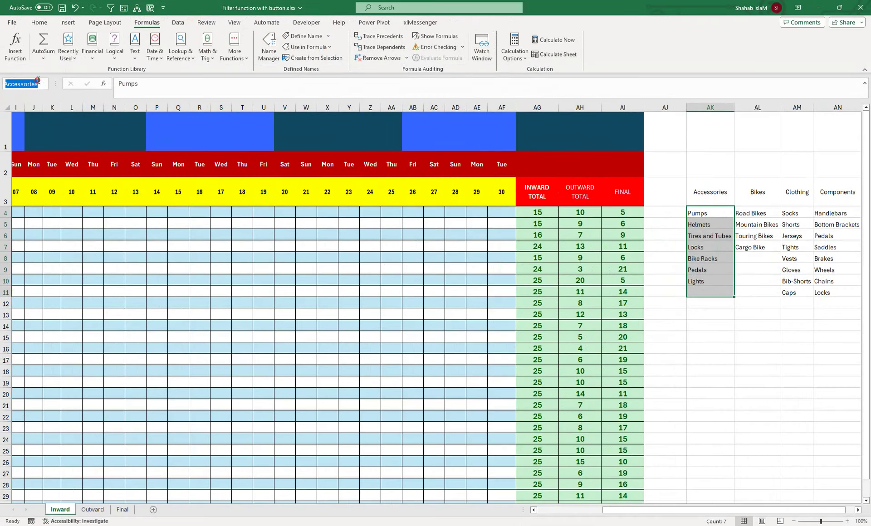
{"action": "left_click", "coordinate": [43, 83]}
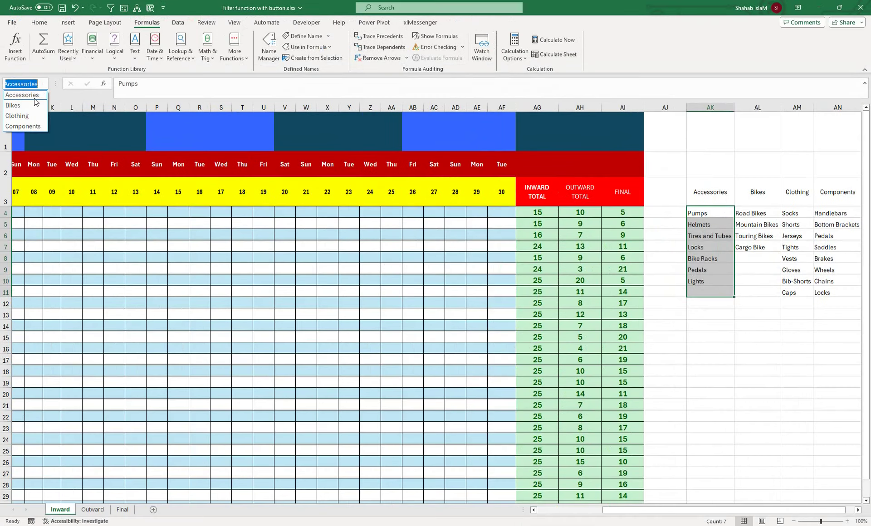
{"action": "left_click", "coordinate": [13, 103]}
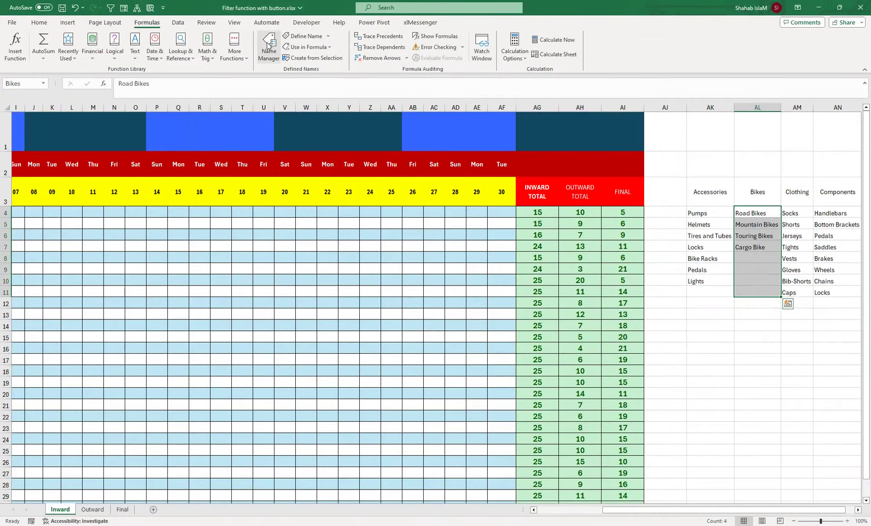
{"action": "left_click", "coordinate": [269, 46]}
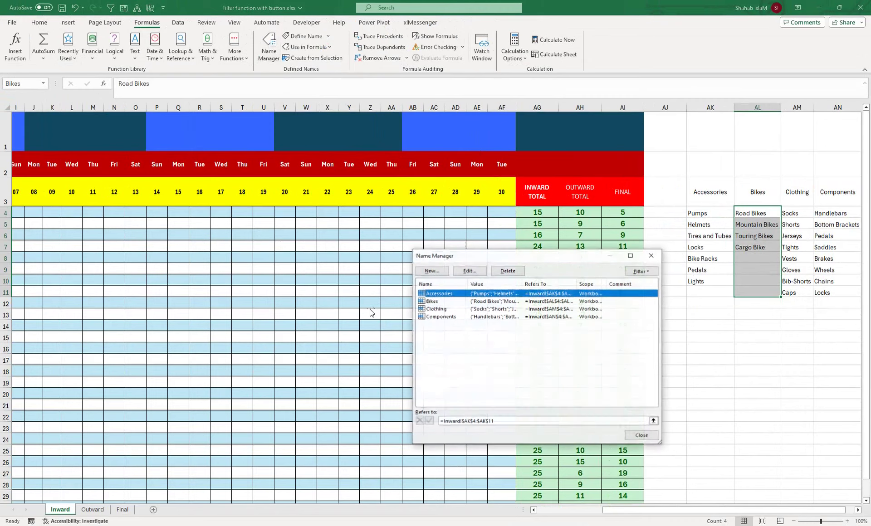
Delete all four existing category names in Name Manager
{"action": "left_click", "coordinate": [441, 316], "text": "shift"}
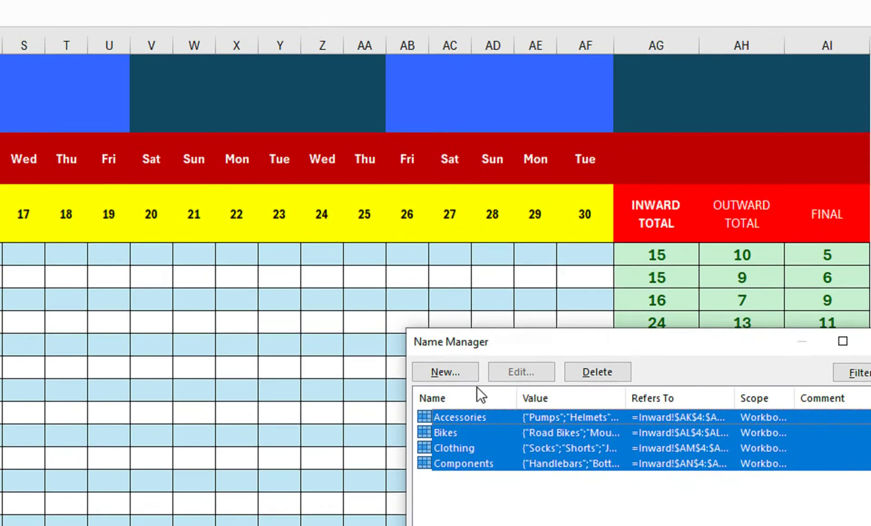
{"action": "left_click", "coordinate": [597, 372]}
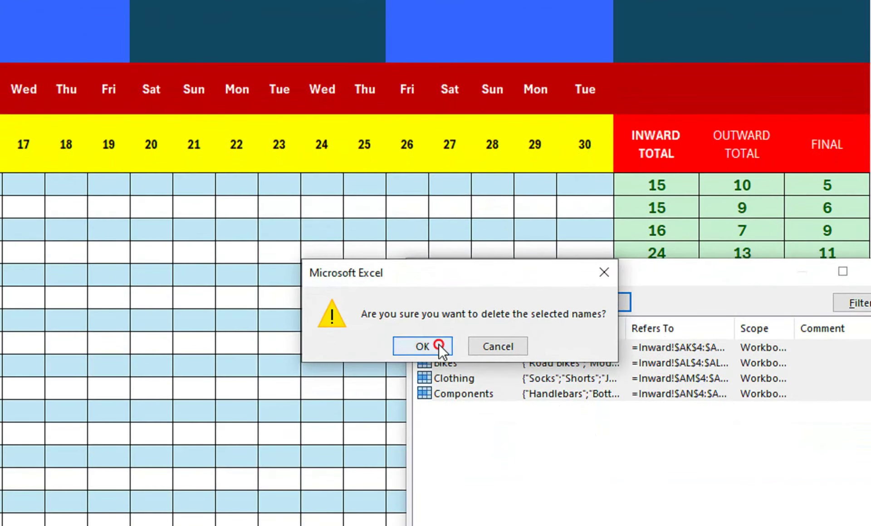
{"action": "left_click", "coordinate": [439, 344]}
{"action": "left_click", "coordinate": [714, 272]}
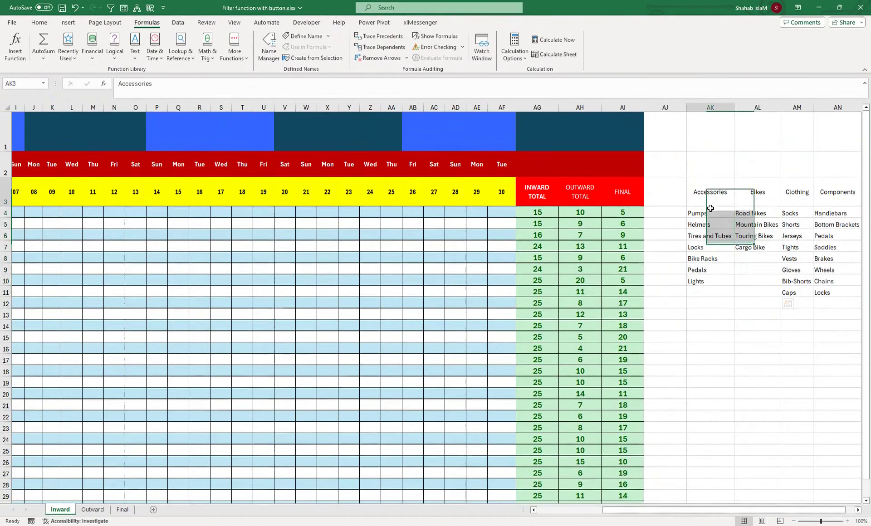
Select AK3:AK10, AL3:AL7, AM3:AM11 and AN3:AN11 and create names from the top row
{"action": "left_click_drag", "start_coordinate": [711, 208], "coordinate": [697, 285]}
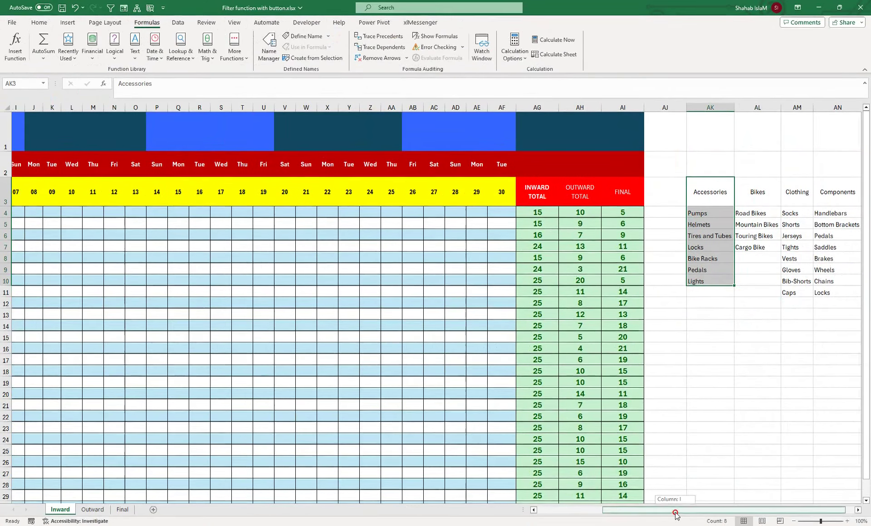
{"action": "scroll", "coordinate": [698, 499], "scroll_direction": "right", "scroll_amount": 2}
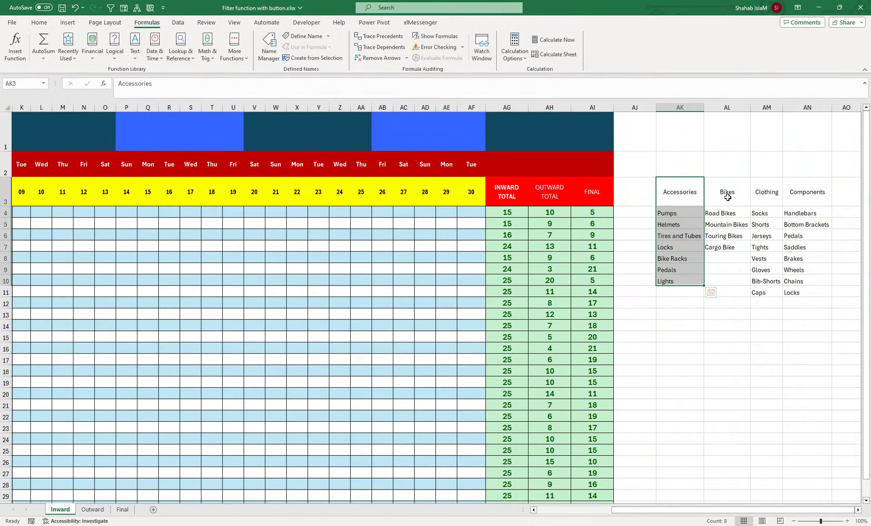
{"action": "left_click_drag", "start_coordinate": [728, 192], "coordinate": [724, 245]}
{"action": "left_click_drag", "start_coordinate": [774, 188], "coordinate": [771, 287]}
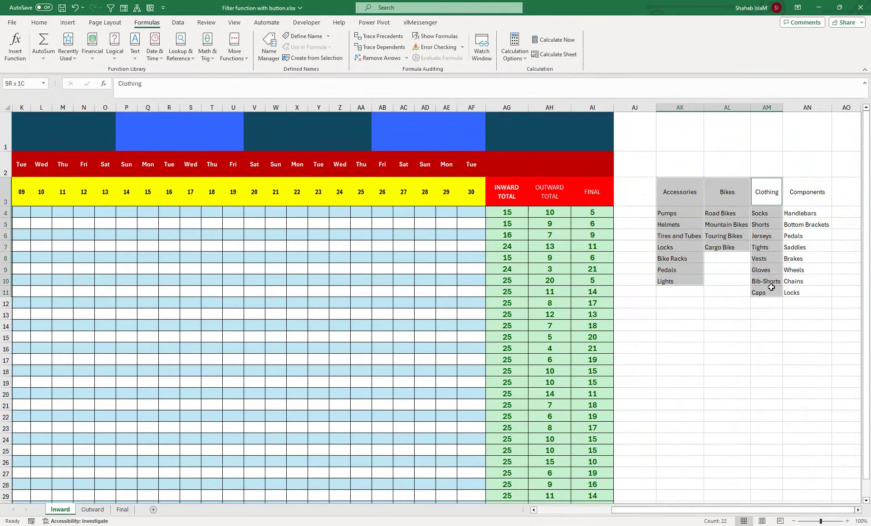
{"action": "left_click_drag", "start_coordinate": [811, 195], "coordinate": [811, 293]}
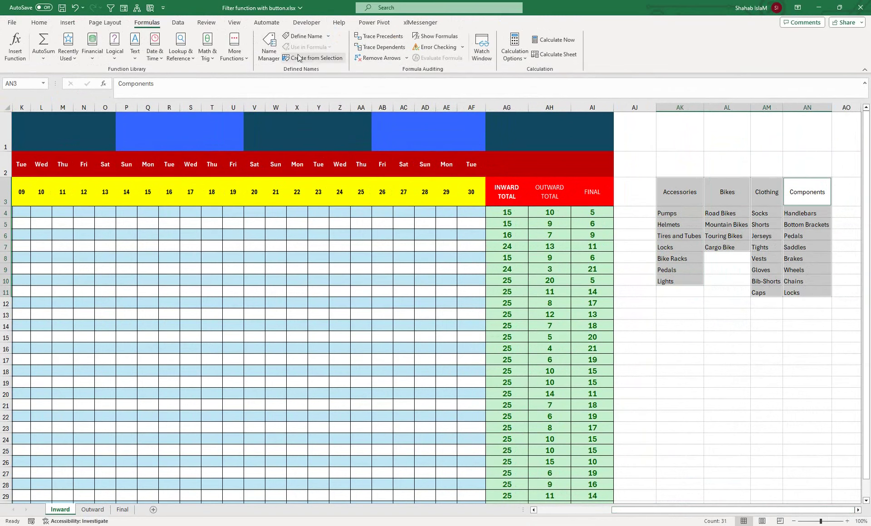
{"action": "left_click", "coordinate": [312, 57]}
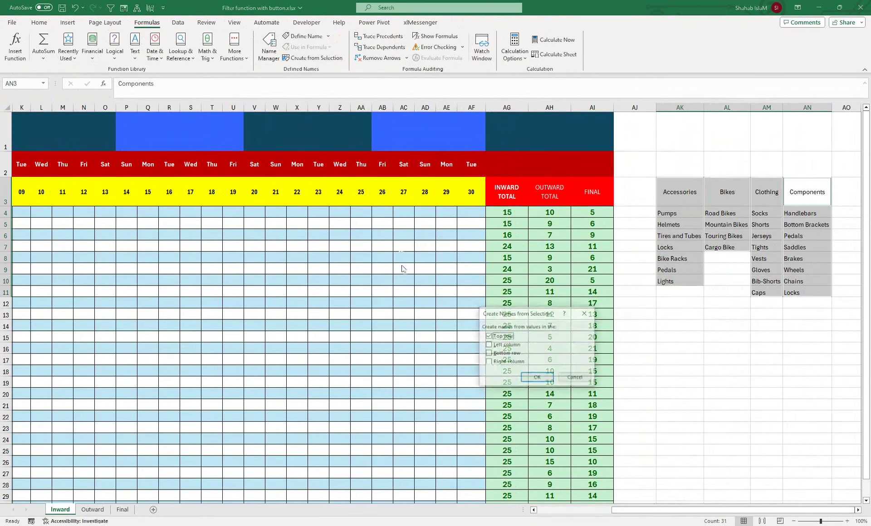
{"action": "left_click", "coordinate": [526, 378]}
Verify the new Accessories and Bikes ranges from the Name Box
{"action": "left_click", "coordinate": [43, 83]}
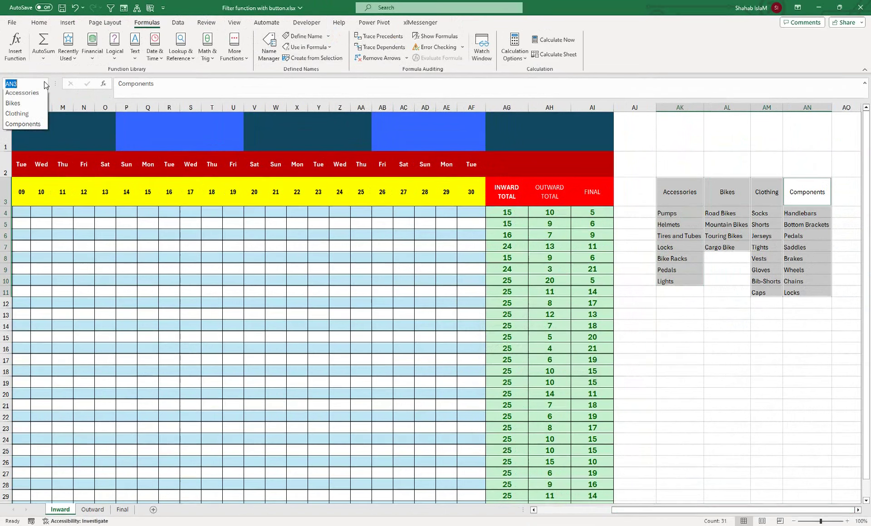
{"action": "left_click", "coordinate": [19, 94]}
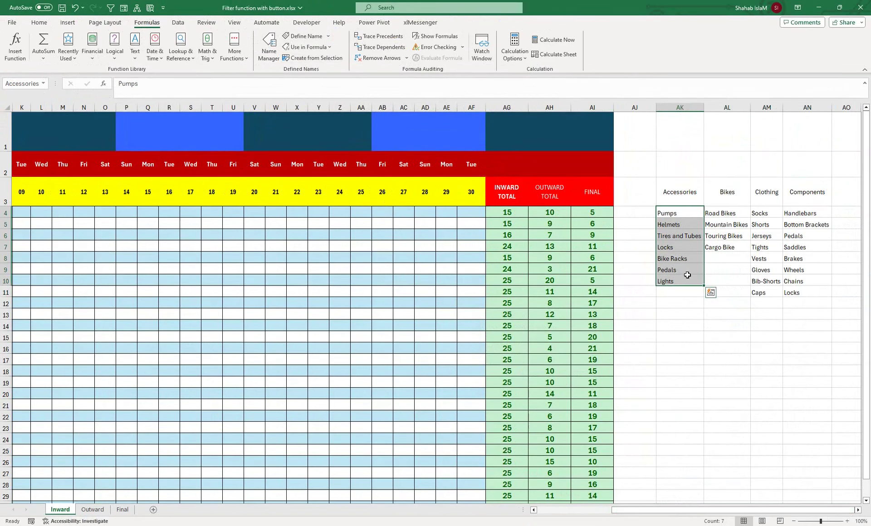
{"action": "left_click", "coordinate": [43, 83]}
{"action": "left_click", "coordinate": [39, 105]}
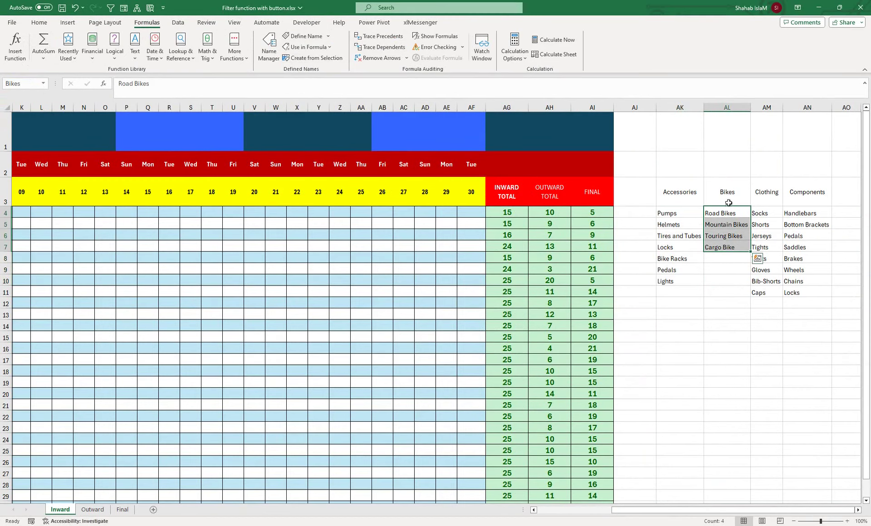
{"action": "left_click_drag", "start_coordinate": [618, 511], "coordinate": [537, 520]}
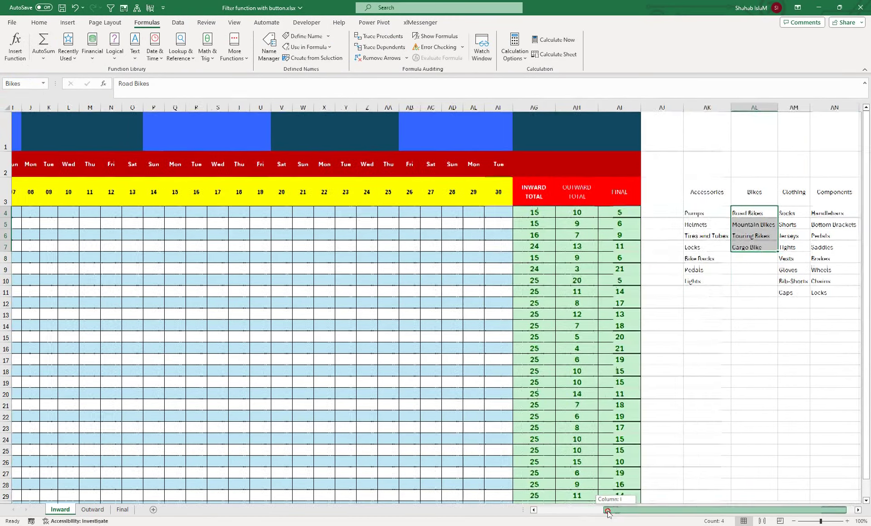
{"action": "left_click", "coordinate": [200, 144]}
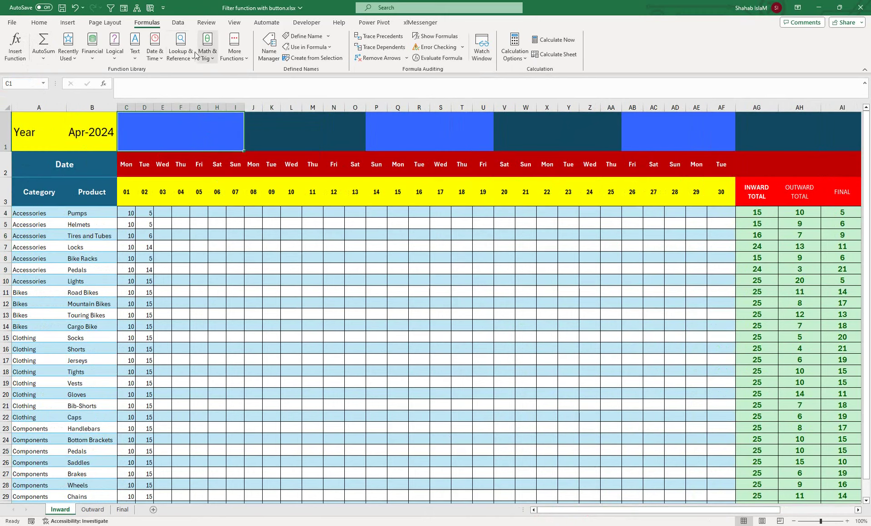
Add a list validation to C1 with source =$AK$3:$AN$3
{"action": "left_click", "coordinate": [178, 22]}
{"action": "left_click", "coordinate": [586, 58]}
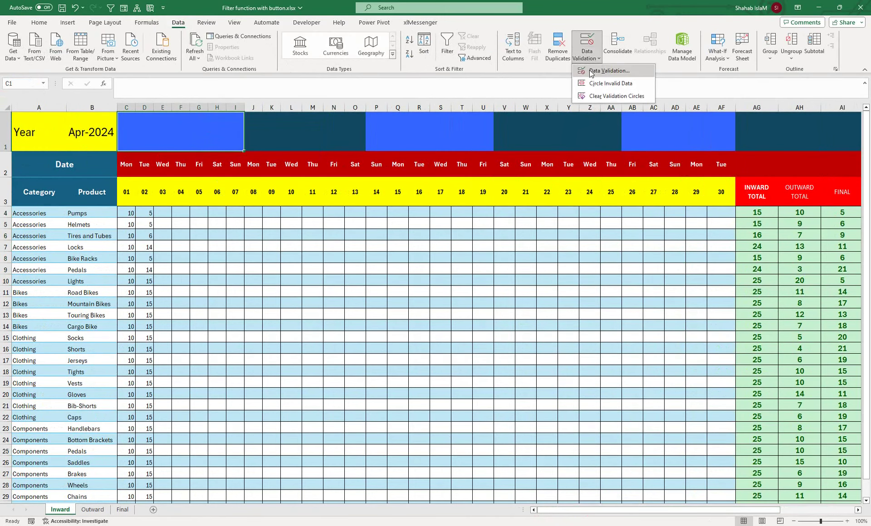
{"action": "left_click", "coordinate": [599, 73]}
{"action": "left_click", "coordinate": [483, 327]}
{"action": "left_click", "coordinate": [484, 355]}
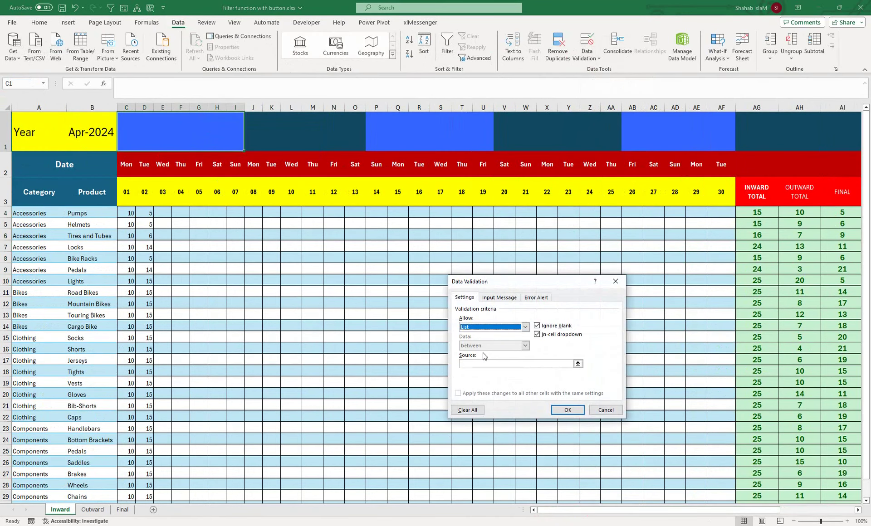
{"action": "left_click", "coordinate": [486, 364]}
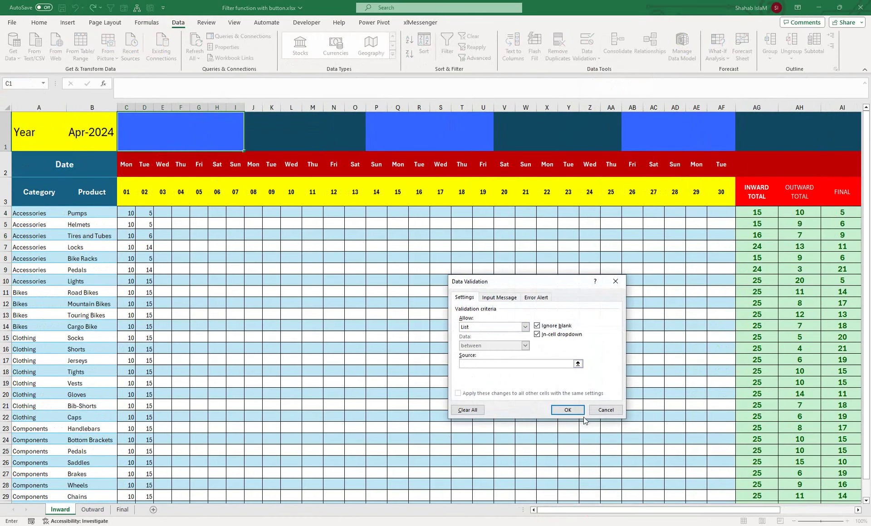
{"action": "left_click_drag", "start_coordinate": [585, 510], "coordinate": [660, 510]}
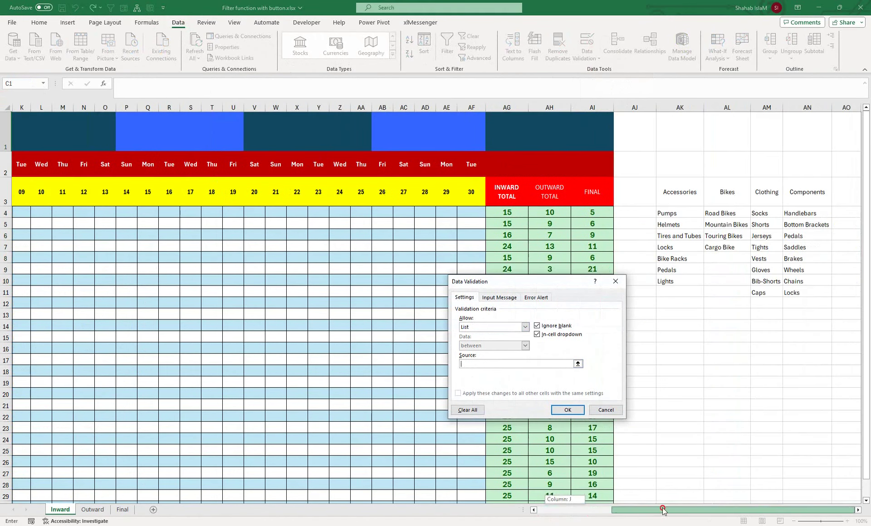
{"action": "left_click_drag", "start_coordinate": [673, 186], "coordinate": [806, 192]}
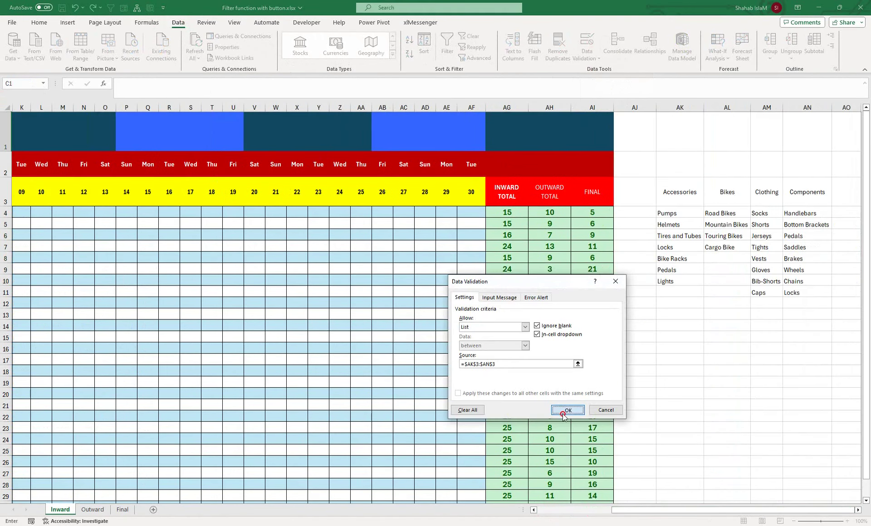
{"action": "left_click", "coordinate": [568, 409]}
Choose Accessories from the C1 category dropdown
{"action": "left_click_drag", "start_coordinate": [22, 234], "coordinate": [2, 230]}
{"action": "left_click", "coordinate": [231, 131]}
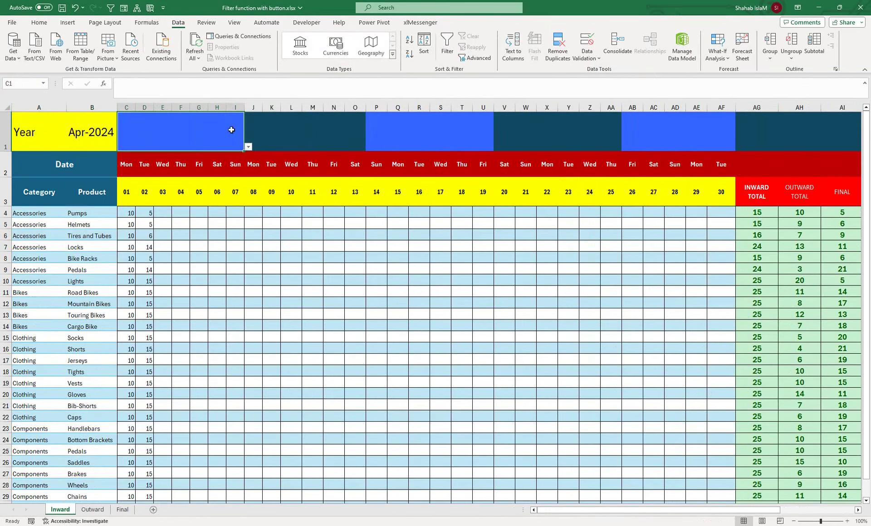
{"action": "left_click", "coordinate": [248, 147]}
{"action": "left_click", "coordinate": [223, 153]}
Select all the row-1 header blocks together
{"action": "left_click", "coordinate": [67, 22]}
{"action": "left_click", "coordinate": [40, 22]}
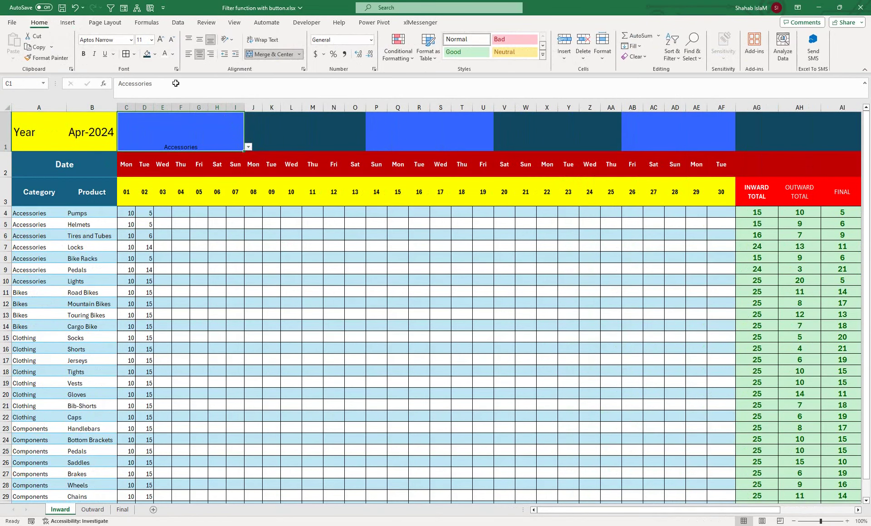
{"action": "left_click", "coordinate": [297, 150]}
{"action": "left_click", "coordinate": [439, 136]}
{"action": "left_click", "coordinate": [590, 129]}
{"action": "left_click", "coordinate": [722, 128]}
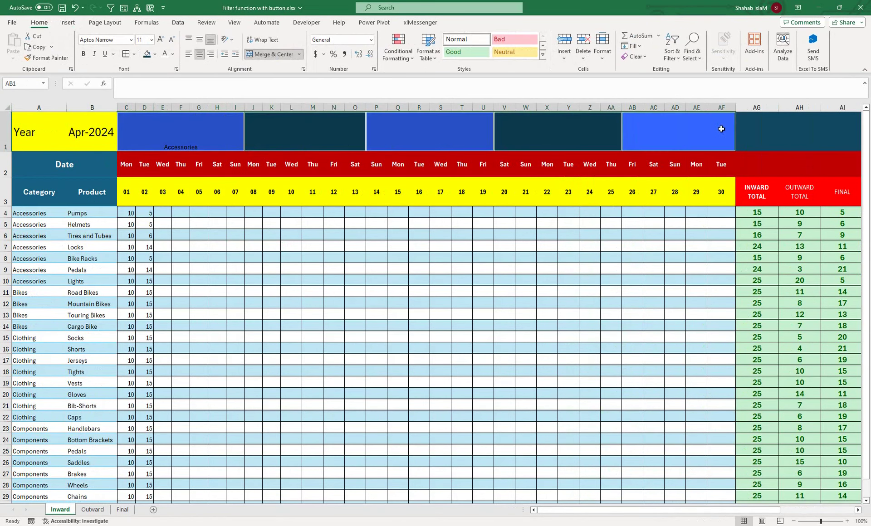
{"action": "left_click", "coordinate": [747, 127]}
Make the header text middle-aligned, 28-point, bold and white
{"action": "left_click", "coordinate": [200, 41]}
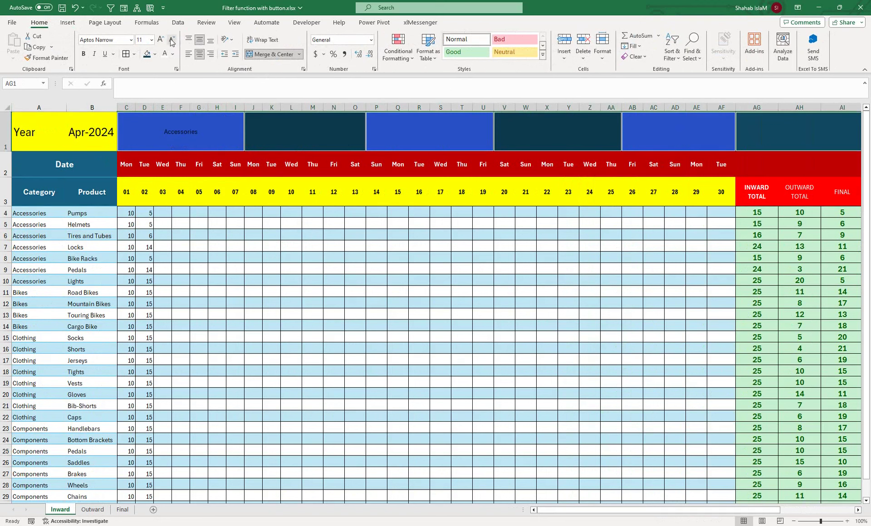
{"action": "left_click", "coordinate": [161, 38]}
{"action": "left_click", "coordinate": [161, 38]}
{"action": "left_click", "coordinate": [160, 38]}
{"action": "left_click", "coordinate": [161, 39]}
{"action": "left_click", "coordinate": [161, 39]}
{"action": "left_click", "coordinate": [160, 38]}
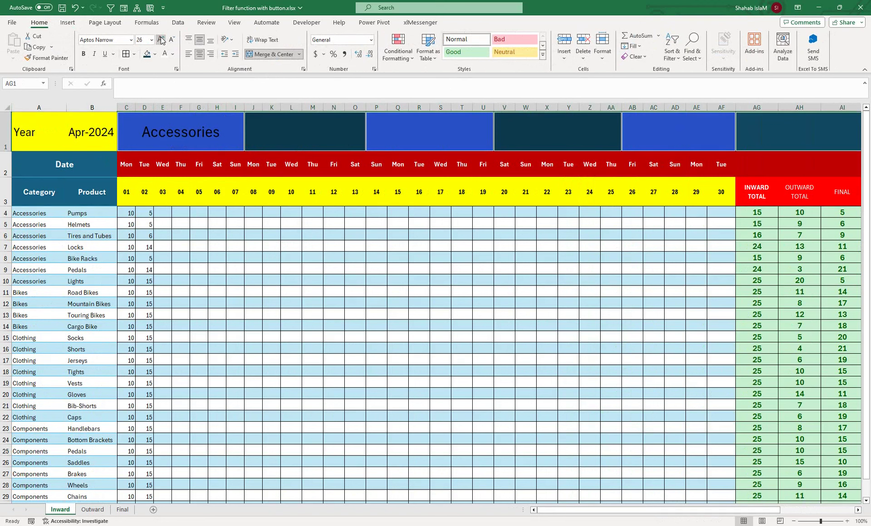
{"action": "key", "text": "ctrl+b"}
{"action": "left_click", "coordinate": [165, 54]}
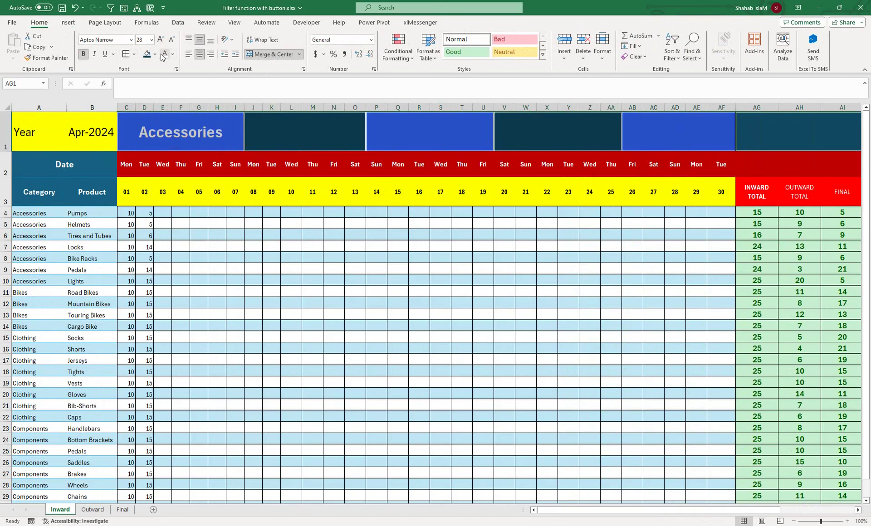
{"action": "left_click", "coordinate": [271, 234]}
{"action": "left_click", "coordinate": [301, 138]}
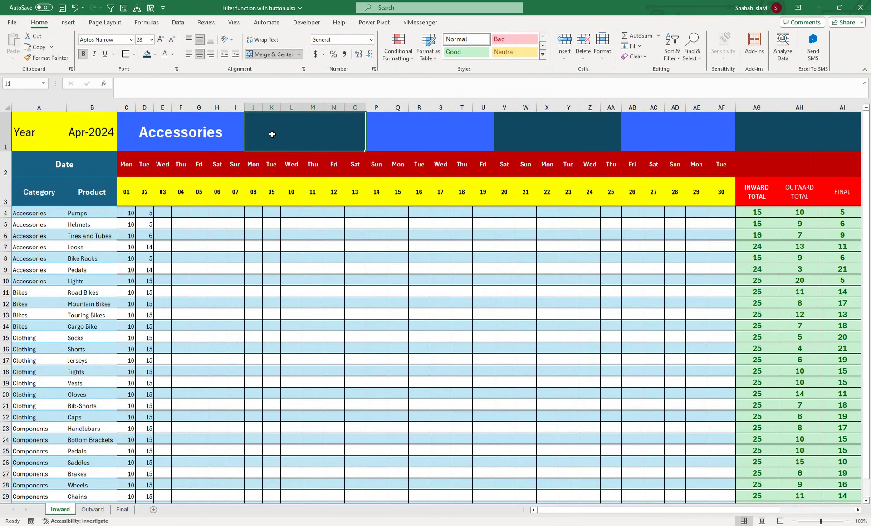
Give the J1:O1 product header a List validation sourced from =INDIRECT($C$1)
{"action": "left_click", "coordinate": [178, 23]}
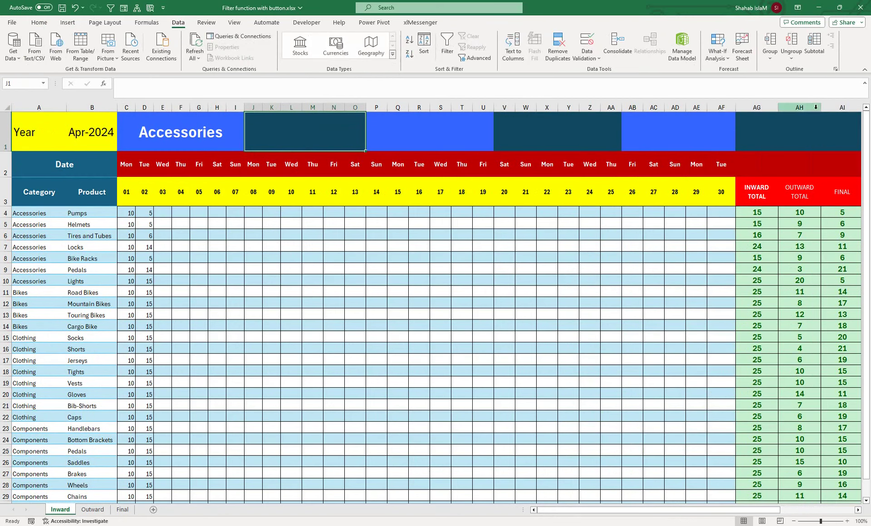
{"action": "left_click", "coordinate": [586, 55]}
{"action": "left_click", "coordinate": [617, 72]}
{"action": "left_click", "coordinate": [474, 327]}
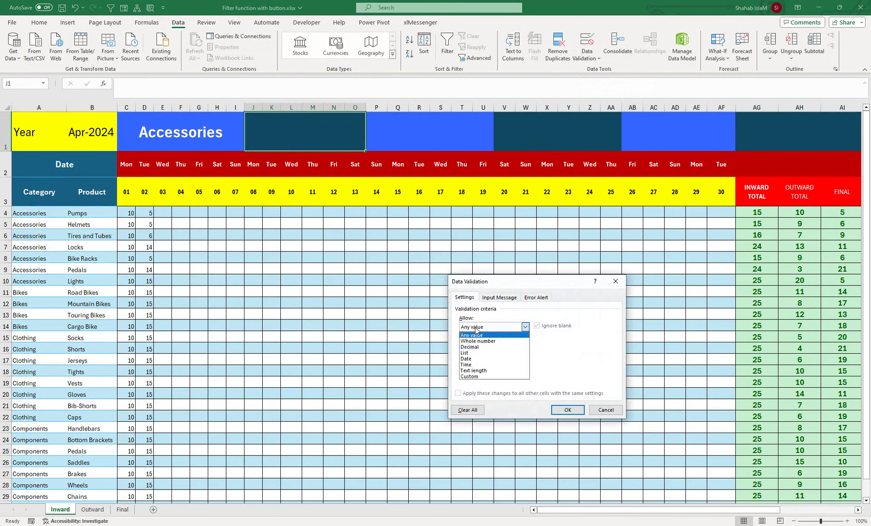
{"action": "left_click", "coordinate": [472, 355]}
{"action": "left_click", "coordinate": [472, 363]}
{"action": "type", "text": "="}
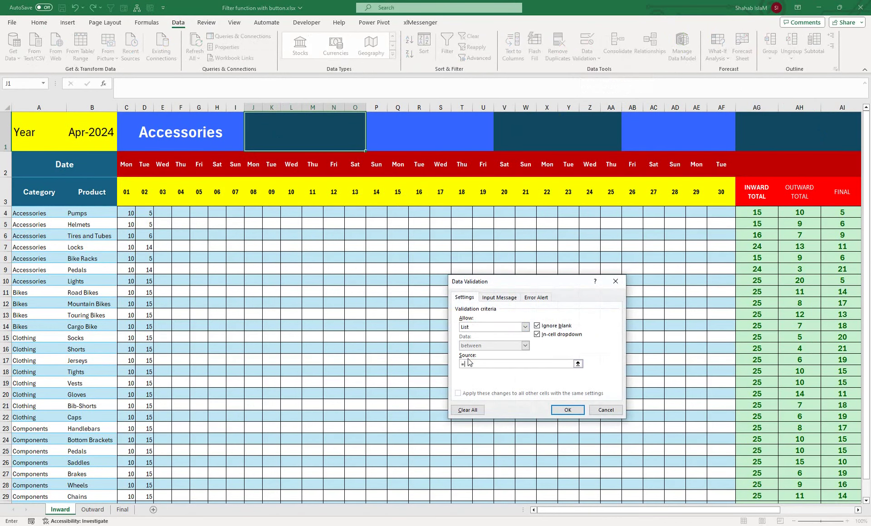
{"action": "key", "text": "F3"}
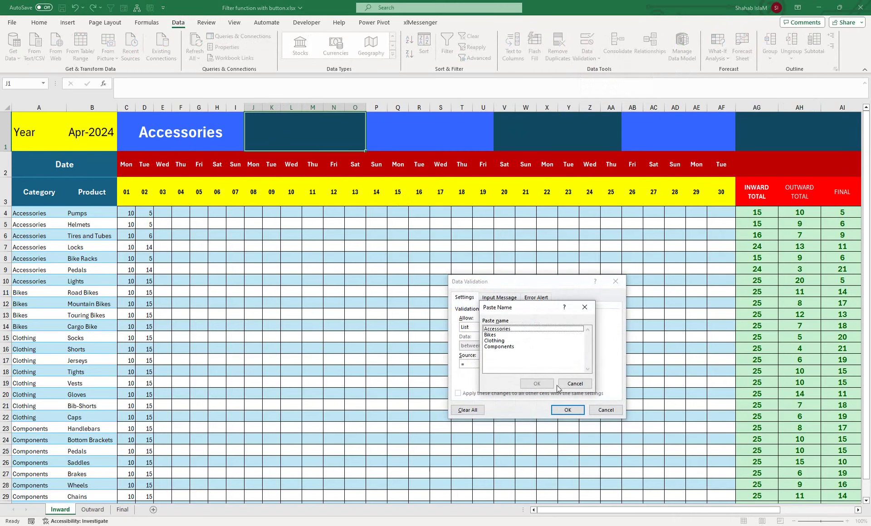
{"action": "left_click", "coordinate": [572, 383]}
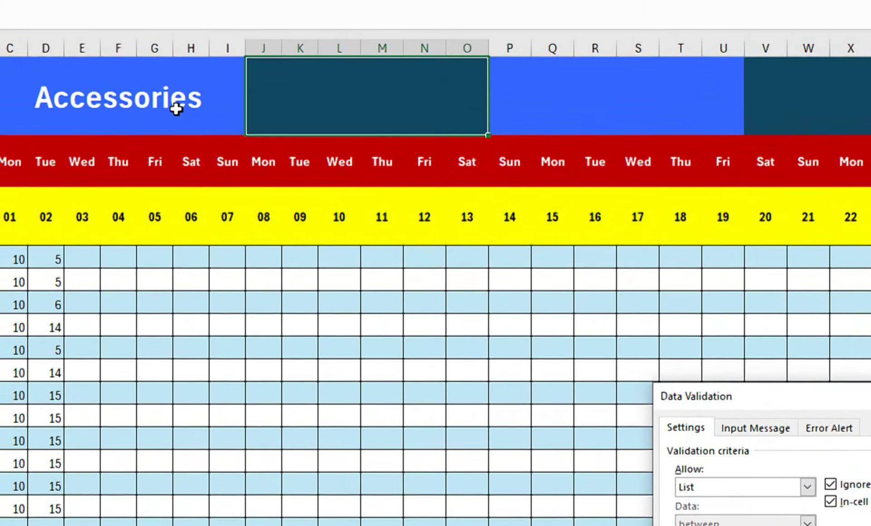
{"action": "left_click", "coordinate": [175, 107]}
{"action": "type", "text": "=INDIRECT($C$1)"}
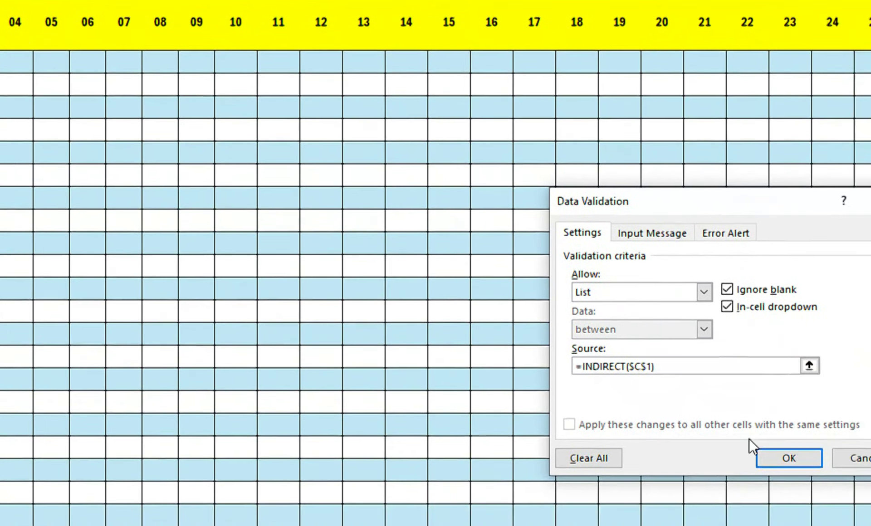
{"action": "left_click", "coordinate": [811, 481]}
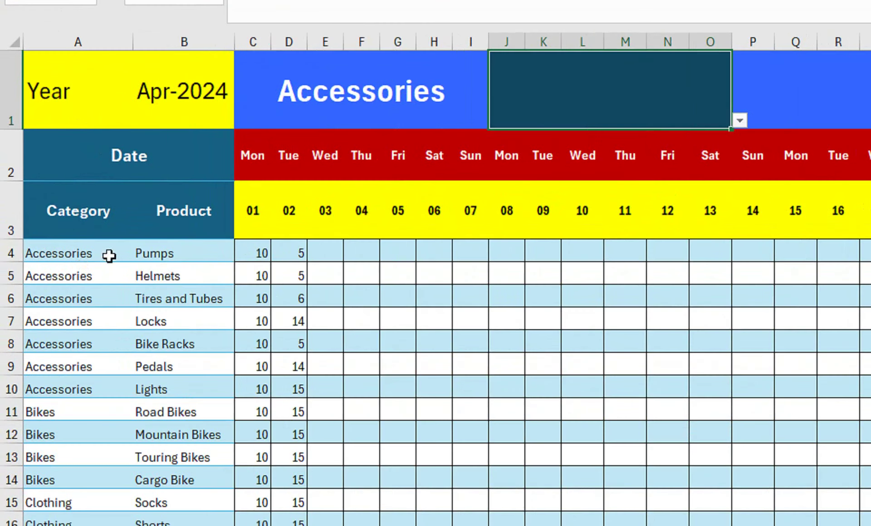
Choose Lights from the product header's dropdown of Accessories products
{"action": "left_click_drag", "start_coordinate": [75, 213], "coordinate": [79, 264]}
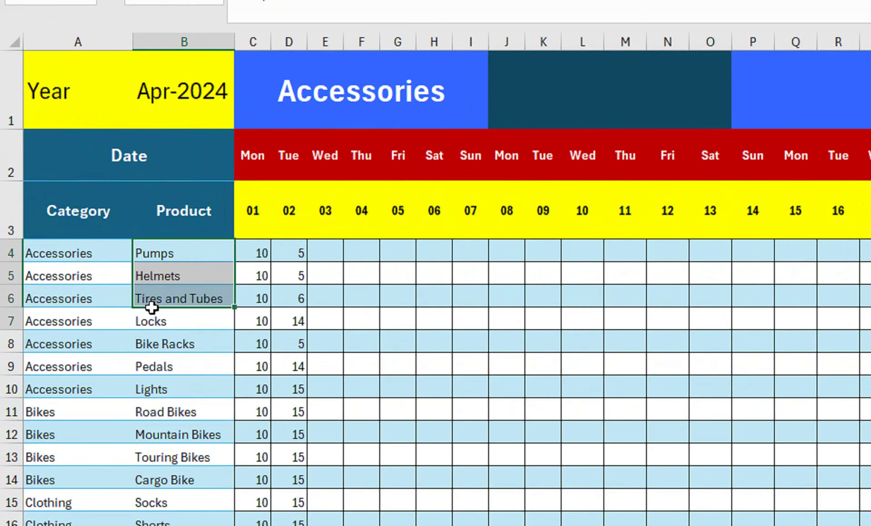
{"action": "left_click_drag", "start_coordinate": [157, 353], "coordinate": [165, 385]}
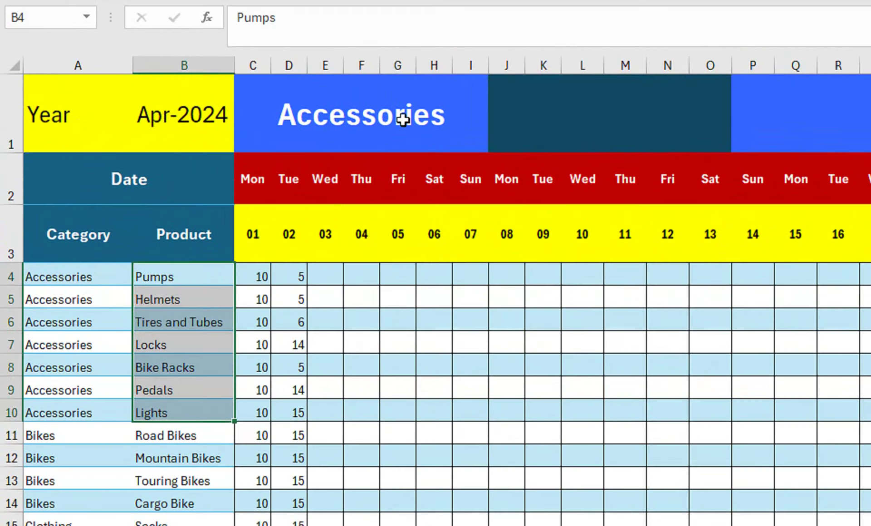
{"action": "left_click", "coordinate": [608, 144]}
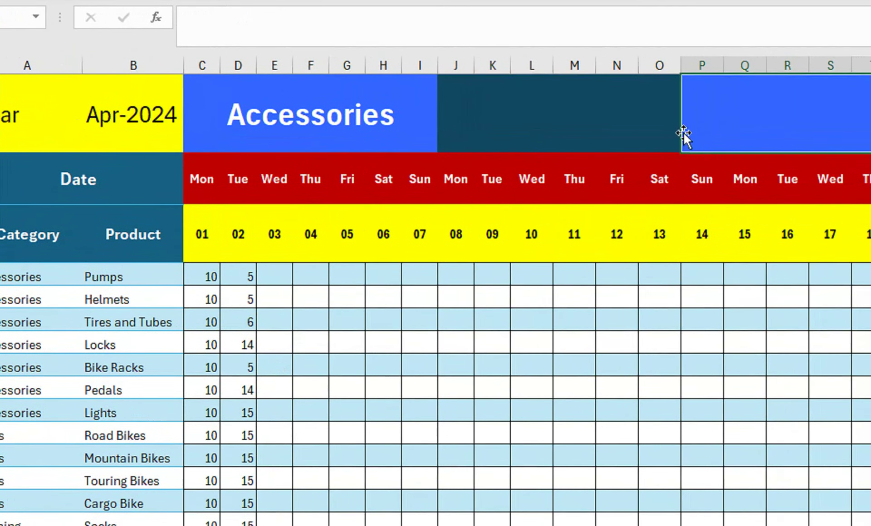
{"action": "left_click", "coordinate": [689, 149]}
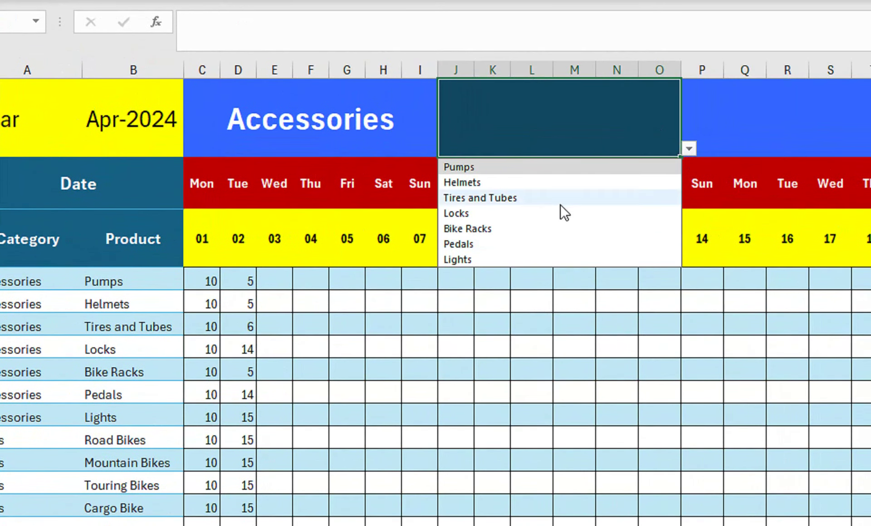
{"action": "left_click", "coordinate": [534, 260]}
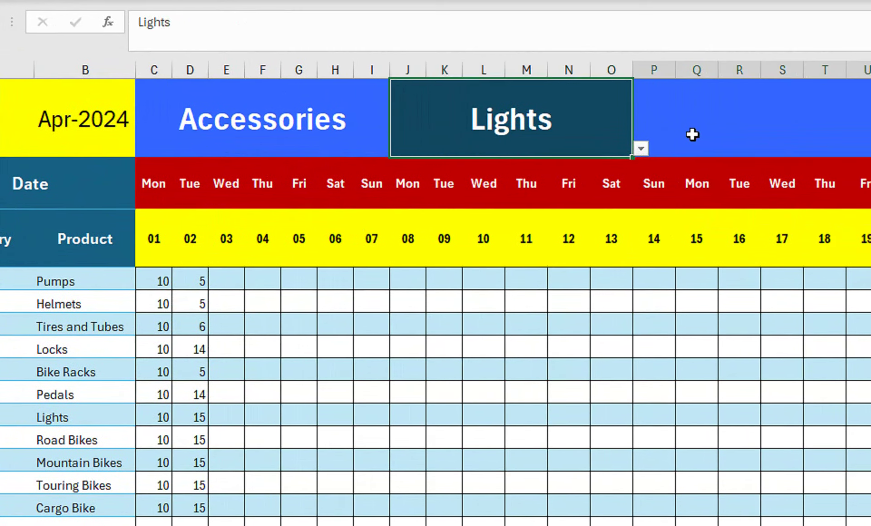
Select the header cell after Lights, then category cells in column A and the Locks cell
{"action": "left_click", "coordinate": [716, 135]}
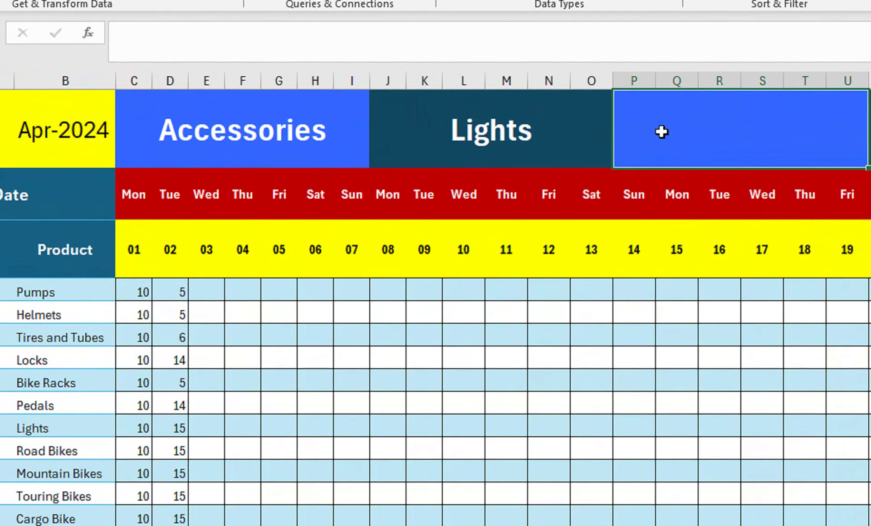
{"action": "left_click_drag", "start_coordinate": [9, 293], "coordinate": [91, 519]}
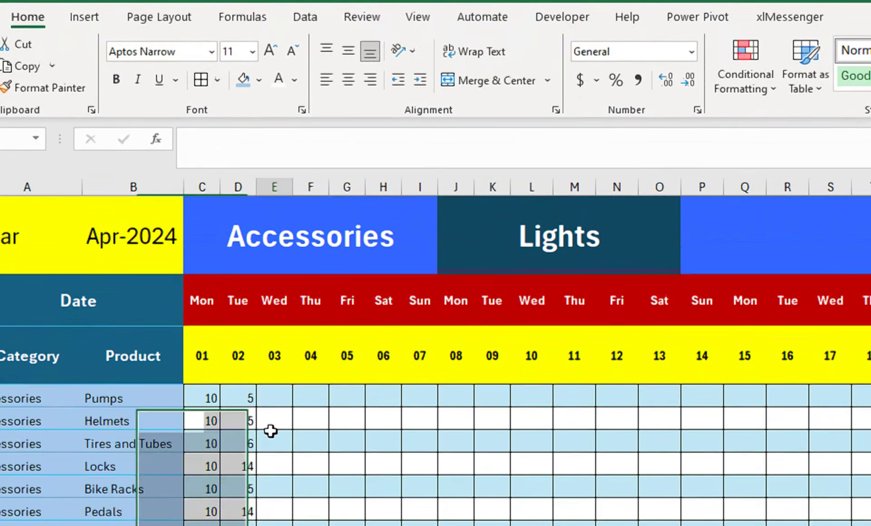
{"action": "left_click", "coordinate": [274, 439]}
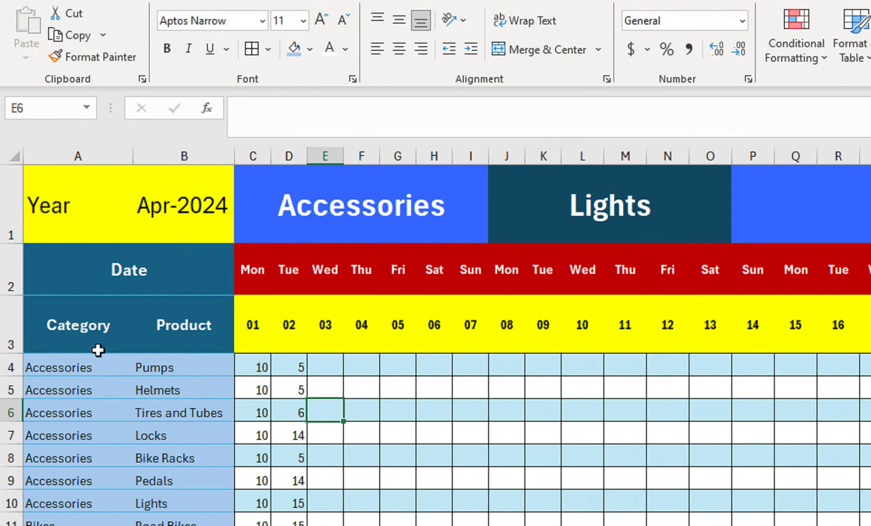
{"action": "left_click_drag", "start_coordinate": [89, 365], "coordinate": [91, 435]}
{"action": "left_click", "coordinate": [163, 435]}
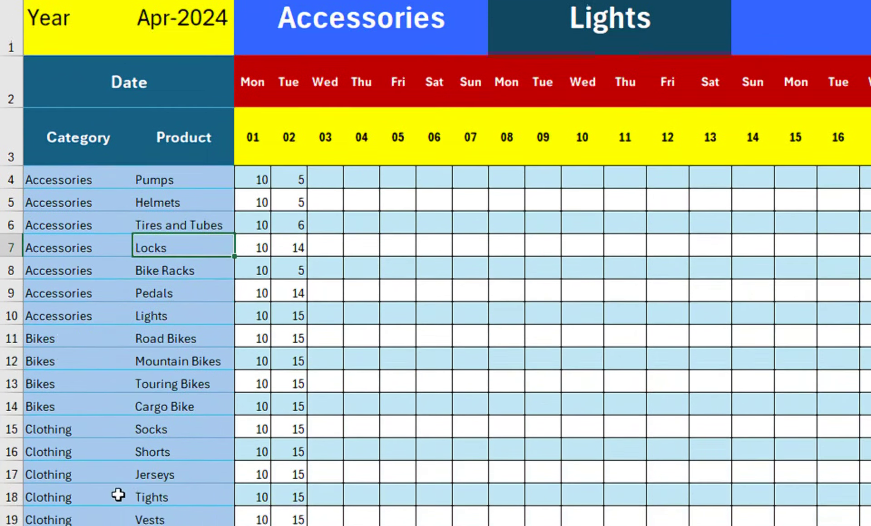
Select ranges in the table, cell A7 and the first week's header block
{"action": "scroll", "coordinate": [126, 431], "scroll_direction": "down", "scroll_amount": 2}
{"action": "left_click_drag", "start_coordinate": [127, 274], "coordinate": [175, 410]}
{"action": "scroll", "coordinate": [165, 273], "scroll_direction": "up", "scroll_amount": 5}
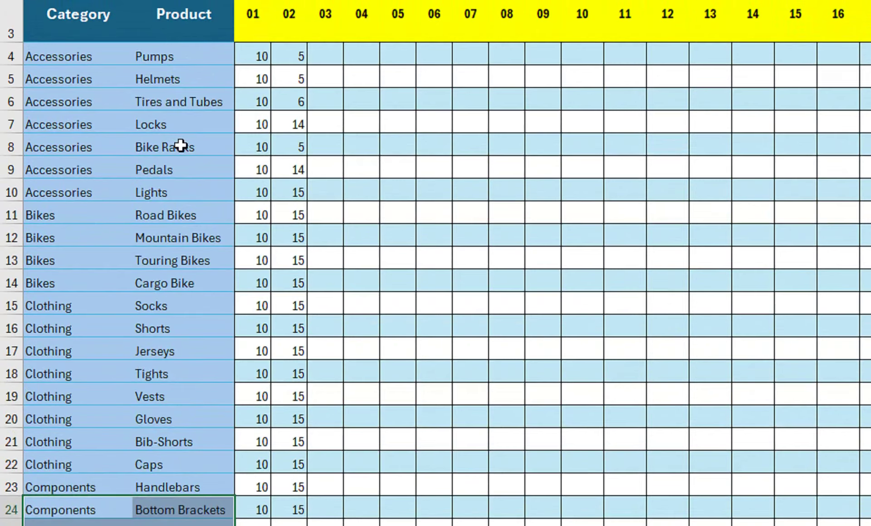
{"action": "left_click_drag", "start_coordinate": [181, 145], "coordinate": [191, 83]}
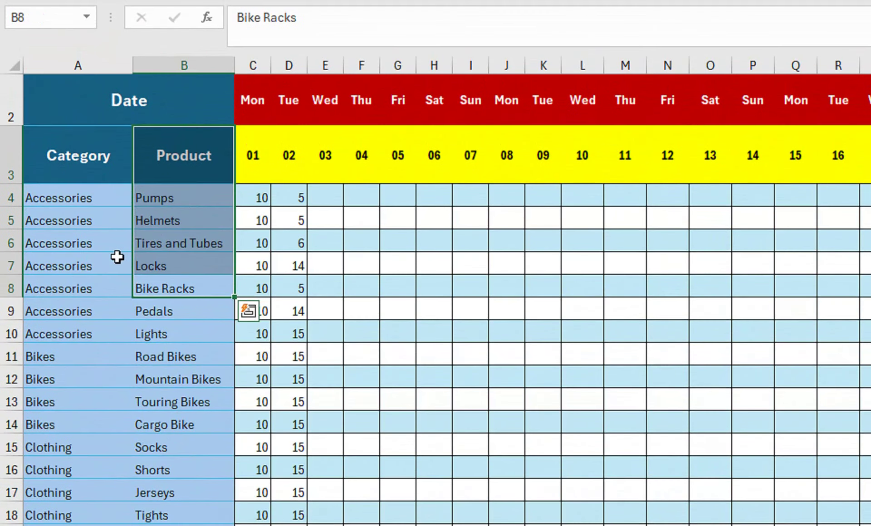
{"action": "left_click", "coordinate": [120, 261]}
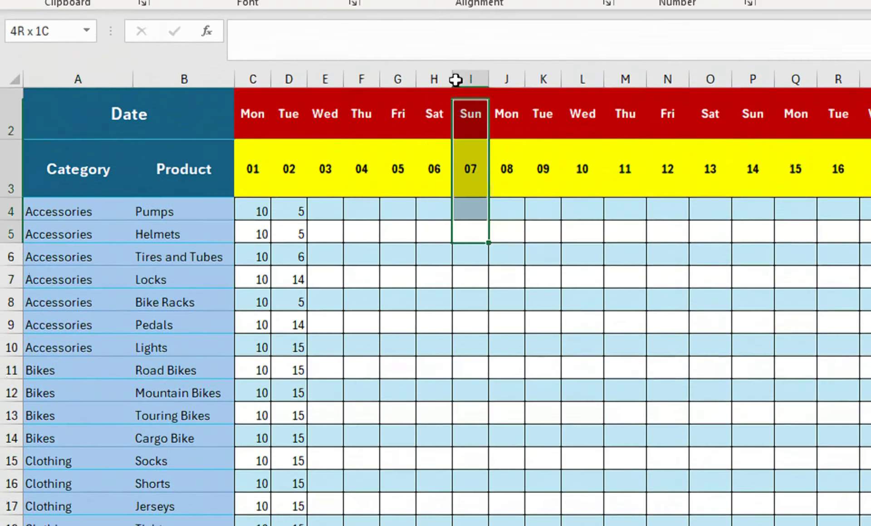
{"action": "left_click_drag", "start_coordinate": [467, 220], "coordinate": [451, 20]}
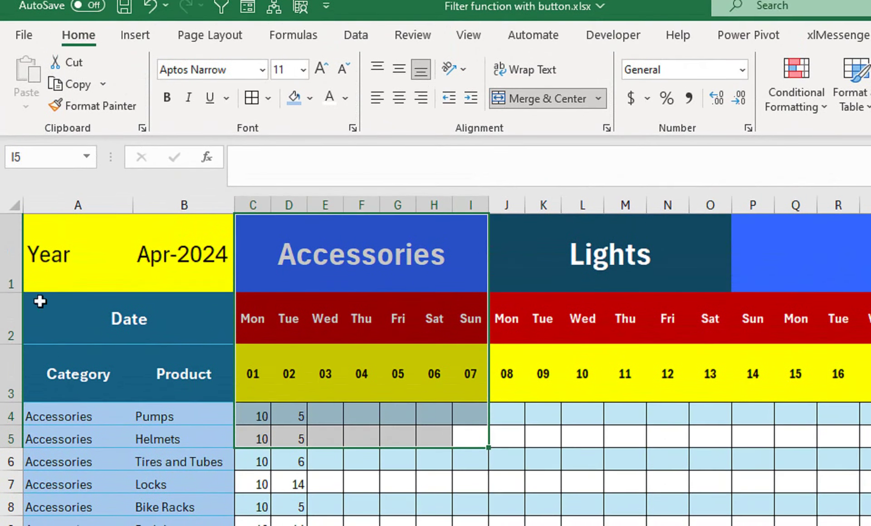
Insert a blank column A and enter =B4&C4 in A4
{"action": "right_click", "coordinate": [71, 213]}
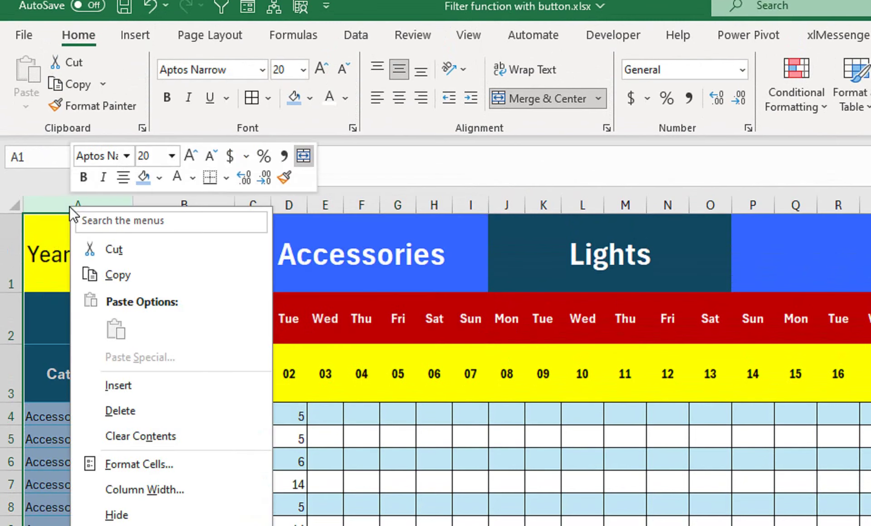
{"action": "left_click", "coordinate": [144, 384]}
{"action": "left_click", "coordinate": [61, 394]}
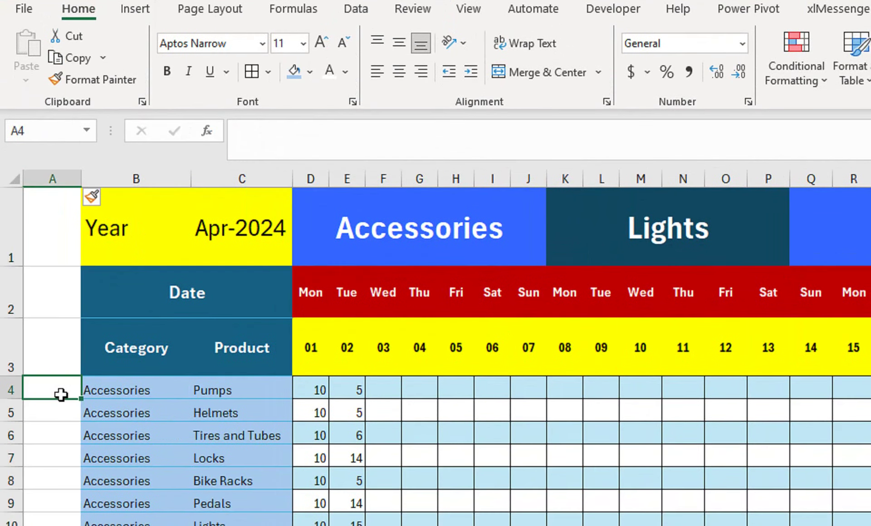
{"action": "type", "text": "="}
{"action": "key", "text": "Right"}
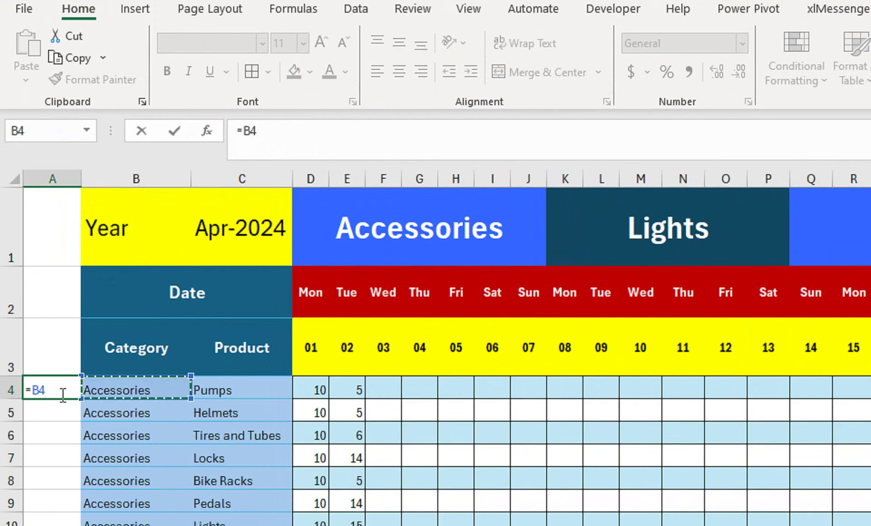
{"action": "type", "text": "&"}
{"action": "key", "text": "Right"}
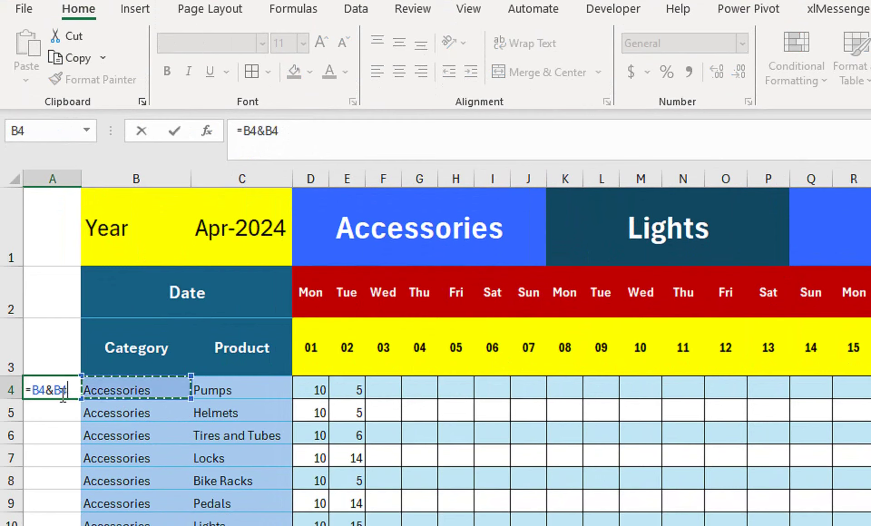
{"action": "key", "text": "Right"}
{"action": "key", "text": "Return"}
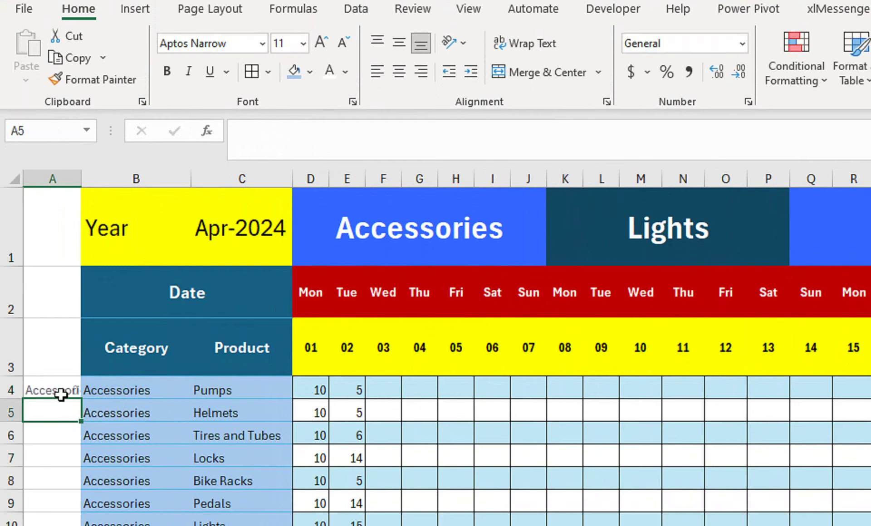
Autofit column A to show AccessoriesPumps and fill the formula down the table
{"action": "left_click", "coordinate": [62, 393]}
{"action": "double_click", "coordinate": [81, 178]}
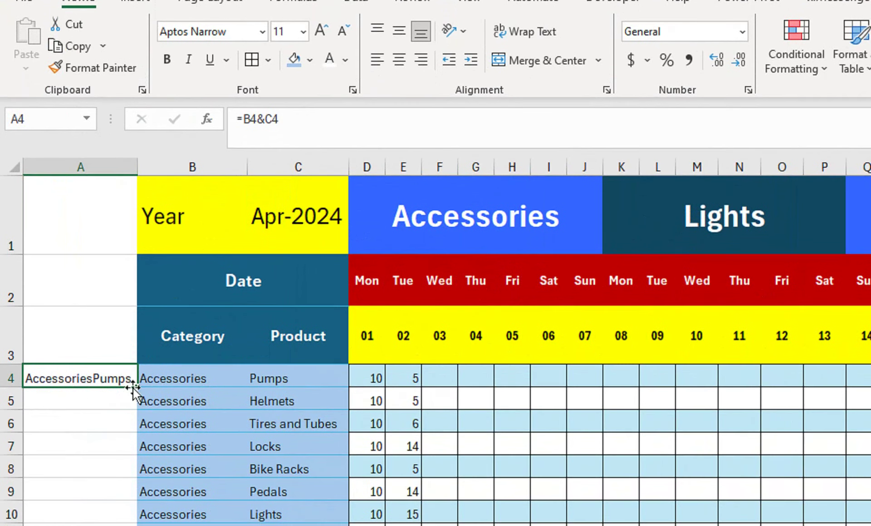
{"action": "double_click", "coordinate": [133, 386]}
In header cell Q1, type =VLOOKUP(D1&K1,A3:AG30, keyed on category plus product
{"action": "scroll", "coordinate": [754, 238], "scroll_direction": "right", "scroll_amount": 1}
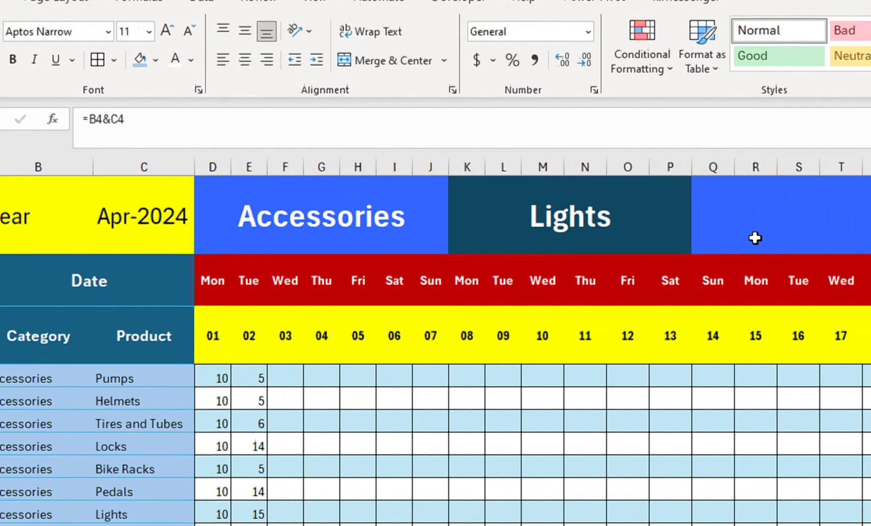
{"action": "scroll", "coordinate": [754, 238], "scroll_direction": "right", "scroll_amount": 3}
{"action": "left_click", "coordinate": [704, 239]}
{"action": "type", "text": "=v"}
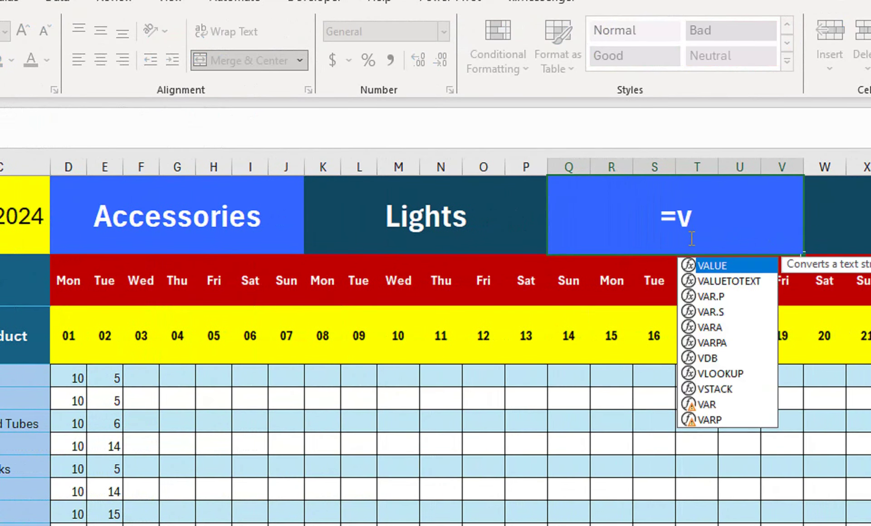
{"action": "type", "text": "l"}
{"action": "key", "text": "Tab"}
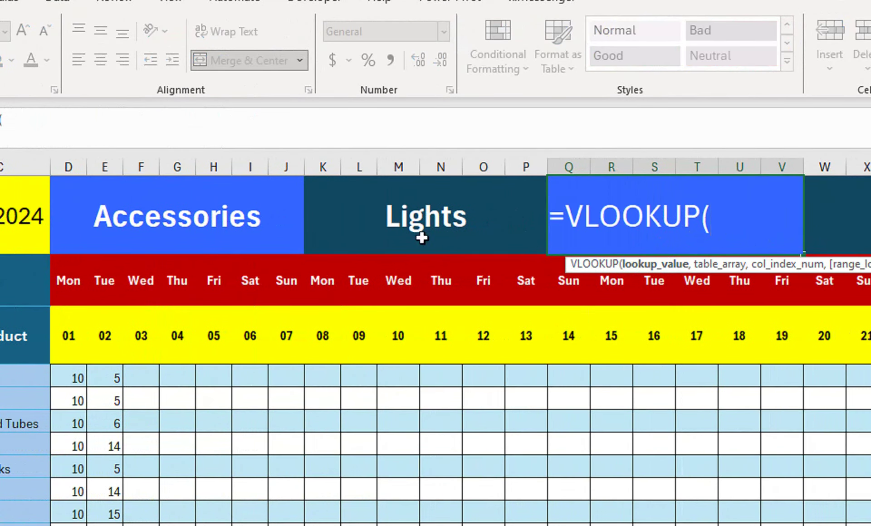
{"action": "left_click", "coordinate": [285, 234]}
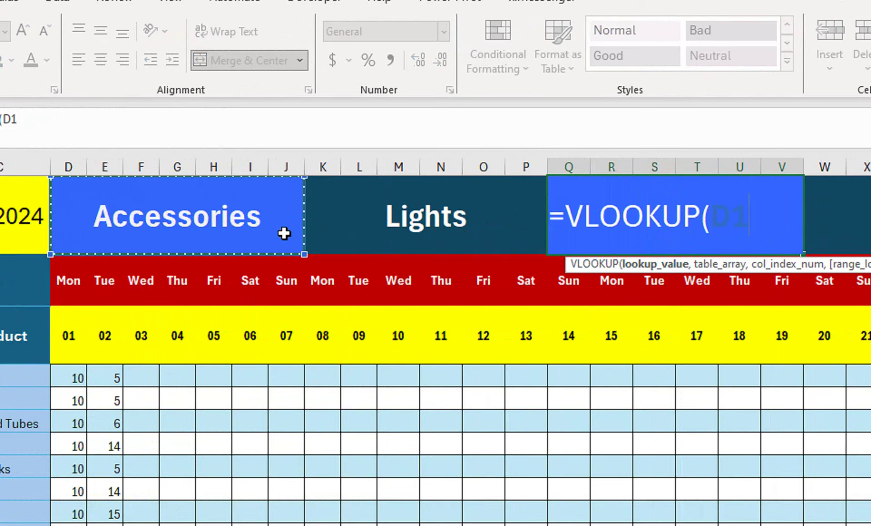
{"action": "type", "text": "&"}
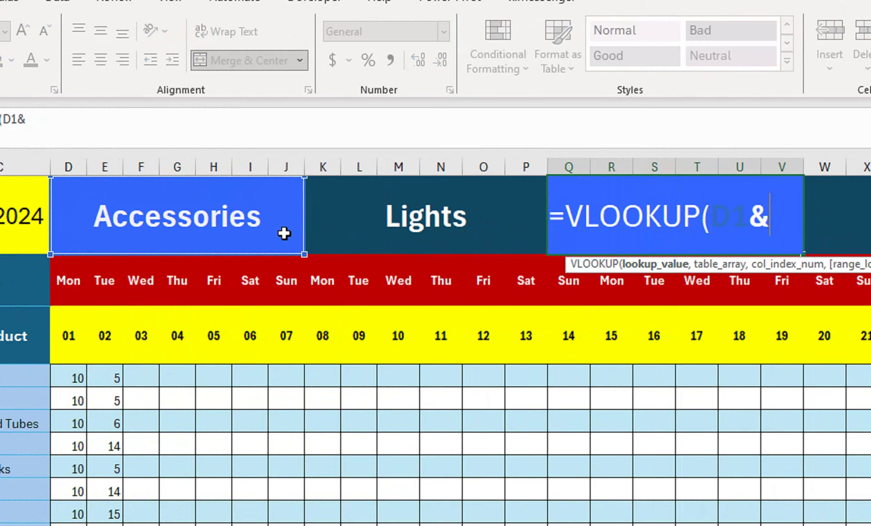
{"action": "left_click", "coordinate": [427, 217]}
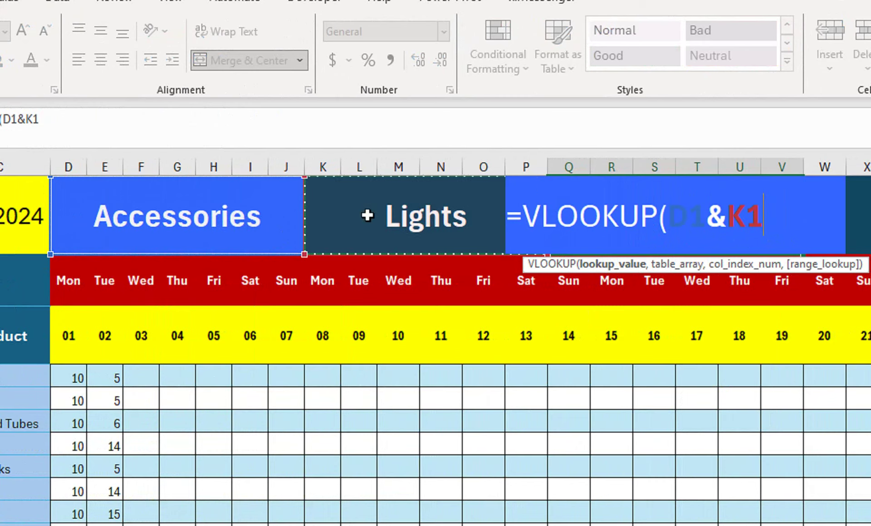
{"action": "type", "text": ","}
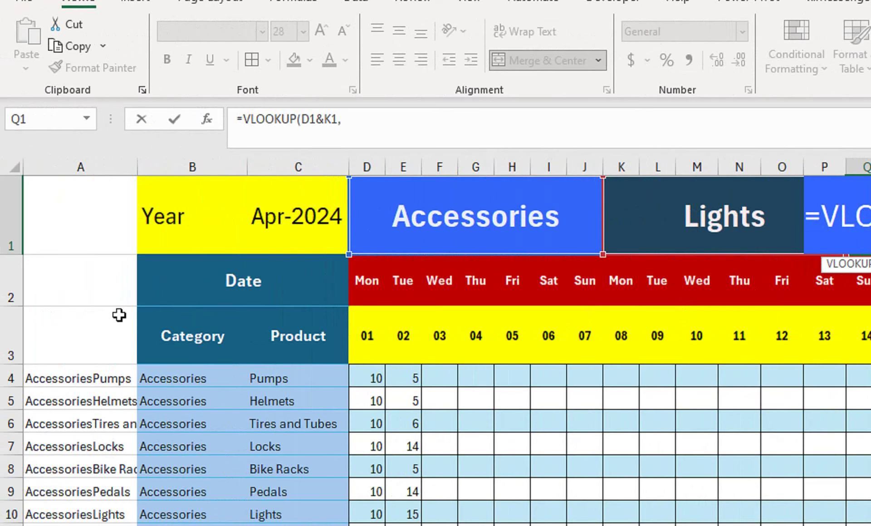
{"action": "left_click", "coordinate": [118, 335]}
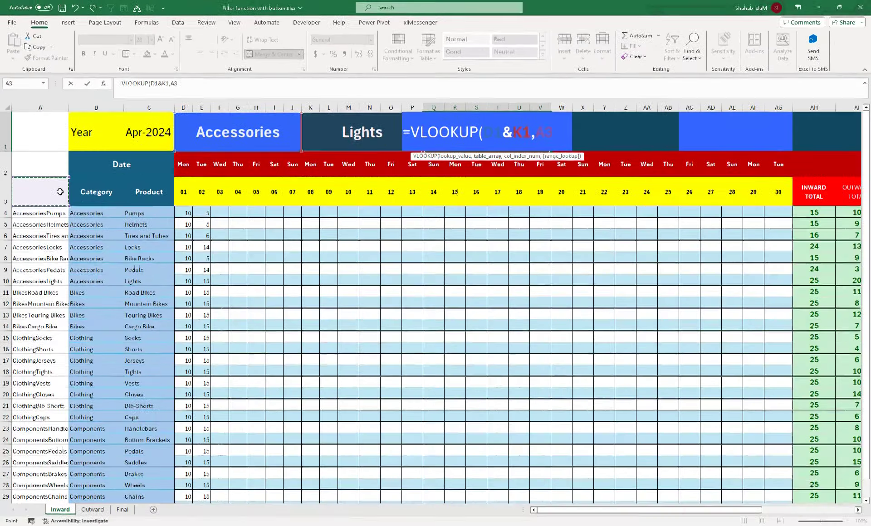
{"action": "mouse_move", "coordinate": [119, 335]}
{"action": "left_mouse_down"}
{"action": "mouse_move", "coordinate": [764, 210]}
{"action": "mouse_move", "coordinate": [751, 523]}
{"action": "mouse_move", "coordinate": [778, 467]}
{"action": "left_mouse_up"}
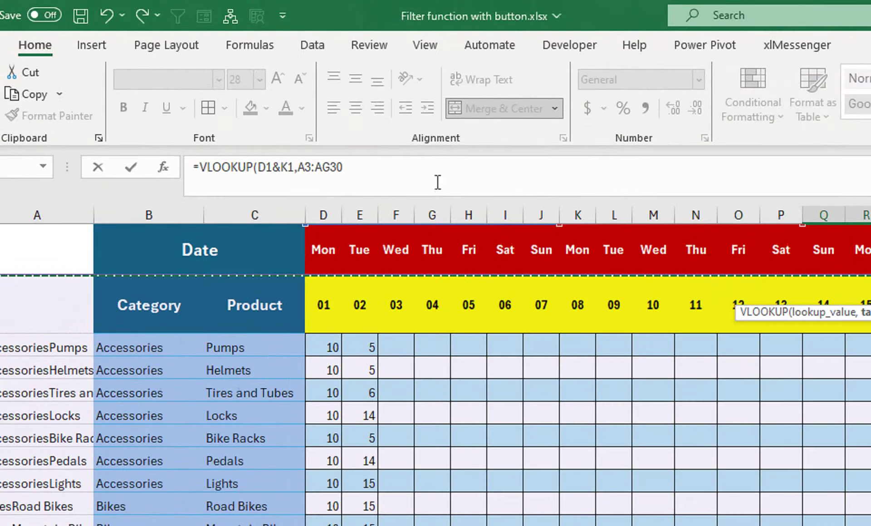
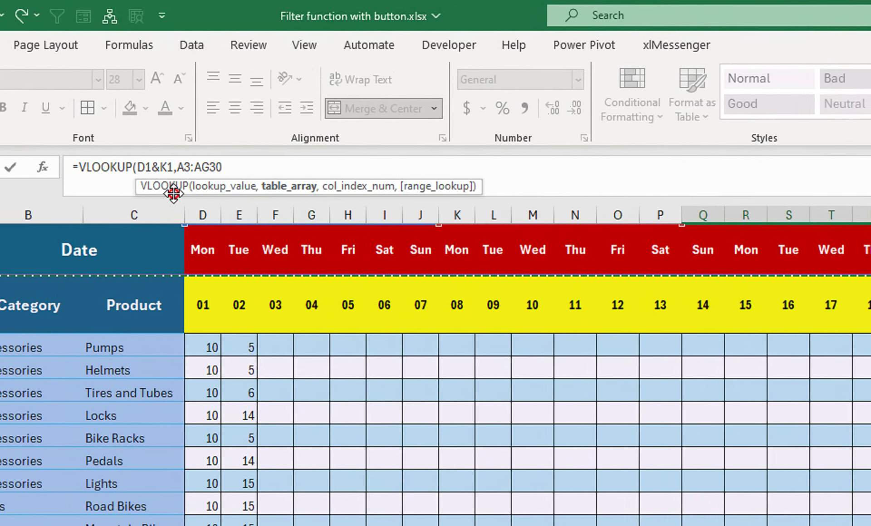
Add MATCH(TODAY(), with lookup range A3:AG3, as the VLOOKUP column index
{"action": "left_click", "coordinate": [243, 167]}
{"action": "type", "text": ",m"}
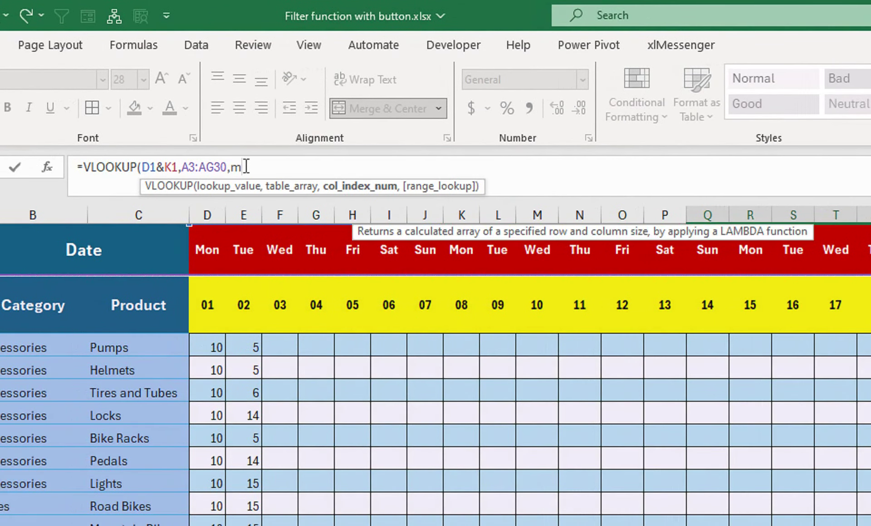
{"action": "type", "text": "at"}
{"action": "key", "text": "Tab"}
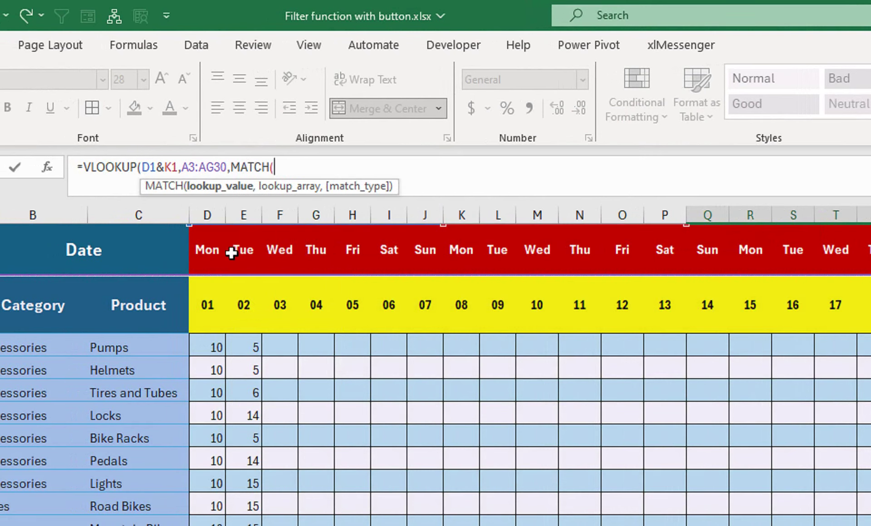
{"action": "type", "text": "today"}
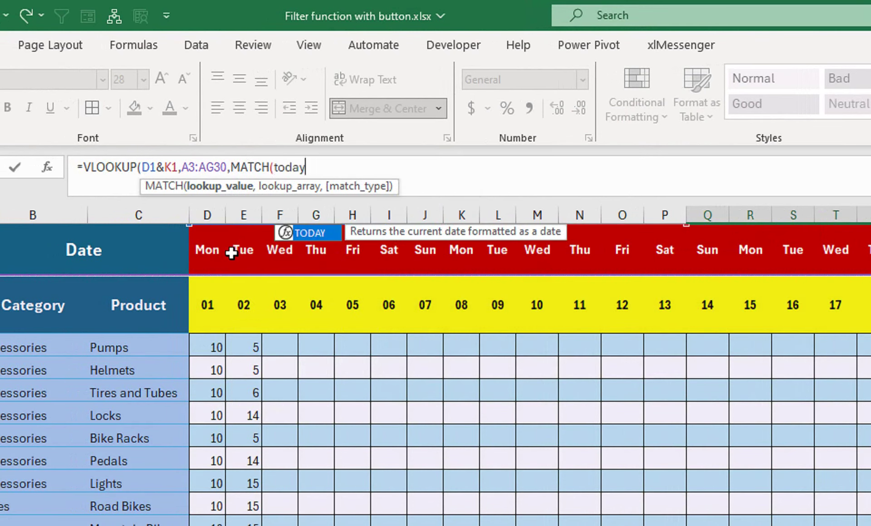
{"action": "type", "text": "()"}
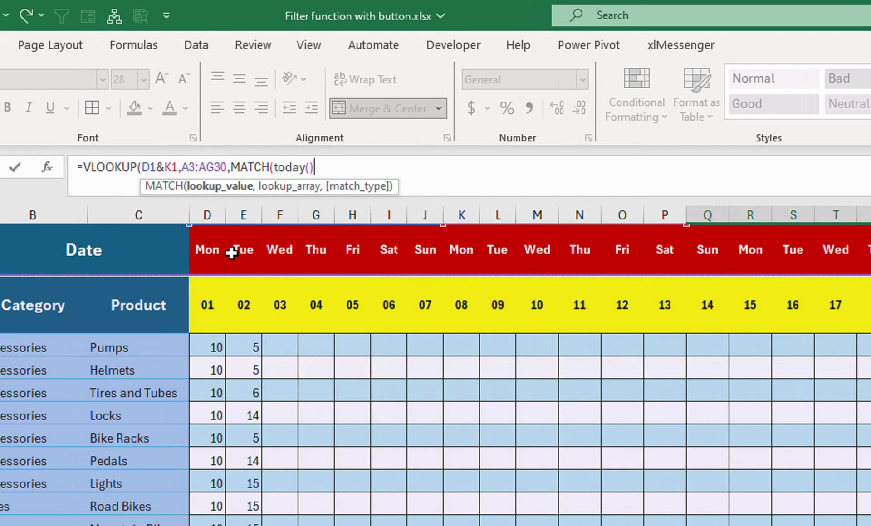
{"action": "type", "text": ","}
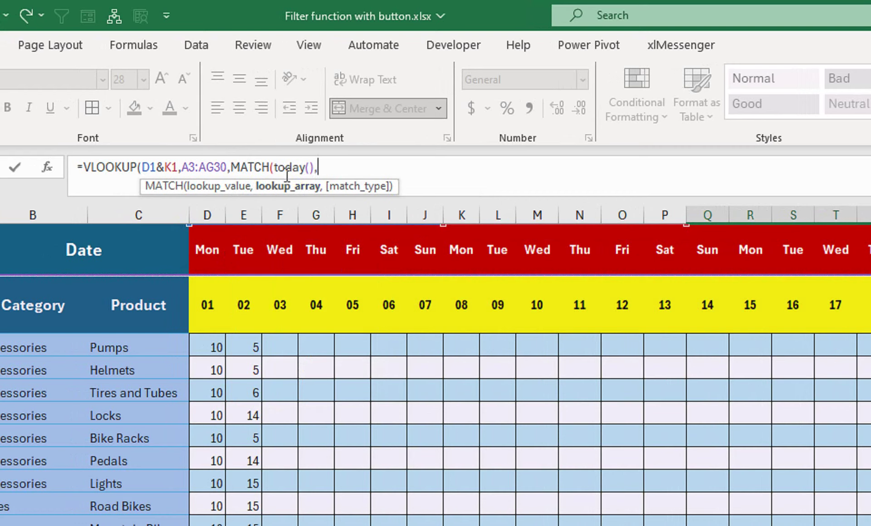
{"action": "left_click", "coordinate": [220, 306]}
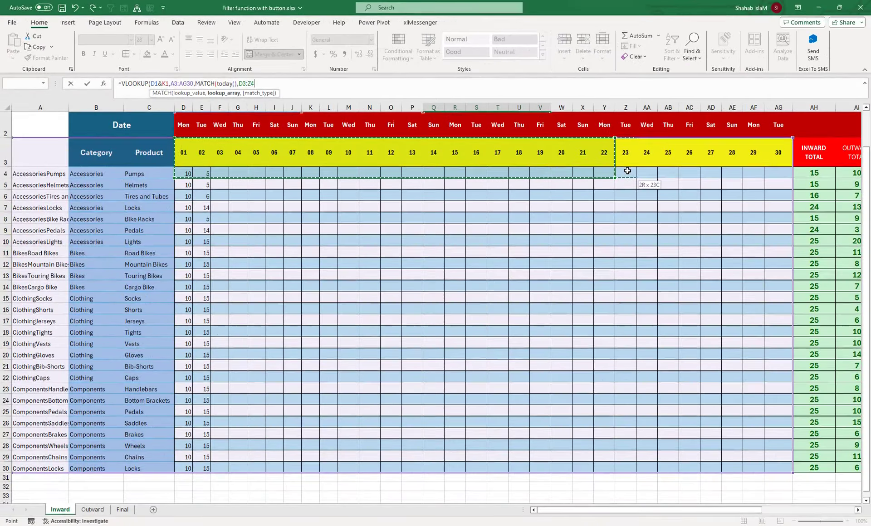
{"action": "left_click_drag", "start_coordinate": [221, 307], "coordinate": [779, 149]}
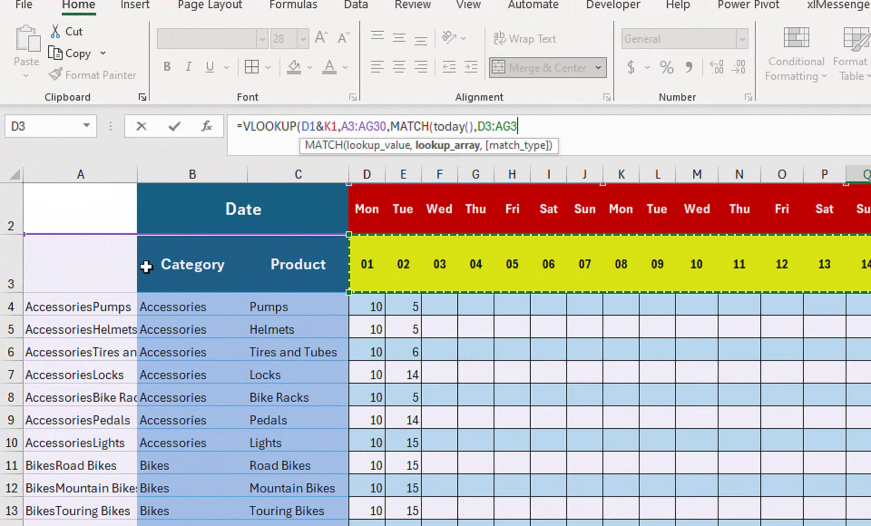
{"action": "mouse_move", "coordinate": [110, 260]}
{"action": "left_mouse_down"}
{"action": "mouse_move", "coordinate": [832, 285]}
{"action": "mouse_move", "coordinate": [728, 271]}
{"action": "left_mouse_up"}
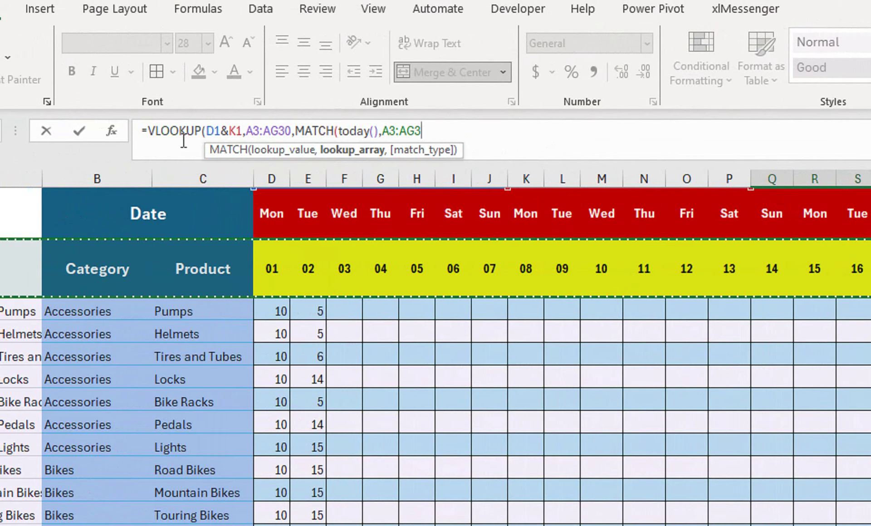
Give MATCH the exact-match option 0 and close the formula's brackets
{"action": "type", "text": ","}
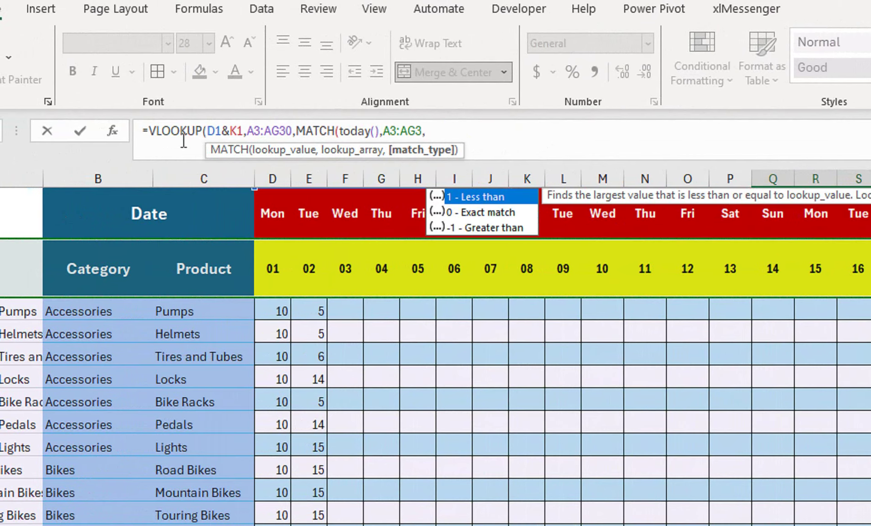
{"action": "key", "text": "Down"}
{"action": "key", "text": "Tab"}
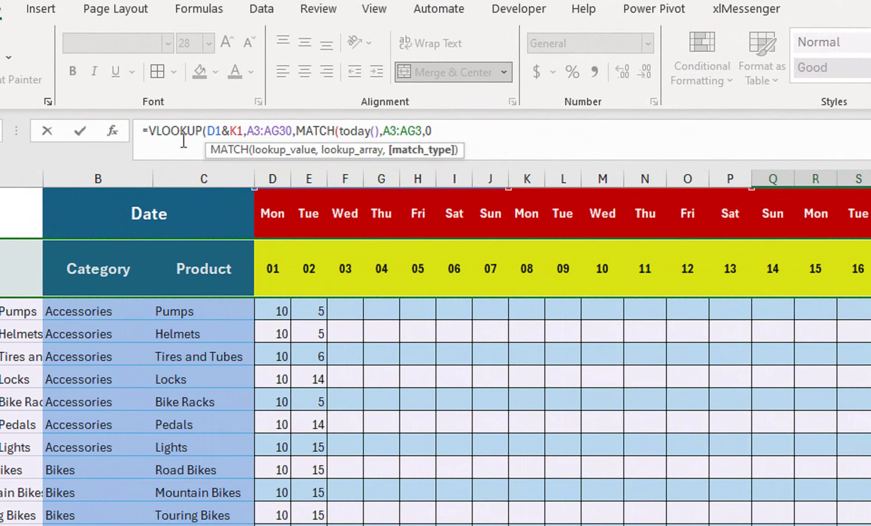
{"action": "type", "text": ")"}
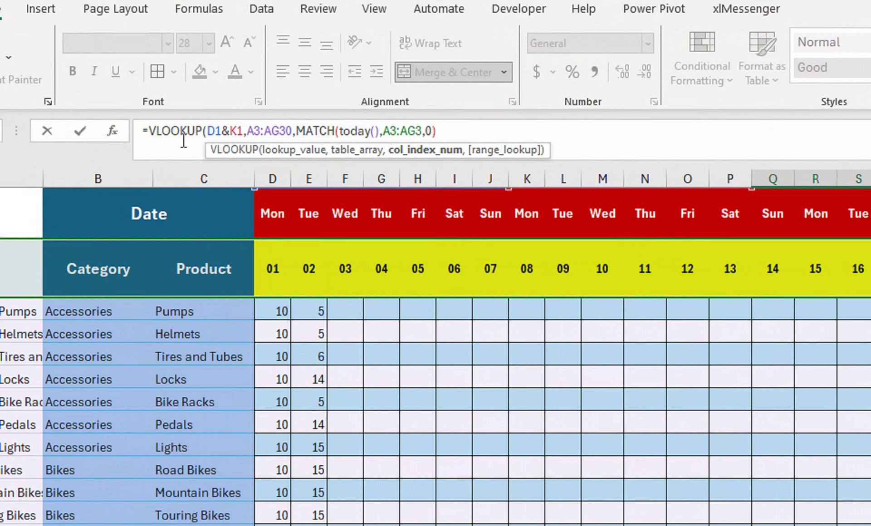
{"action": "type", "text": ","}
{"action": "key", "text": "Down"}
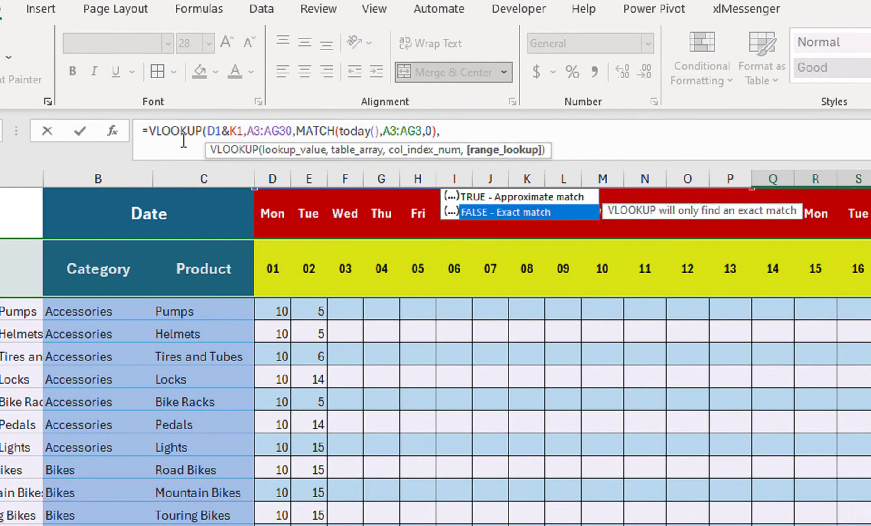
{"action": "type", "text": ")"}
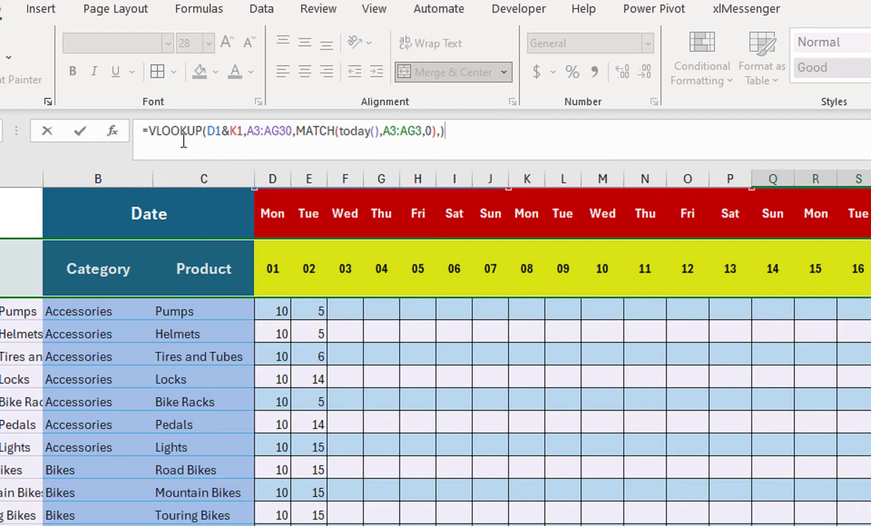
Commit the lookup, enter =TODAY() in W1 showing 4/16/2024, and select the day-number row
{"action": "key", "text": "ctrl+Return"}
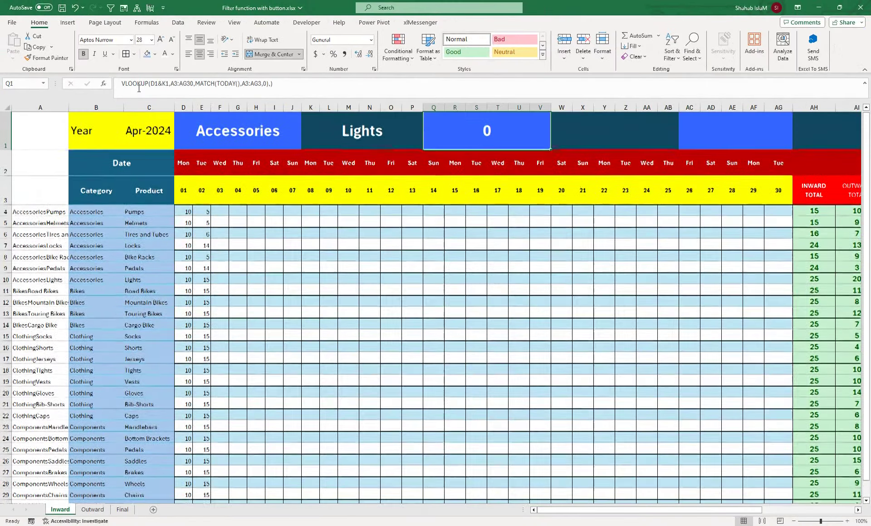
{"action": "left_click", "coordinate": [605, 137]}
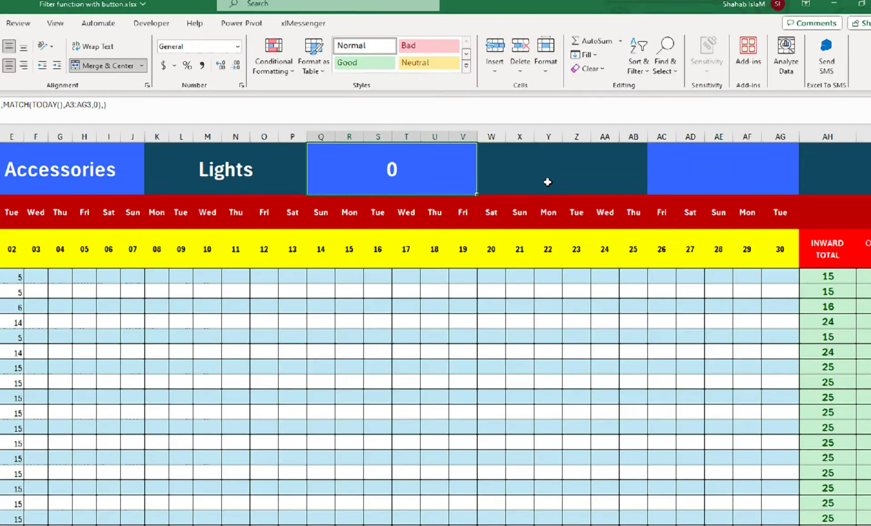
{"action": "type", "text": "=to"}
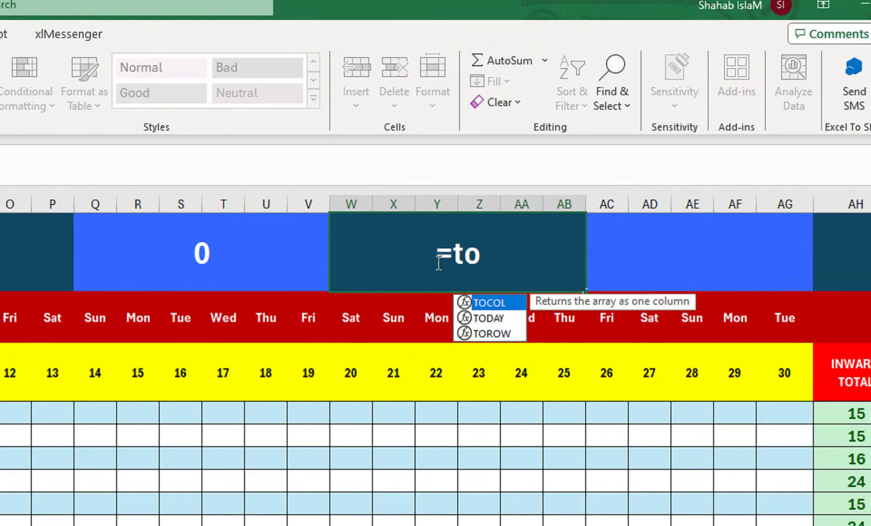
{"action": "type", "text": "day("}
{"action": "key", "text": "Return"}
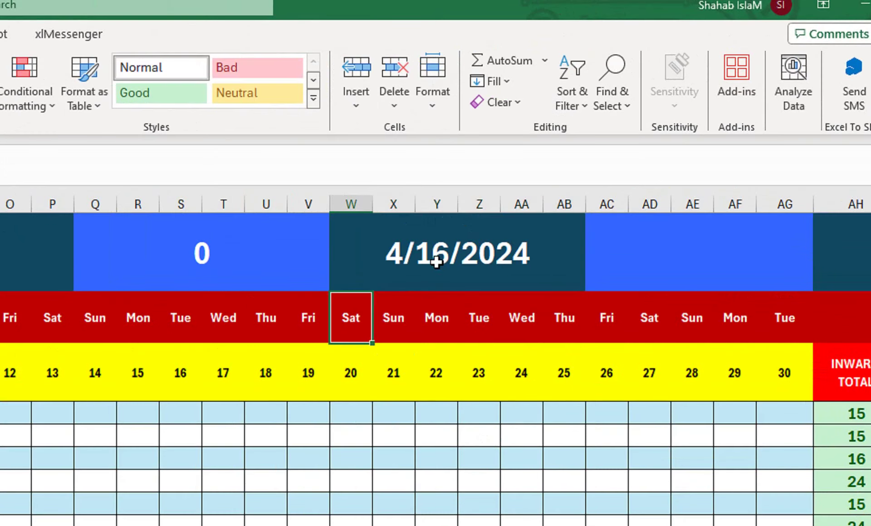
{"action": "left_click", "coordinate": [177, 370]}
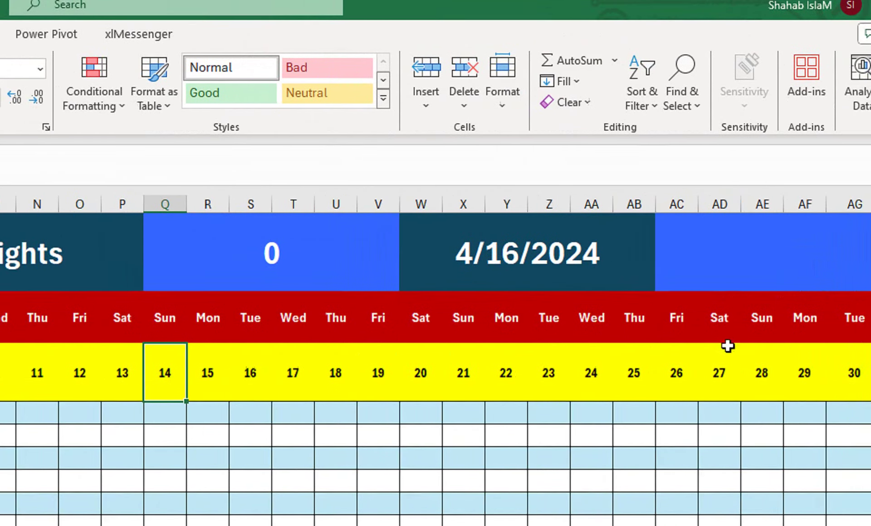
{"action": "mouse_move", "coordinate": [824, 373]}
{"action": "left_mouse_down"}
{"action": "mouse_move", "coordinate": [57, 374]}
{"action": "mouse_move", "coordinate": [181, 356]}
{"action": "left_mouse_up"}
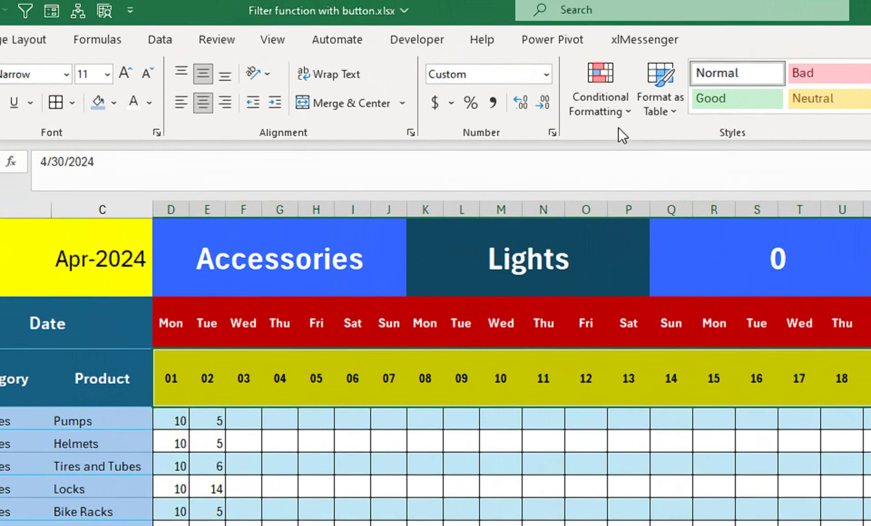
Add an 'A Date Occurring: Today' rule so day 16 gets light red fill
{"action": "left_click", "coordinate": [619, 113]}
{"action": "mouse_move", "coordinate": [589, 149]}
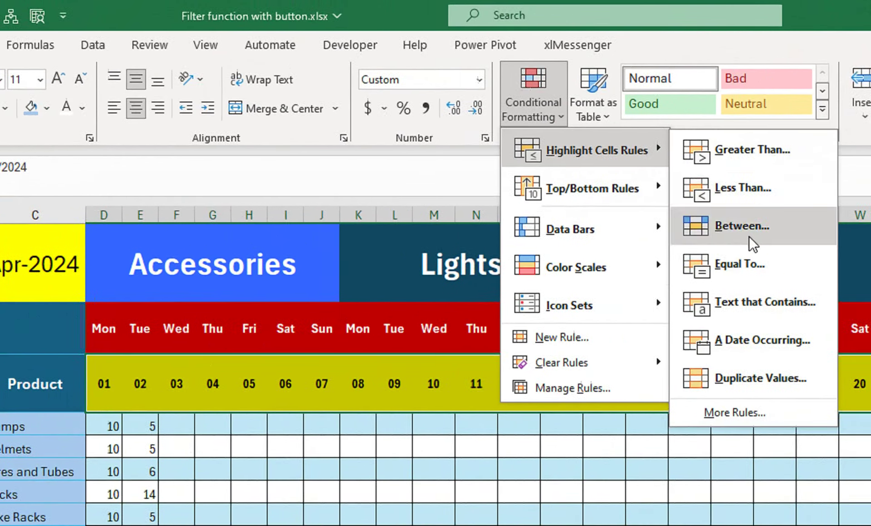
{"action": "left_click", "coordinate": [748, 340]}
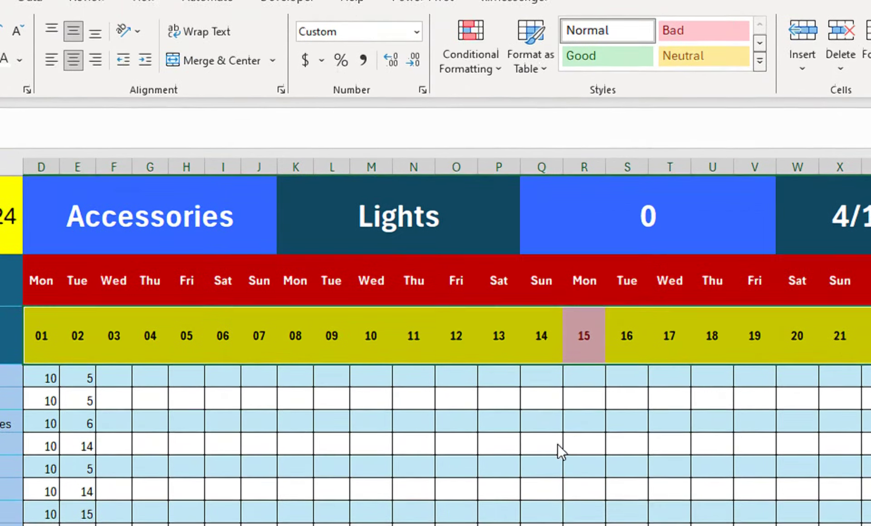
{"action": "left_click", "coordinate": [635, 412]}
{"action": "left_click", "coordinate": [633, 405]}
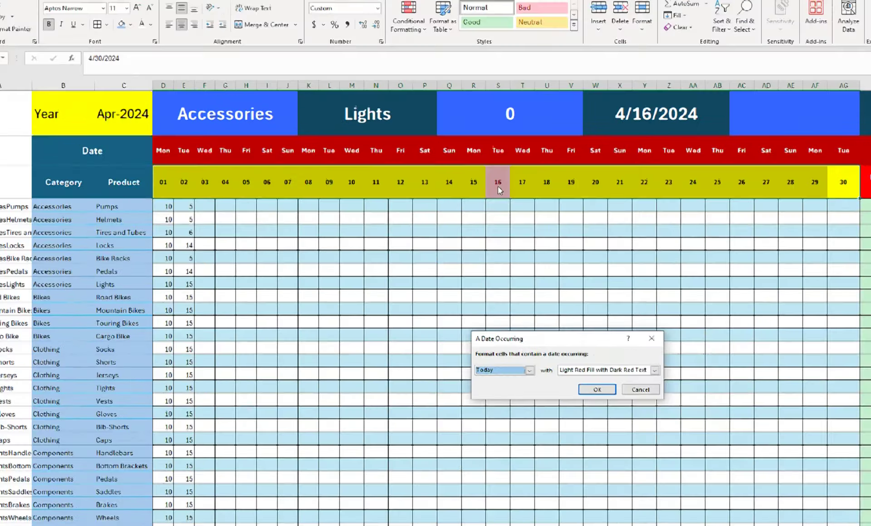
{"action": "left_click", "coordinate": [597, 390]}
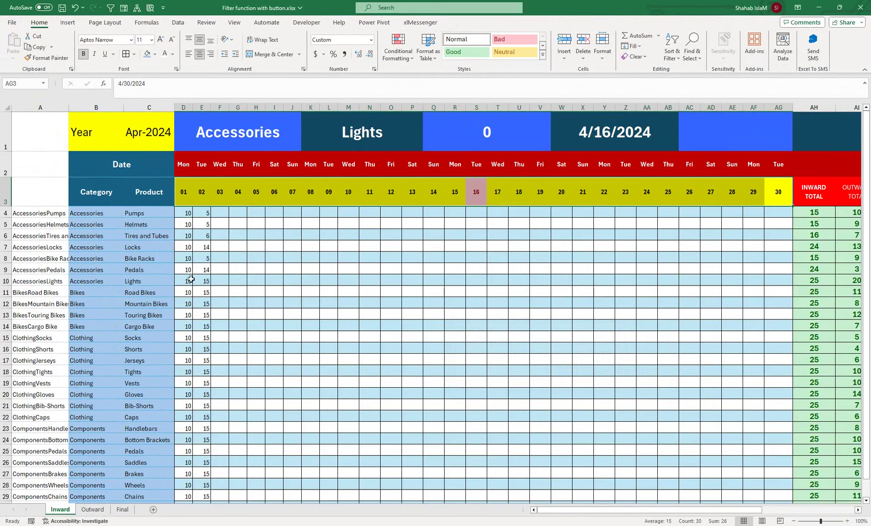
{"action": "left_click", "coordinate": [480, 282]}
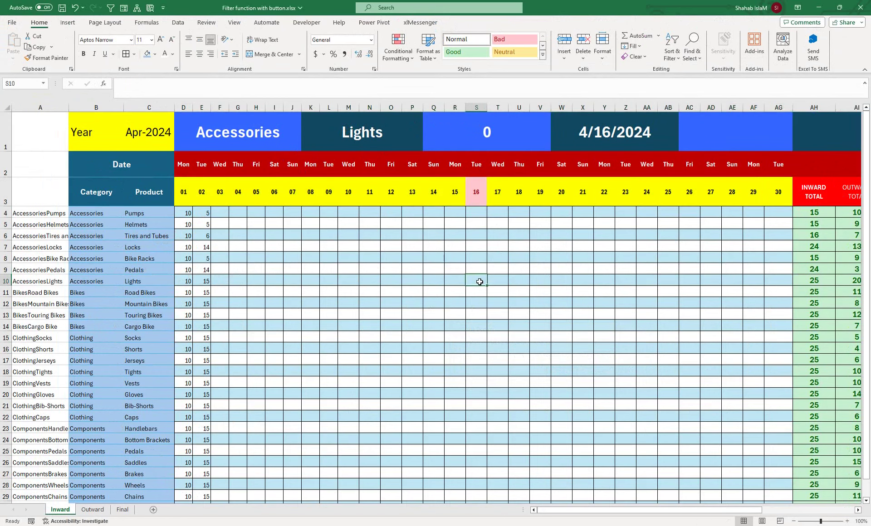
{"action": "type", "text": "25"}
{"action": "key", "text": "Return"}
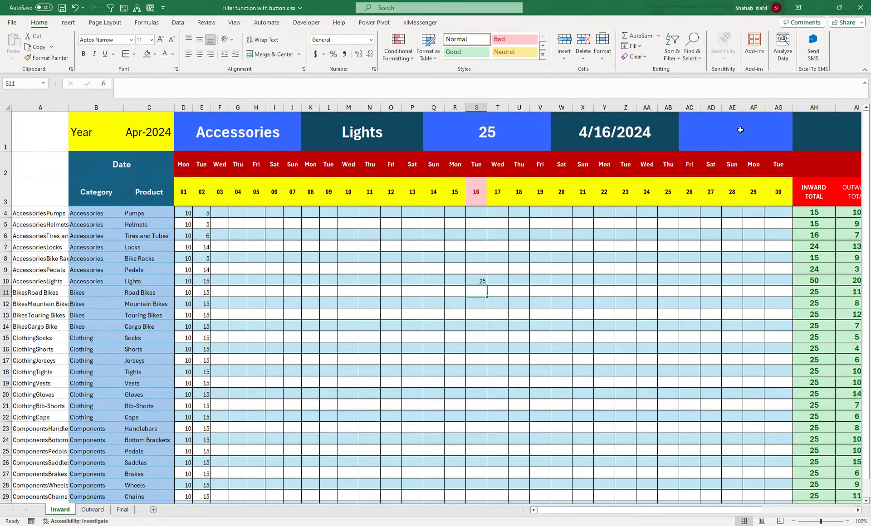
{"action": "left_click", "coordinate": [726, 125]}
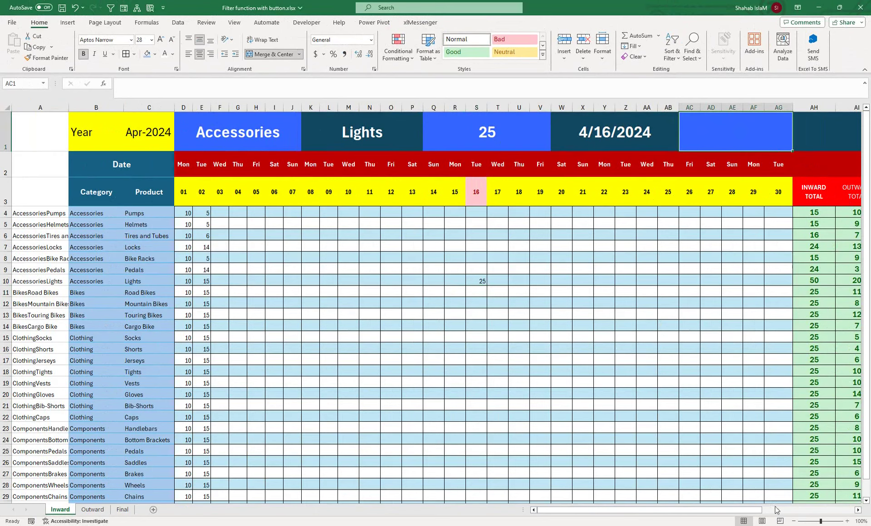
{"action": "scroll", "coordinate": [777, 510], "scroll_direction": "right", "scroll_amount": 2}
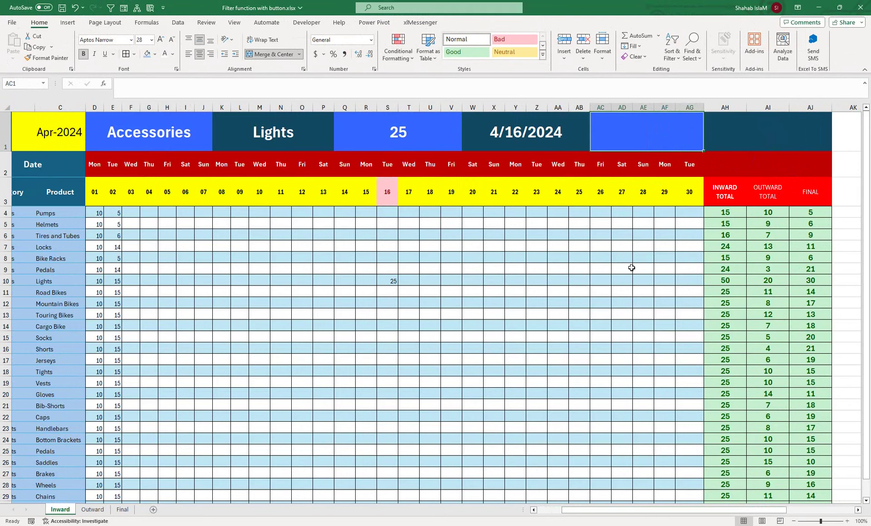
Overwrite the =TODAY() formula in W1 with the label 'Closing'
{"action": "left_click", "coordinate": [498, 127]}
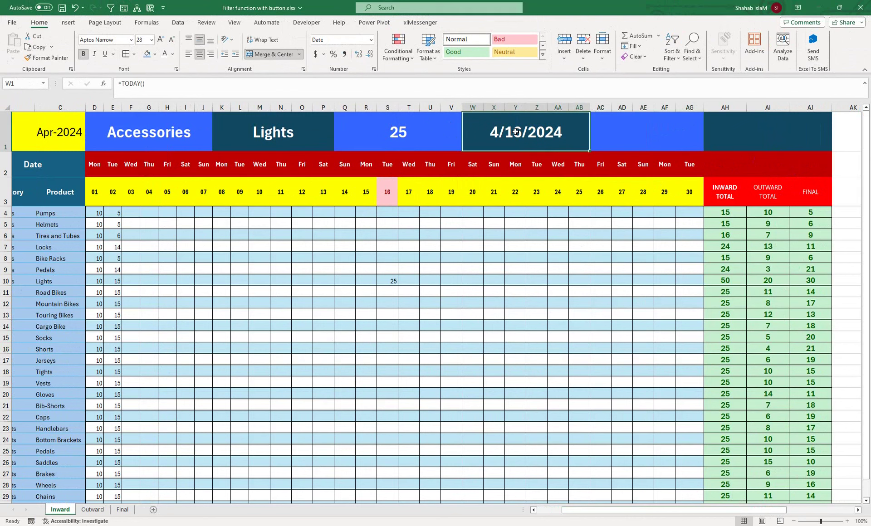
{"action": "type", "text": "Closing"}
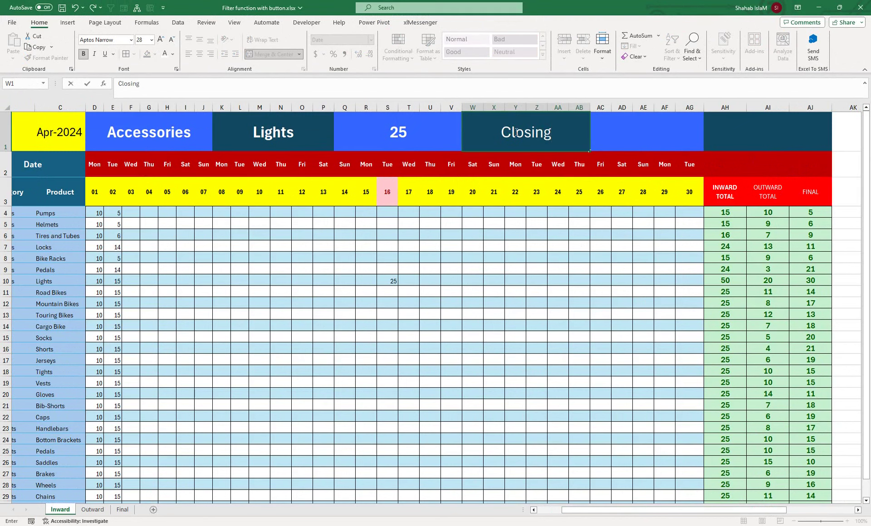
{"action": "key", "text": "Return"}
{"action": "left_click", "coordinate": [444, 140]}
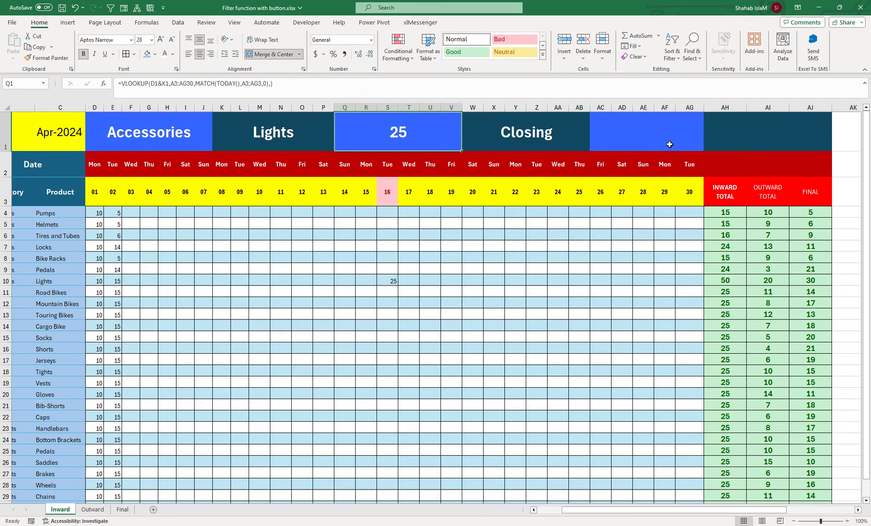
Start an XLOOKUP in AC1 with D1&K1 (Accessories & Lights) as the lookup value
{"action": "left_click", "coordinate": [670, 144]}
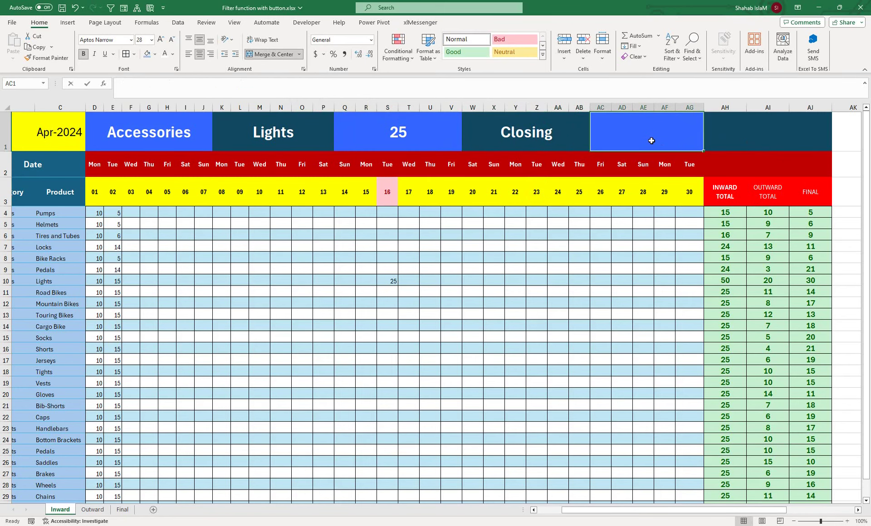
{"action": "type", "text": "=xlio"}
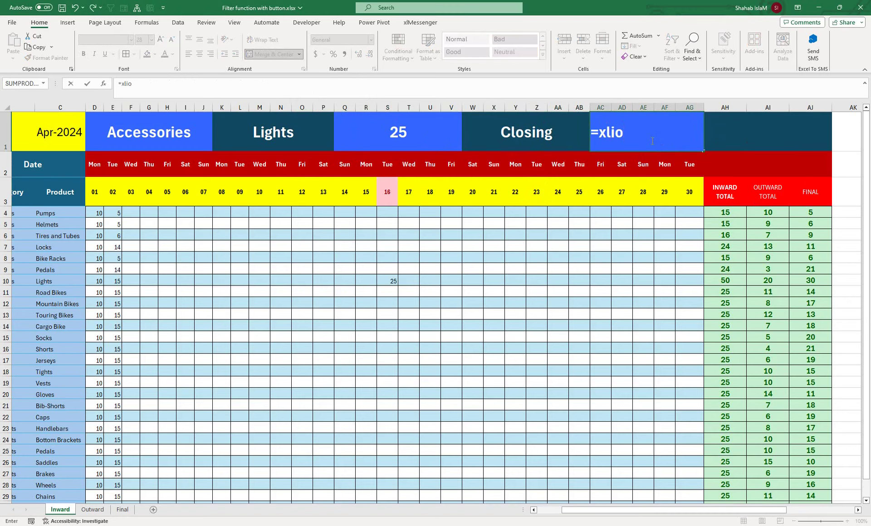
{"action": "key", "text": "BackSpace"}
{"action": "key", "text": "BackSpace"}
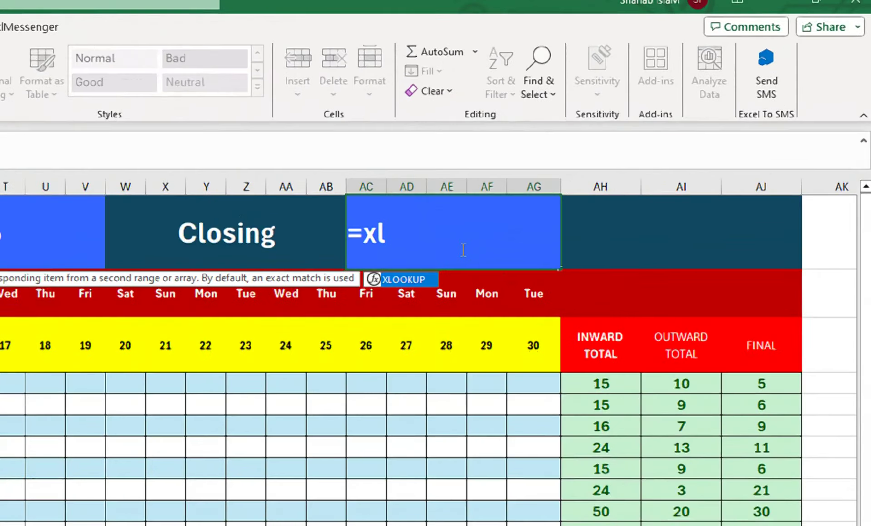
{"action": "key", "text": "Tab"}
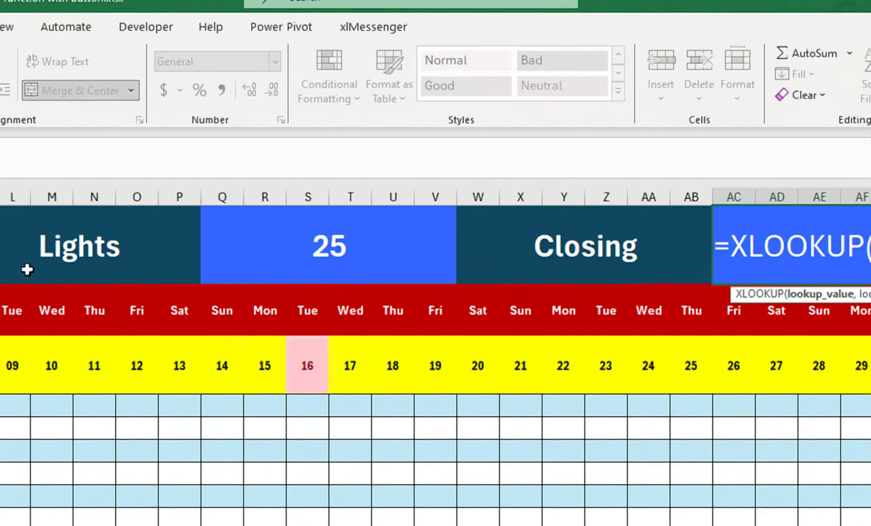
{"action": "left_click", "coordinate": [132, 235]}
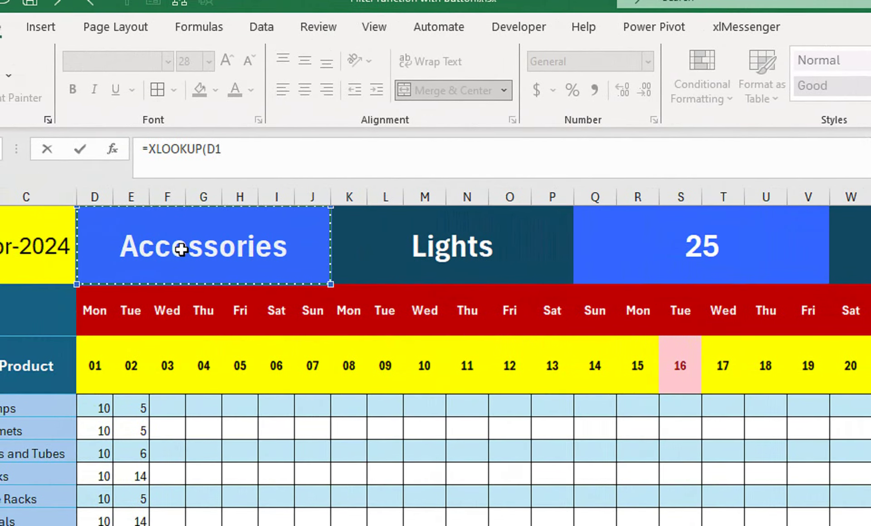
{"action": "type", "text": "&"}
{"action": "left_click", "coordinate": [446, 240]}
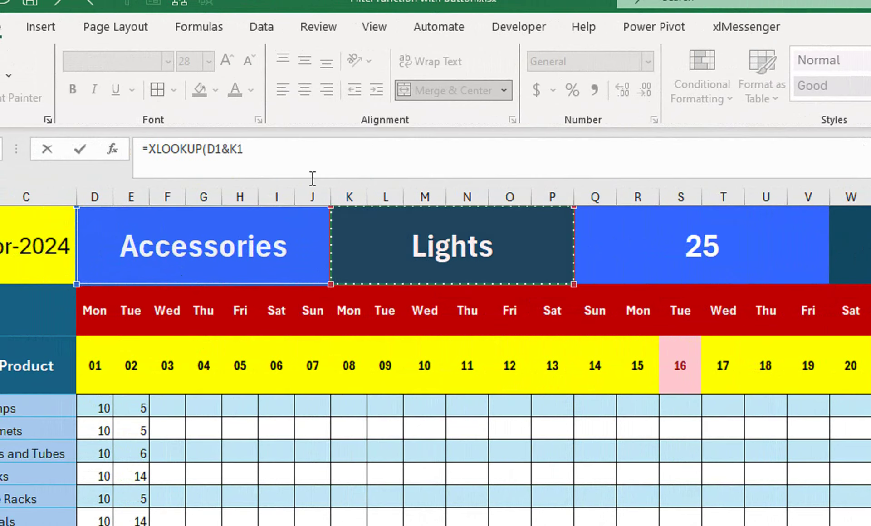
Search A4:A30 and return FINAL column AJ4:AJ30, so the cell shows 30
{"action": "type", "text": ","}
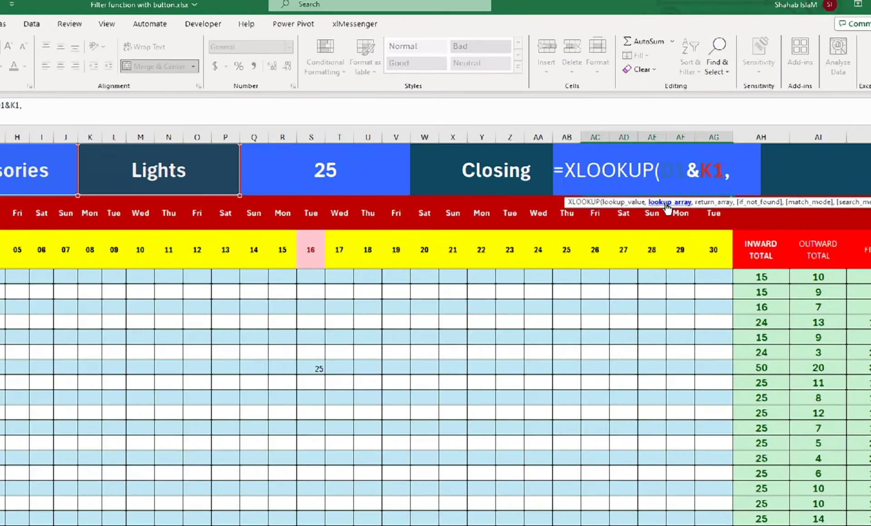
{"action": "left_click_drag", "start_coordinate": [635, 510], "coordinate": [579, 511]}
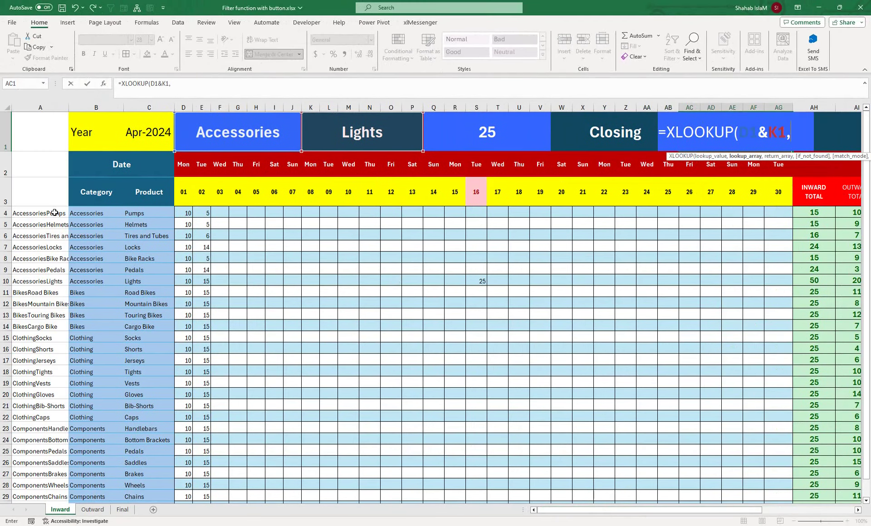
{"action": "left_click_drag", "start_coordinate": [54, 212], "coordinate": [28, 471]}
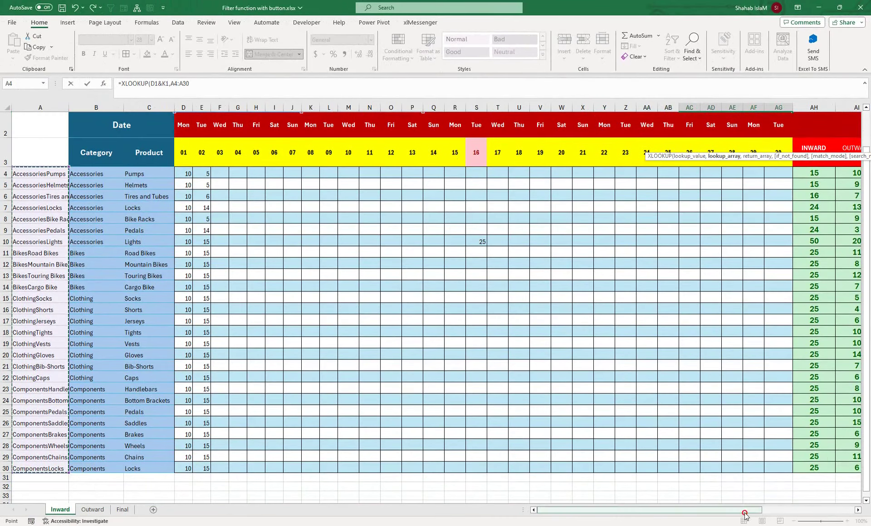
{"action": "mouse_move", "coordinate": [756, 510]}
{"action": "left_mouse_down"}
{"action": "mouse_move", "coordinate": [838, 508]}
{"action": "mouse_move", "coordinate": [828, 509]}
{"action": "left_mouse_up"}
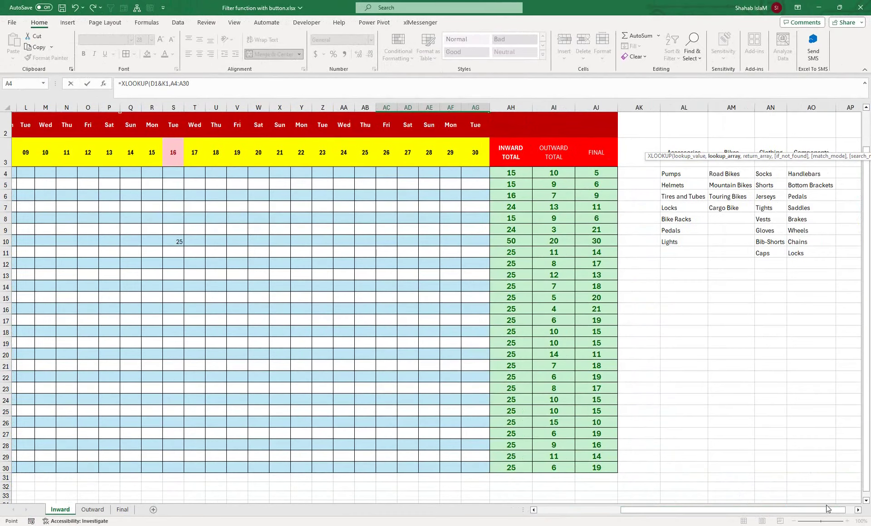
{"action": "type", "text": ","}
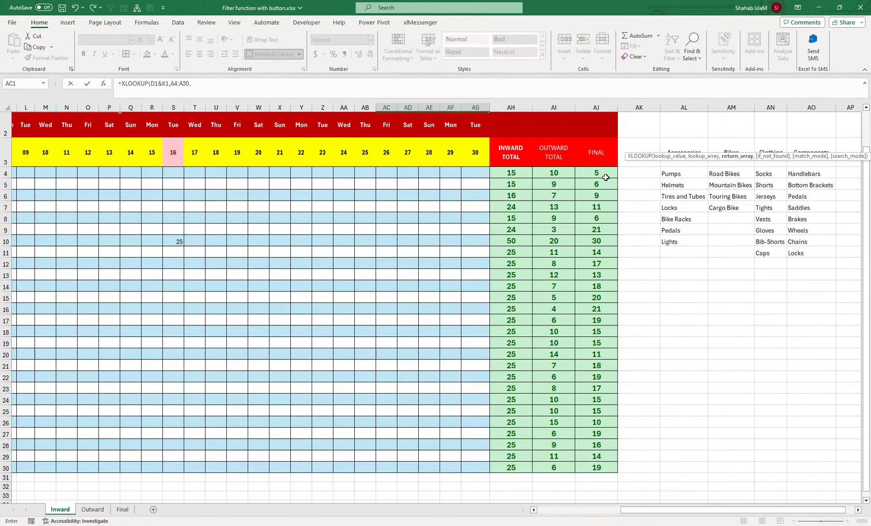
{"action": "left_click_drag", "start_coordinate": [605, 177], "coordinate": [597, 464]}
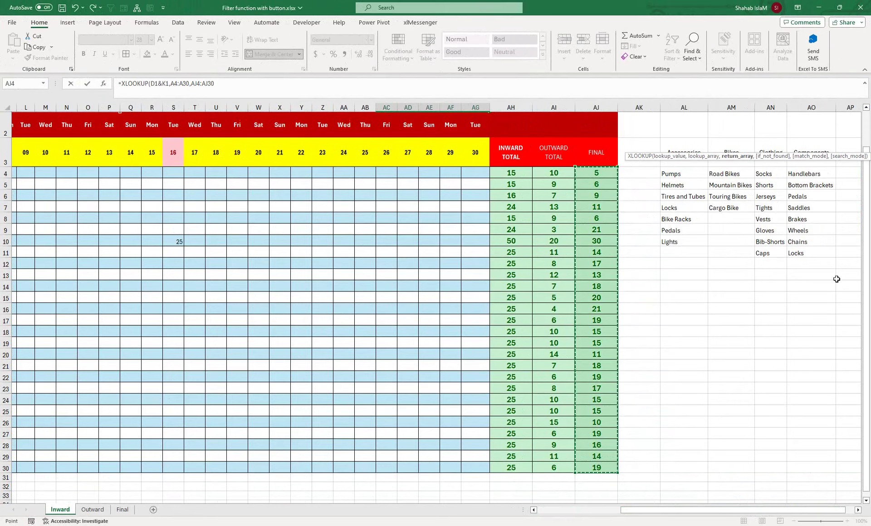
{"action": "scroll", "coordinate": [837, 229], "scroll_direction": "up", "scroll_amount": 1}
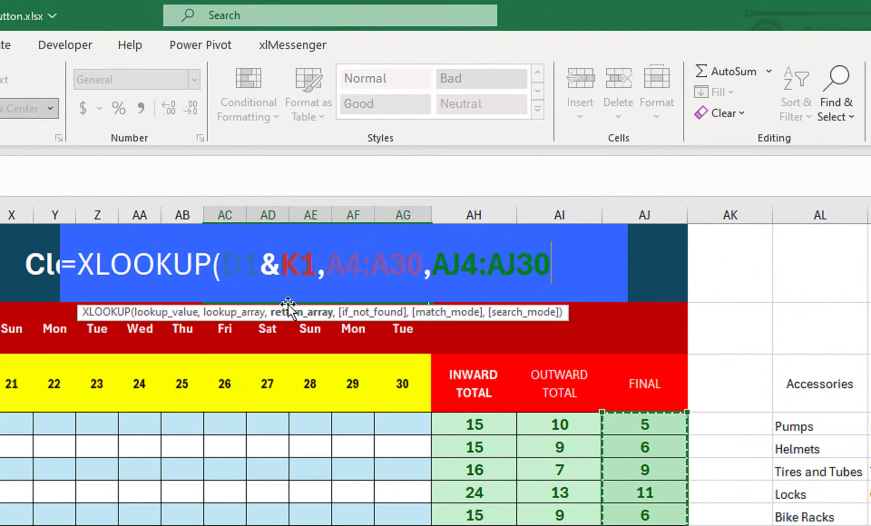
{"action": "type", "text": ")"}
{"action": "key", "text": "Return"}
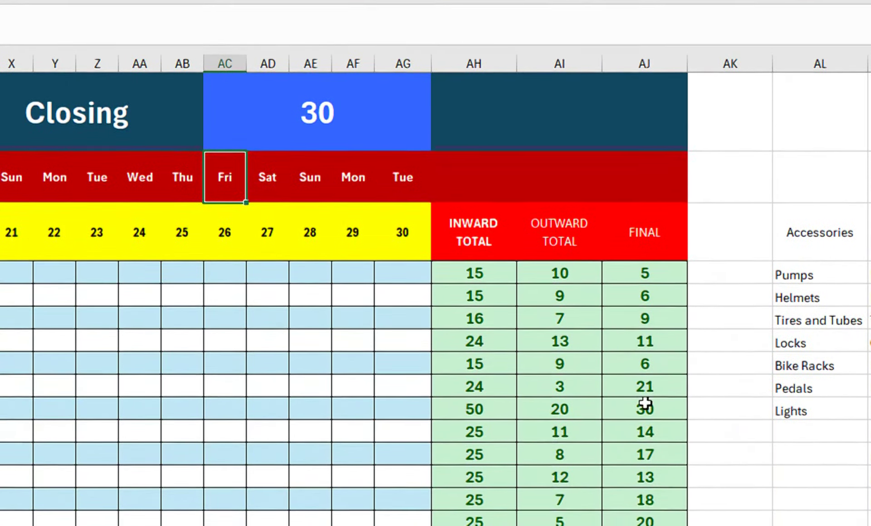
Check Lights' final stock of 30 and inward total of 50
{"action": "left_click", "coordinate": [645, 396]}
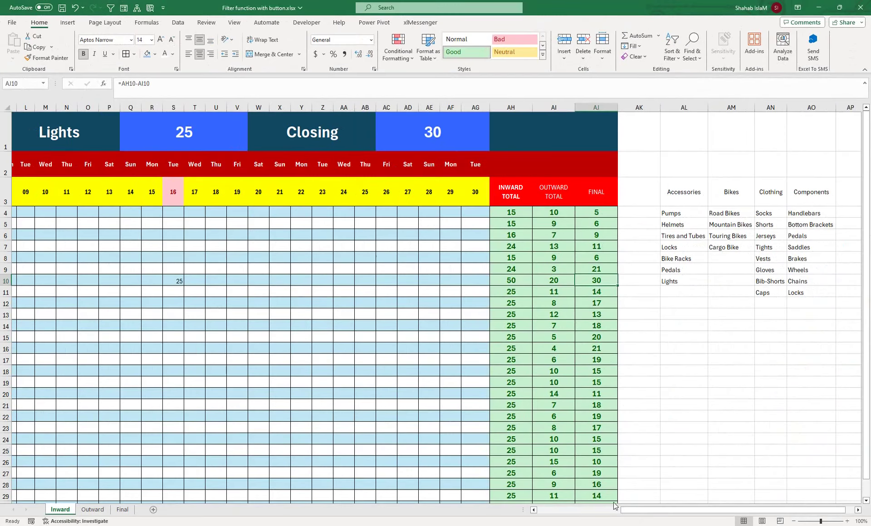
{"action": "left_click_drag", "start_coordinate": [624, 511], "coordinate": [585, 512]}
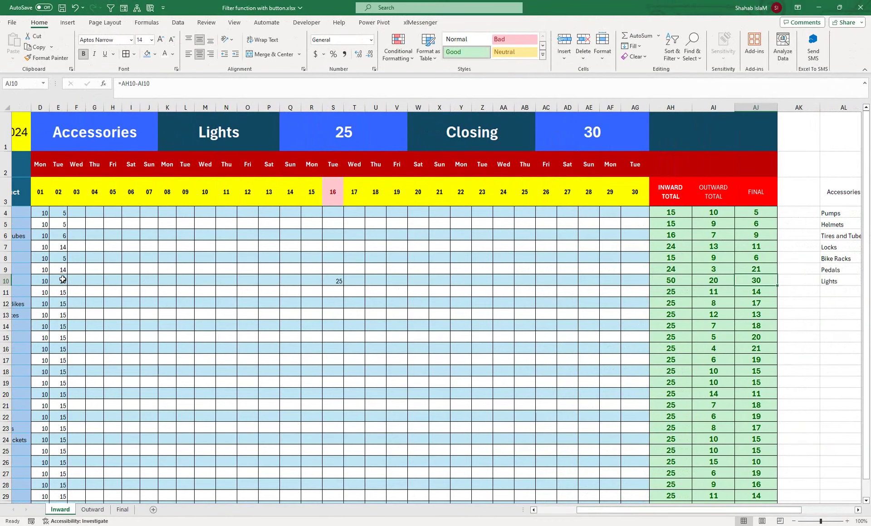
{"action": "left_click", "coordinate": [686, 283]}
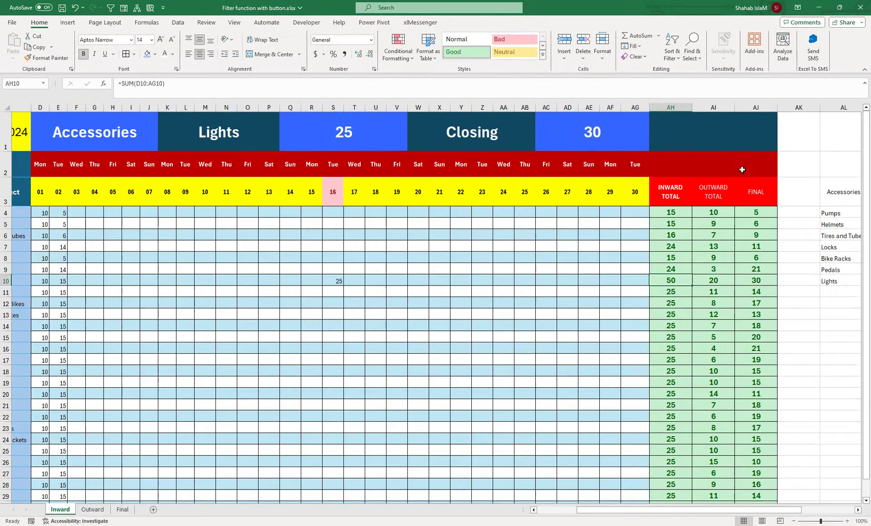
{"action": "left_click_drag", "start_coordinate": [756, 280], "coordinate": [249, 164]}
{"action": "scroll", "coordinate": [206, 165], "scroll_direction": "left", "scroll_amount": 3}
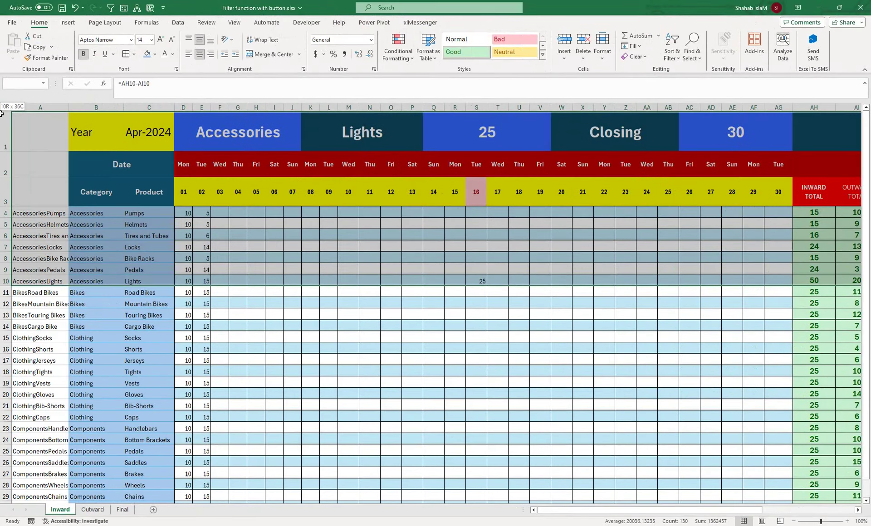
Hide helper column A so the table starts with Category and Product
{"action": "left_click", "coordinate": [100, 235]}
{"action": "left_click", "coordinate": [40, 108]}
{"action": "right_click", "coordinate": [55, 108]}
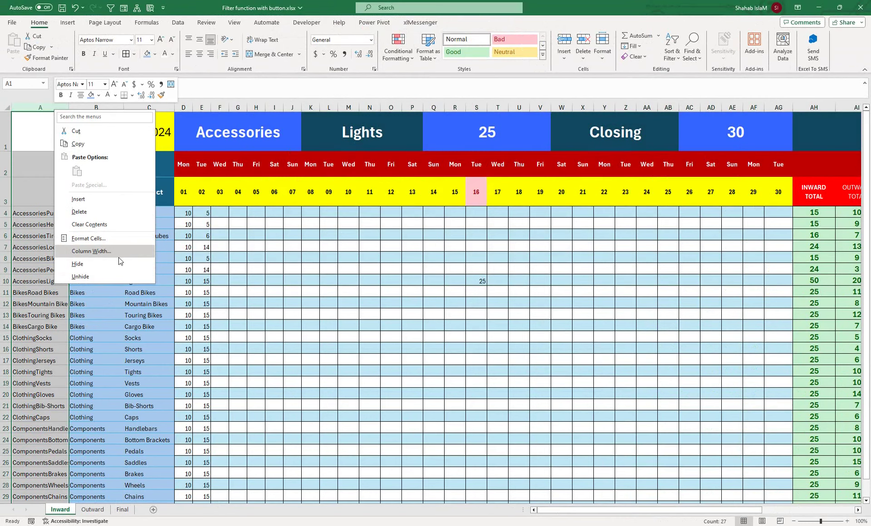
{"action": "left_click", "coordinate": [77, 263]}
{"action": "left_click", "coordinate": [235, 269]}
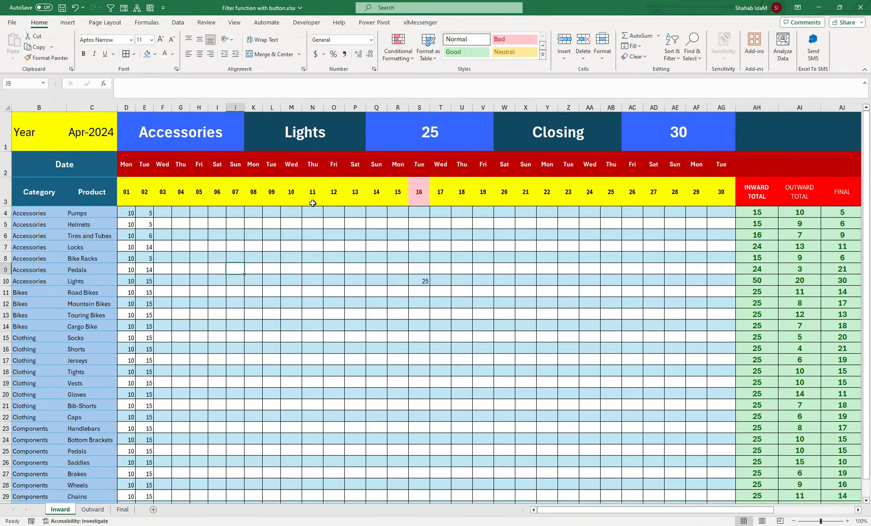
{"action": "left_click", "coordinate": [781, 132]}
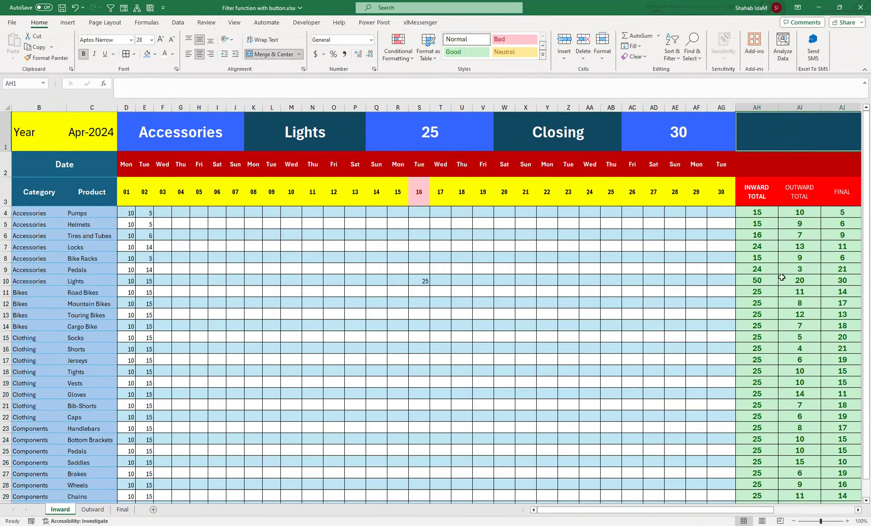
Change the category in D1 to Clothing
{"action": "left_click", "coordinate": [237, 142]}
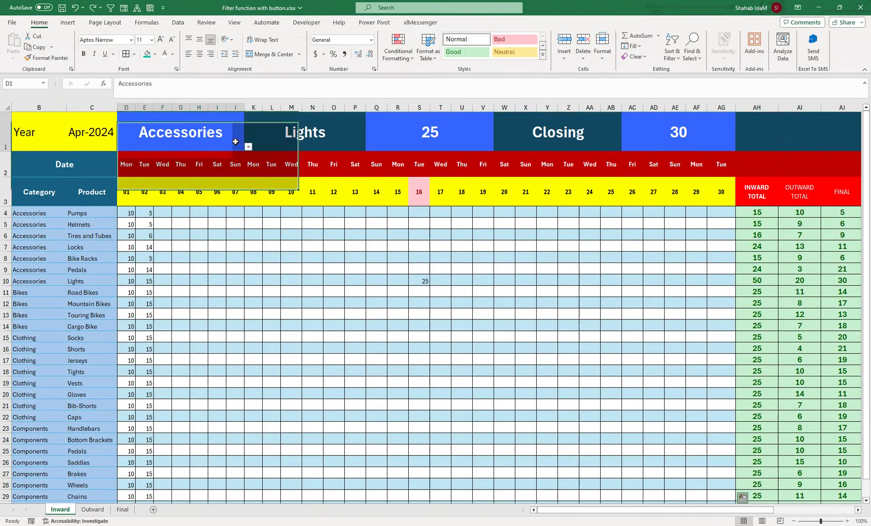
{"action": "left_click", "coordinate": [249, 146]}
{"action": "left_click", "coordinate": [181, 171]}
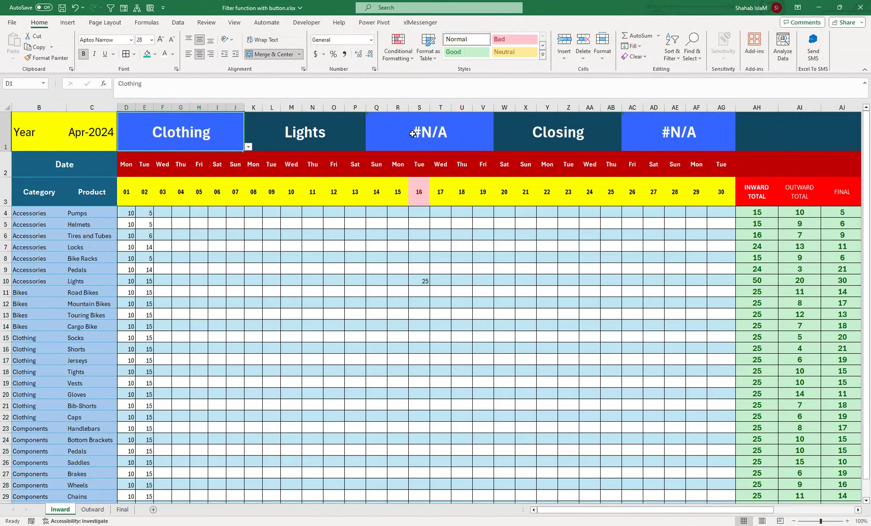
{"action": "left_click", "coordinate": [350, 137]}
{"action": "left_click", "coordinate": [397, 140]}
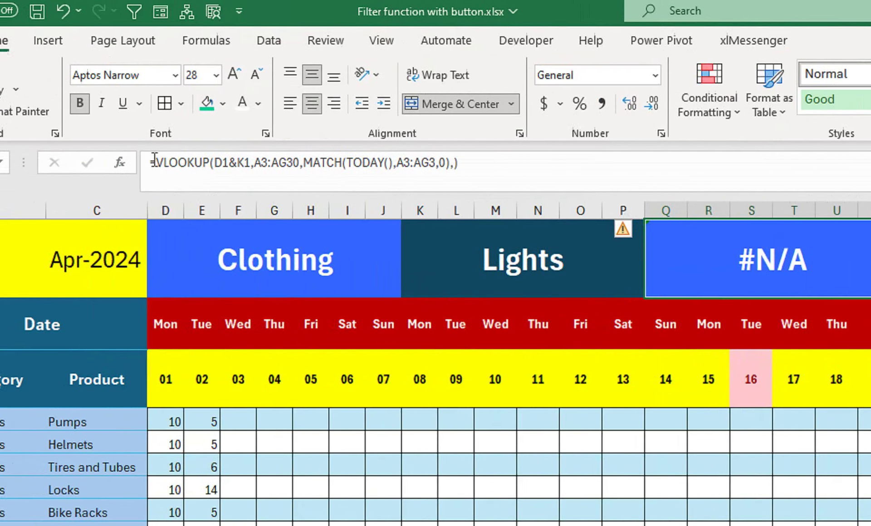
Wrap Q1's lookup in IFERROR so errors return an empty string ""
{"action": "left_click", "coordinate": [190, 175]}
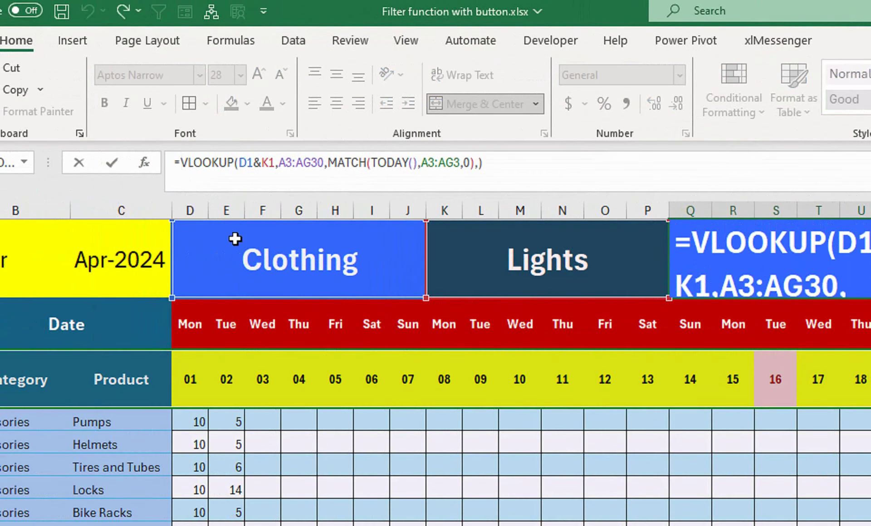
{"action": "type", "text": "if"}
{"action": "key", "text": "Down"}
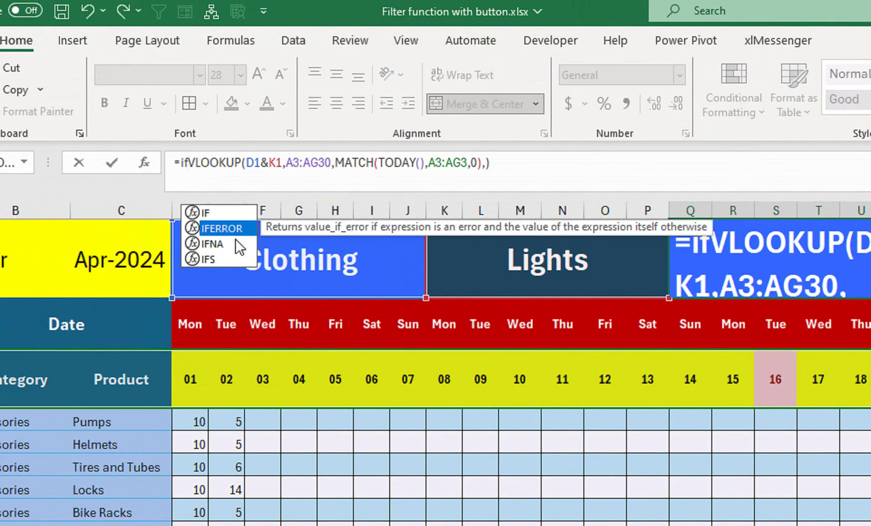
{"action": "key", "text": "Tab"}
{"action": "left_click", "coordinate": [588, 169]}
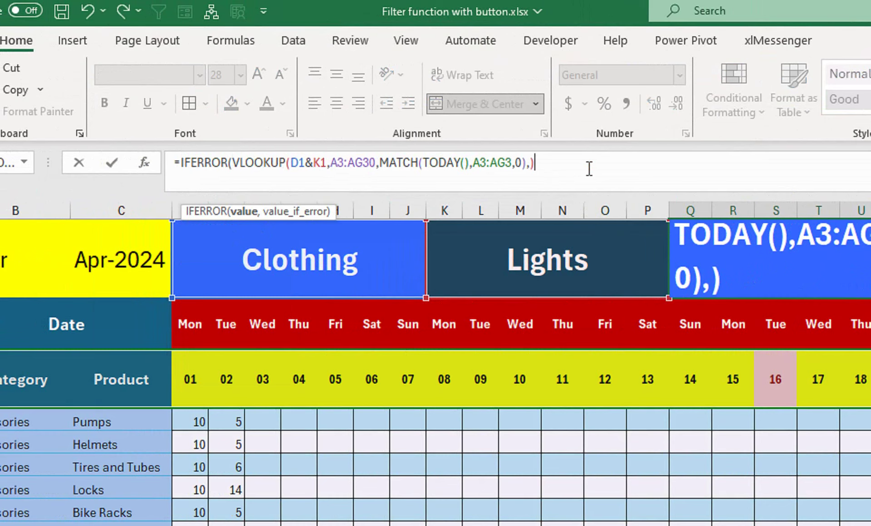
{"action": "type", "text": ",\""}
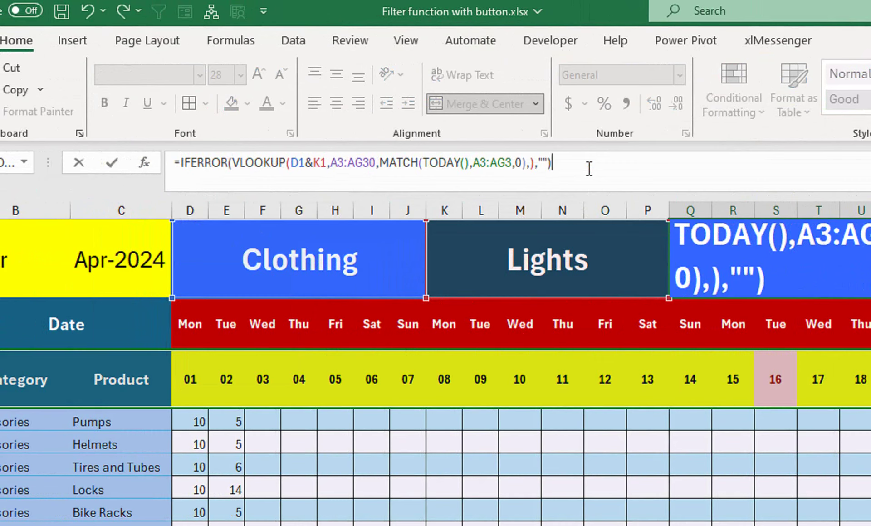
Set the VLOOKUP range-lookup argument to FALSE and commit the formula
{"action": "left_click", "coordinate": [534, 165]}
{"action": "left_click", "coordinate": [529, 163]}
{"action": "type", "text": "f"}
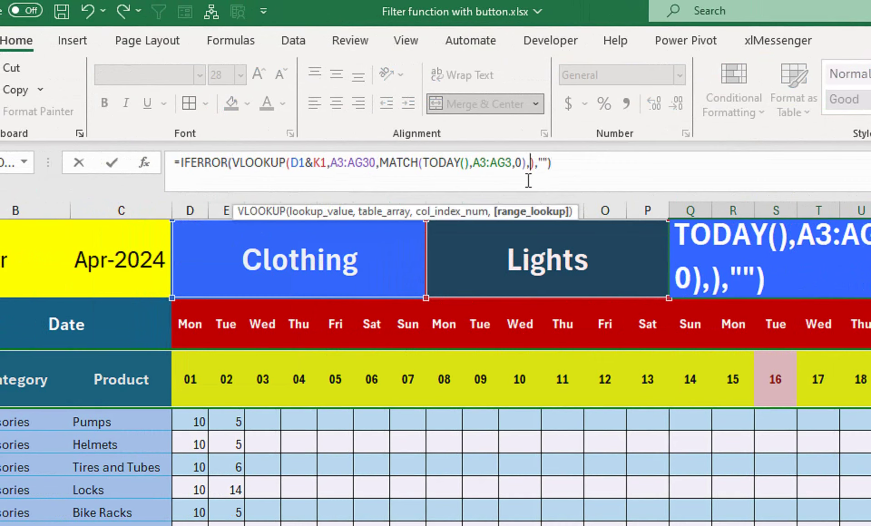
{"action": "key", "text": "Down"}
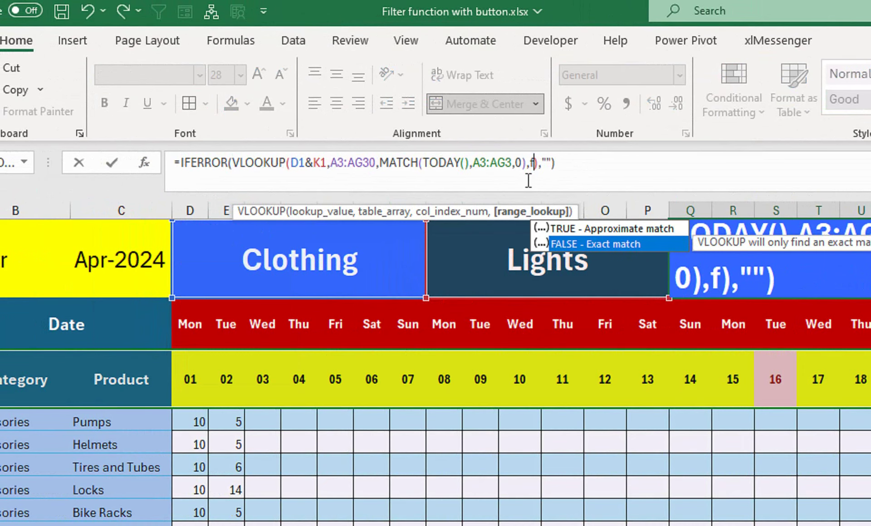
{"action": "key", "text": "Tab"}
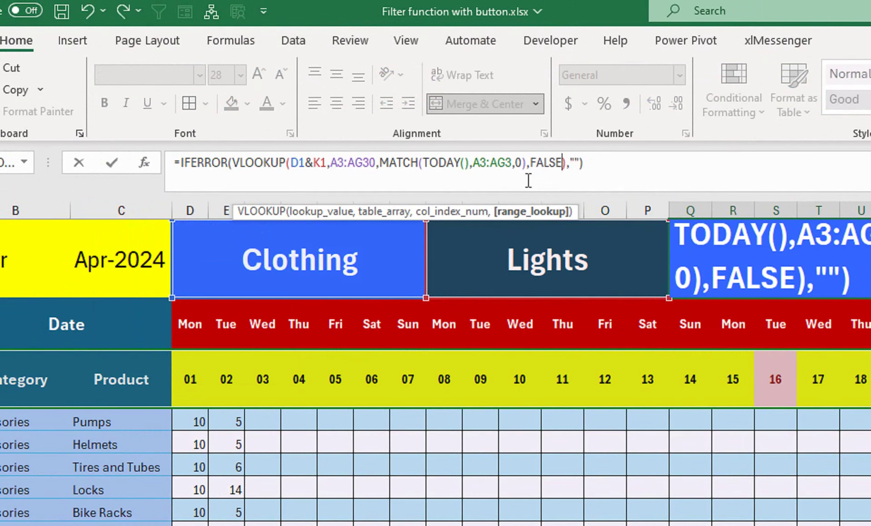
{"action": "key", "text": "Return"}
{"action": "left_click", "coordinate": [690, 248]}
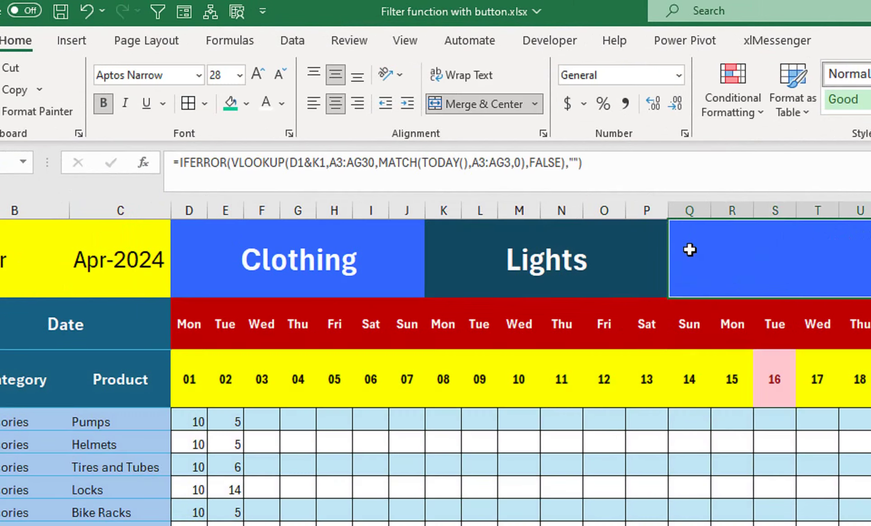
{"action": "left_click", "coordinate": [585, 252]}
Choose Jerseys as the product in K1
{"action": "left_click", "coordinate": [682, 293]}
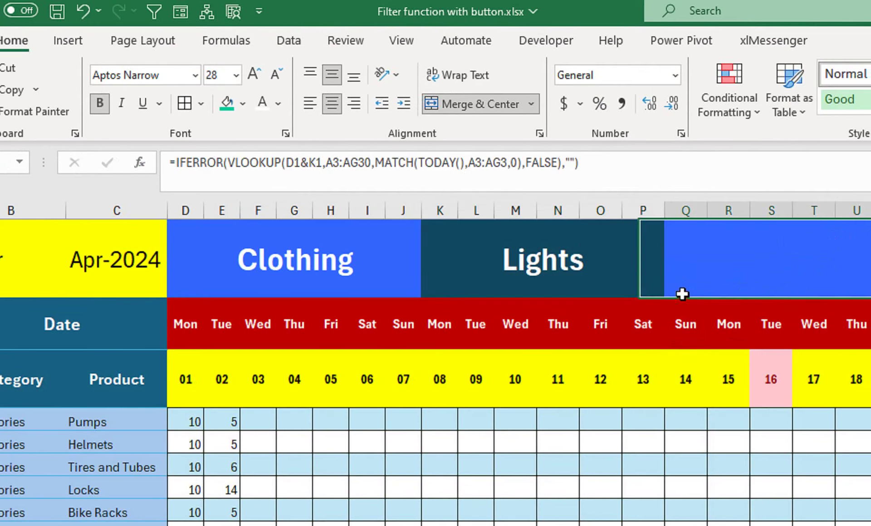
{"action": "left_click", "coordinate": [633, 276]}
{"action": "left_click", "coordinate": [672, 289]}
{"action": "left_click", "coordinate": [619, 338]}
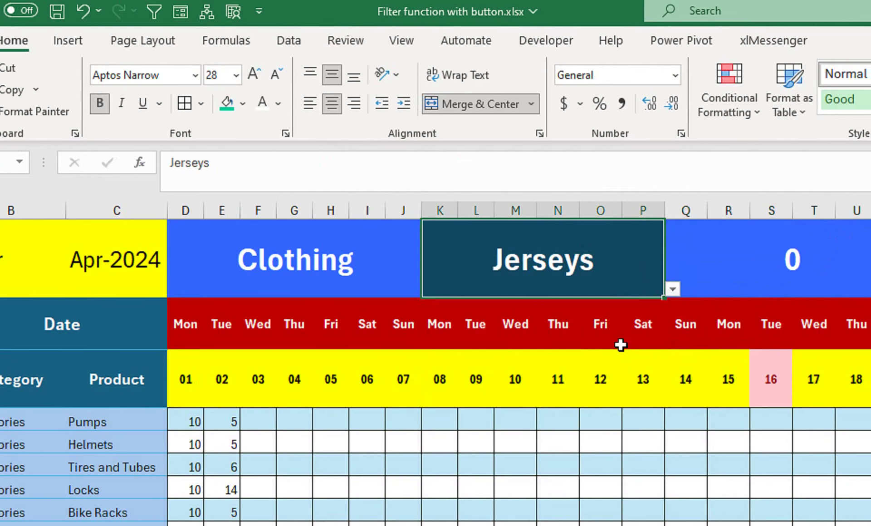
Enter 10 for Jerseys on the 16th; header shows quantity 10, closing 29
{"action": "scroll", "coordinate": [720, 298], "scroll_direction": "right", "scroll_amount": 2}
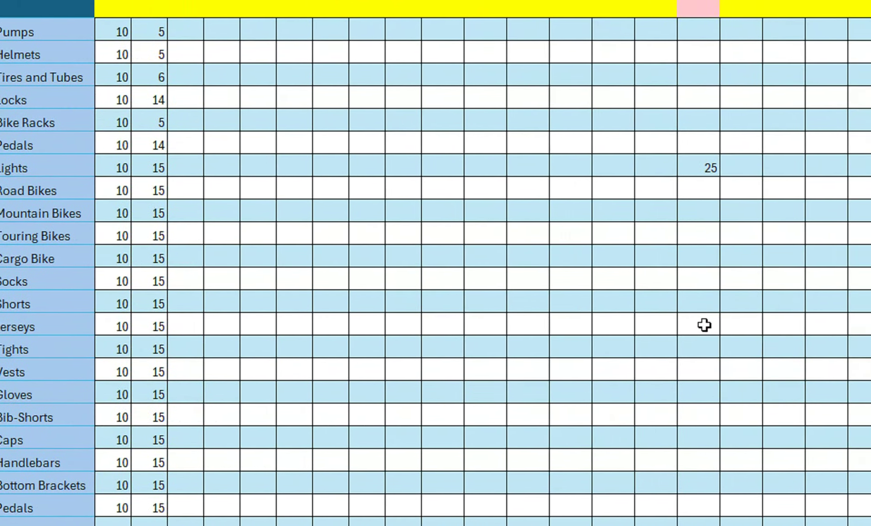
{"action": "left_click", "coordinate": [804, 325]}
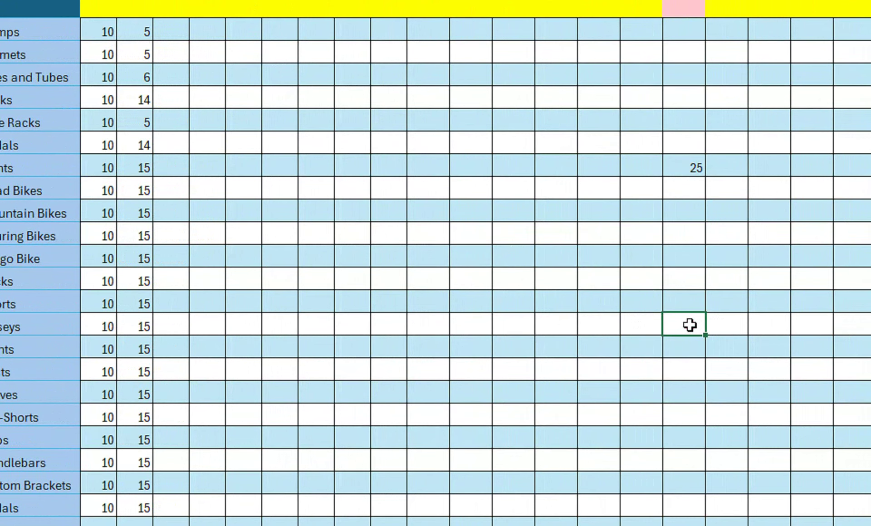
{"action": "type", "text": "10"}
{"action": "key", "text": "Return"}
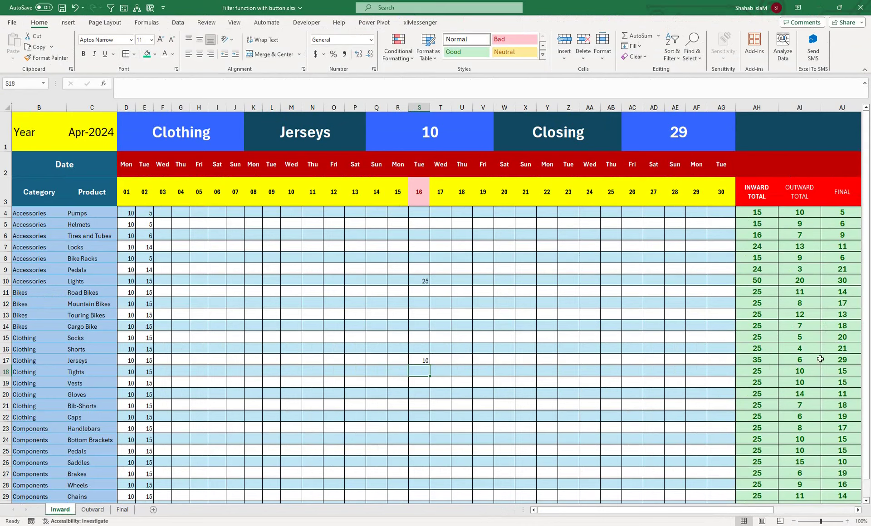
{"action": "left_click", "coordinate": [826, 360]}
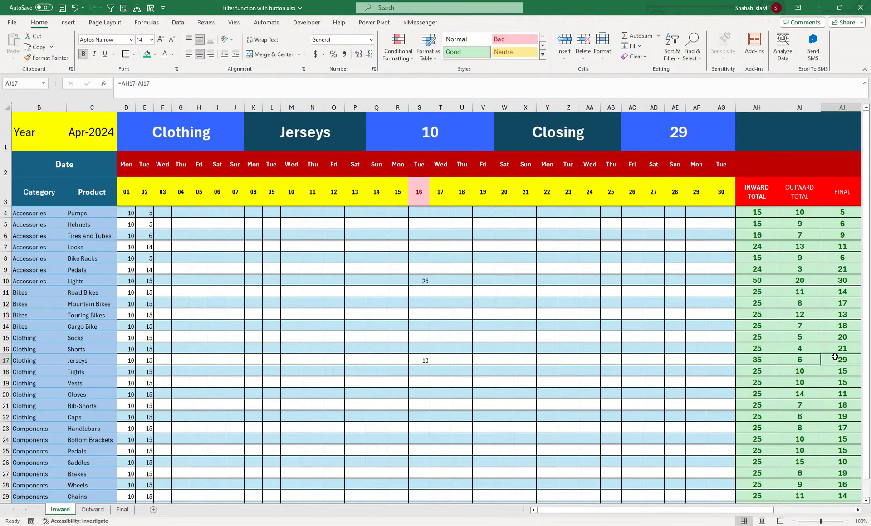
{"action": "left_click", "coordinate": [384, 123]}
{"action": "left_click", "coordinate": [331, 130]}
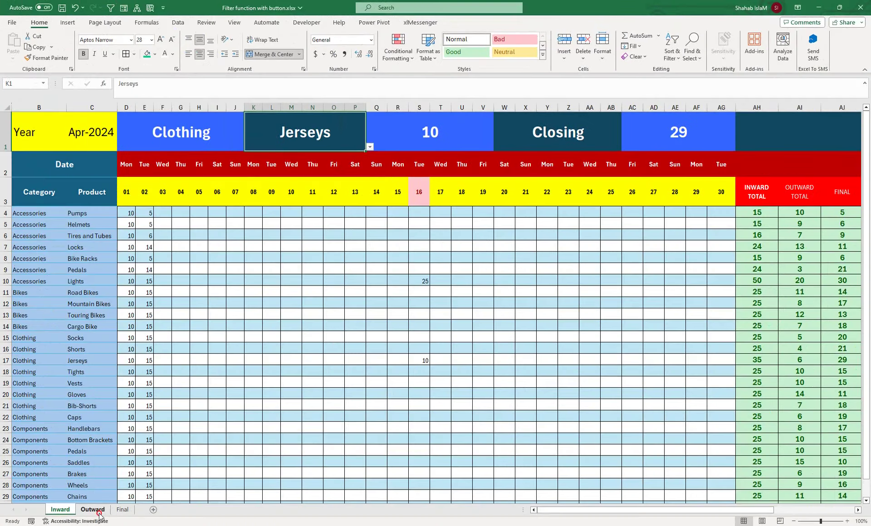
Look over the Outward and Final sheets, then return to the Inward sheet
{"action": "left_click", "coordinate": [97, 512]}
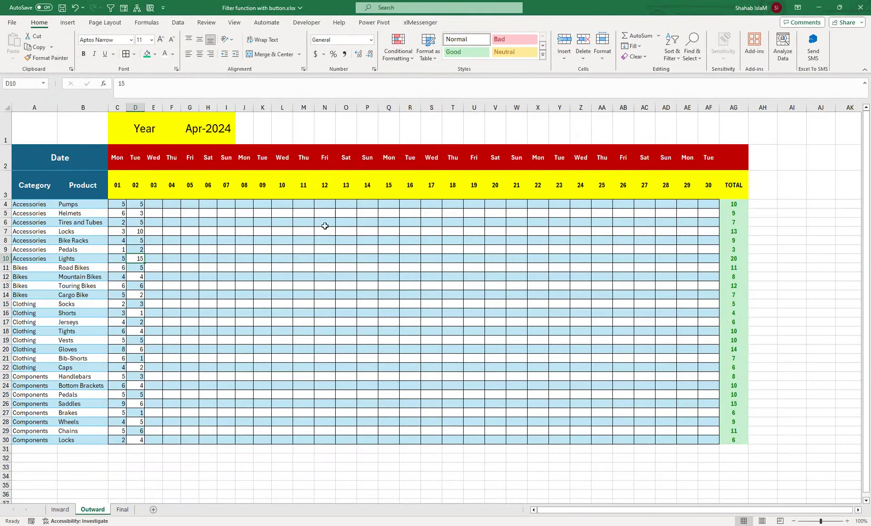
{"action": "left_click", "coordinate": [122, 510]}
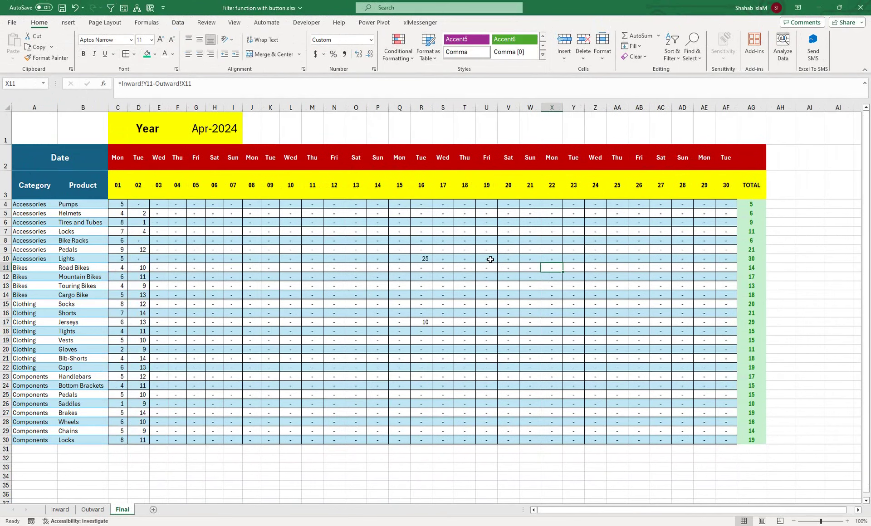
{"action": "left_click", "coordinate": [68, 510]}
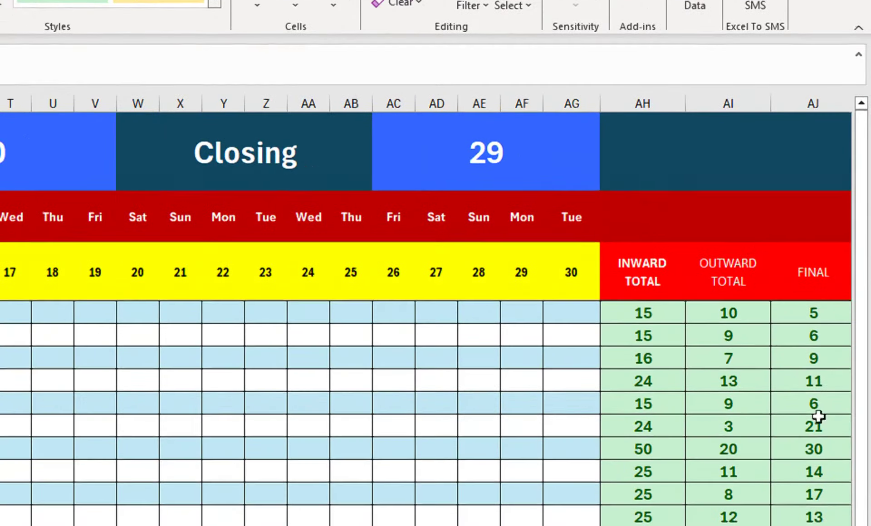